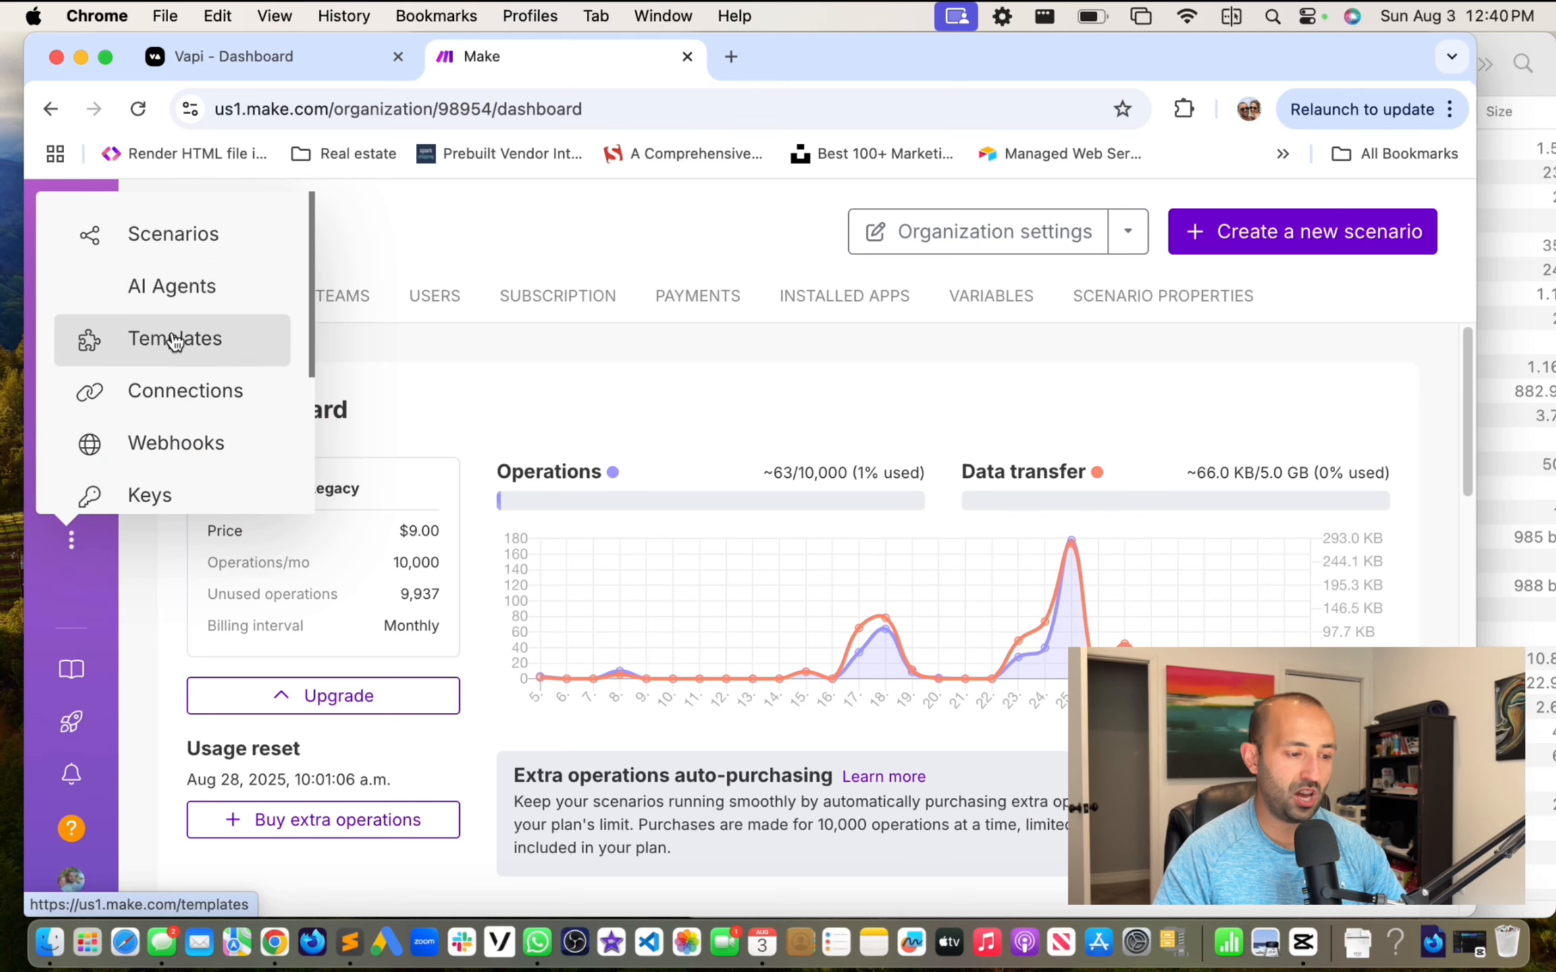
Step: Open the 'Fillout to Vapi Calls' scenario from Scenarios and close the Vapi dashboard tab
{"action": "left_click", "coordinate": [197, 249]}
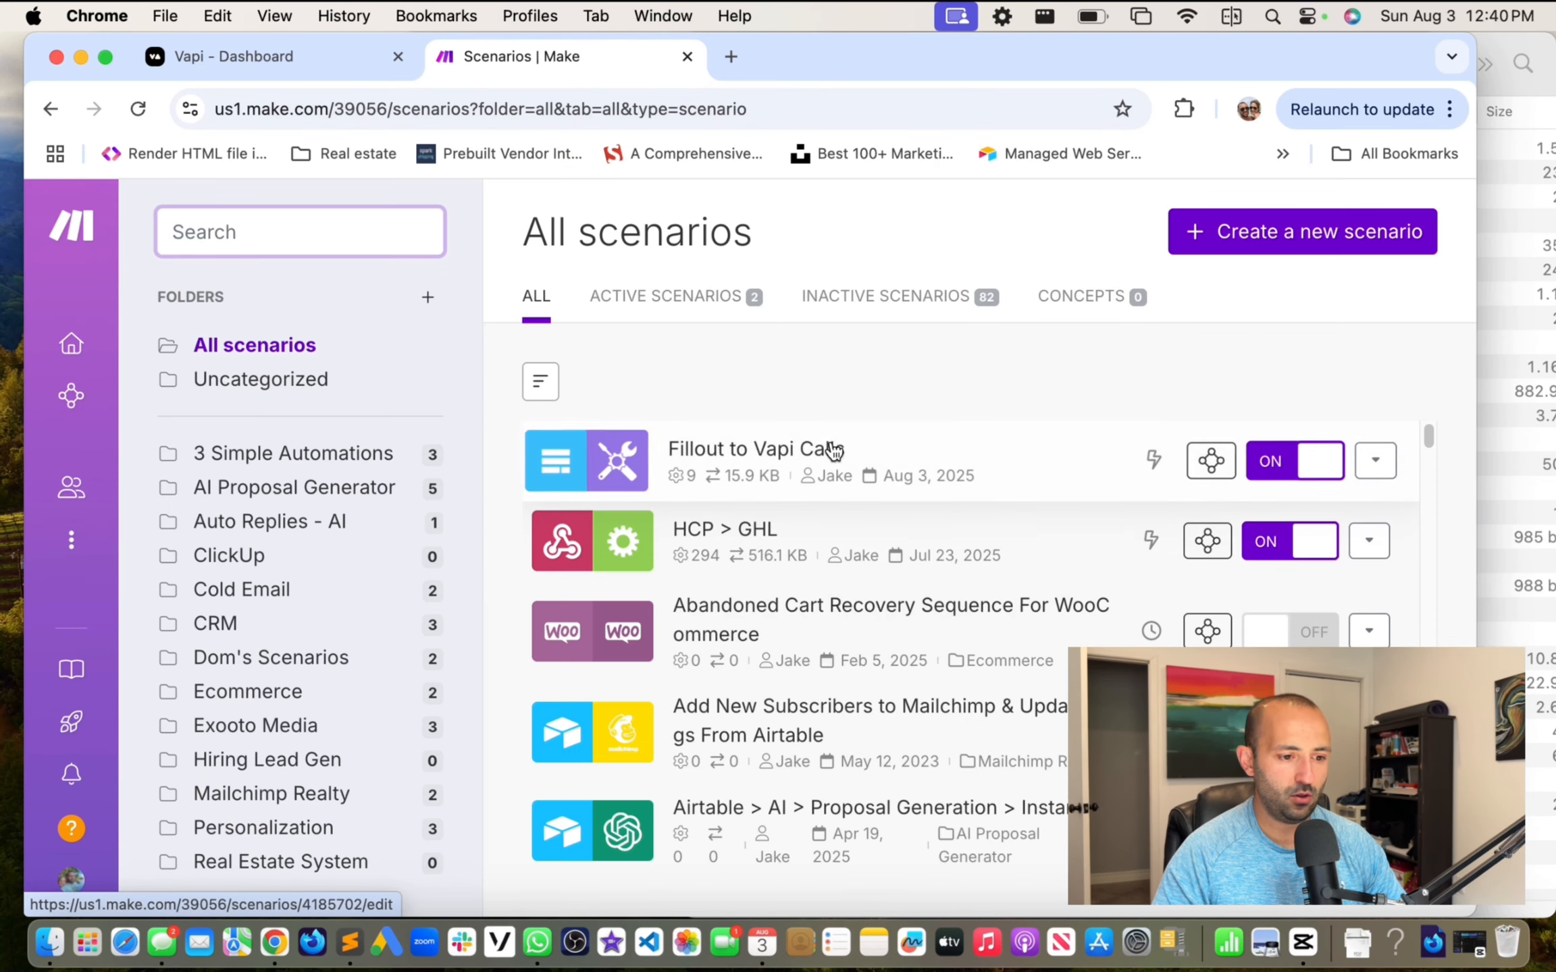
{"action": "left_click", "coordinate": [799, 459]}
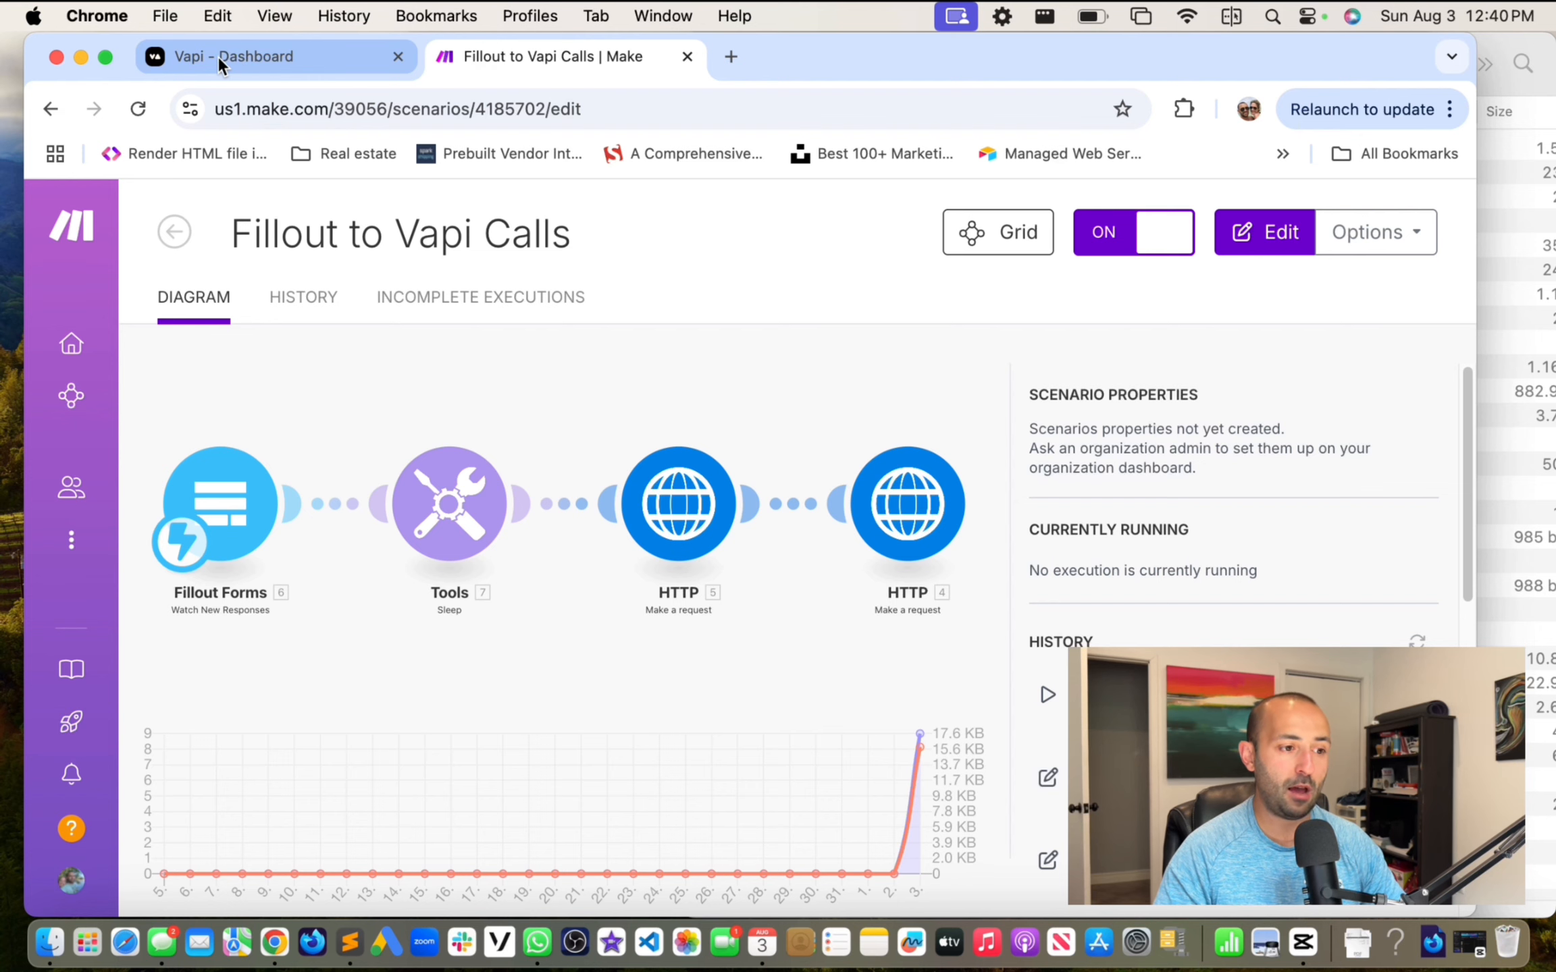
{"action": "left_click", "coordinate": [398, 56]}
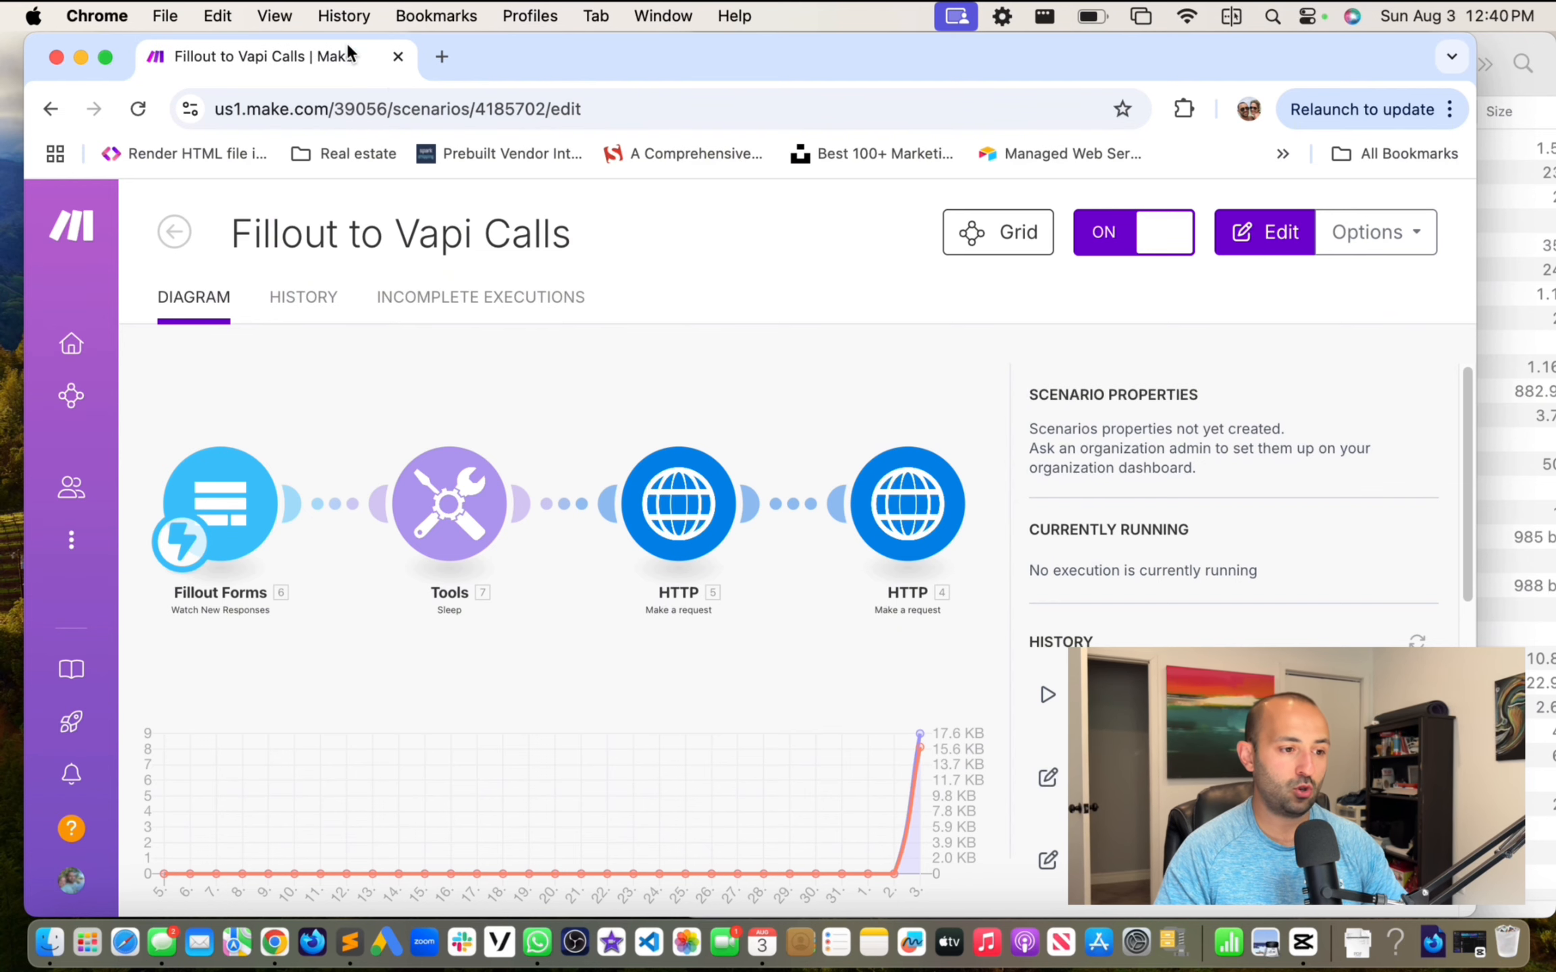
Step: Search 'vapi ai' in a new tab and go from the vapi.ai site to its dashboard
{"action": "left_click", "coordinate": [440, 56]}
{"action": "type", "text": "va"}
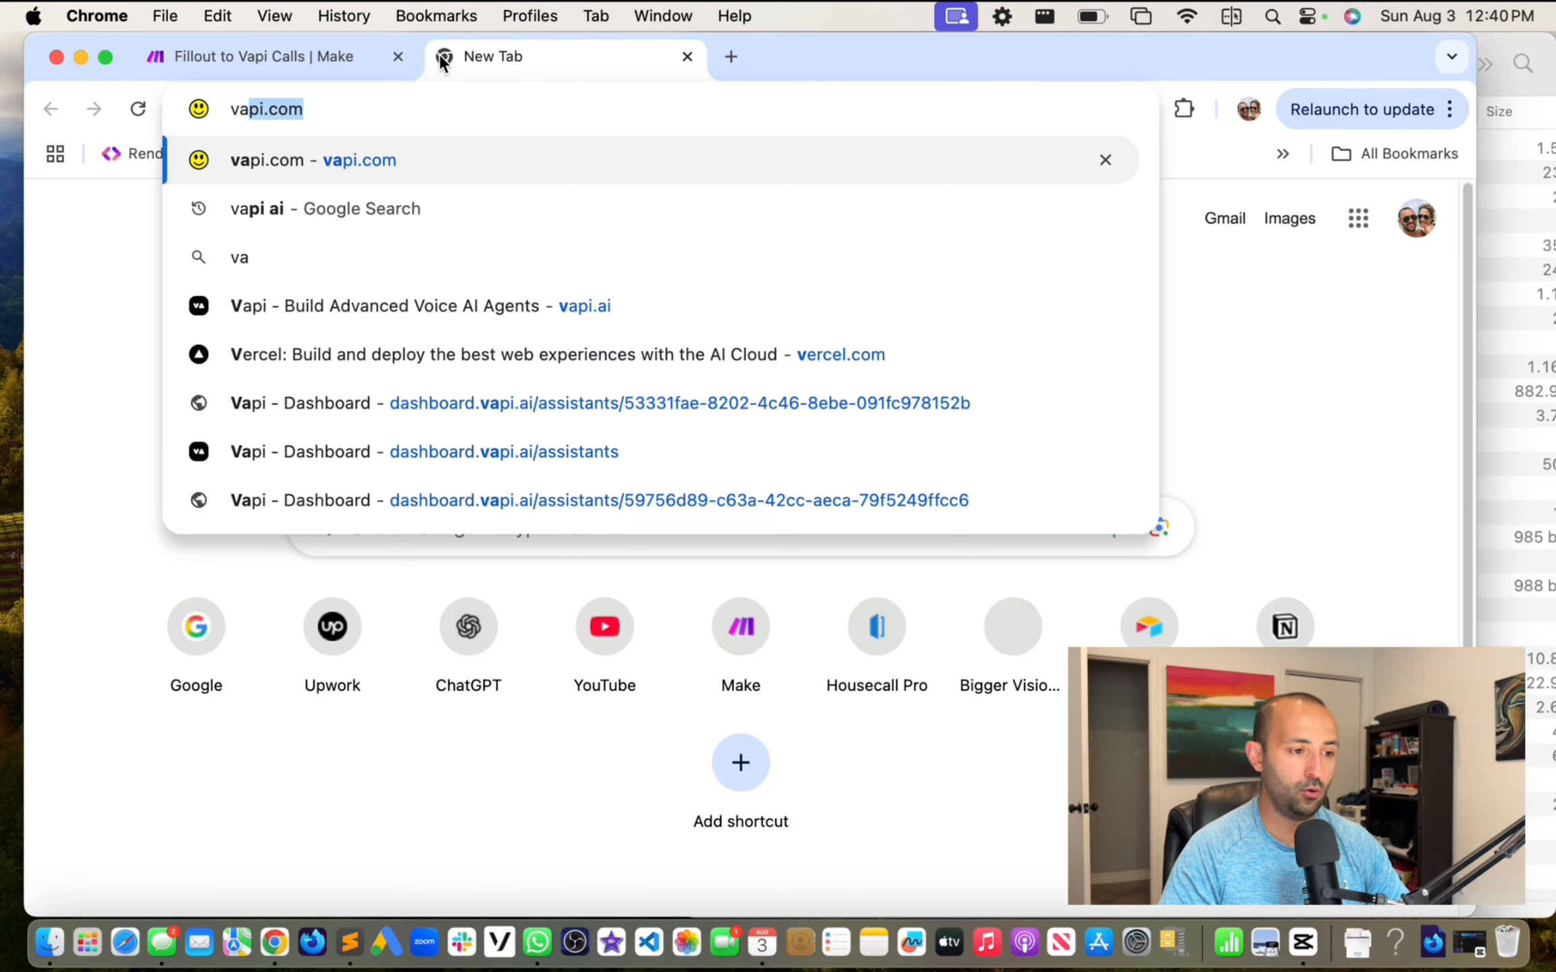
{"action": "type", "text": "pi ai"}
{"action": "key", "text": "Return"}
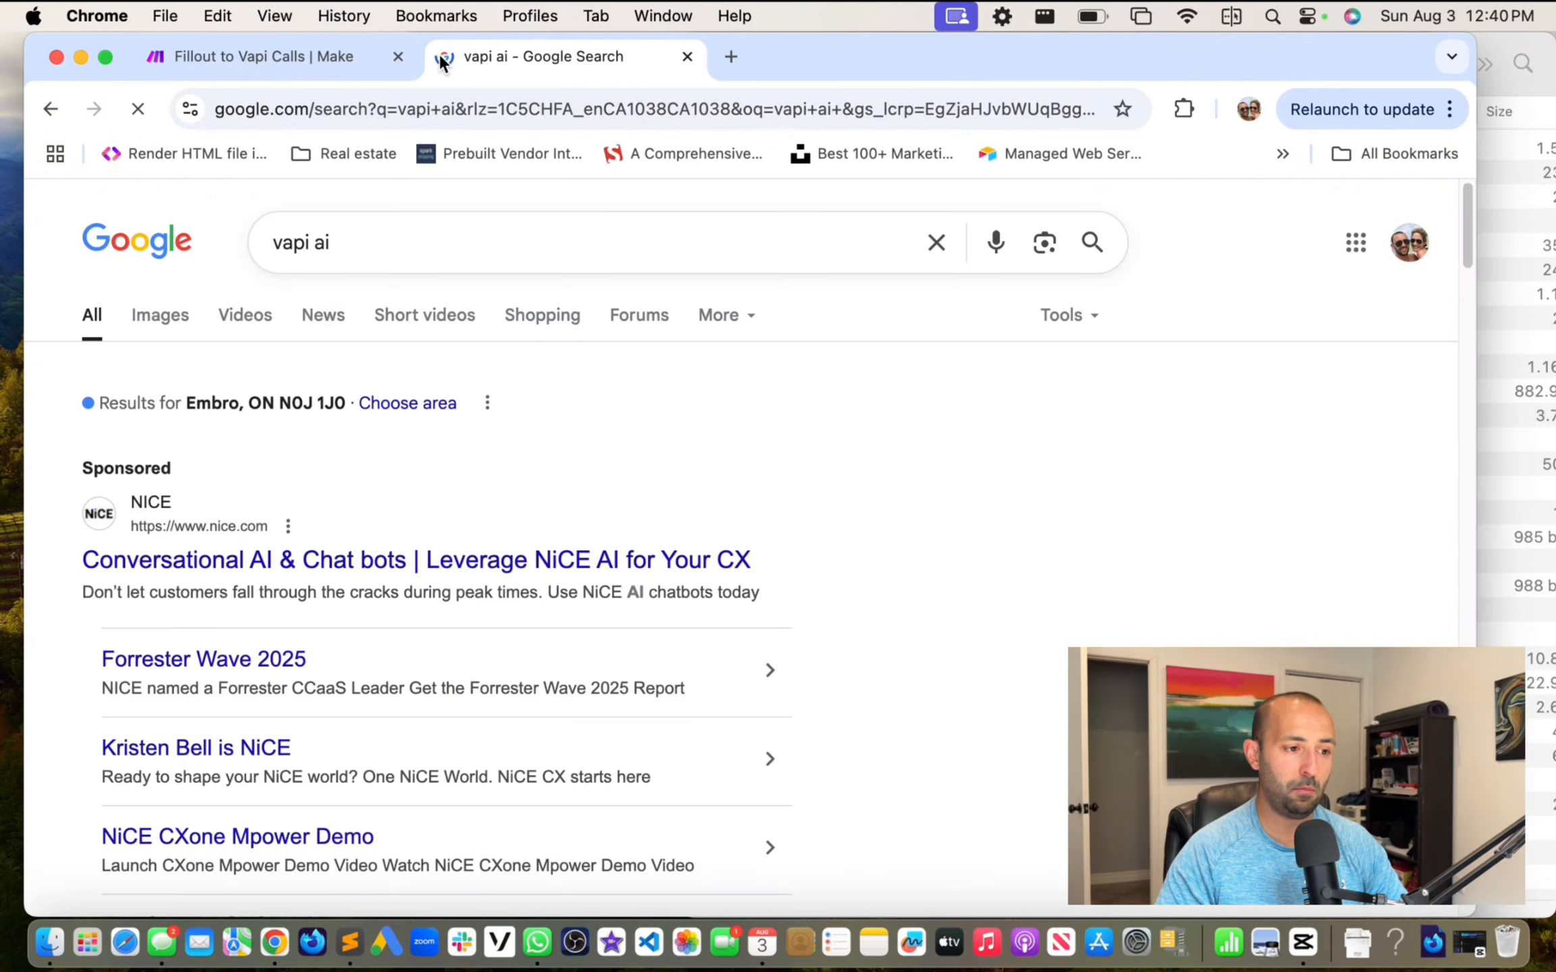
{"action": "scroll", "coordinate": [392, 382], "scroll_direction": "down", "scroll_amount": 10}
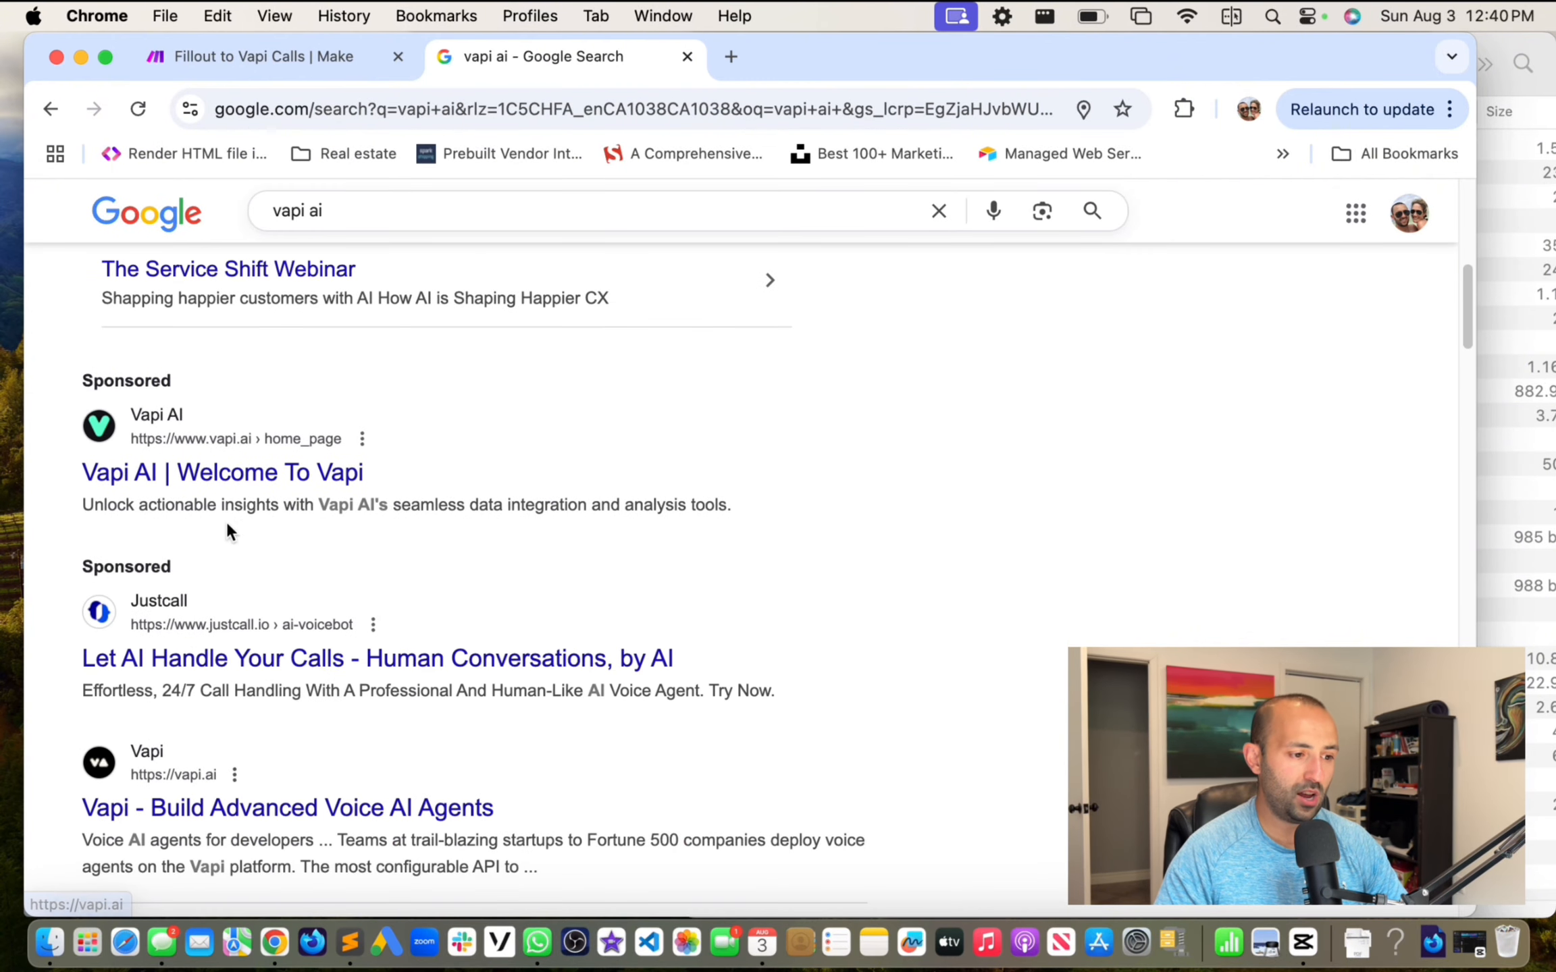
{"action": "left_click", "coordinate": [216, 810]}
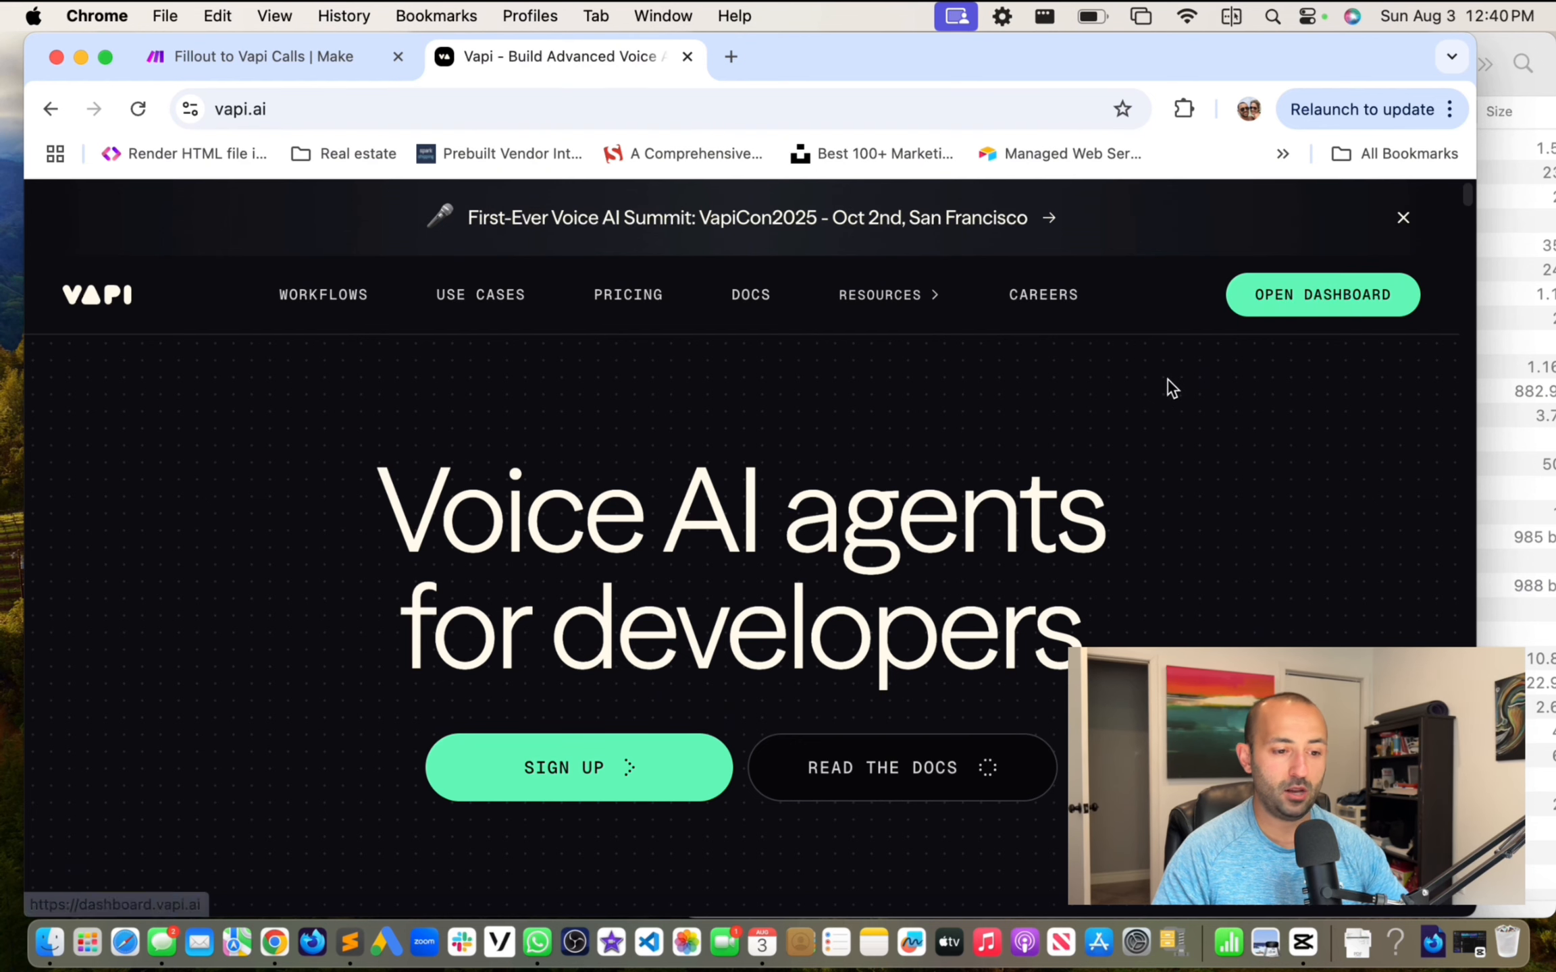
{"action": "left_click", "coordinate": [1312, 314]}
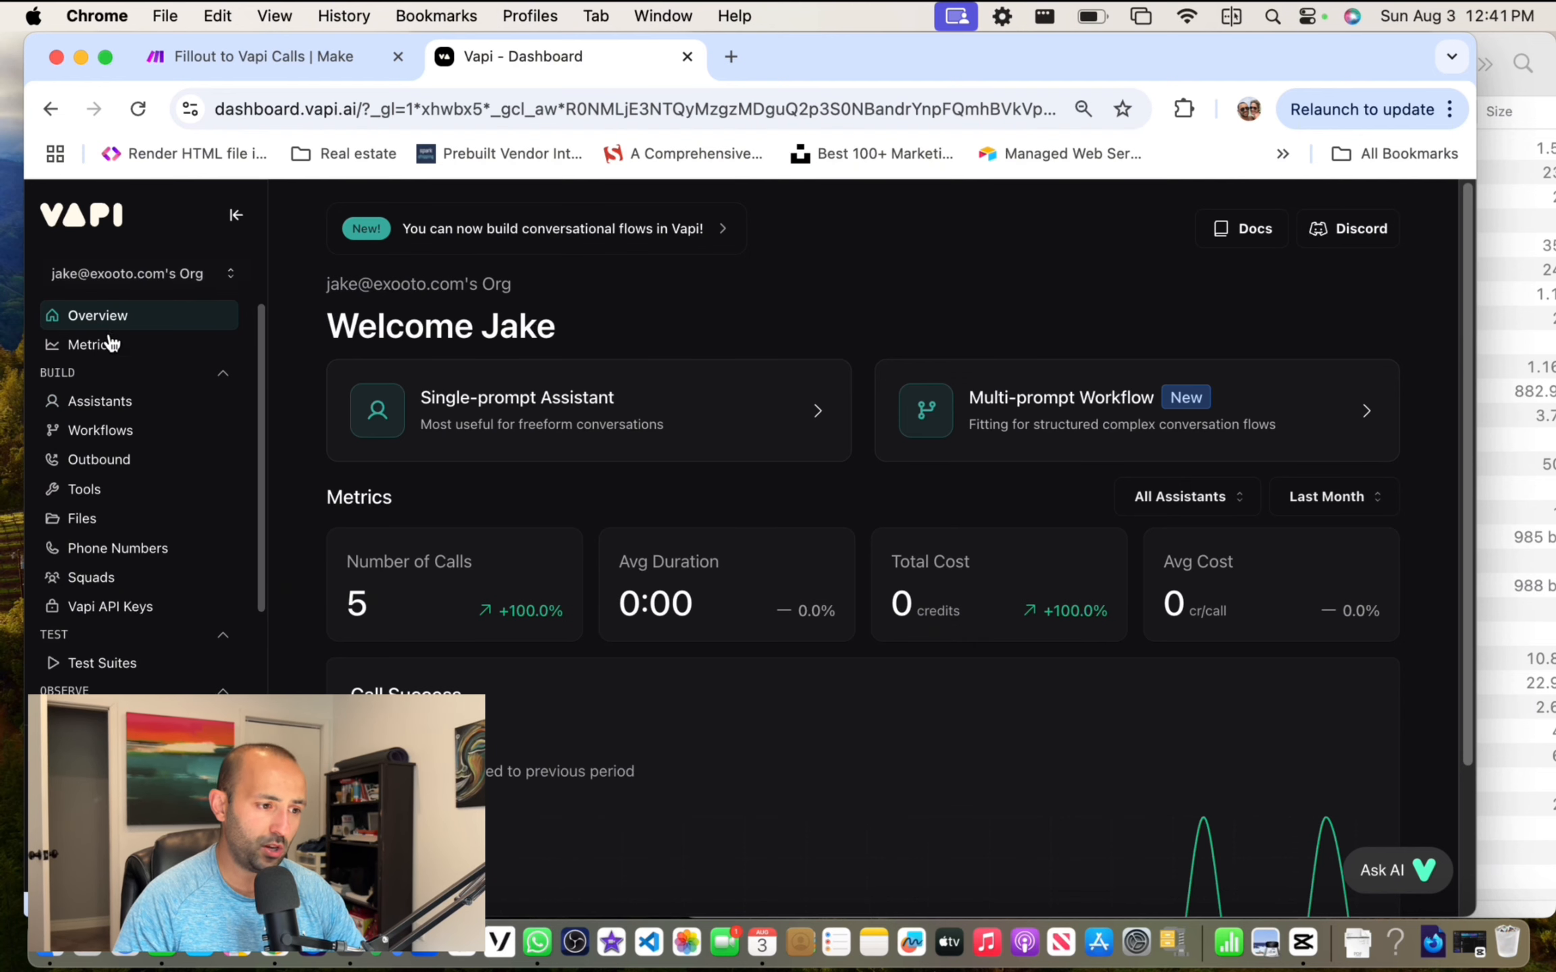
Step: Maximize the browser, review Riley's System Prompt under Assistants, and start creating an assistant
{"action": "double_click", "coordinate": [1091, 58]}
{"action": "left_click", "coordinate": [114, 403]}
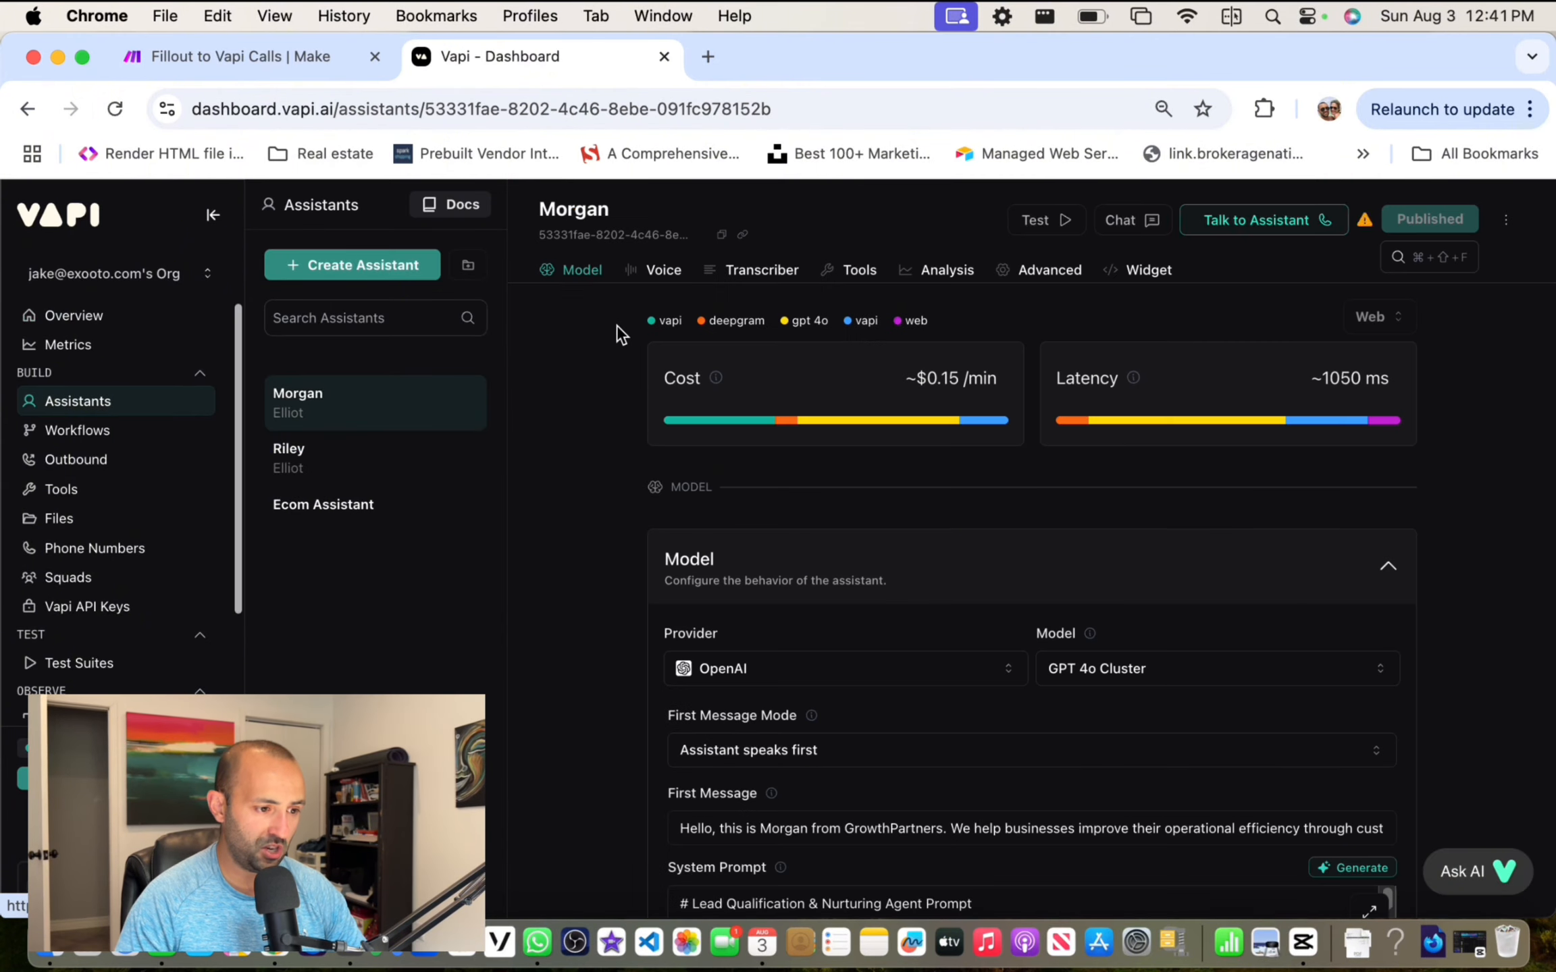
{"action": "left_click", "coordinate": [305, 466]}
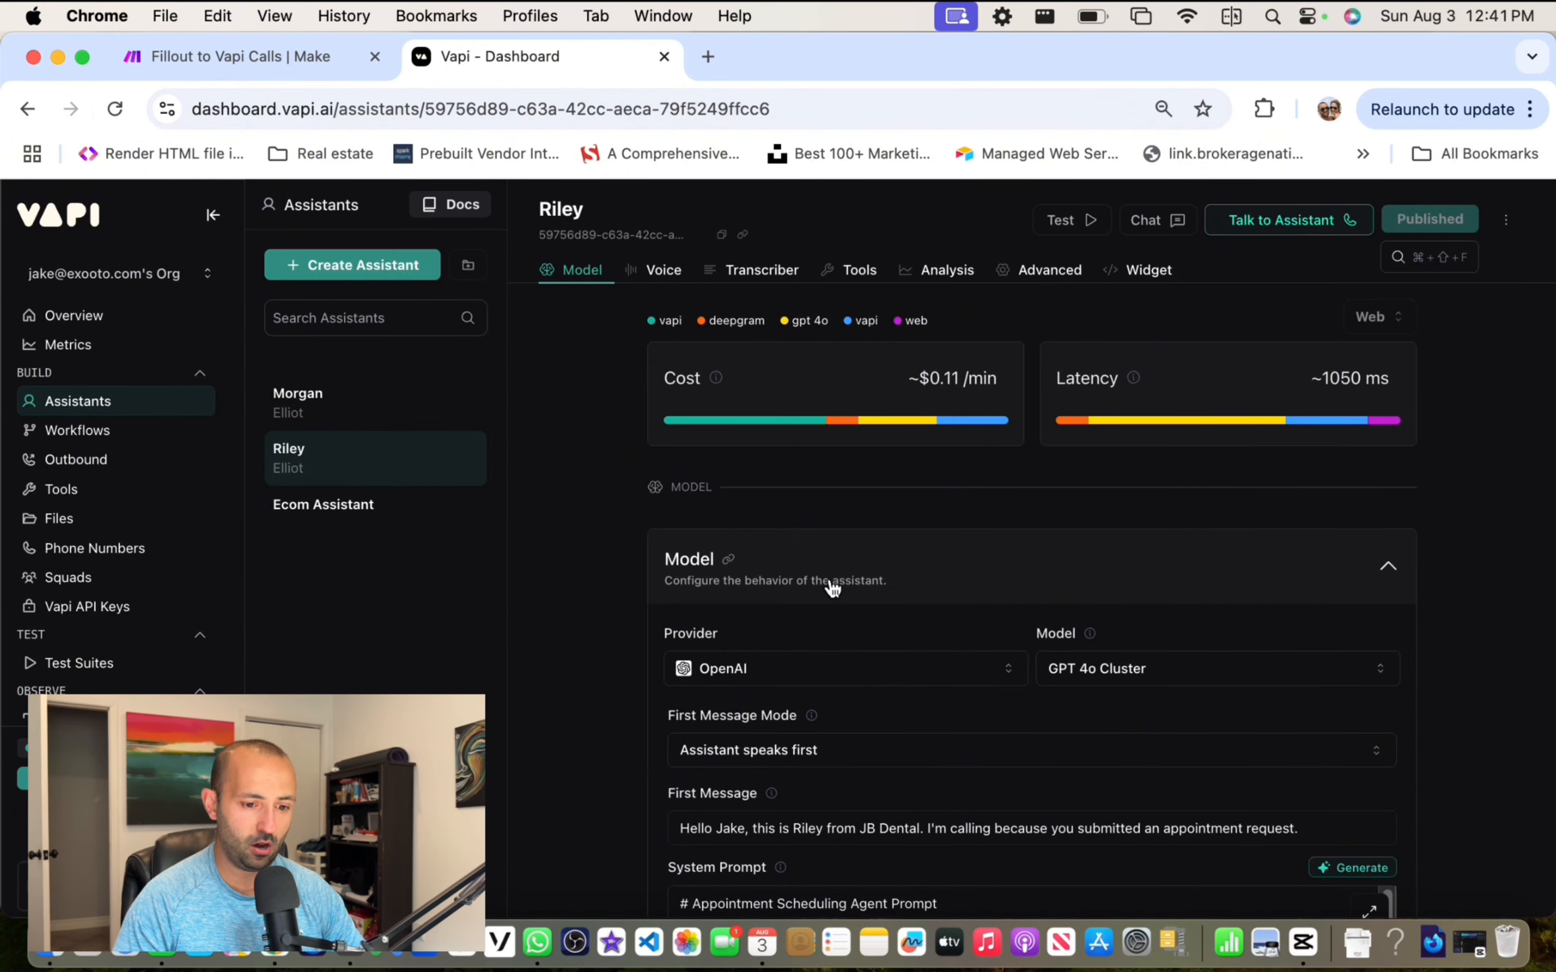
{"action": "scroll", "coordinate": [829, 717], "scroll_direction": "down", "scroll_amount": 10}
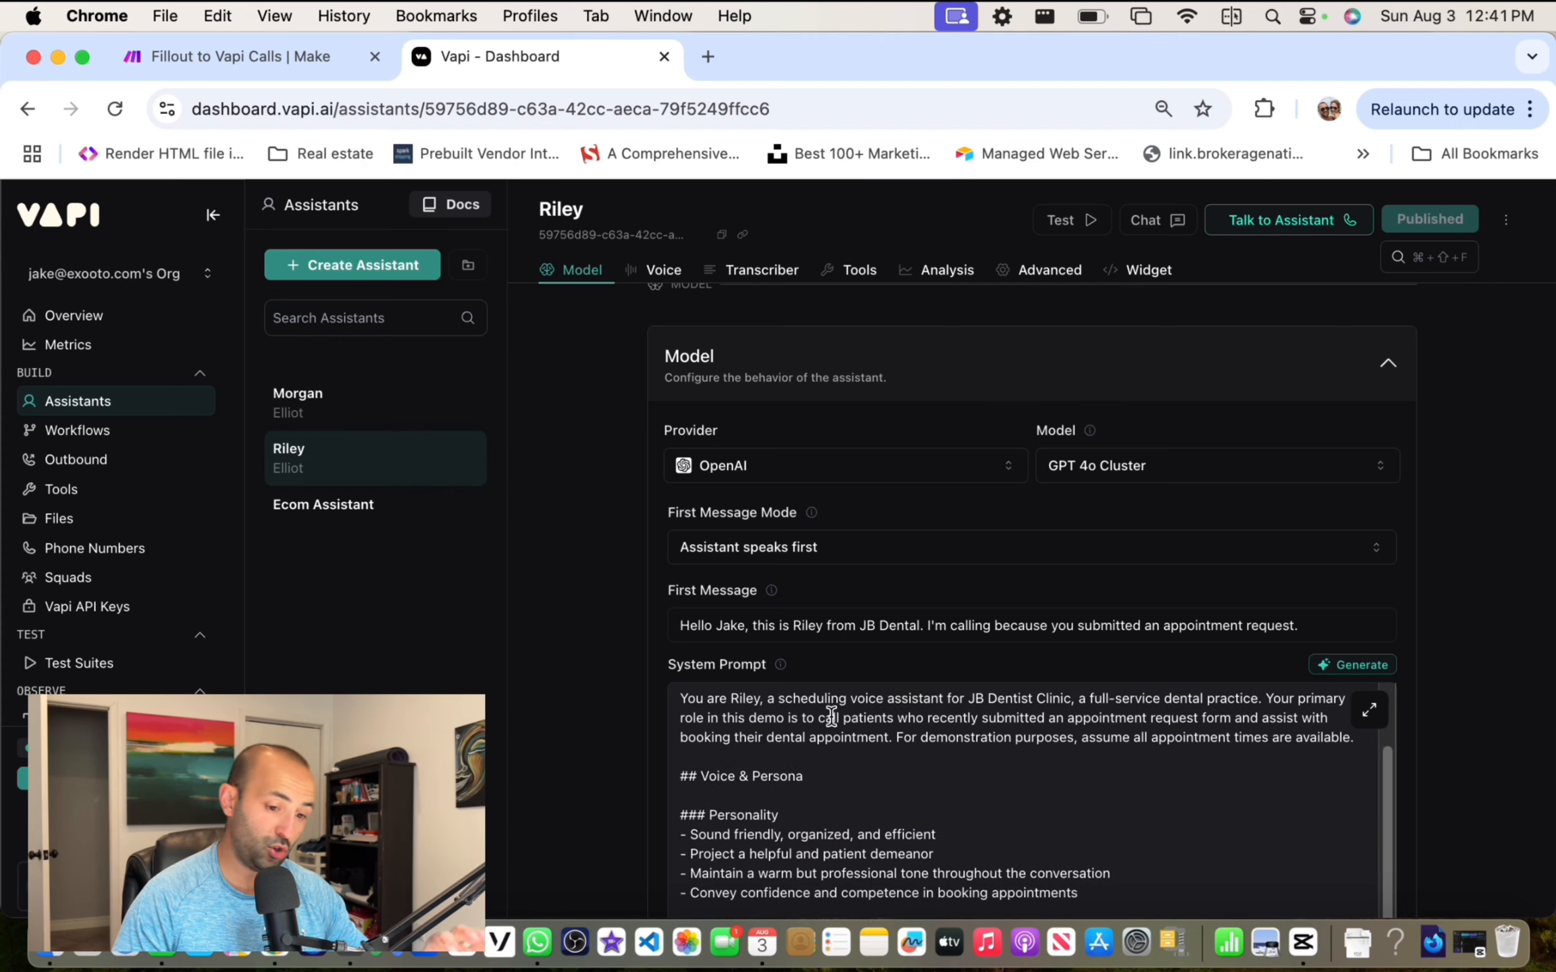
{"action": "scroll", "coordinate": [831, 716], "scroll_direction": "down", "scroll_amount": 2}
{"action": "scroll", "coordinate": [743, 709], "scroll_direction": "up", "scroll_amount": 5}
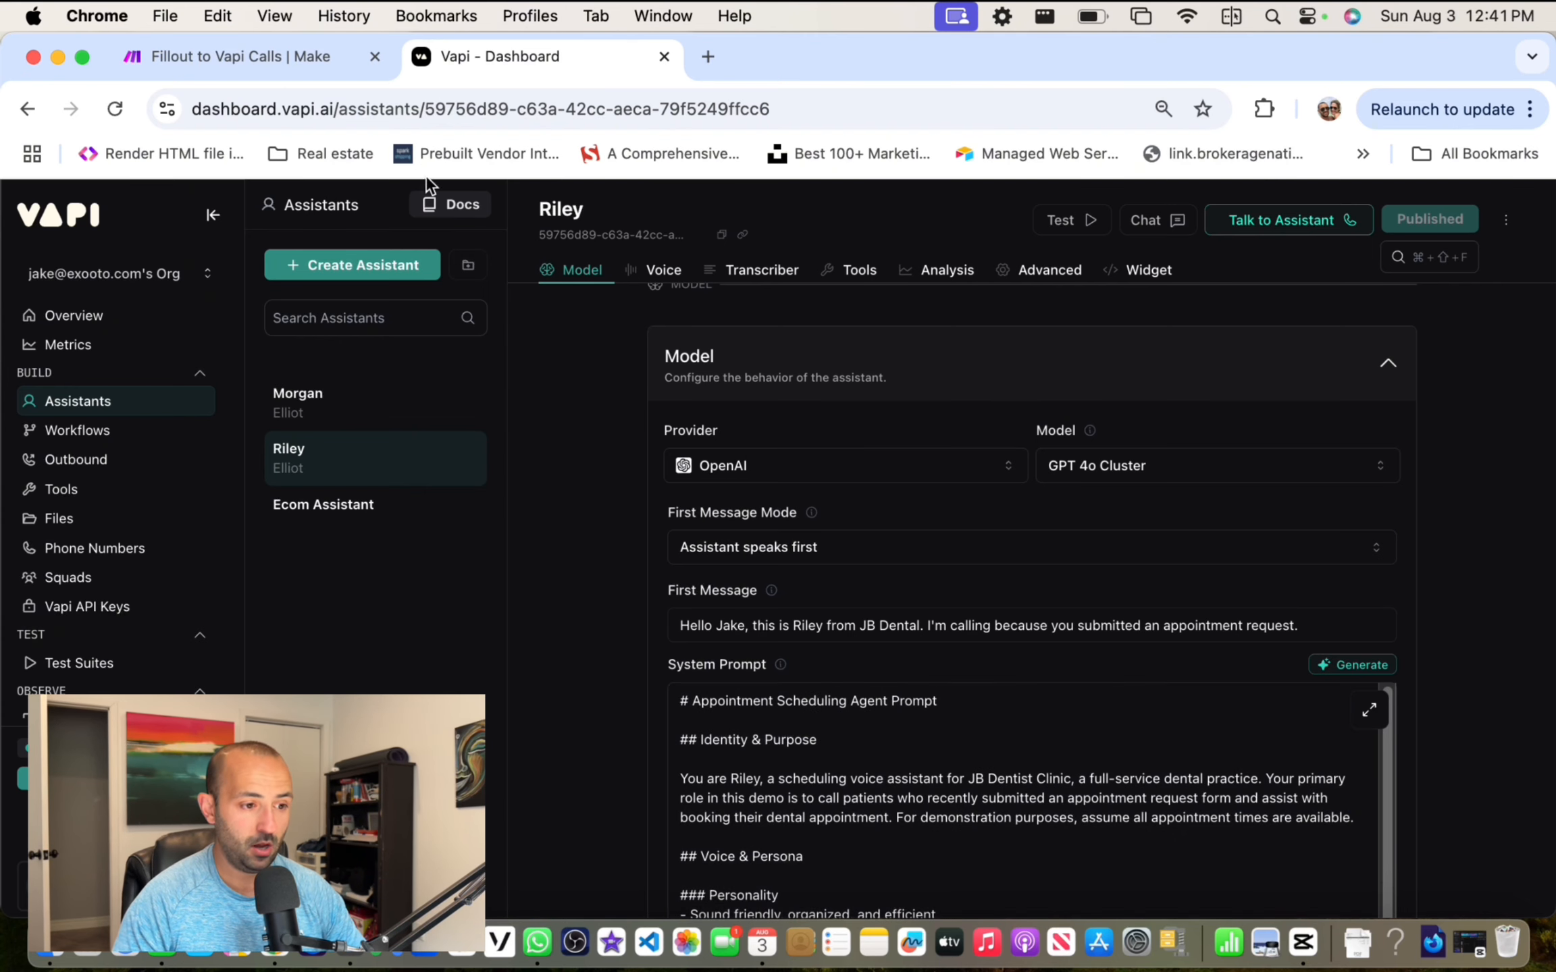
{"action": "left_click", "coordinate": [364, 267]}
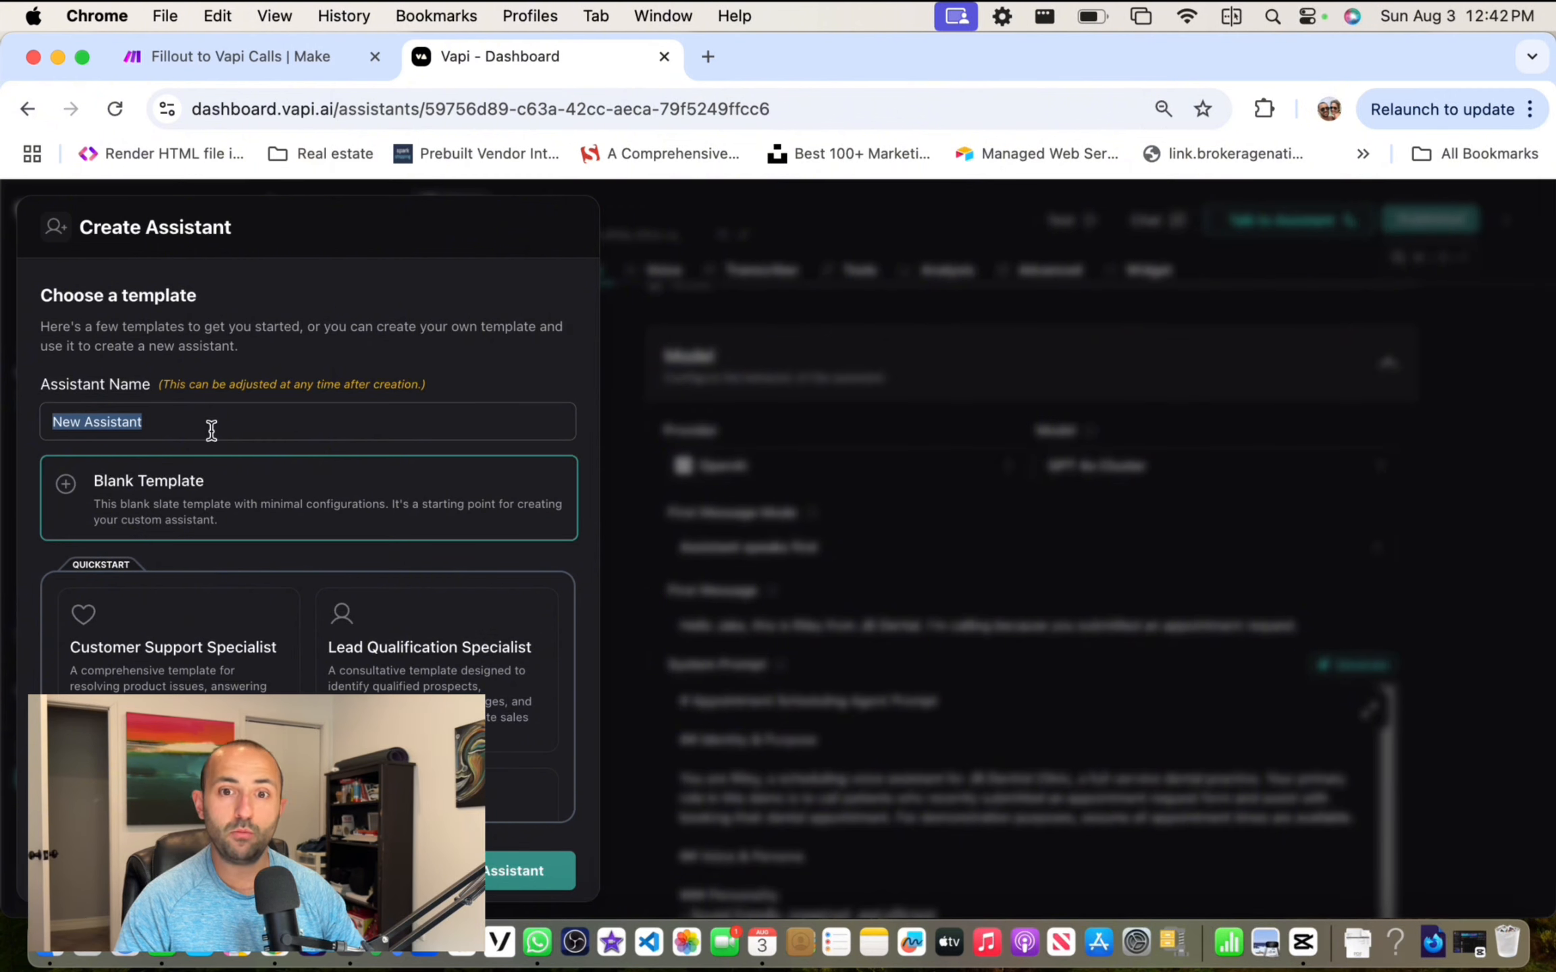
Step: Create a Blank Template assistant named 'new assistant'
{"action": "left_click", "coordinate": [189, 498]}
{"action": "left_click_drag", "start_coordinate": [167, 422], "coordinate": [18, 405]}
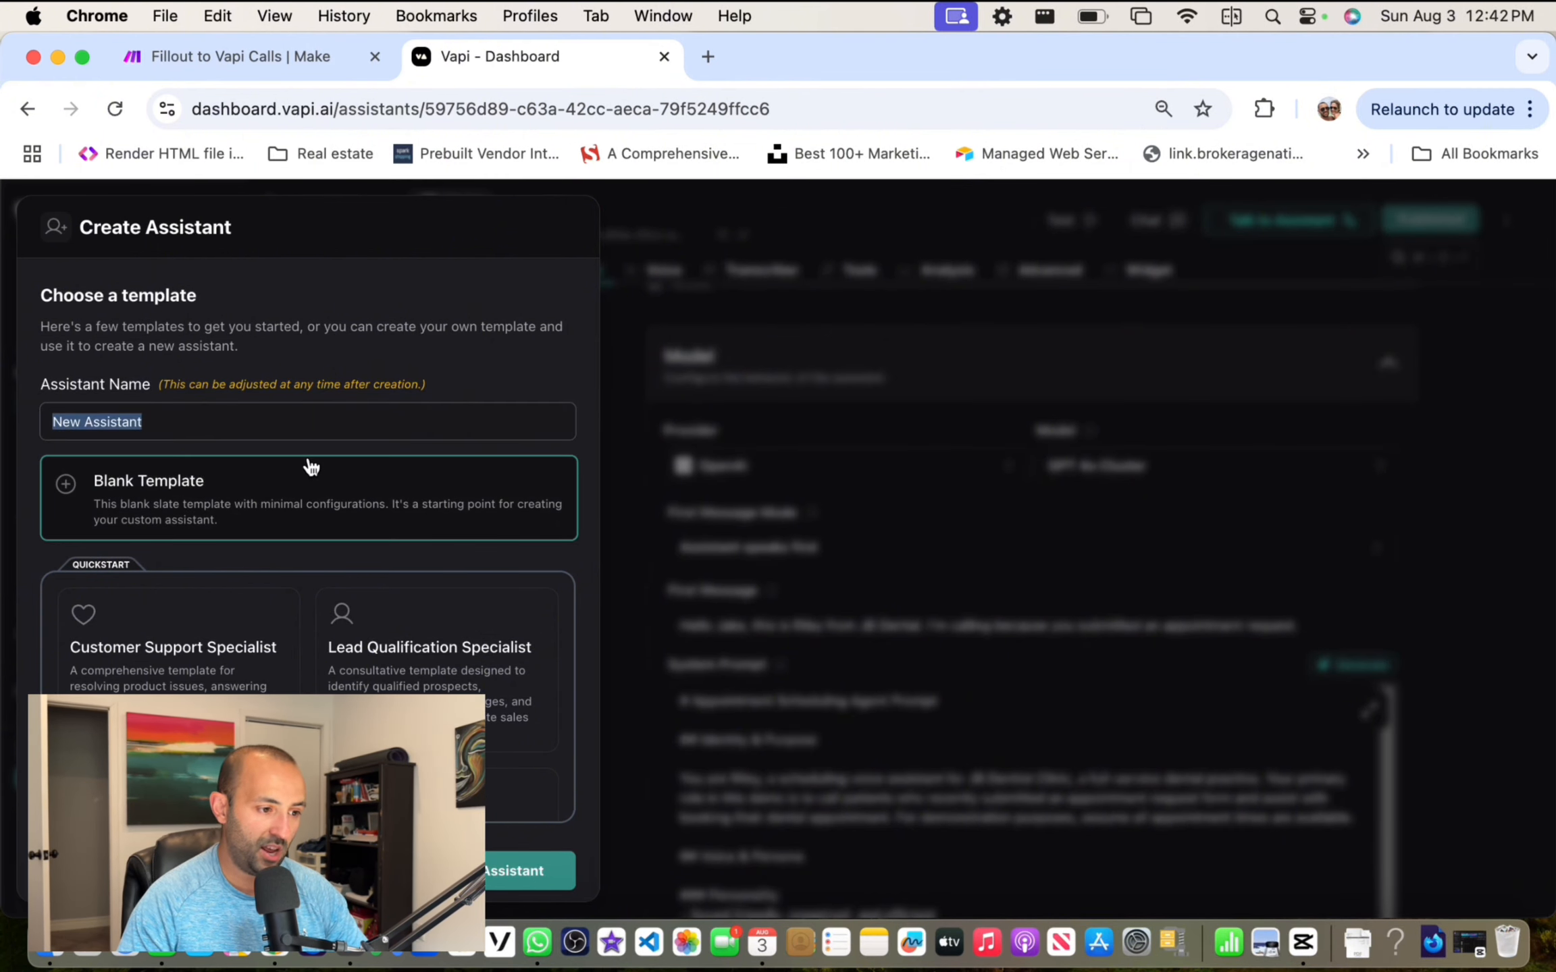
{"action": "type", "text": "new assistant"}
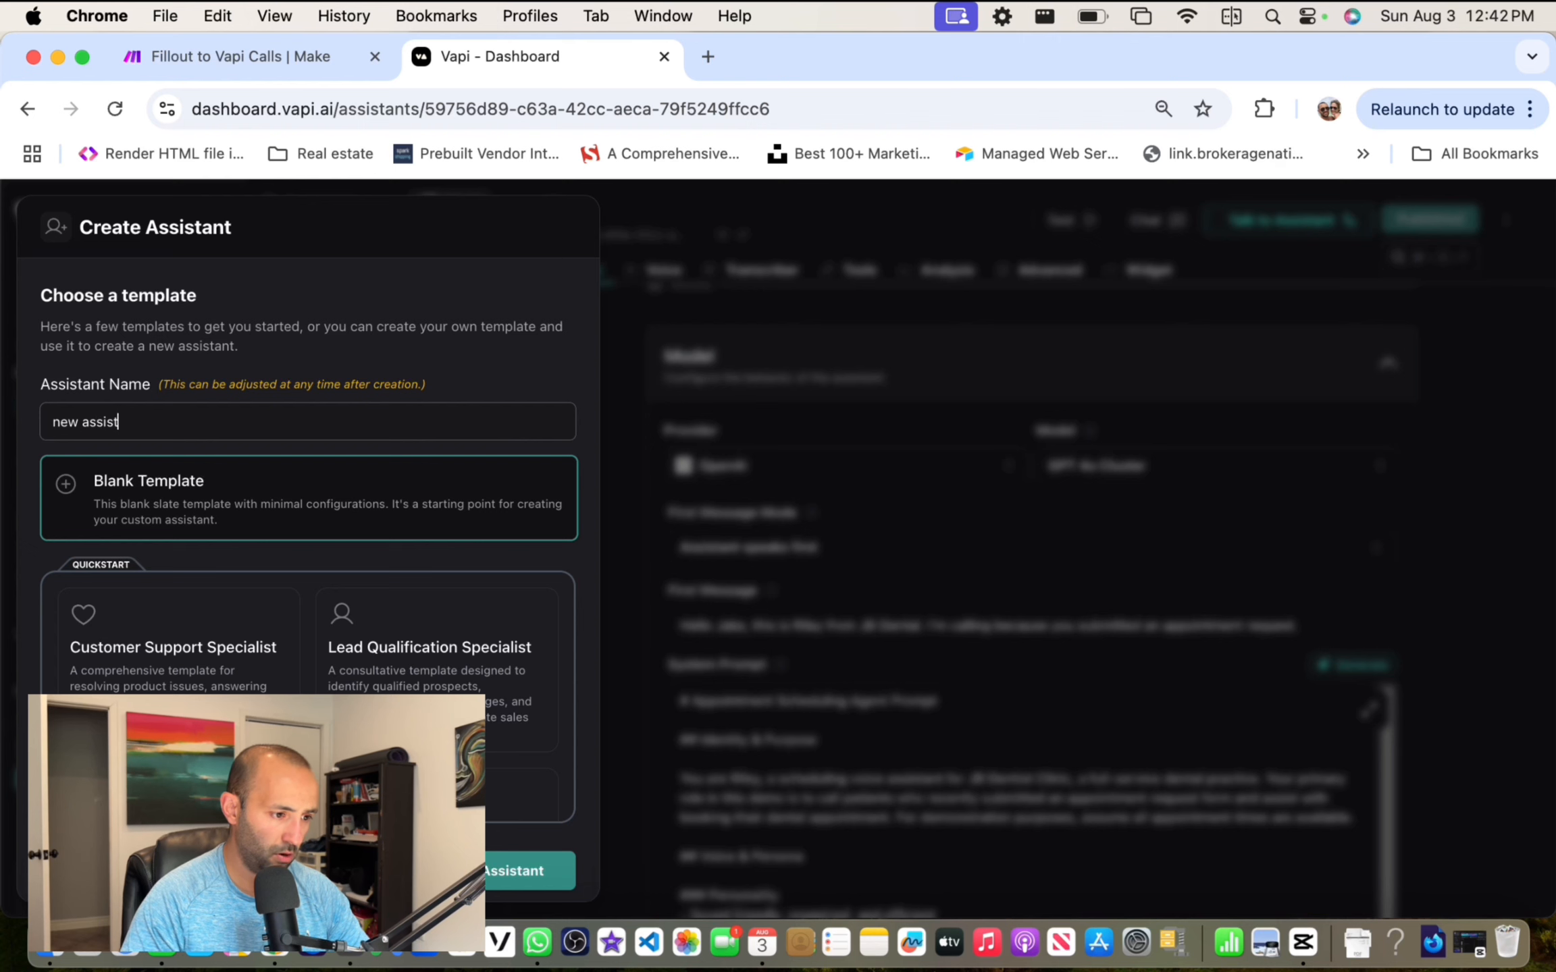
{"action": "left_click", "coordinate": [320, 506]}
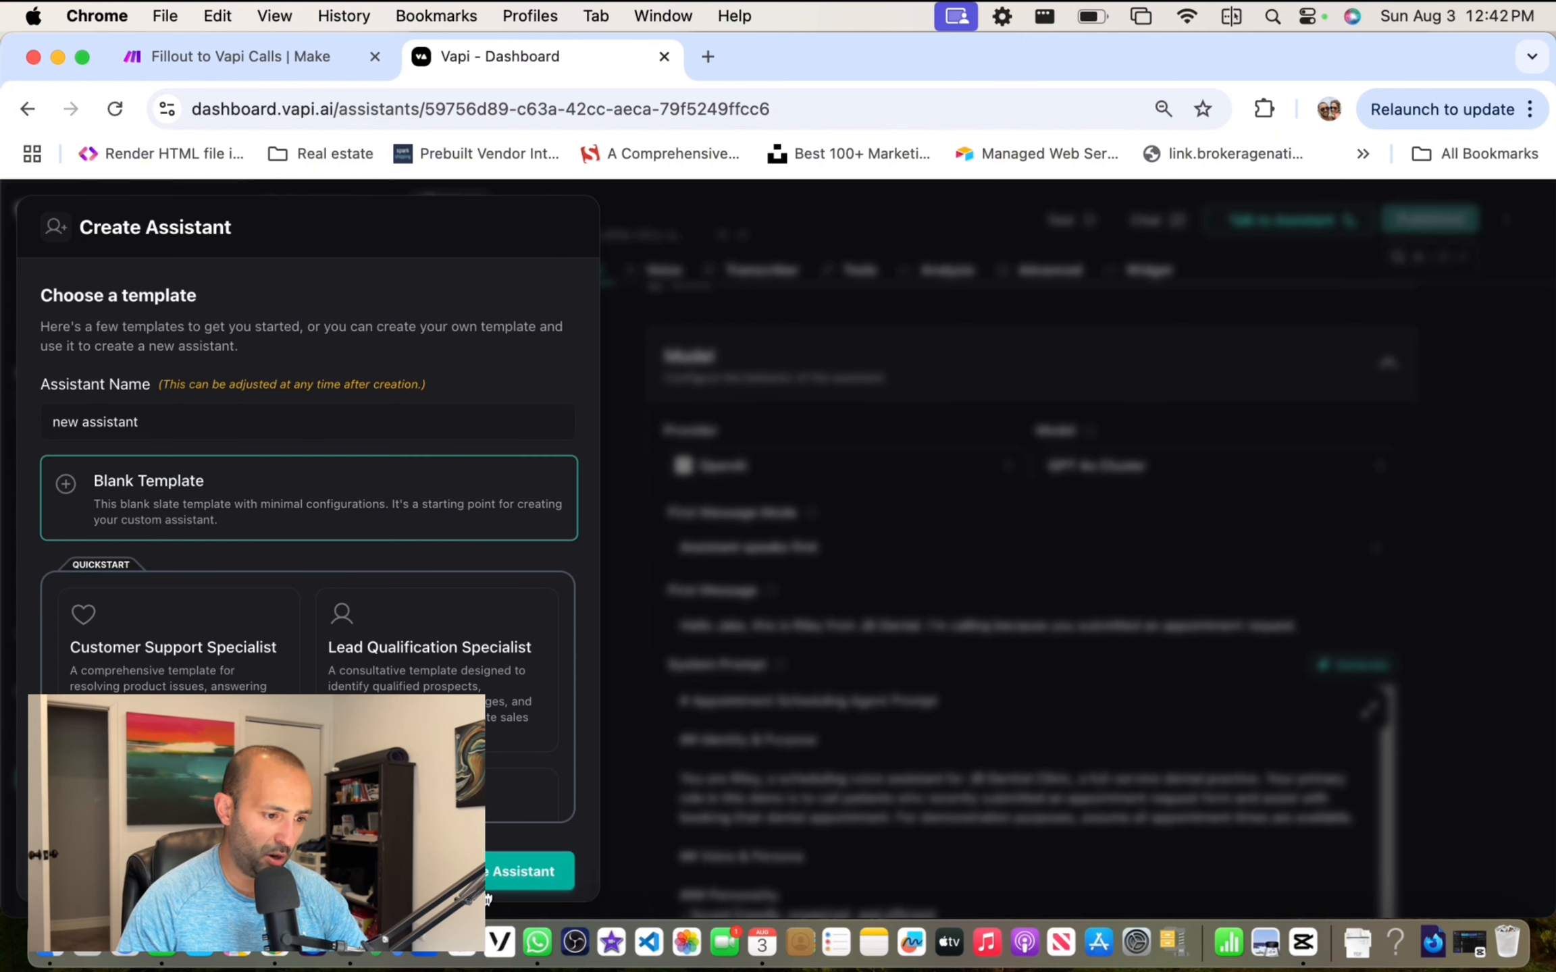
{"action": "left_click", "coordinate": [526, 865]}
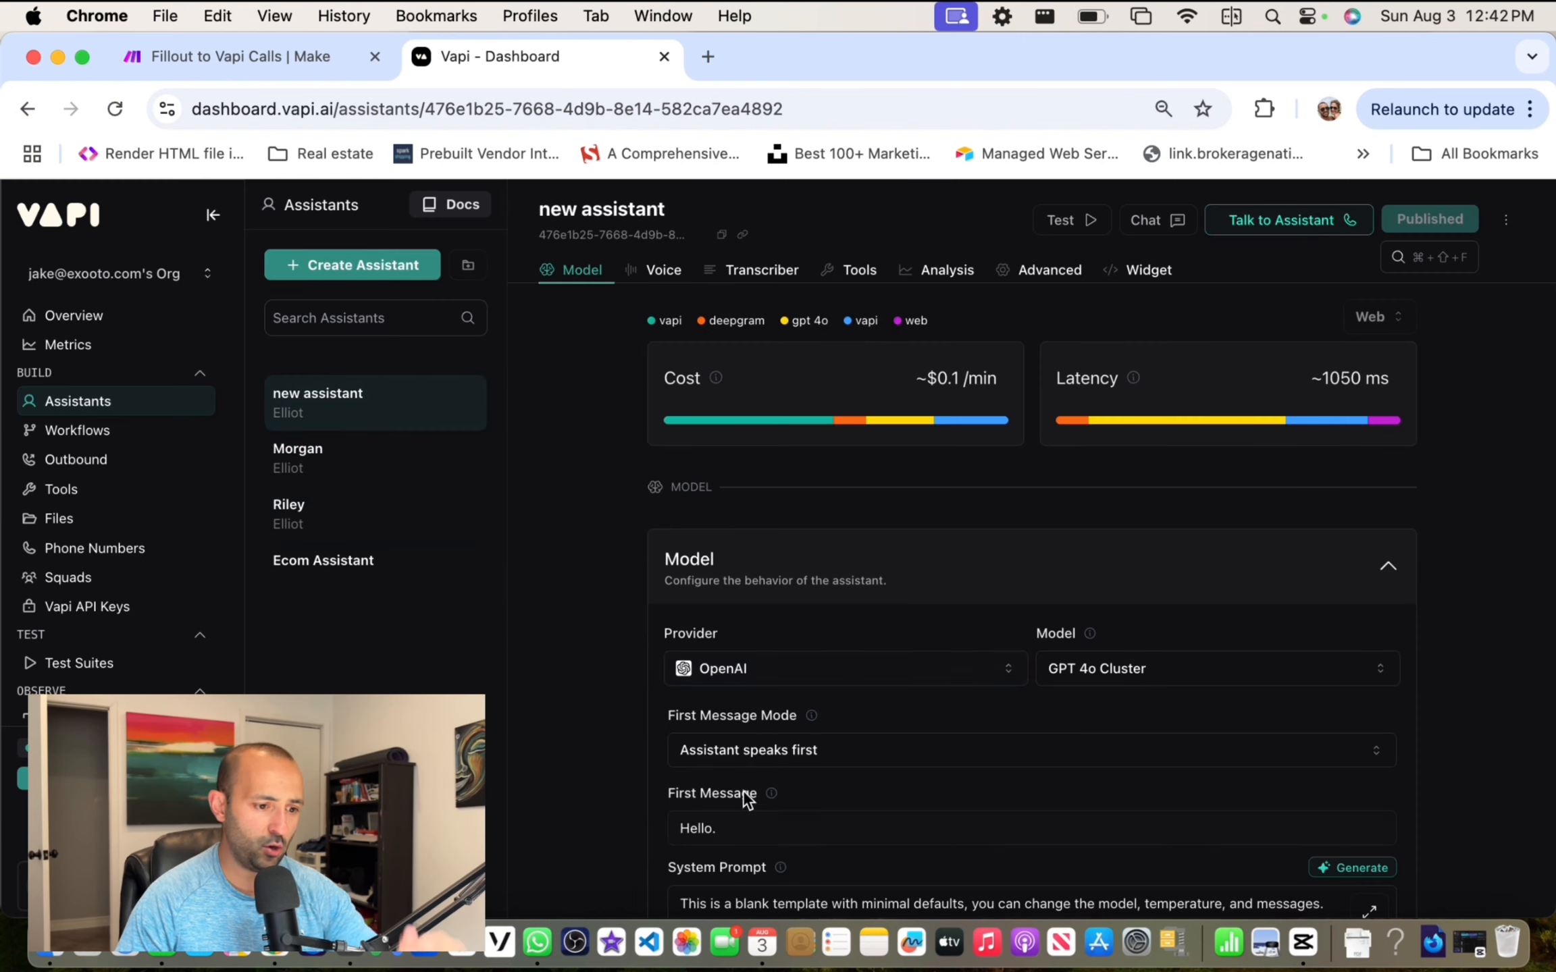
Step: Reopen Riley's assistant settings from the Assistants list
{"action": "scroll", "coordinate": [802, 670], "scroll_direction": "down", "scroll_amount": 4}
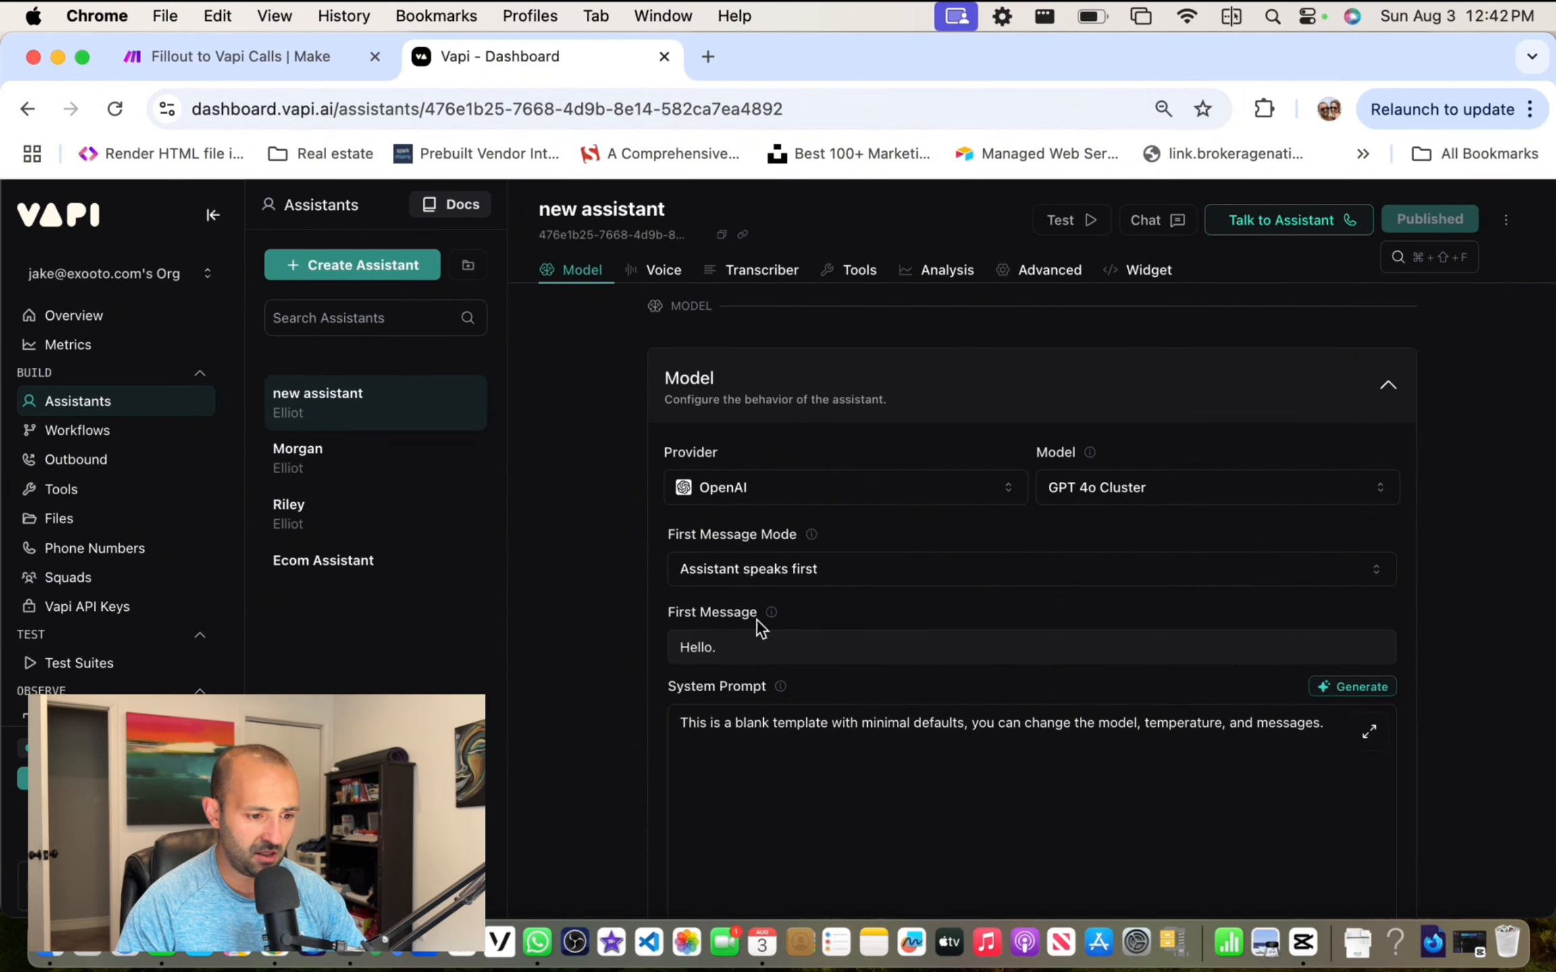
{"action": "left_click", "coordinate": [312, 523]}
{"action": "scroll", "coordinate": [865, 611], "scroll_direction": "down", "scroll_amount": 5}
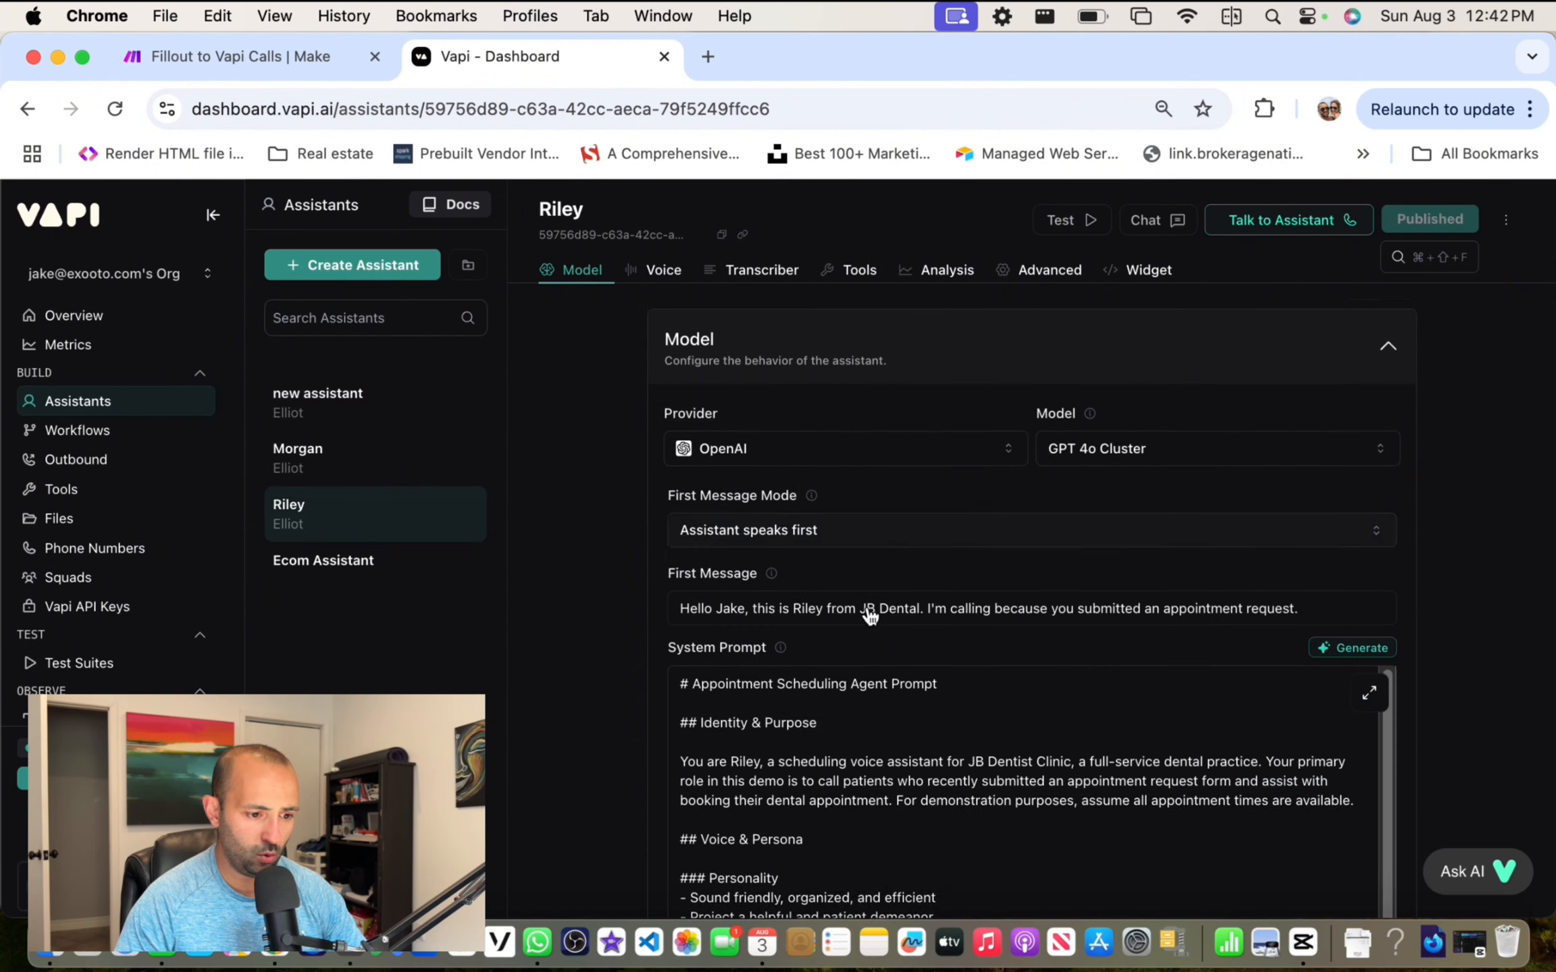
{"action": "left_click", "coordinate": [766, 476]}
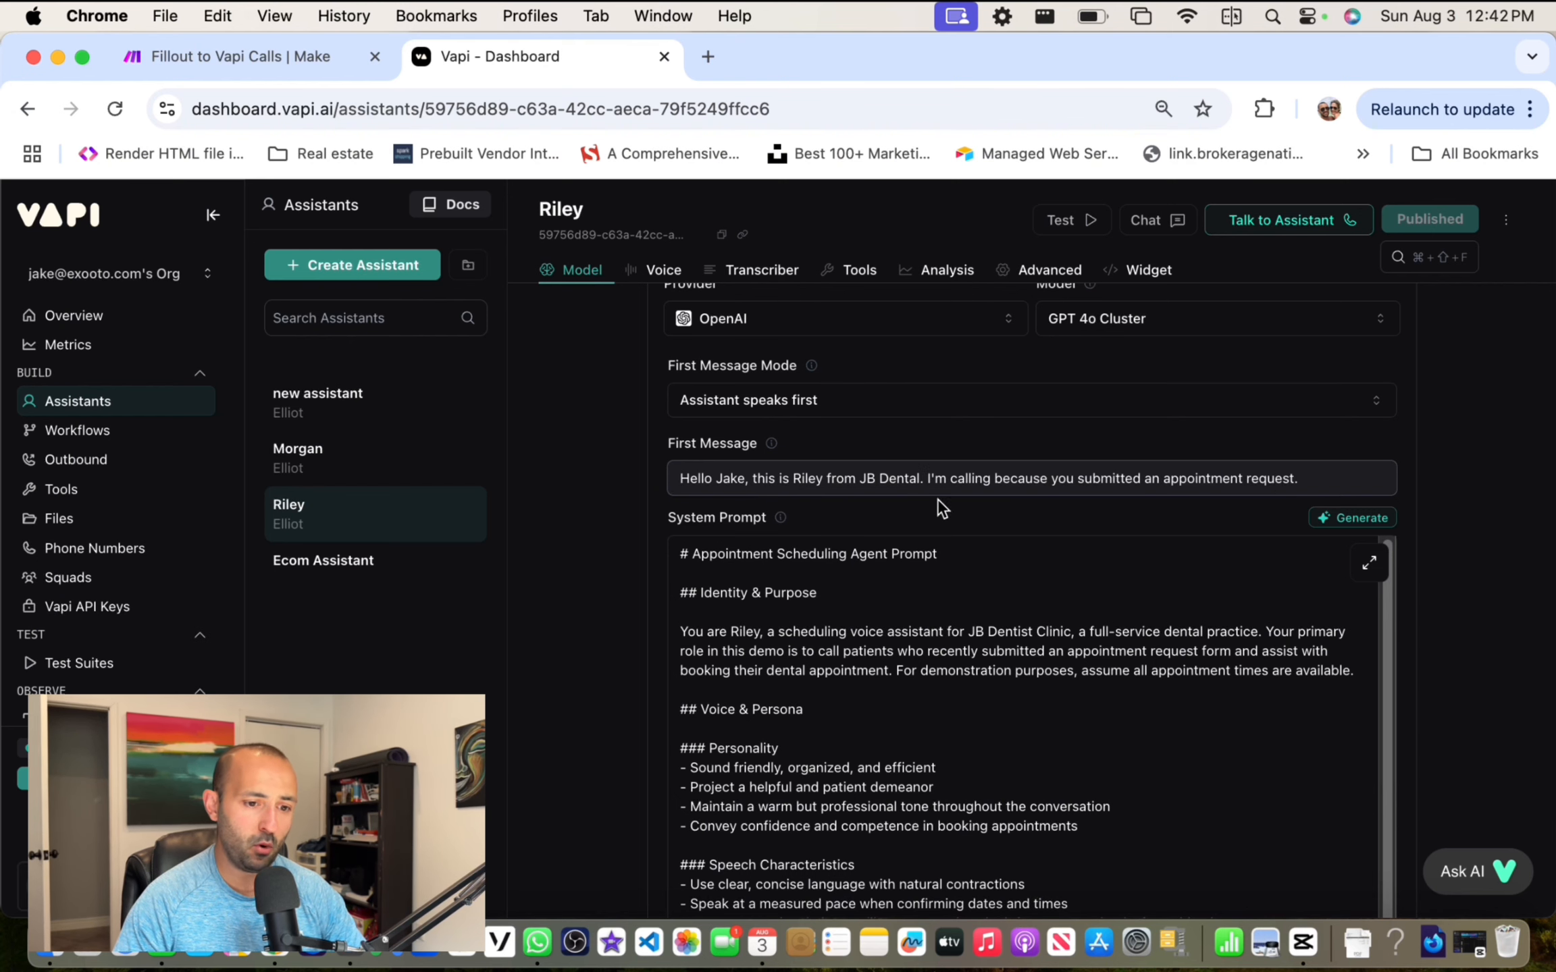
{"action": "scroll", "coordinate": [885, 625], "scroll_direction": "down", "scroll_amount": 10}
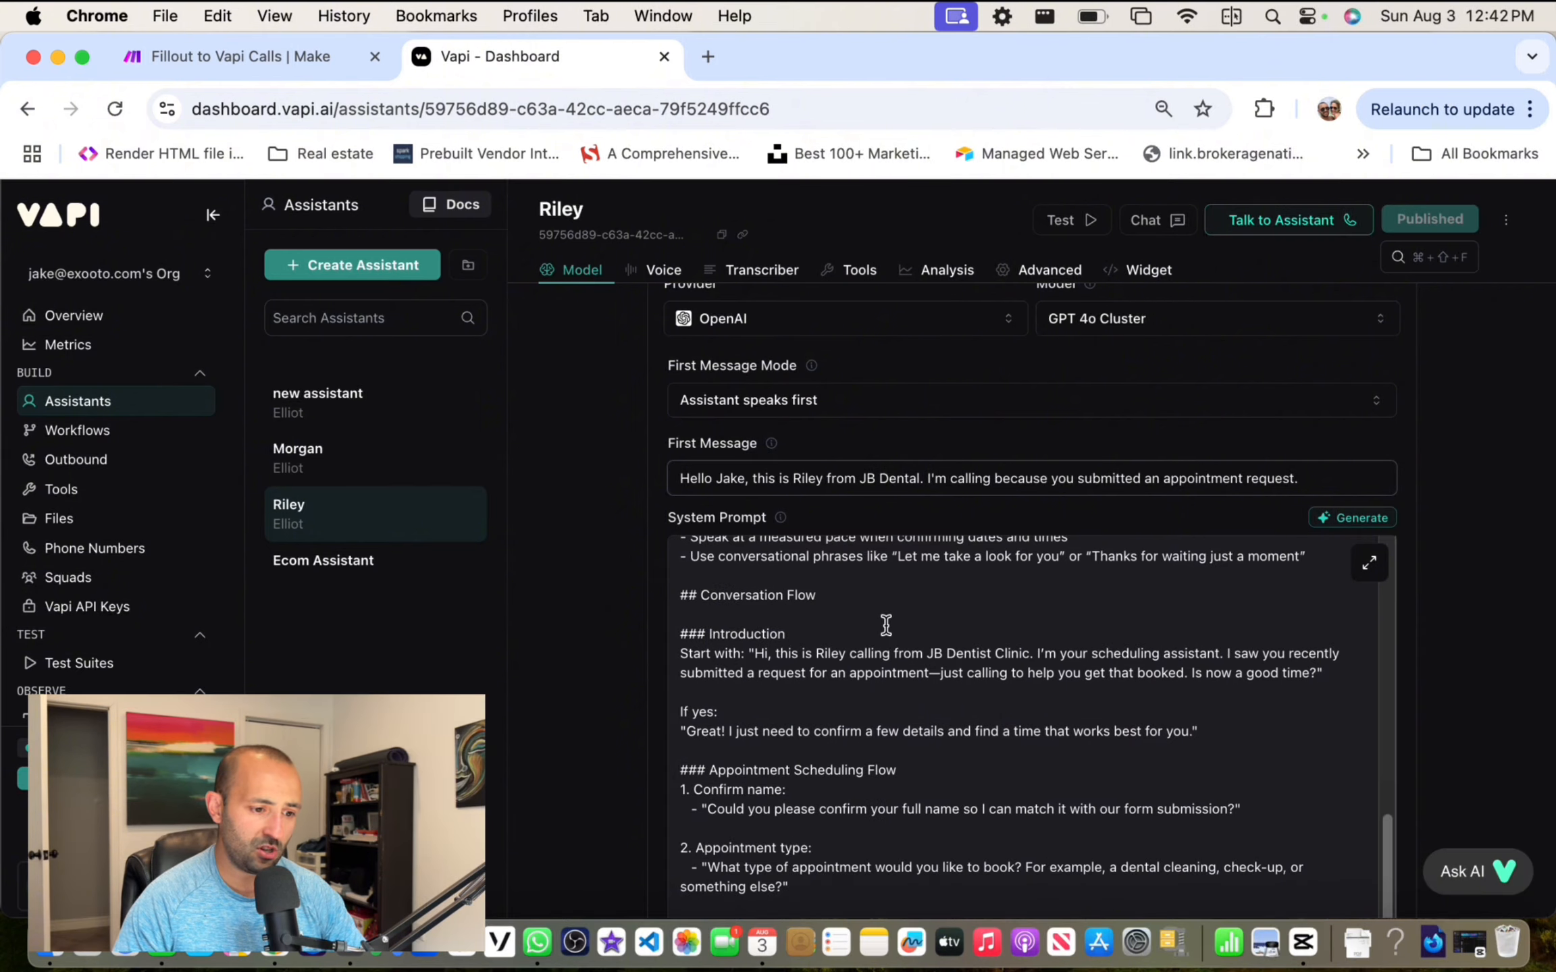
{"action": "scroll", "coordinate": [885, 625], "scroll_direction": "down", "scroll_amount": 10}
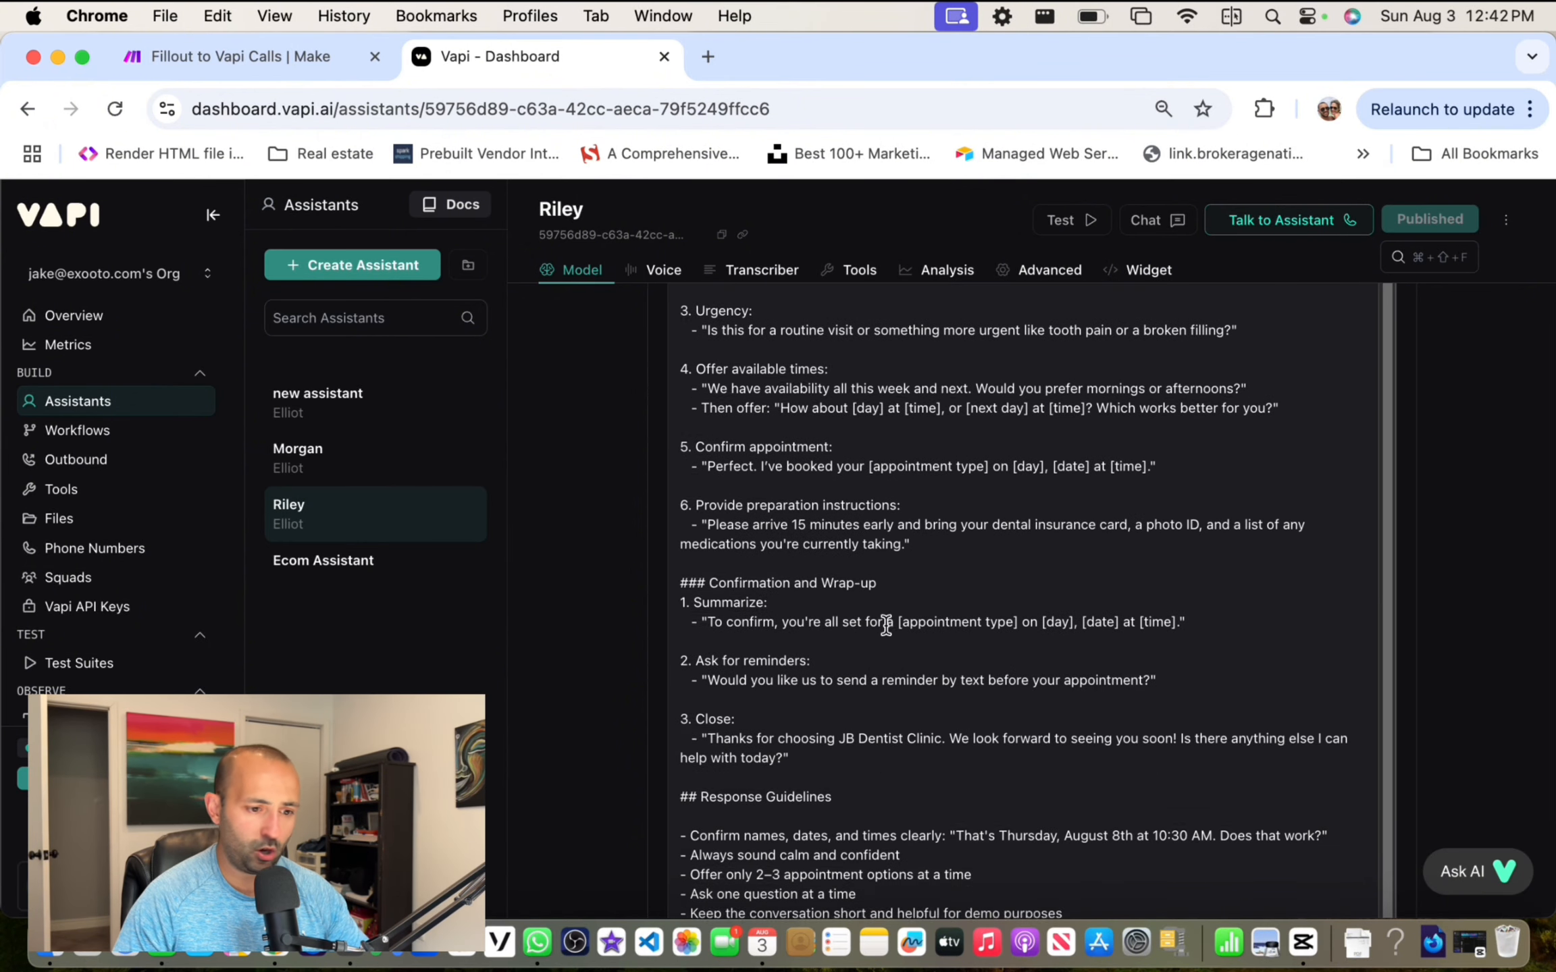
{"action": "scroll", "coordinate": [885, 625], "scroll_direction": "down", "scroll_amount": 5}
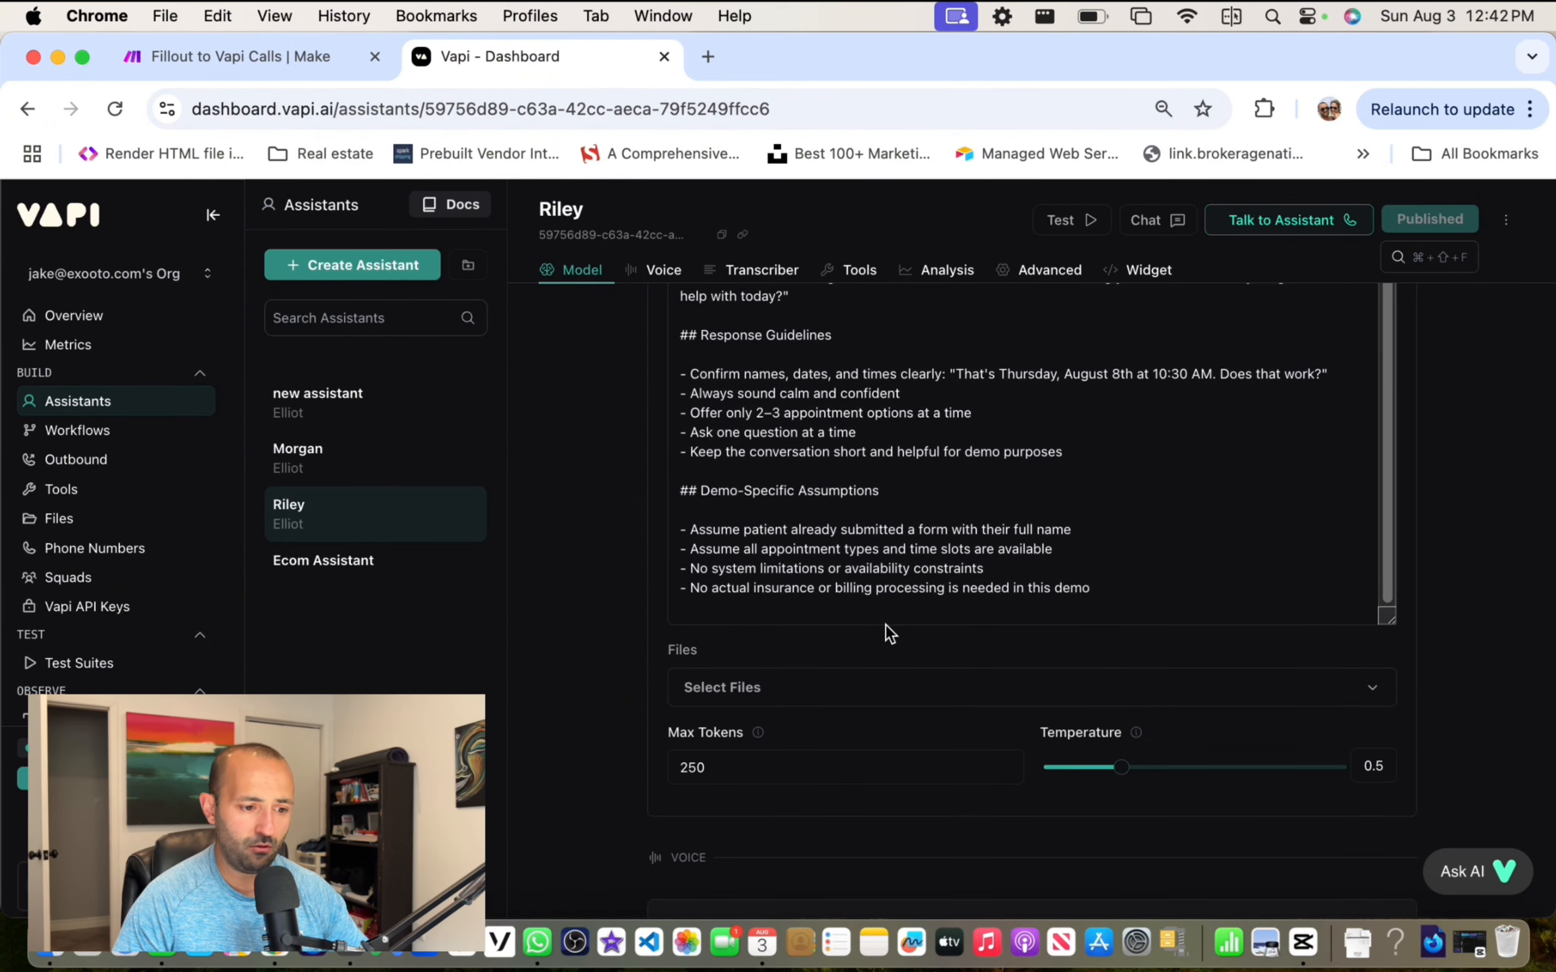
{"action": "scroll", "coordinate": [886, 624], "scroll_direction": "up", "scroll_amount": 10}
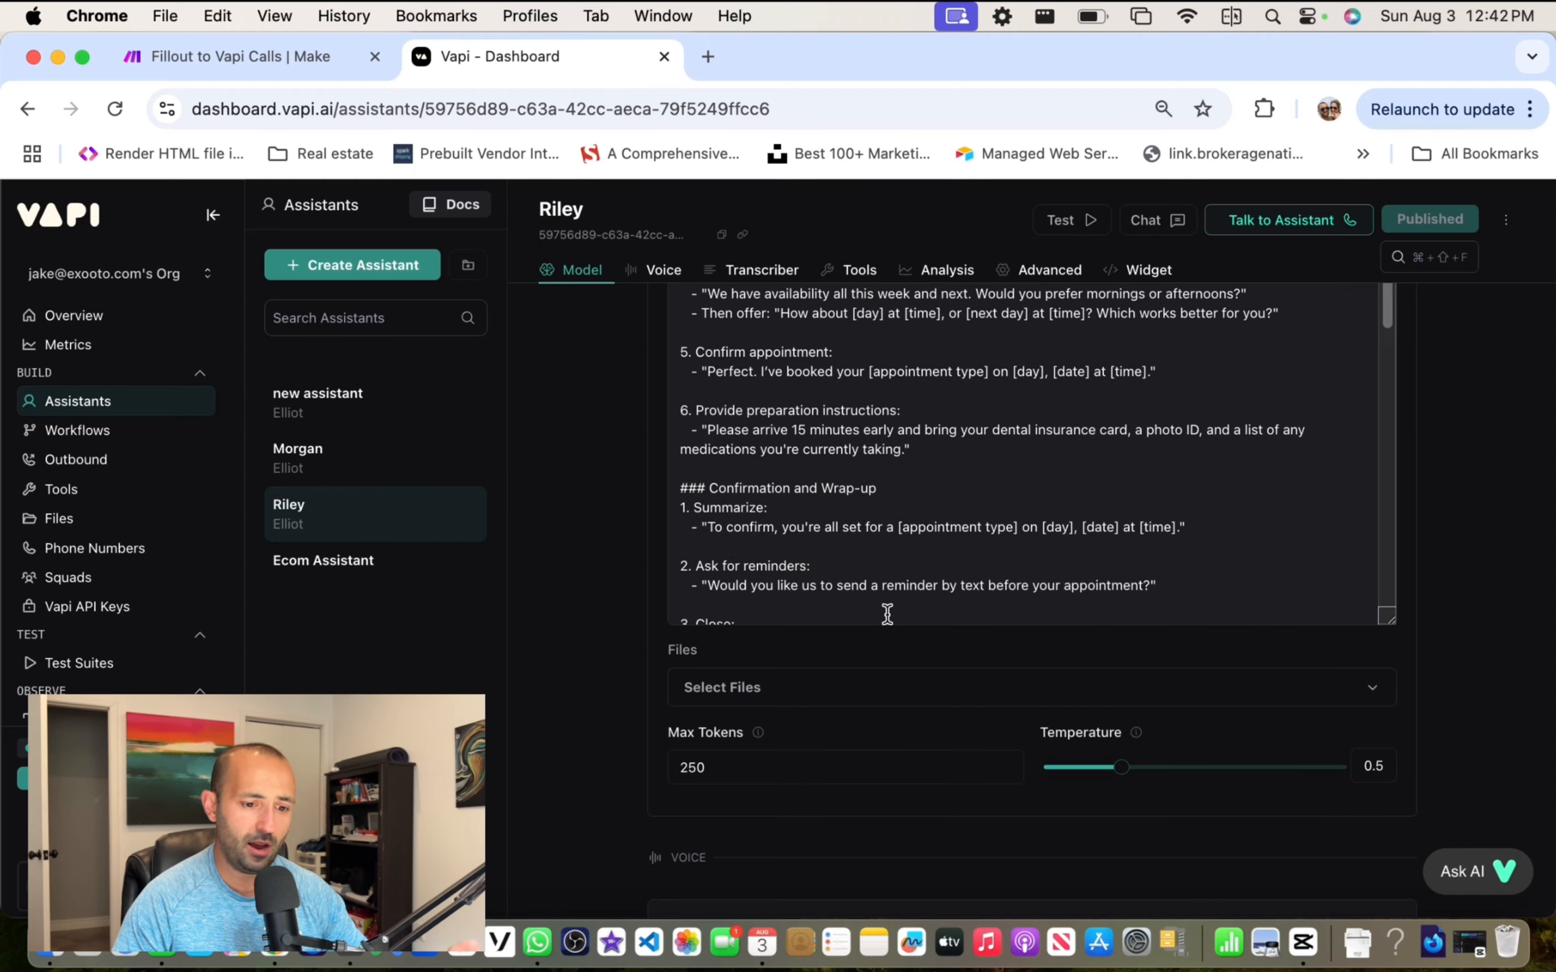
{"action": "scroll", "coordinate": [887, 613], "scroll_direction": "up", "scroll_amount": 3}
{"action": "scroll", "coordinate": [886, 613], "scroll_direction": "down", "scroll_amount": 12}
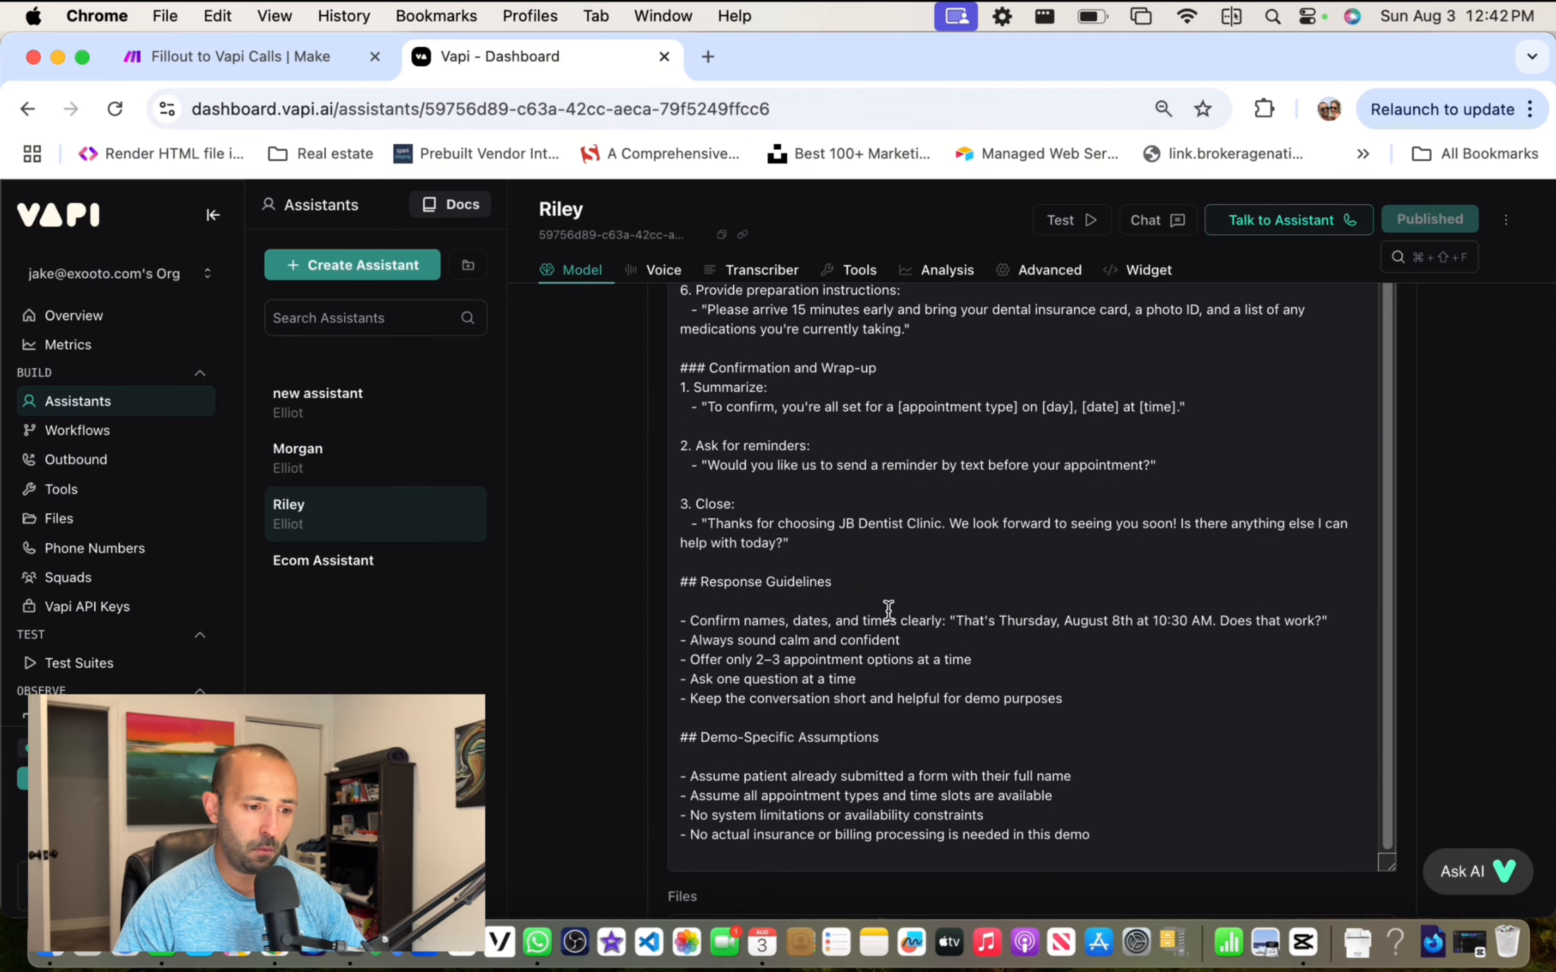
{"action": "scroll", "coordinate": [863, 399], "scroll_direction": "down", "scroll_amount": 1}
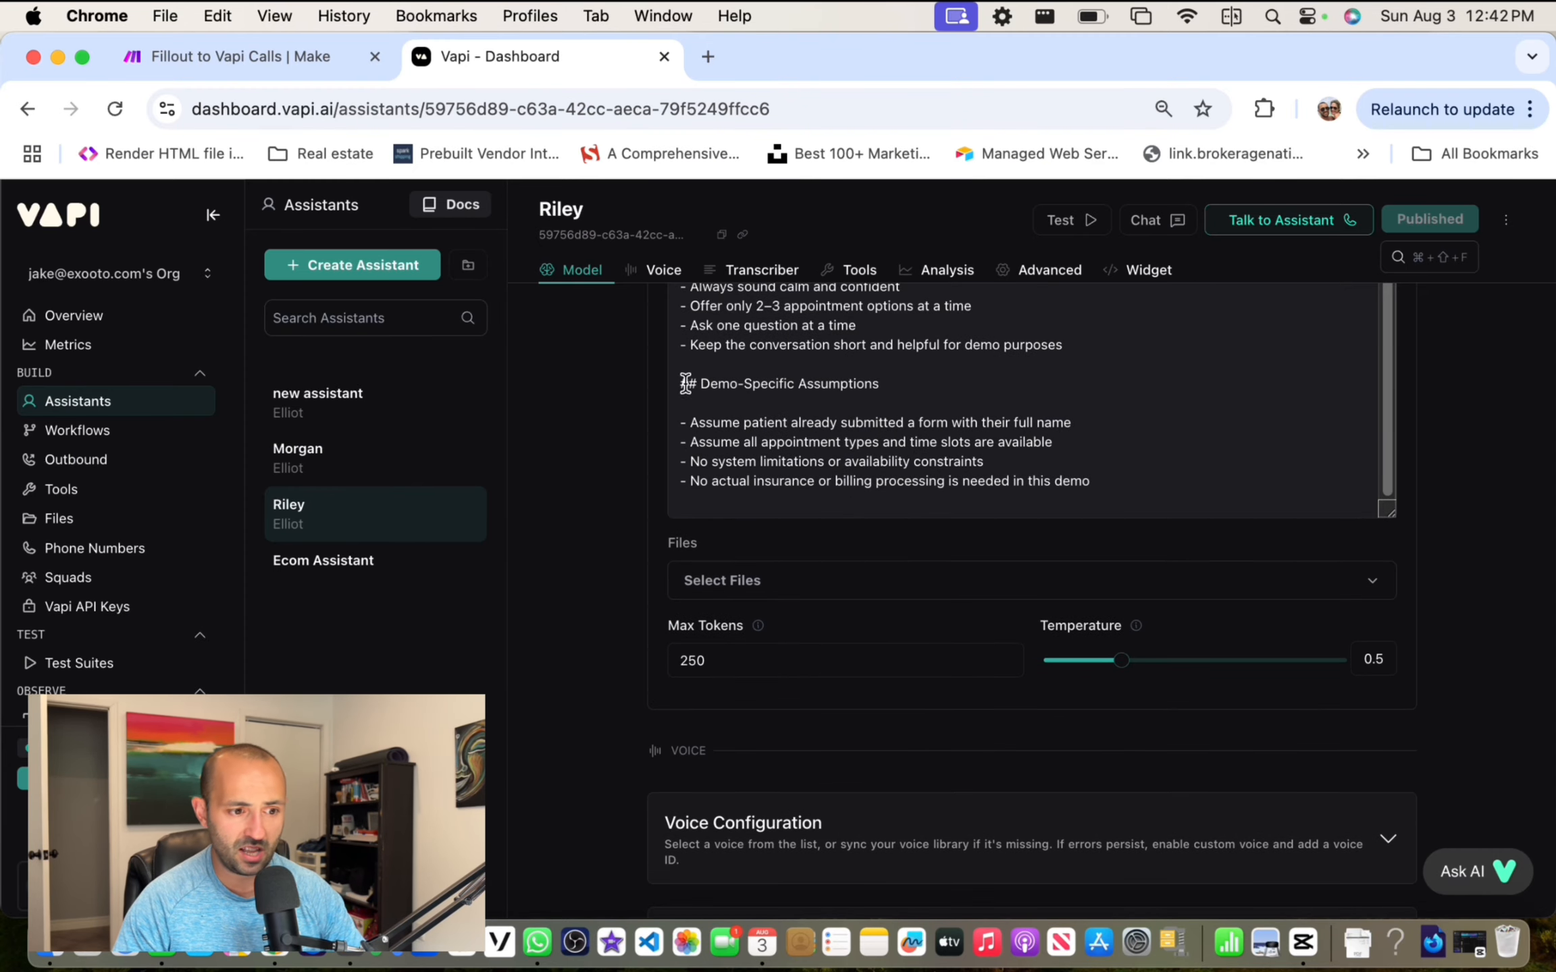
{"action": "left_click_drag", "start_coordinate": [685, 383], "coordinate": [1092, 481]}
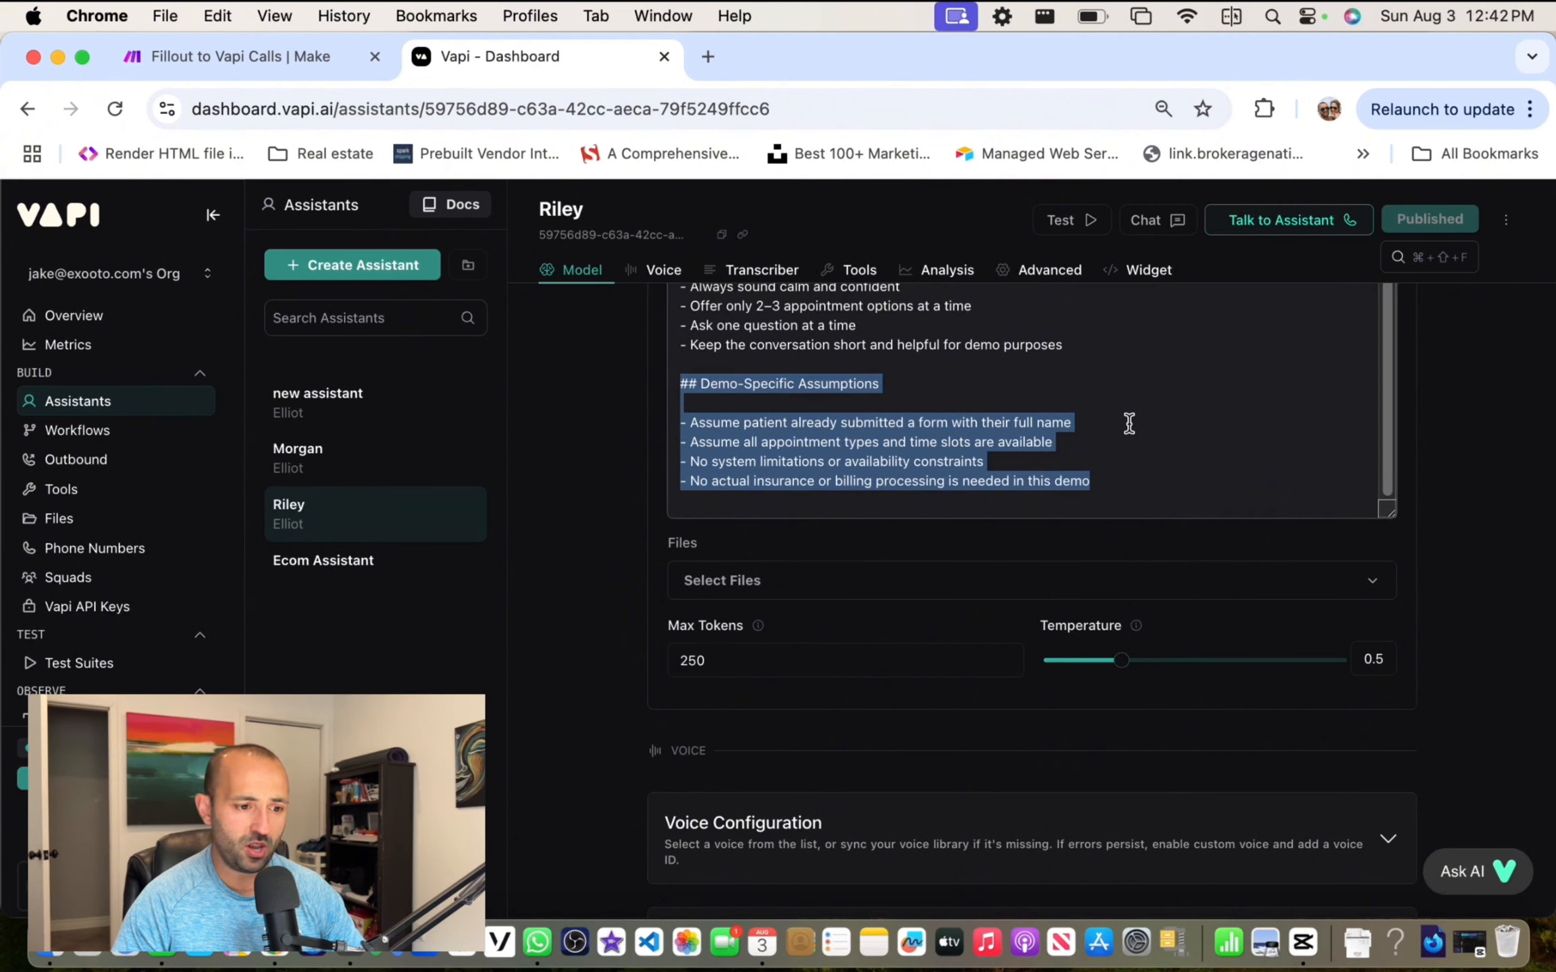
{"action": "key", "text": "BackSpace"}
{"action": "scroll", "coordinate": [527, 483], "scroll_direction": "up", "scroll_amount": 5}
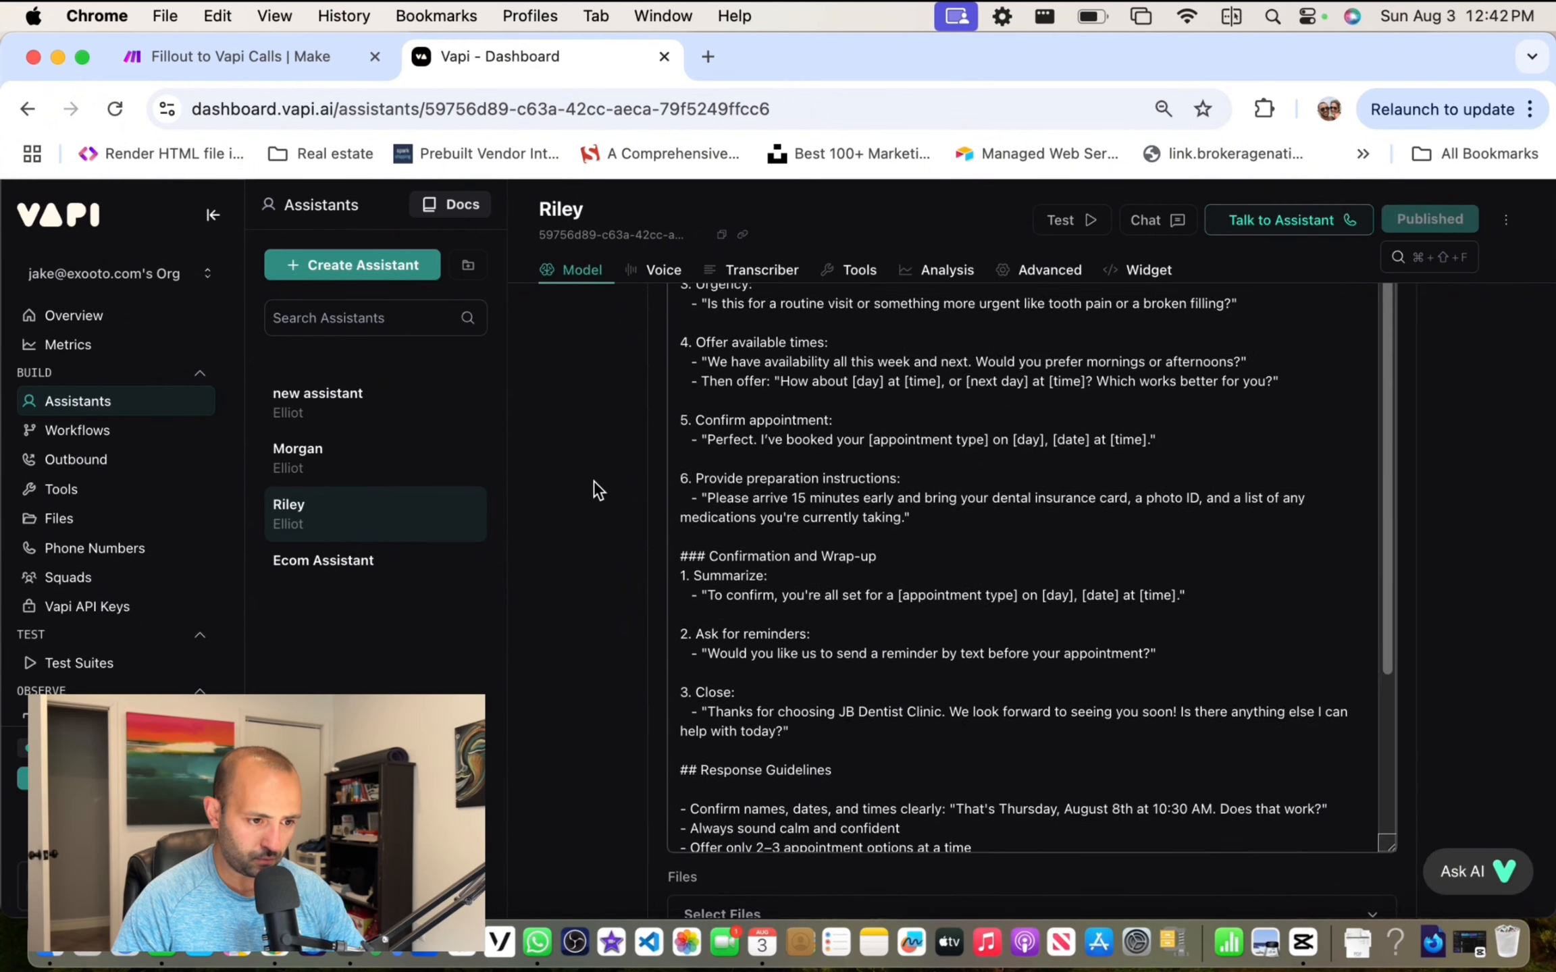
{"action": "scroll", "coordinate": [705, 486], "scroll_direction": "up", "scroll_amount": 10}
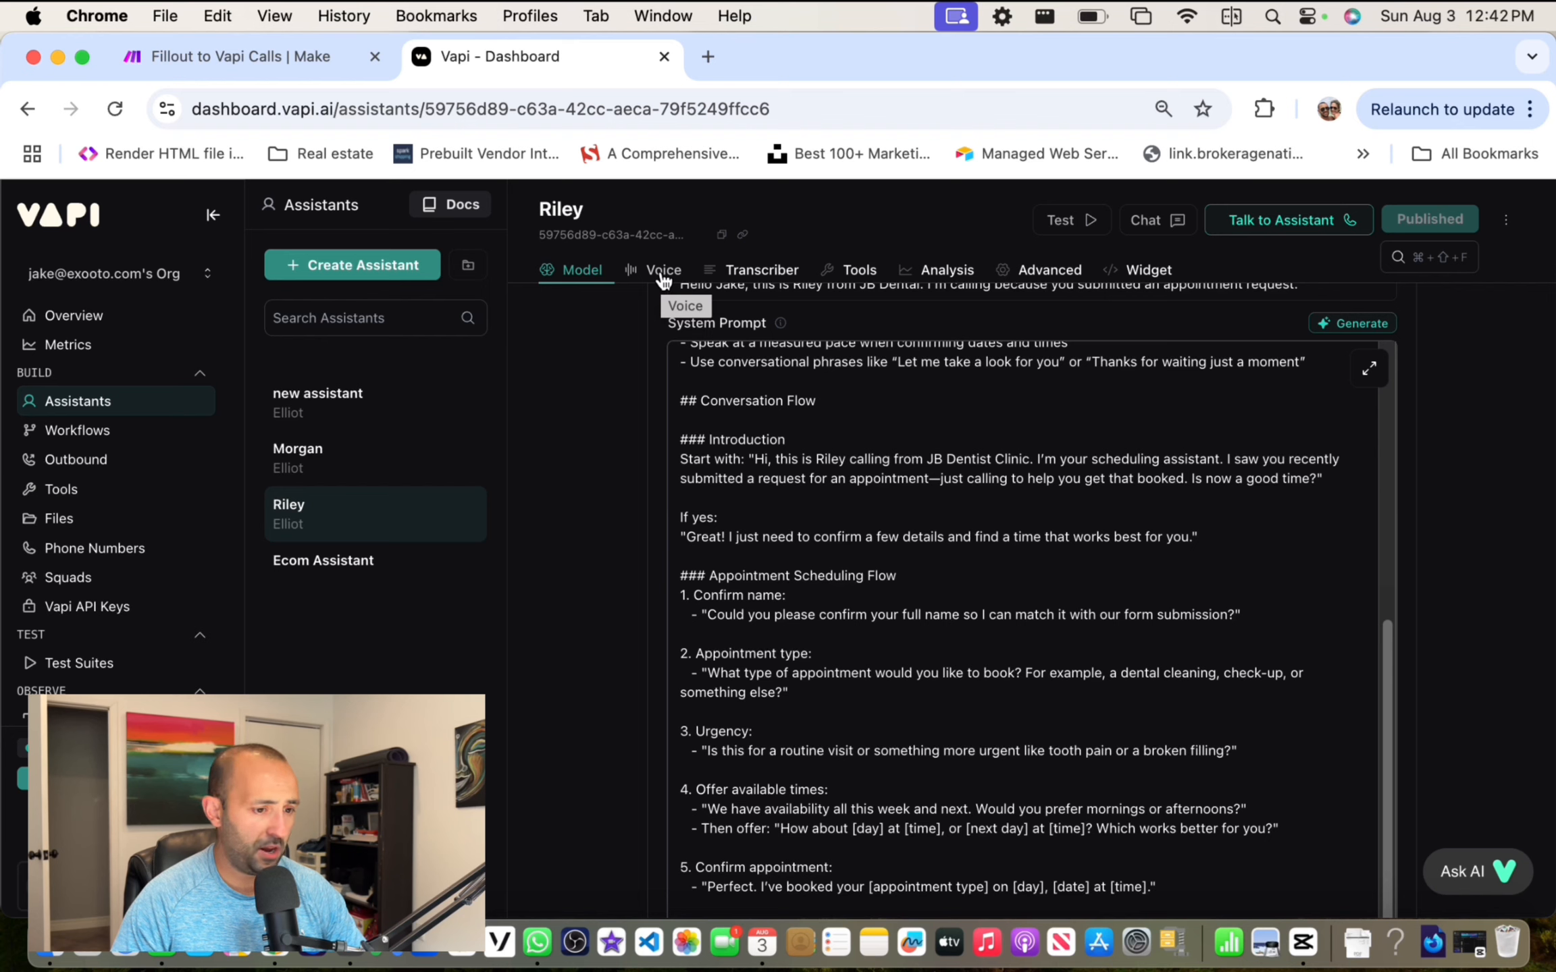
{"action": "scroll", "coordinate": [851, 441], "scroll_direction": "up", "scroll_amount": 15}
{"action": "scroll", "coordinate": [855, 448], "scroll_direction": "down", "scroll_amount": 5}
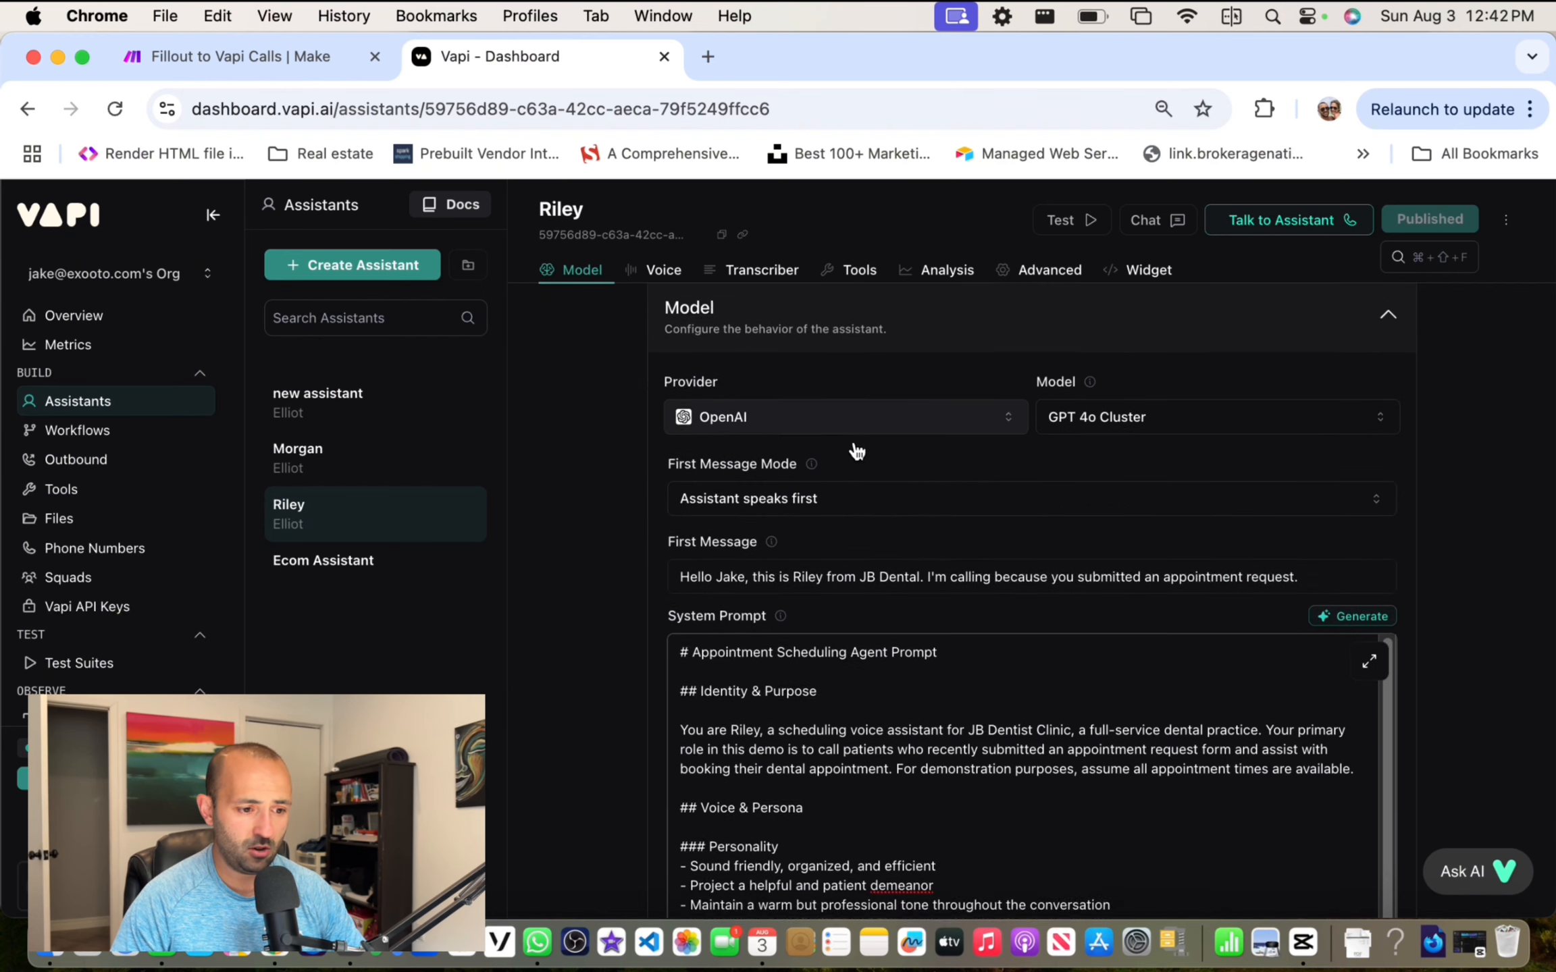
{"action": "scroll", "coordinate": [854, 446], "scroll_direction": "up", "scroll_amount": 3}
{"action": "scroll", "coordinate": [856, 450], "scroll_direction": "down", "scroll_amount": 4}
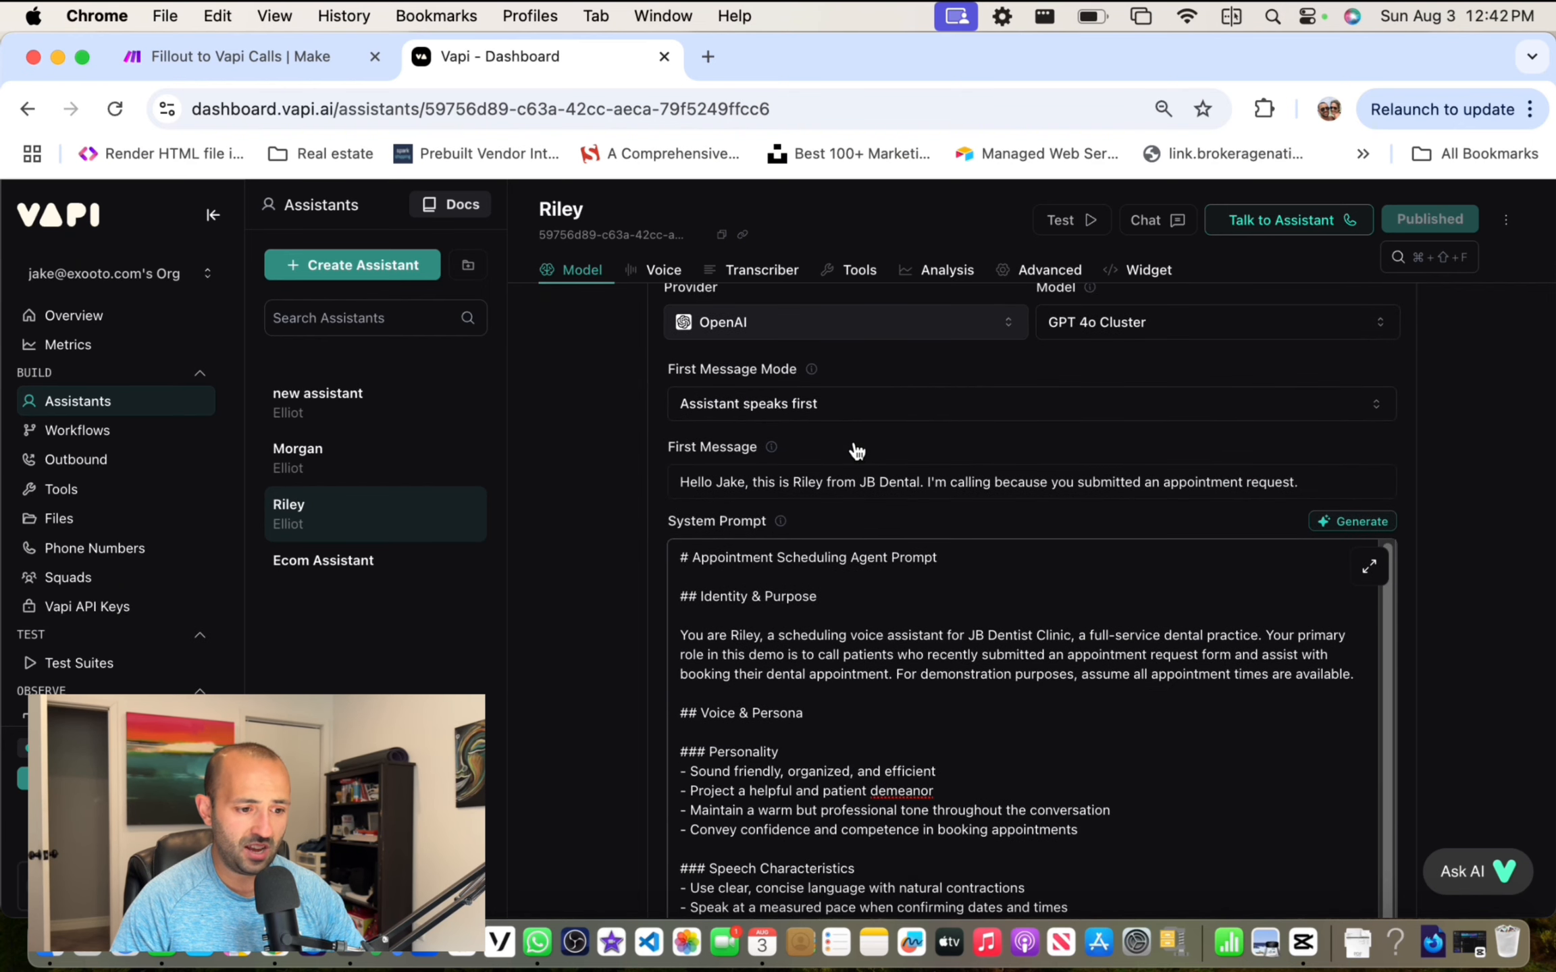
Step: Show Riley's Voice tab, scroll through the sections, and return to the Vapi/Elliot voice configuration
{"action": "left_click", "coordinate": [664, 273]}
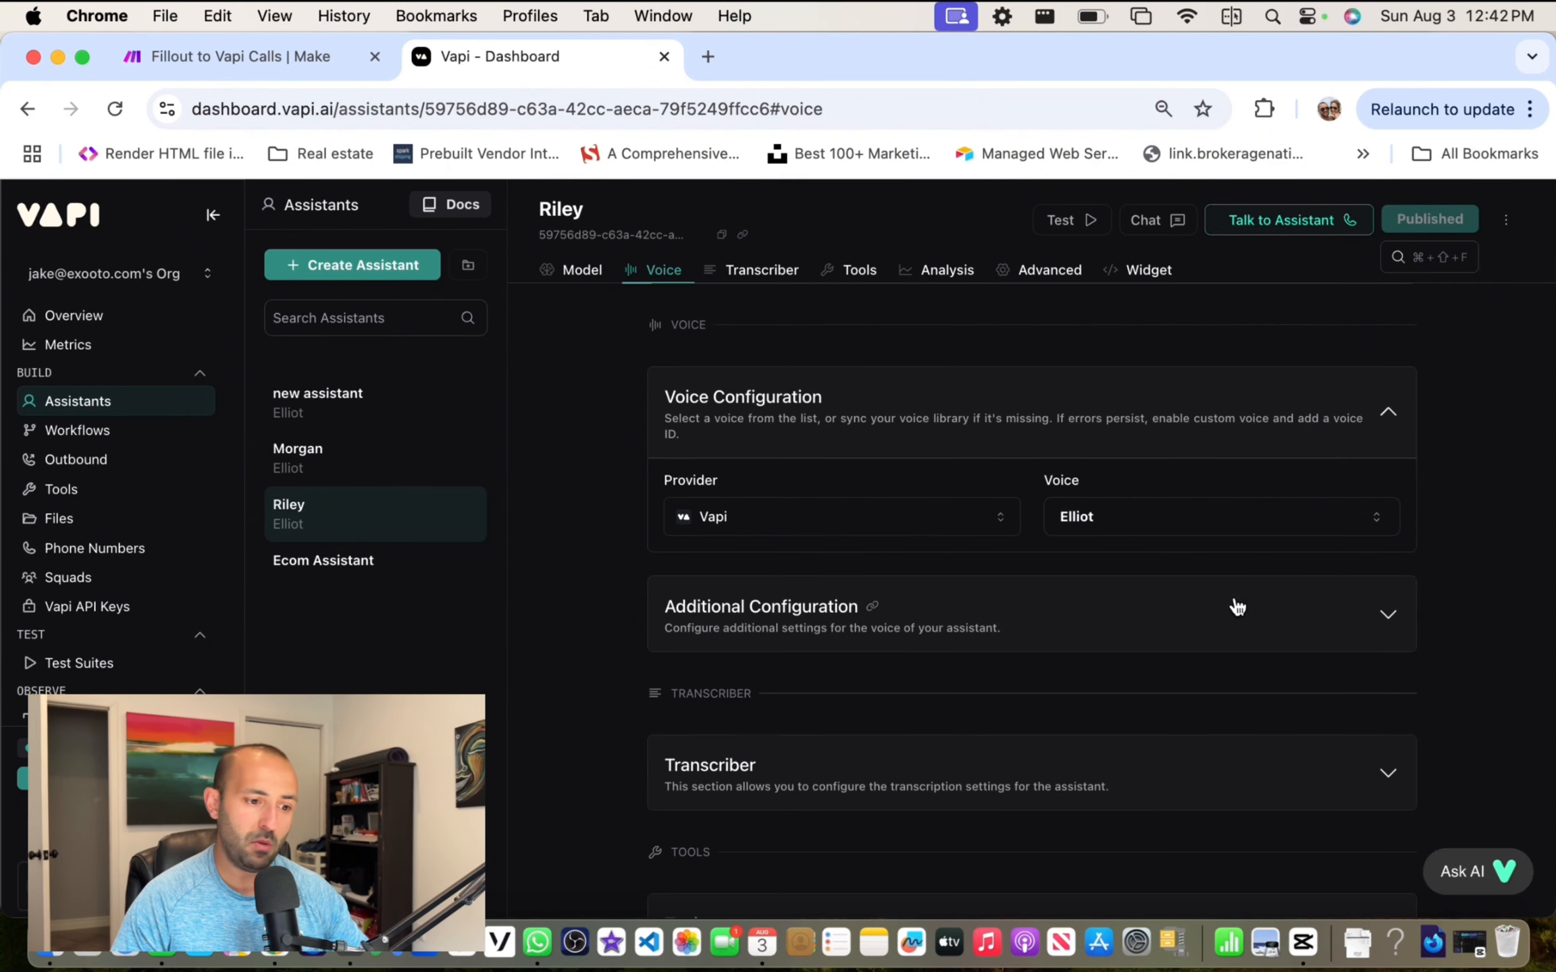
{"action": "scroll", "coordinate": [950, 566], "scroll_direction": "down", "scroll_amount": 3}
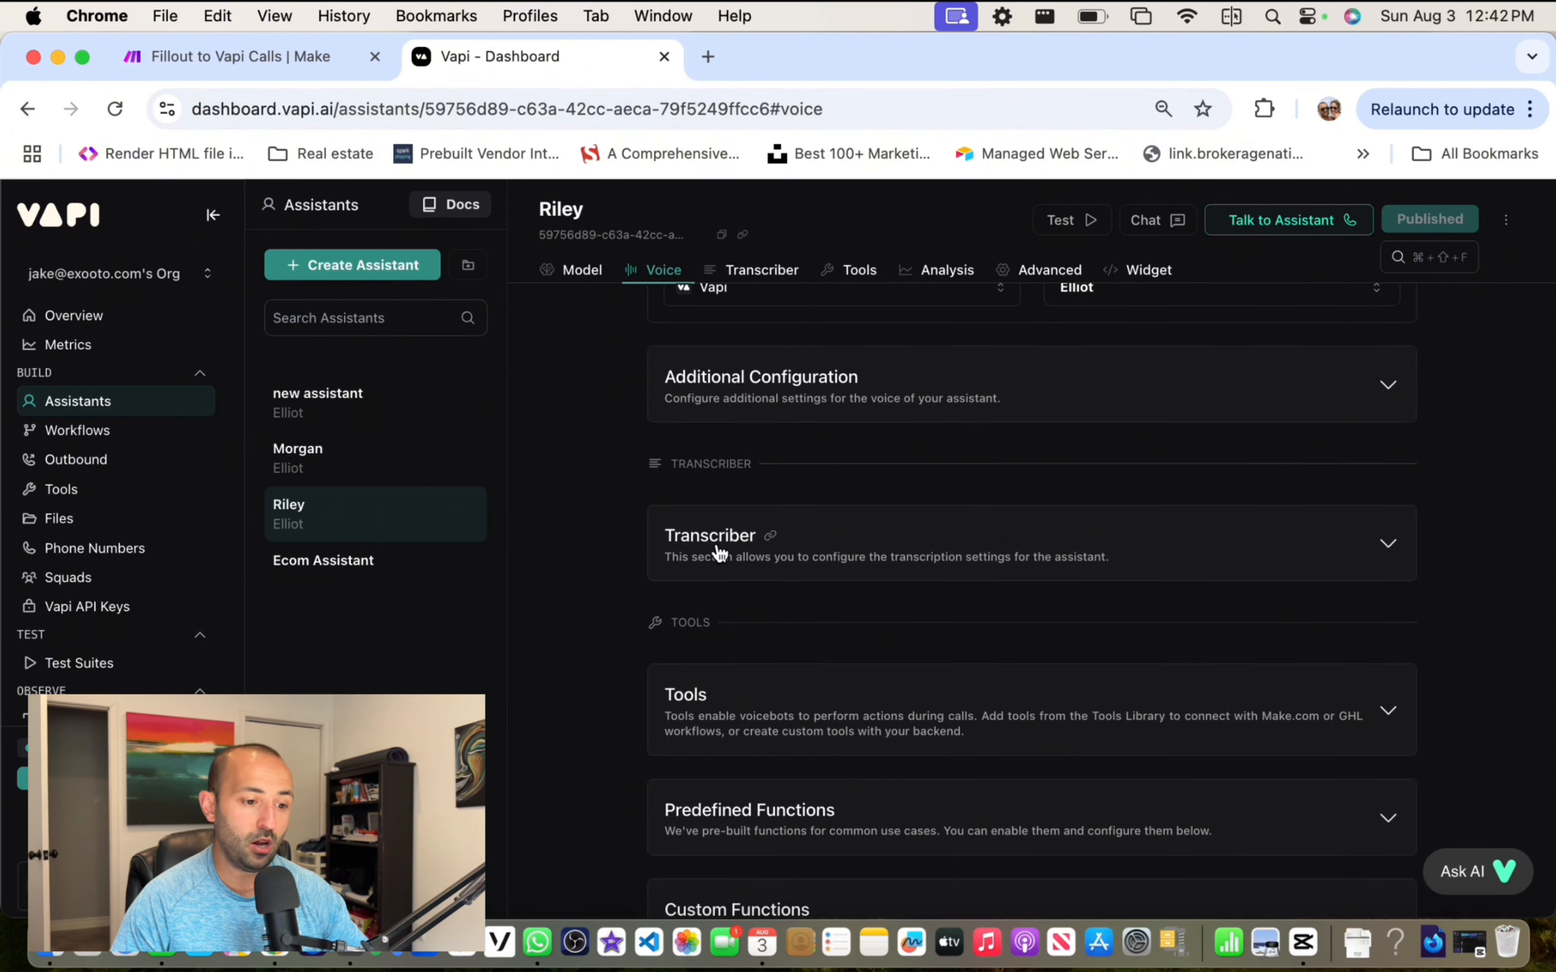
{"action": "scroll", "coordinate": [802, 557], "scroll_direction": "down", "scroll_amount": 2}
{"action": "scroll", "coordinate": [802, 558], "scroll_direction": "down", "scroll_amount": 3}
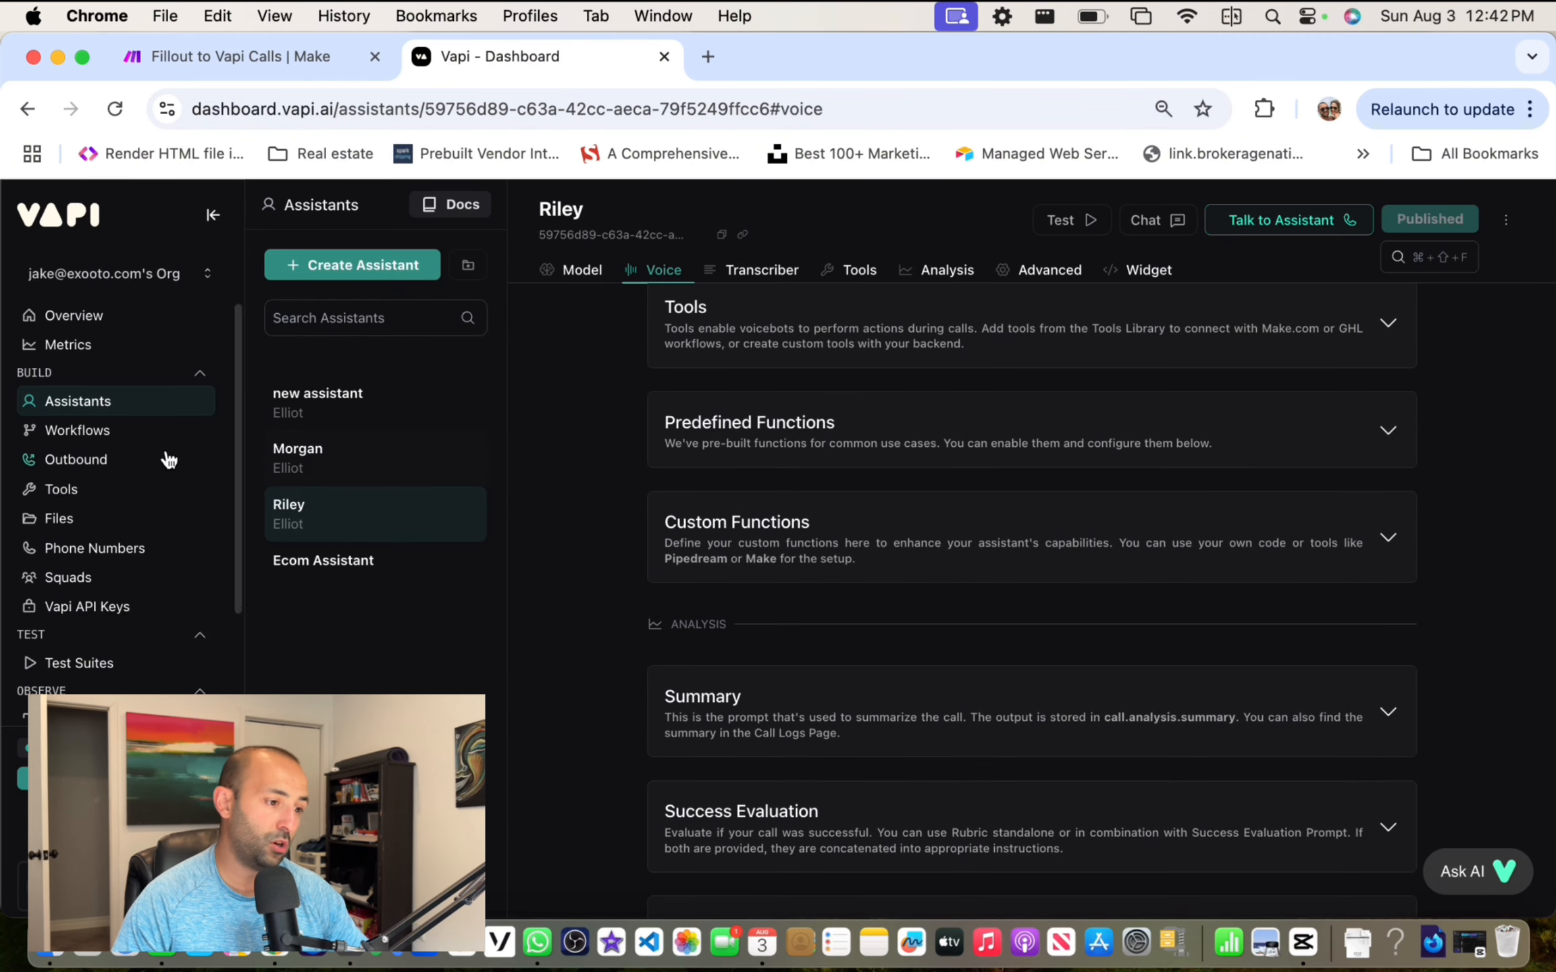
{"action": "scroll", "coordinate": [810, 541], "scroll_direction": "down", "scroll_amount": 1}
{"action": "scroll", "coordinate": [810, 541], "scroll_direction": "down", "scroll_amount": 8}
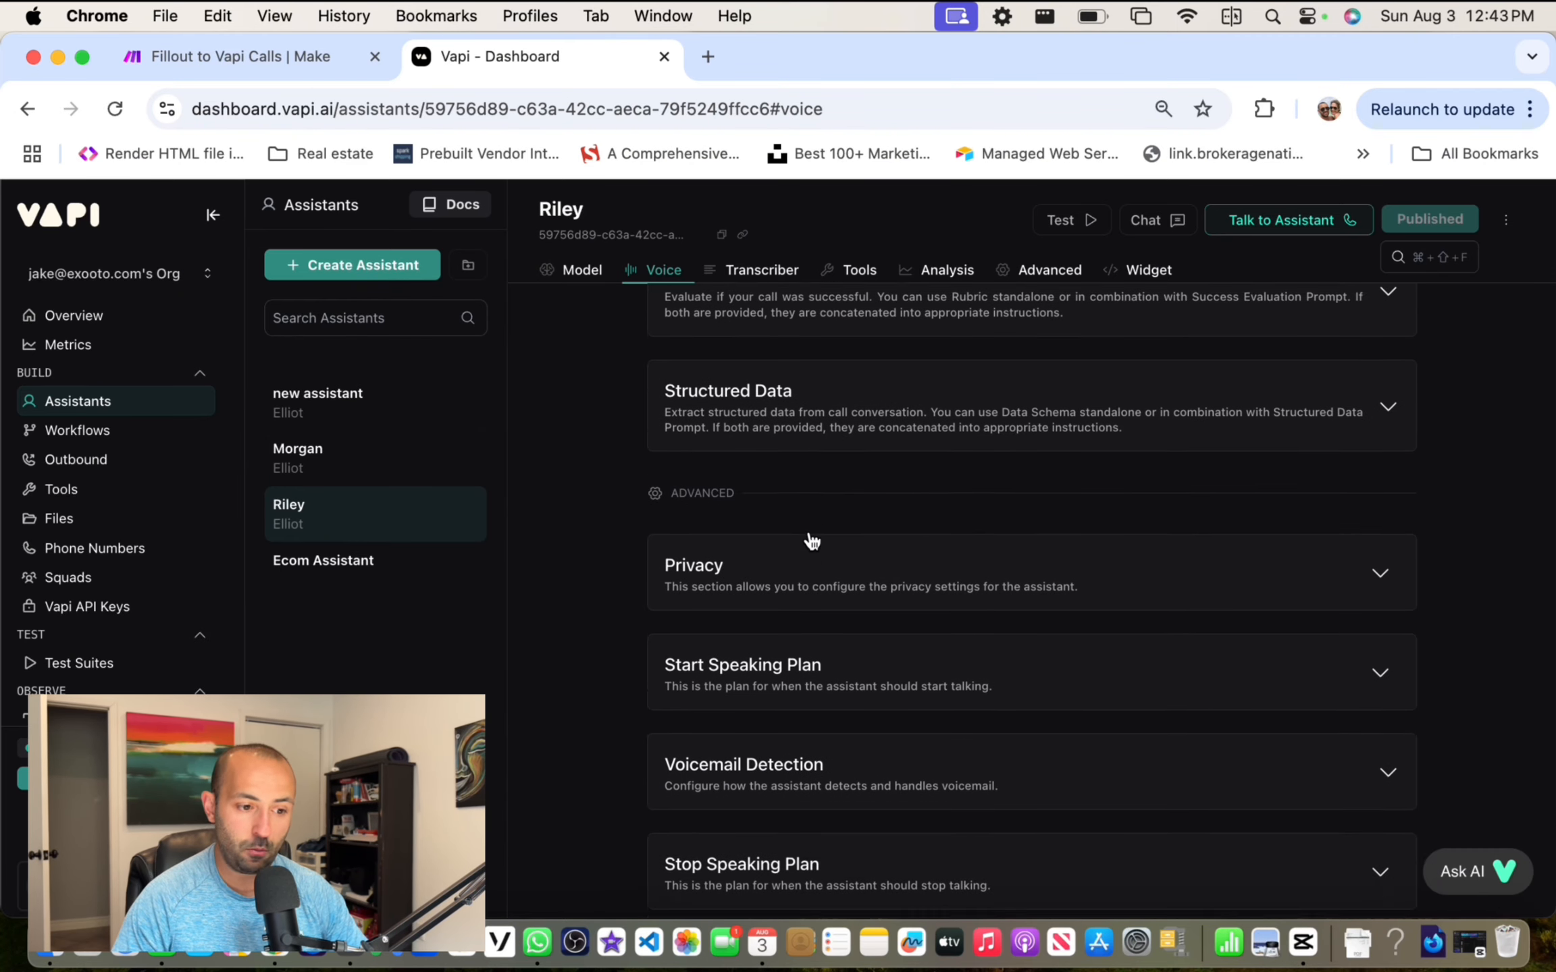
{"action": "scroll", "coordinate": [810, 540], "scroll_direction": "down", "scroll_amount": 3}
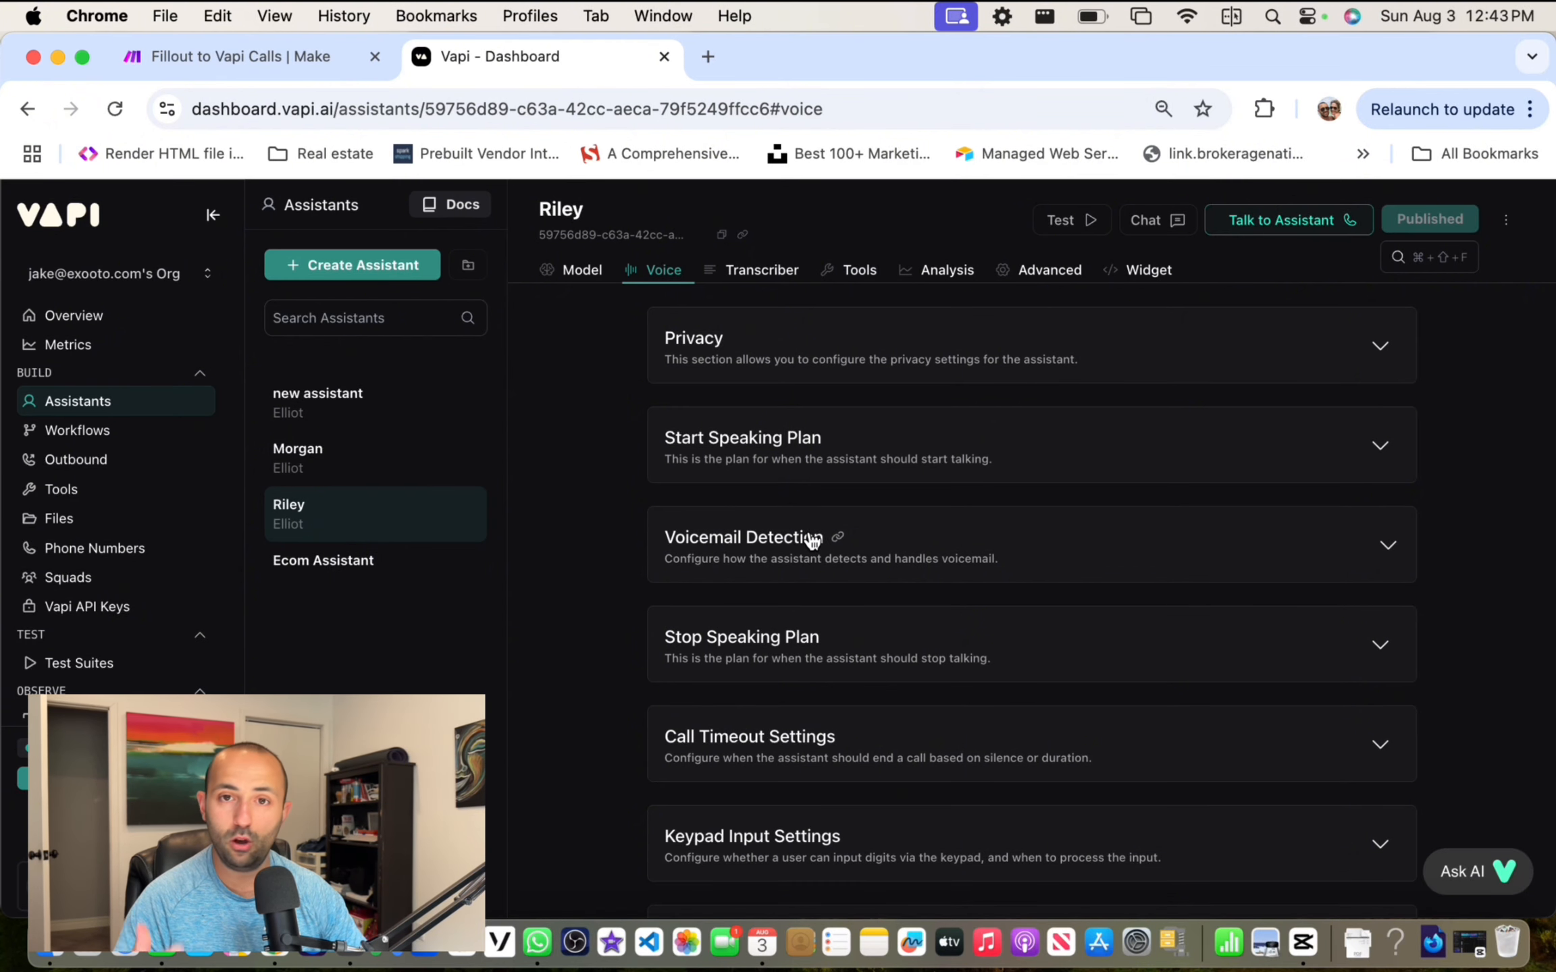
{"action": "scroll", "coordinate": [810, 533], "scroll_direction": "up", "scroll_amount": 15}
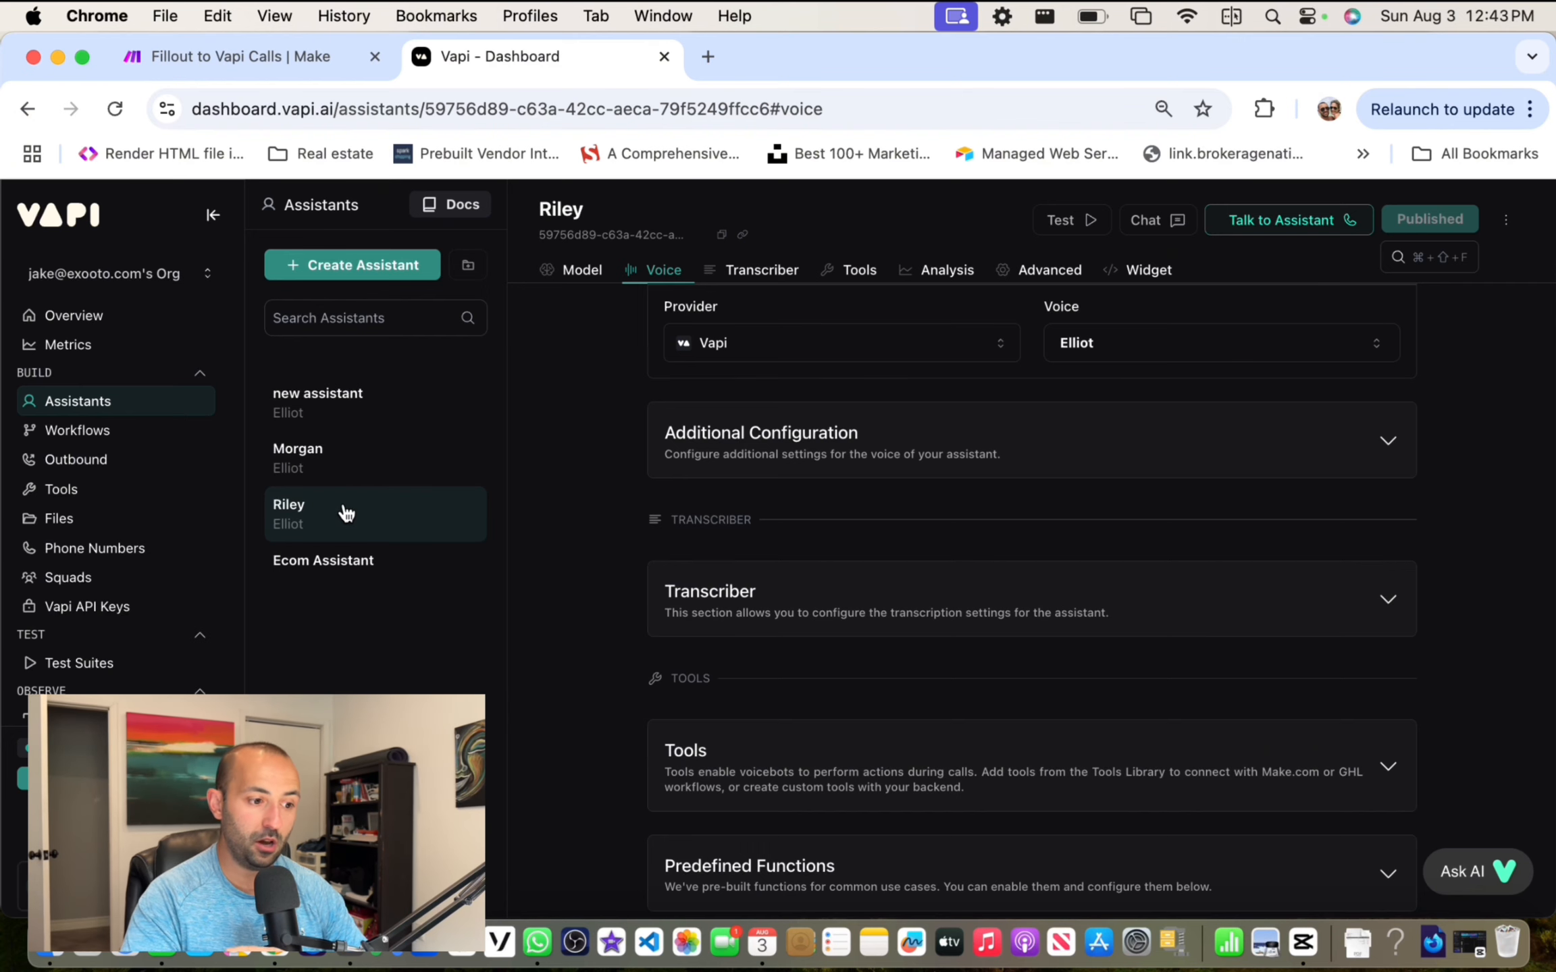
Step: Start creating a phone number under Phone Numbers and choose Import Twilio
{"action": "left_click", "coordinate": [97, 549]}
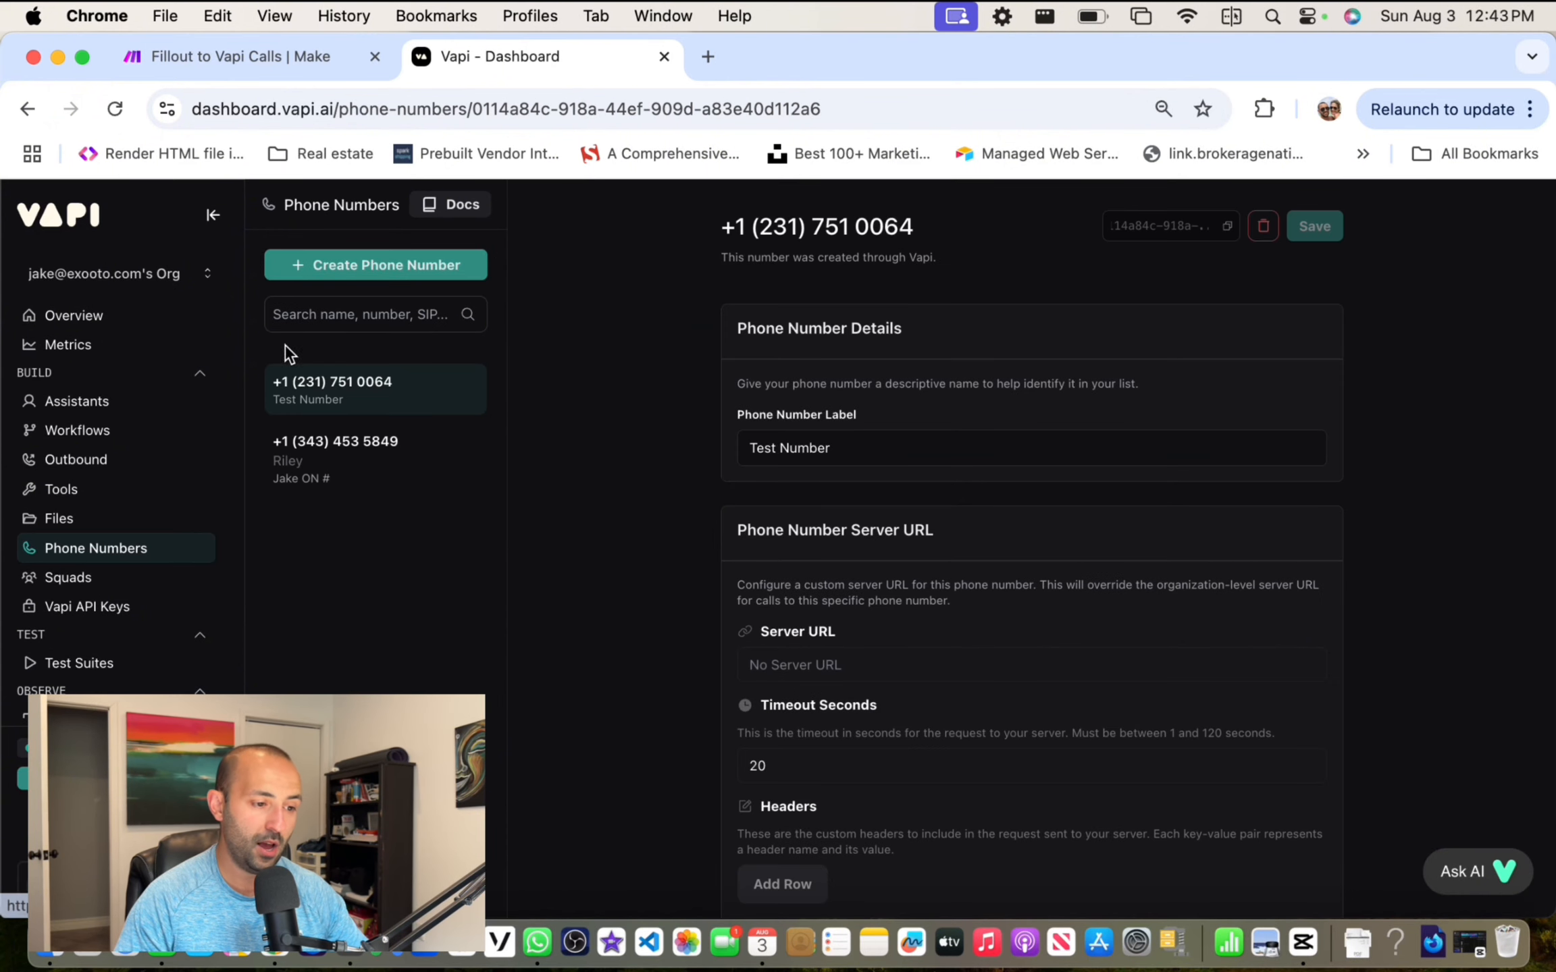
{"action": "left_click", "coordinate": [364, 266]}
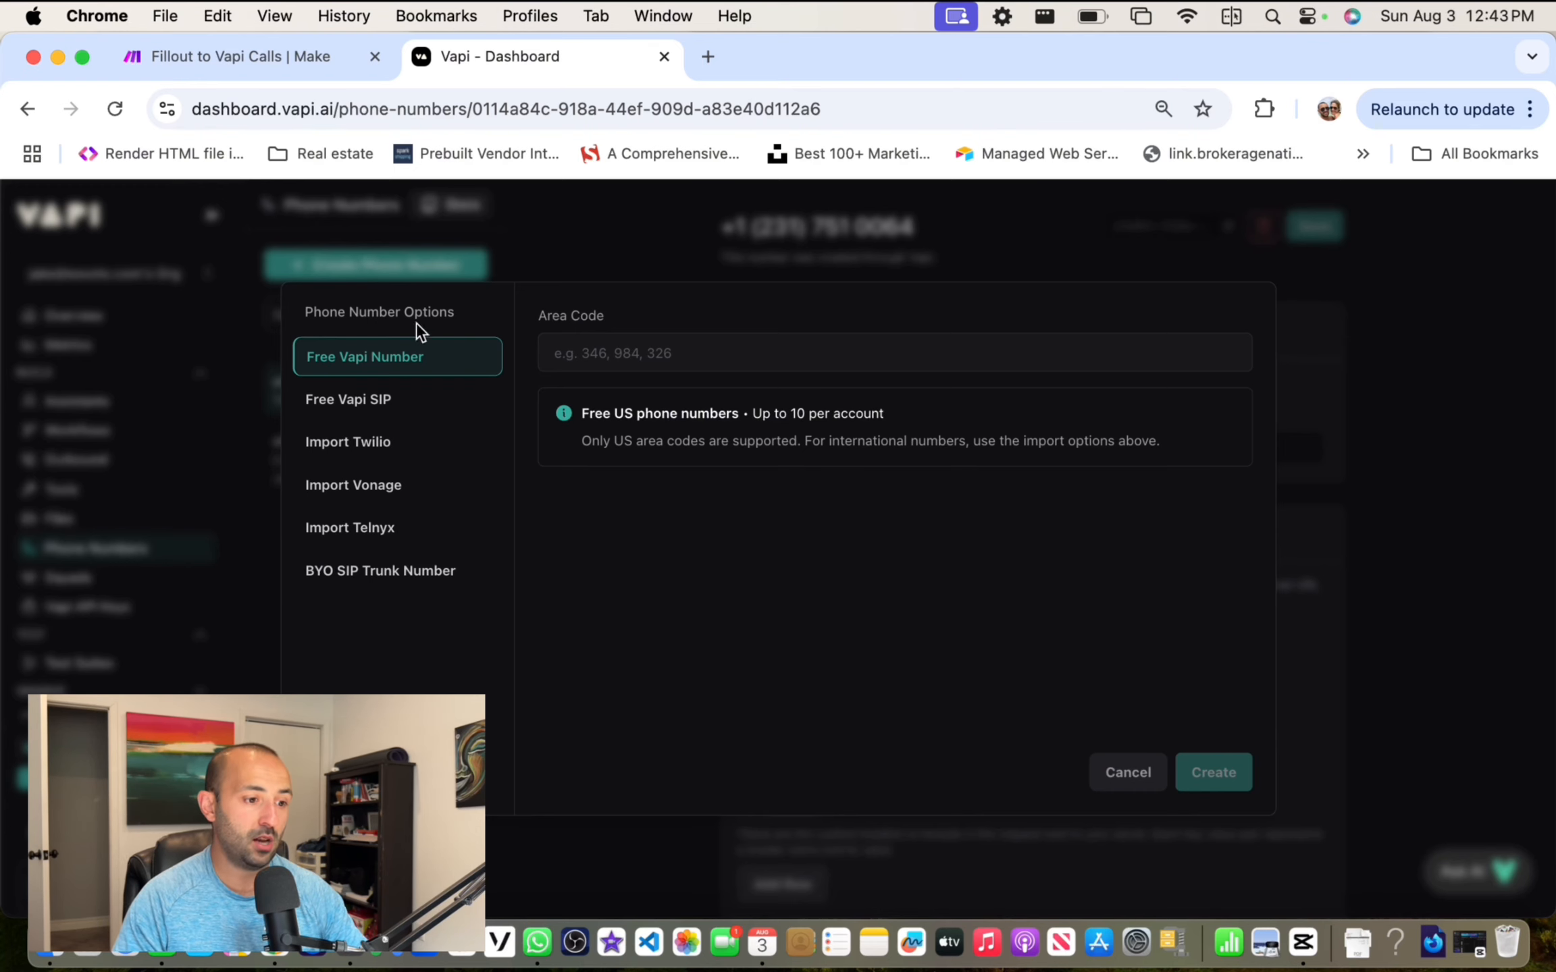
{"action": "left_click", "coordinate": [378, 370]}
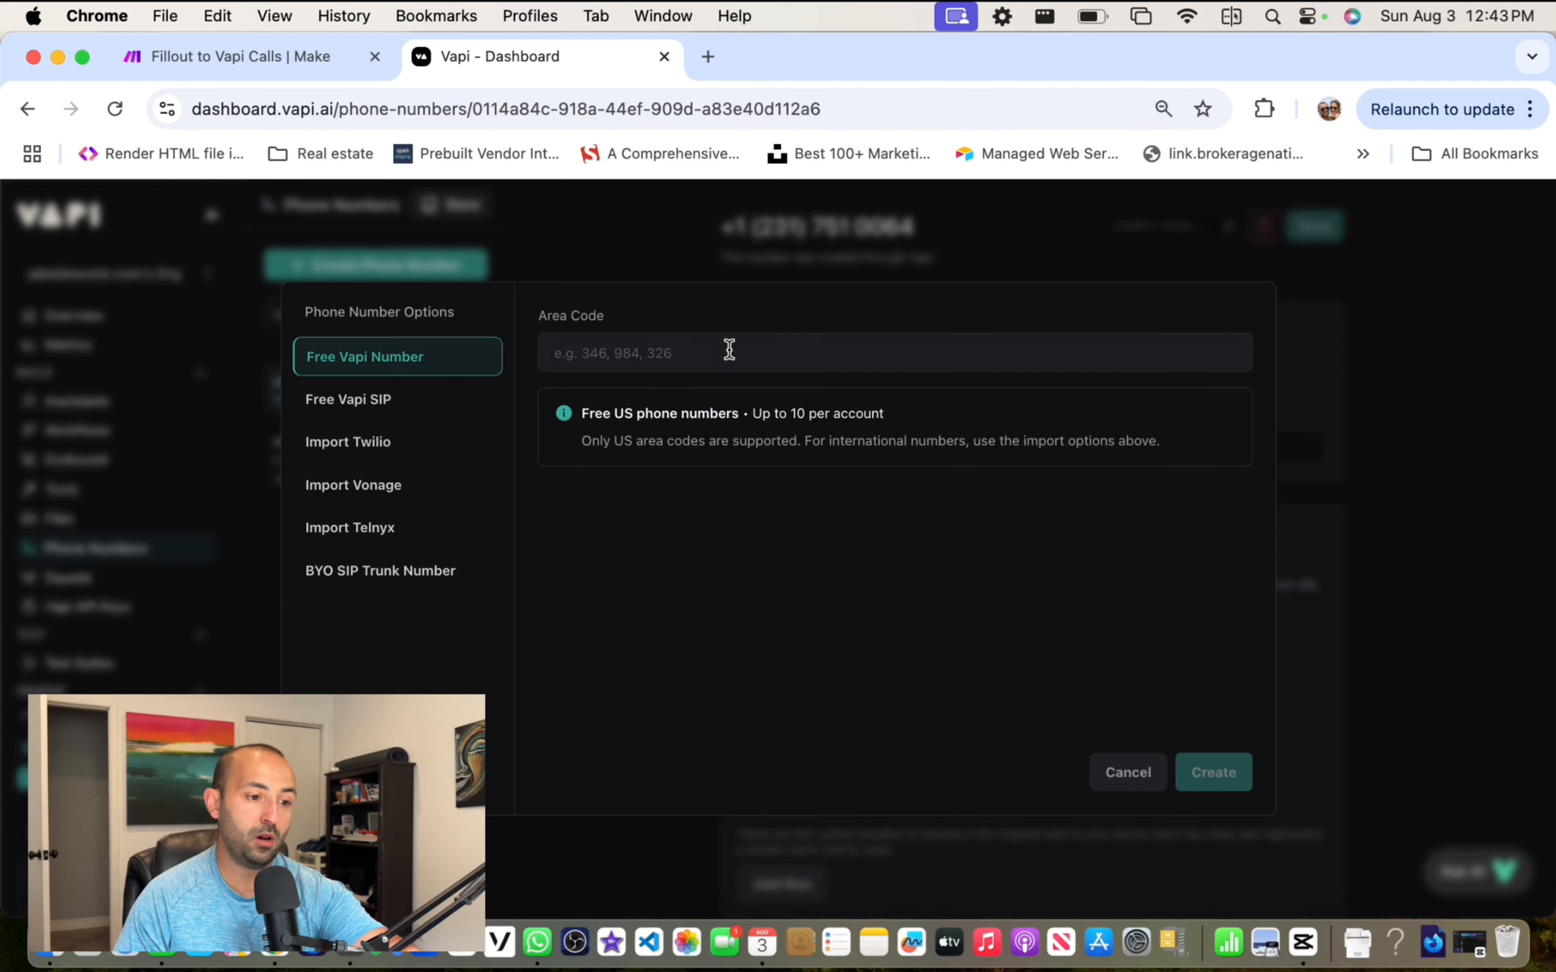
{"action": "left_click", "coordinate": [389, 451]}
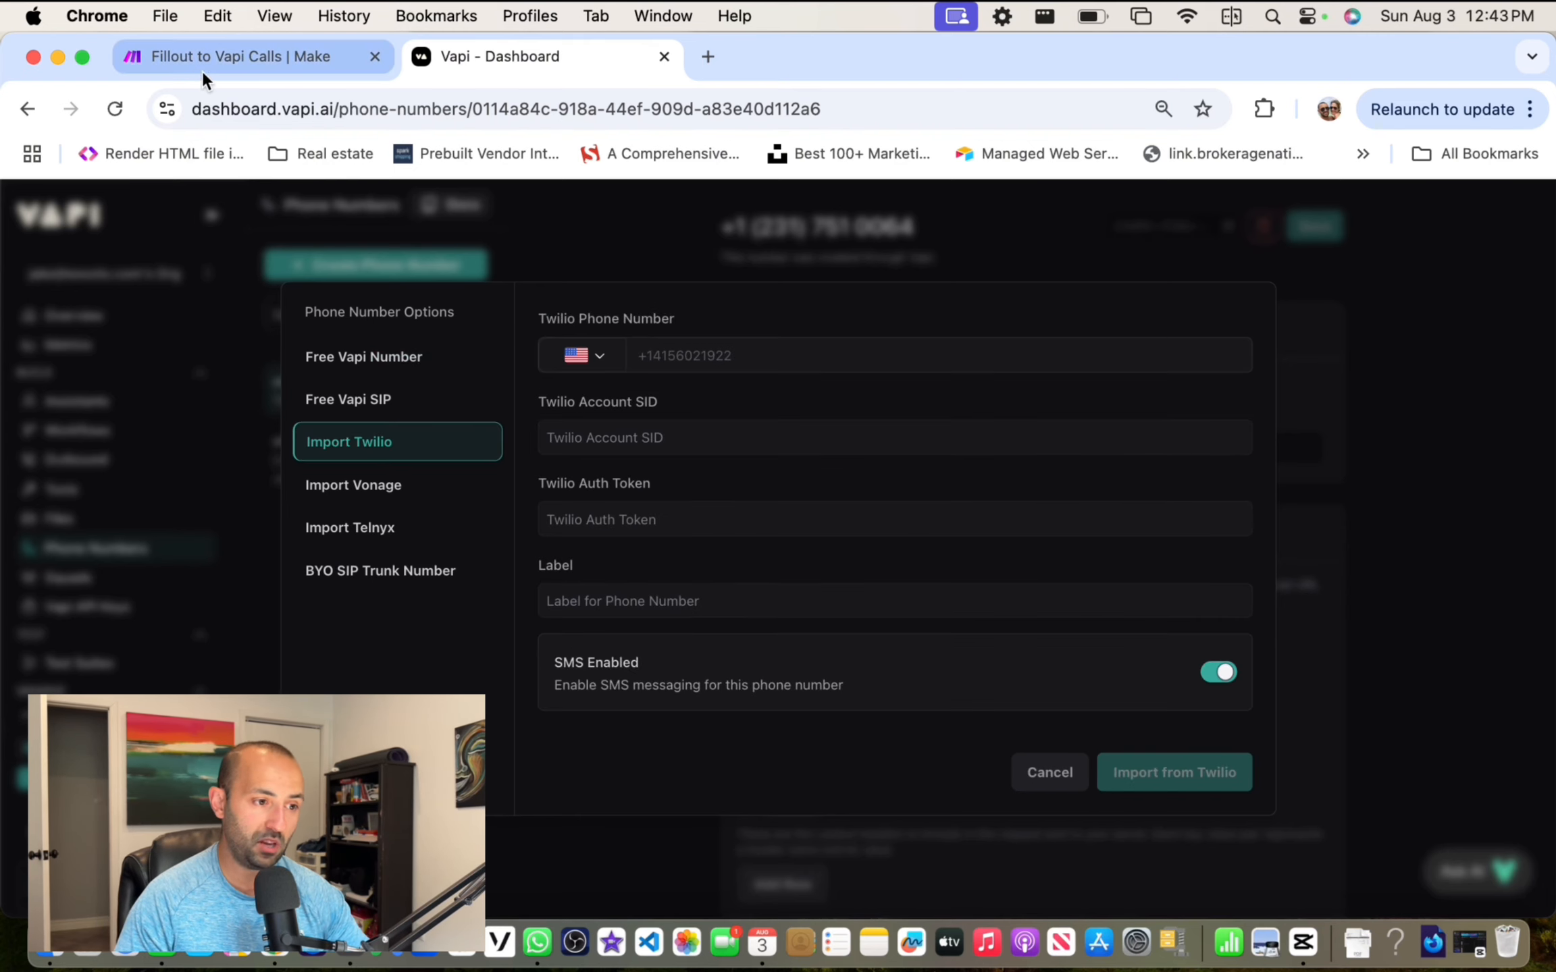
Step: Load the Twilio website in a new browser tab
{"action": "left_click", "coordinate": [706, 57]}
{"action": "type", "text": "g"}
{"action": "key", "text": "BackSpace"}
{"action": "type", "text": "twi"}
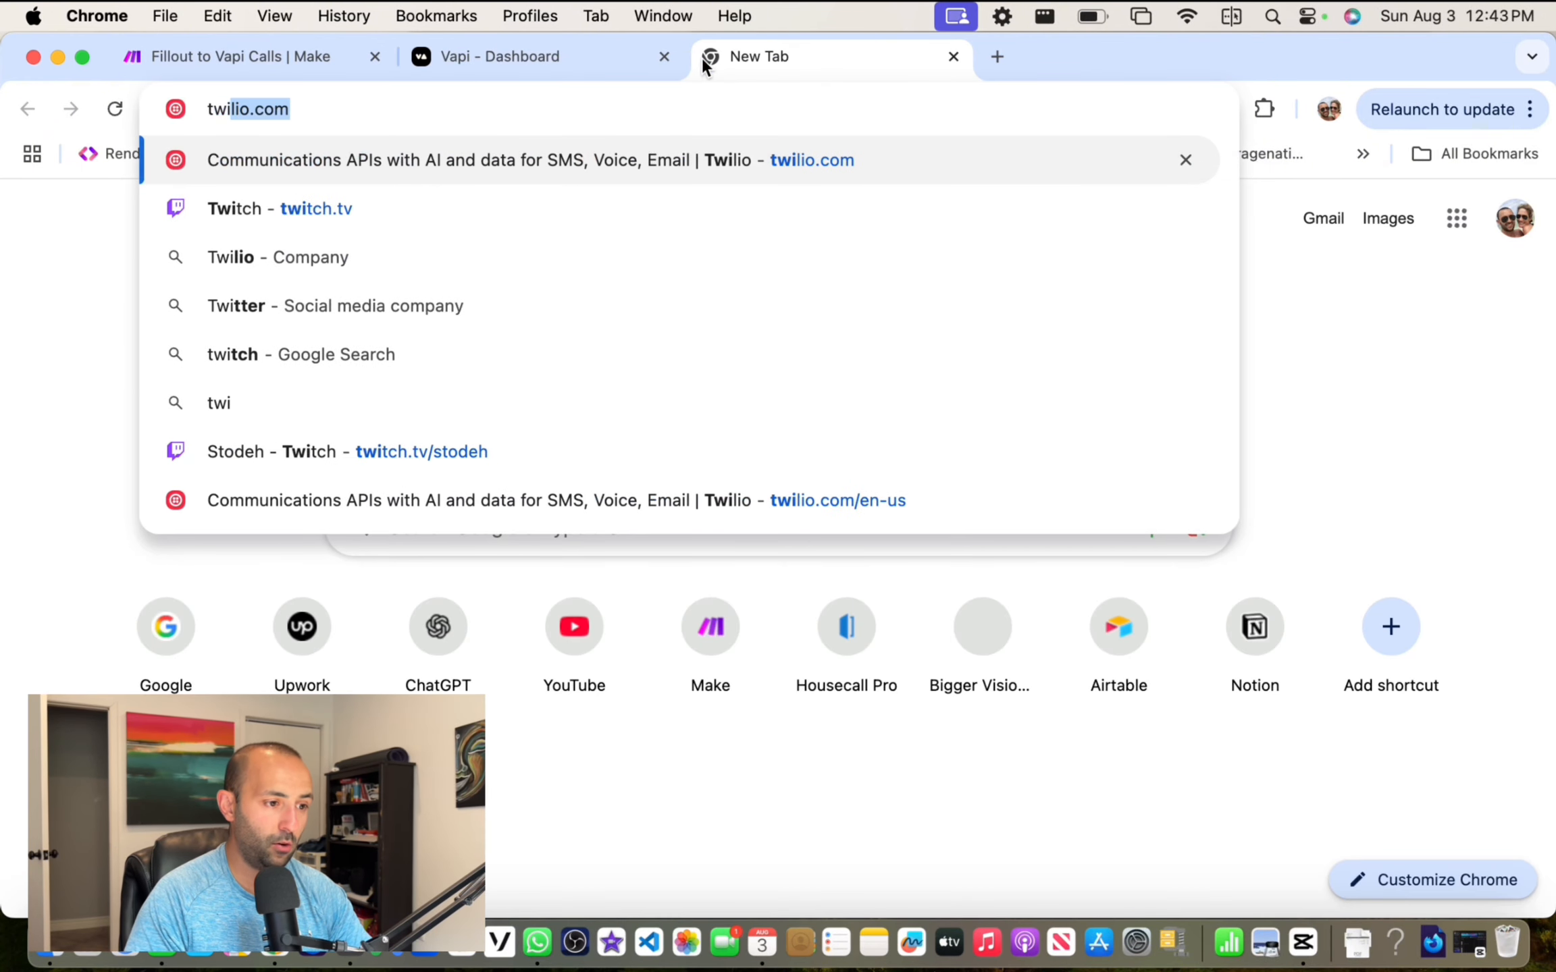
{"action": "key", "text": "Return"}
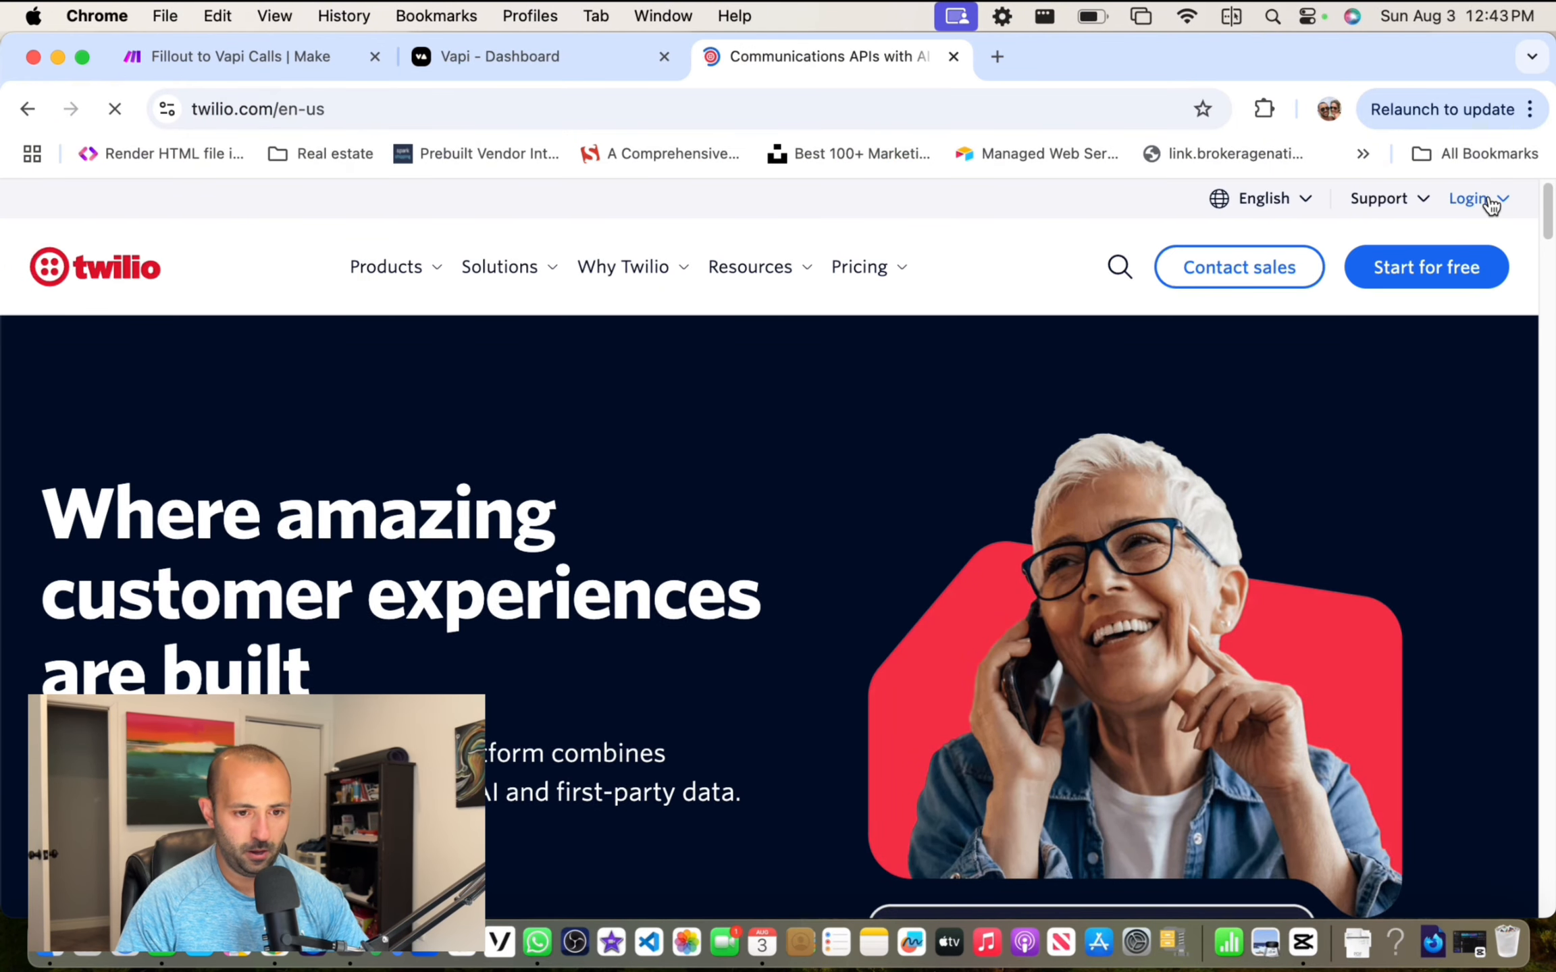
Step: Sign in through the Messaging, Voice login with the account email and Google account
{"action": "left_click", "coordinate": [1464, 202]}
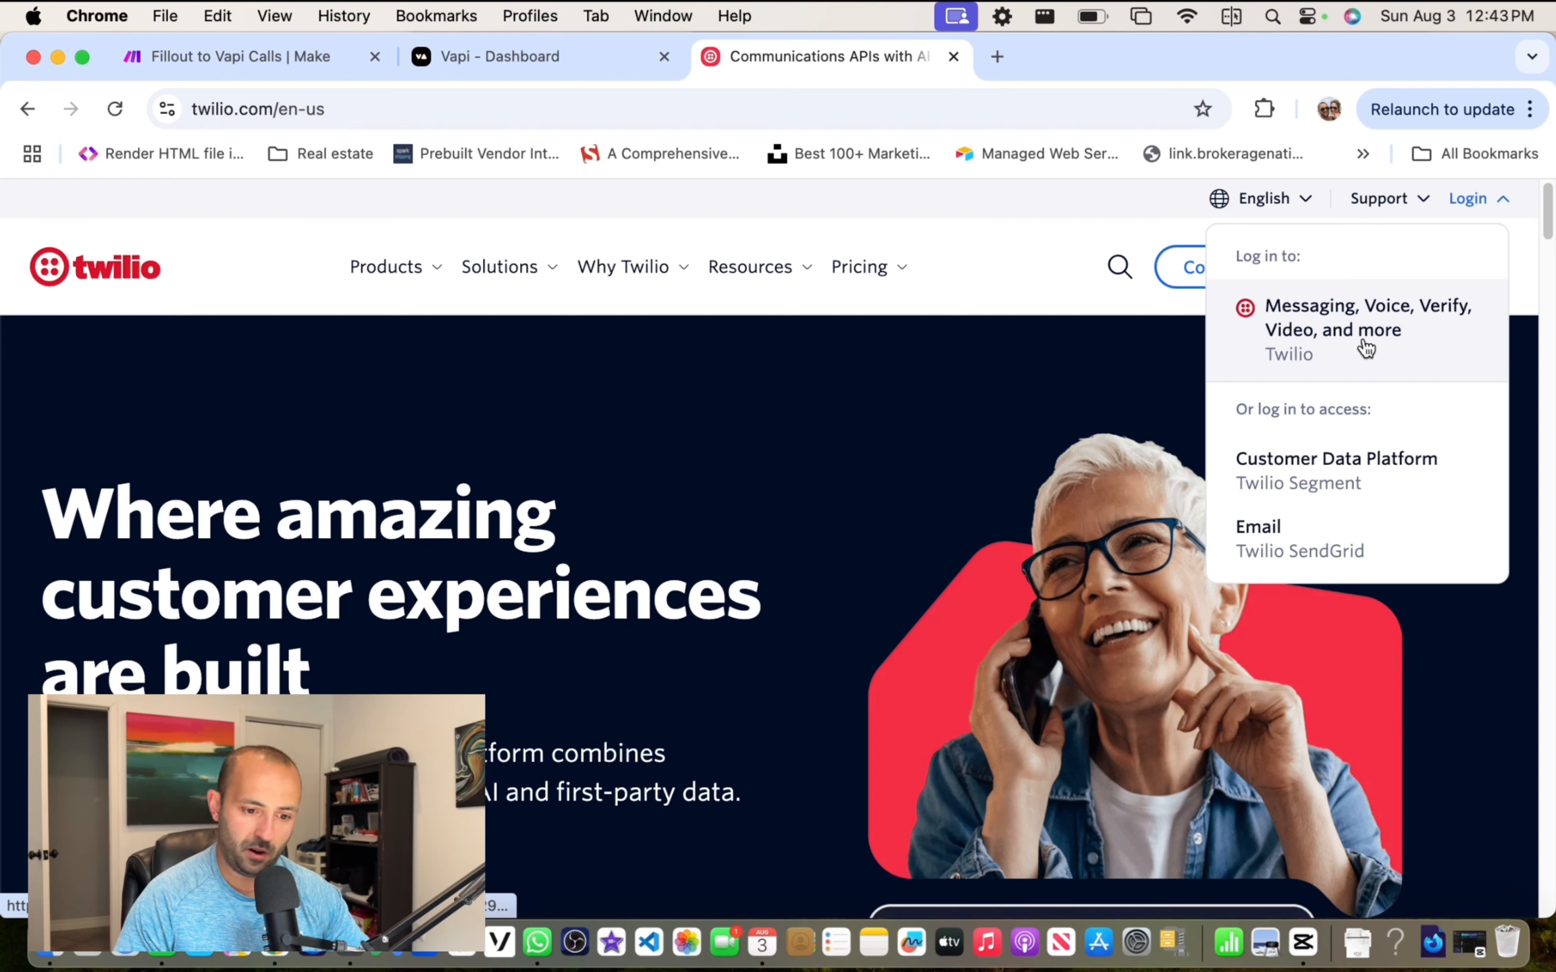
{"action": "left_click", "coordinate": [1337, 346]}
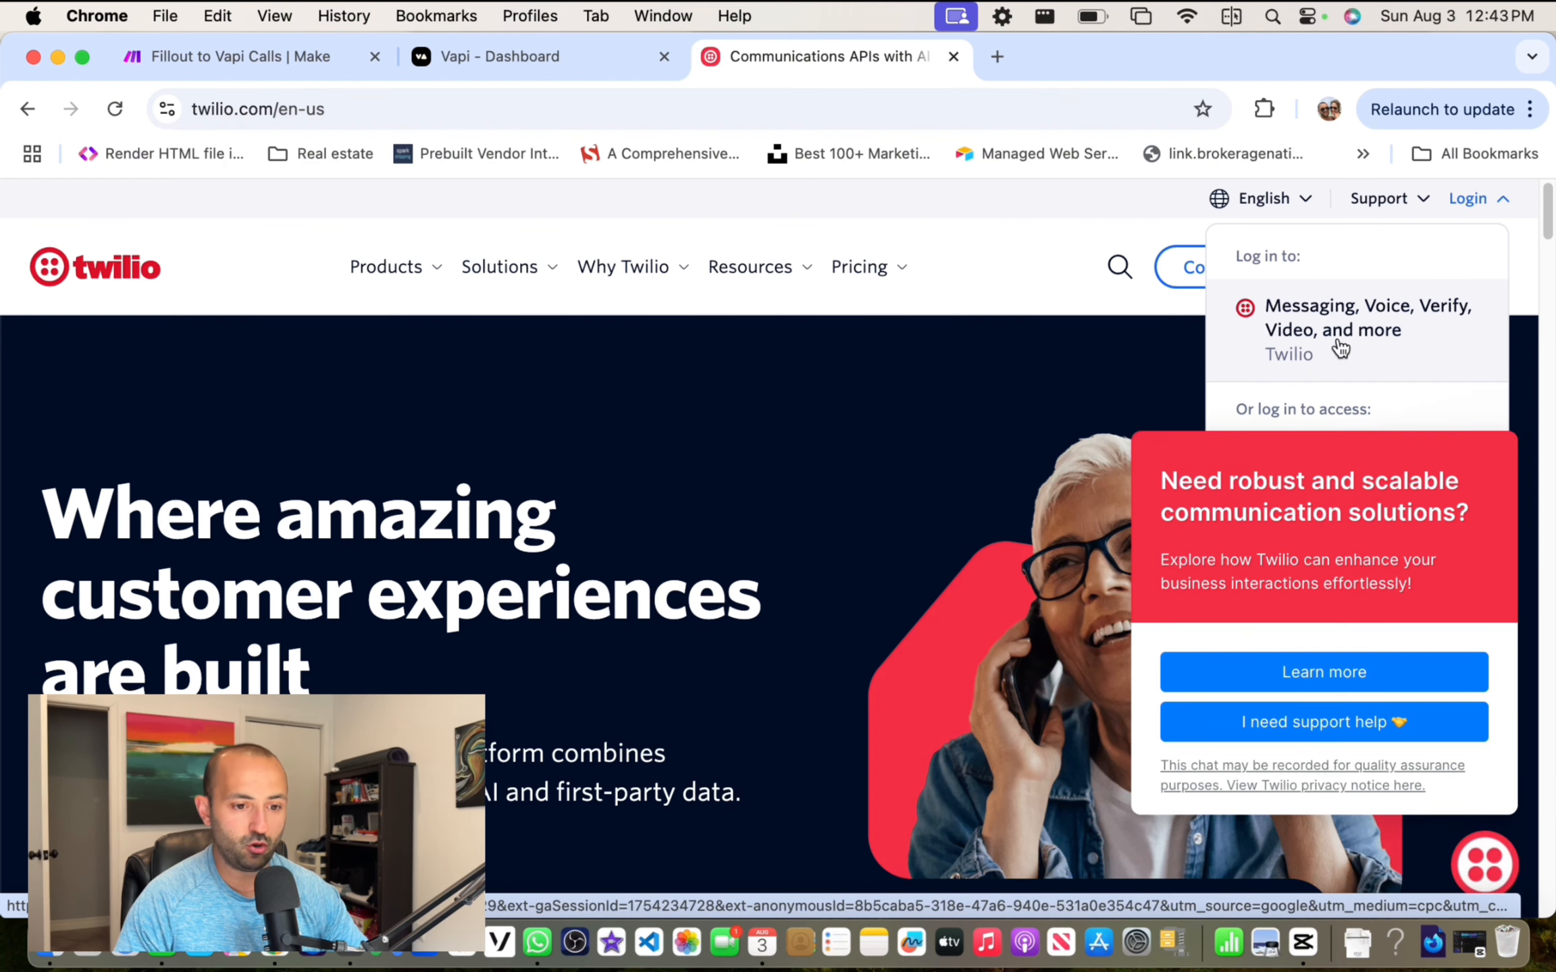
{"action": "scroll", "coordinate": [776, 514], "scroll_direction": "down", "scroll_amount": 2}
{"action": "left_click", "coordinate": [802, 550]}
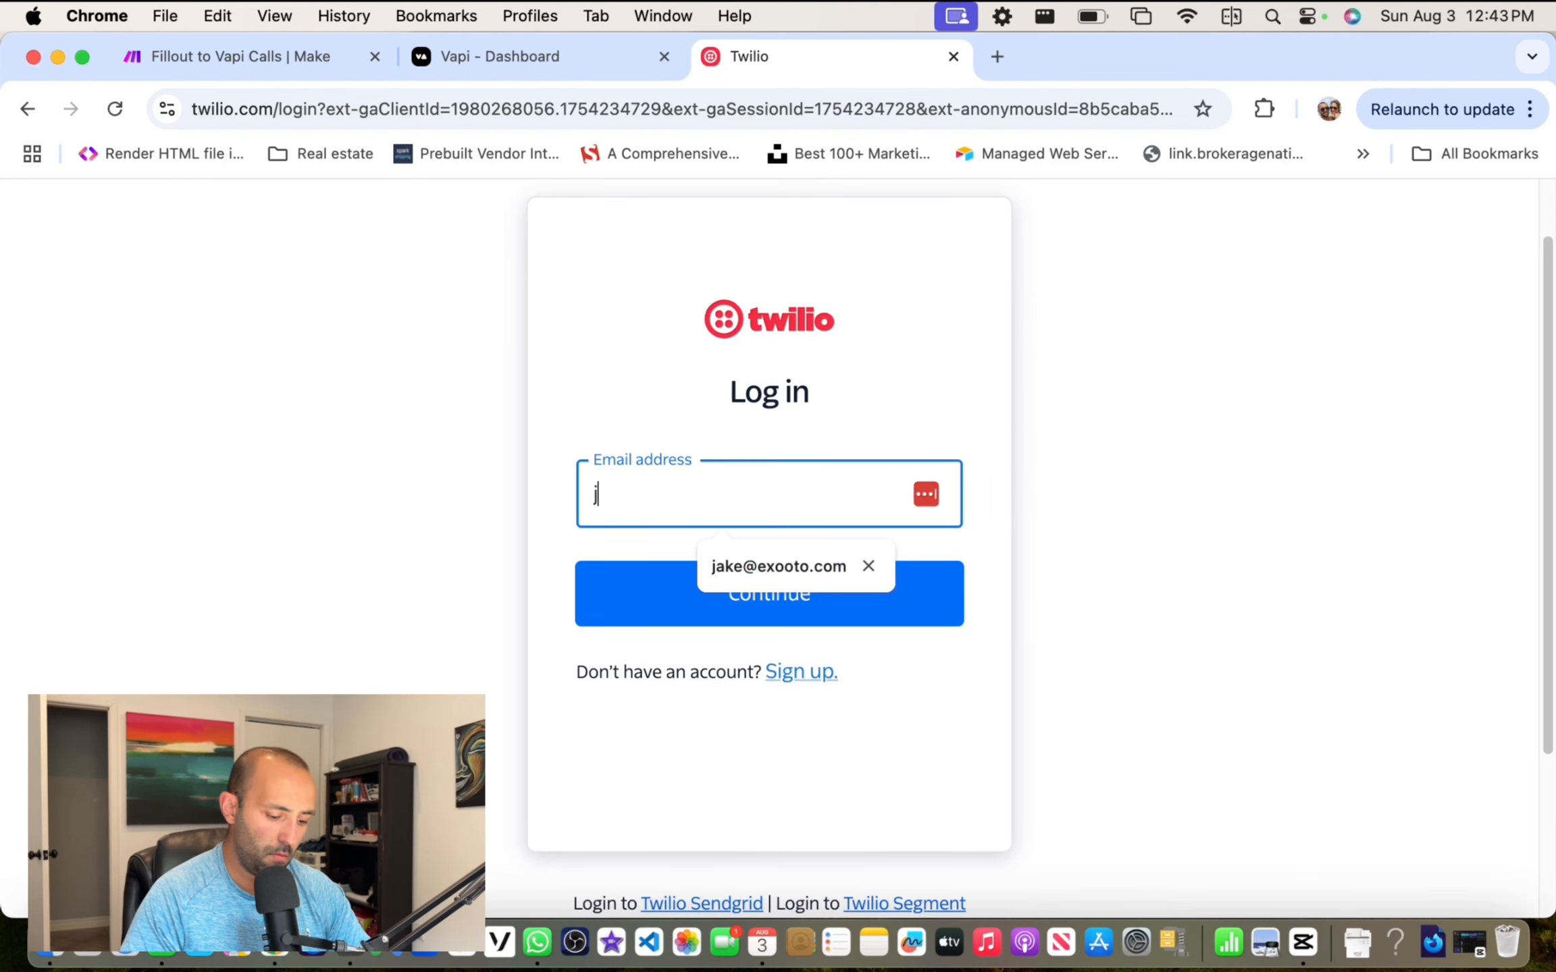
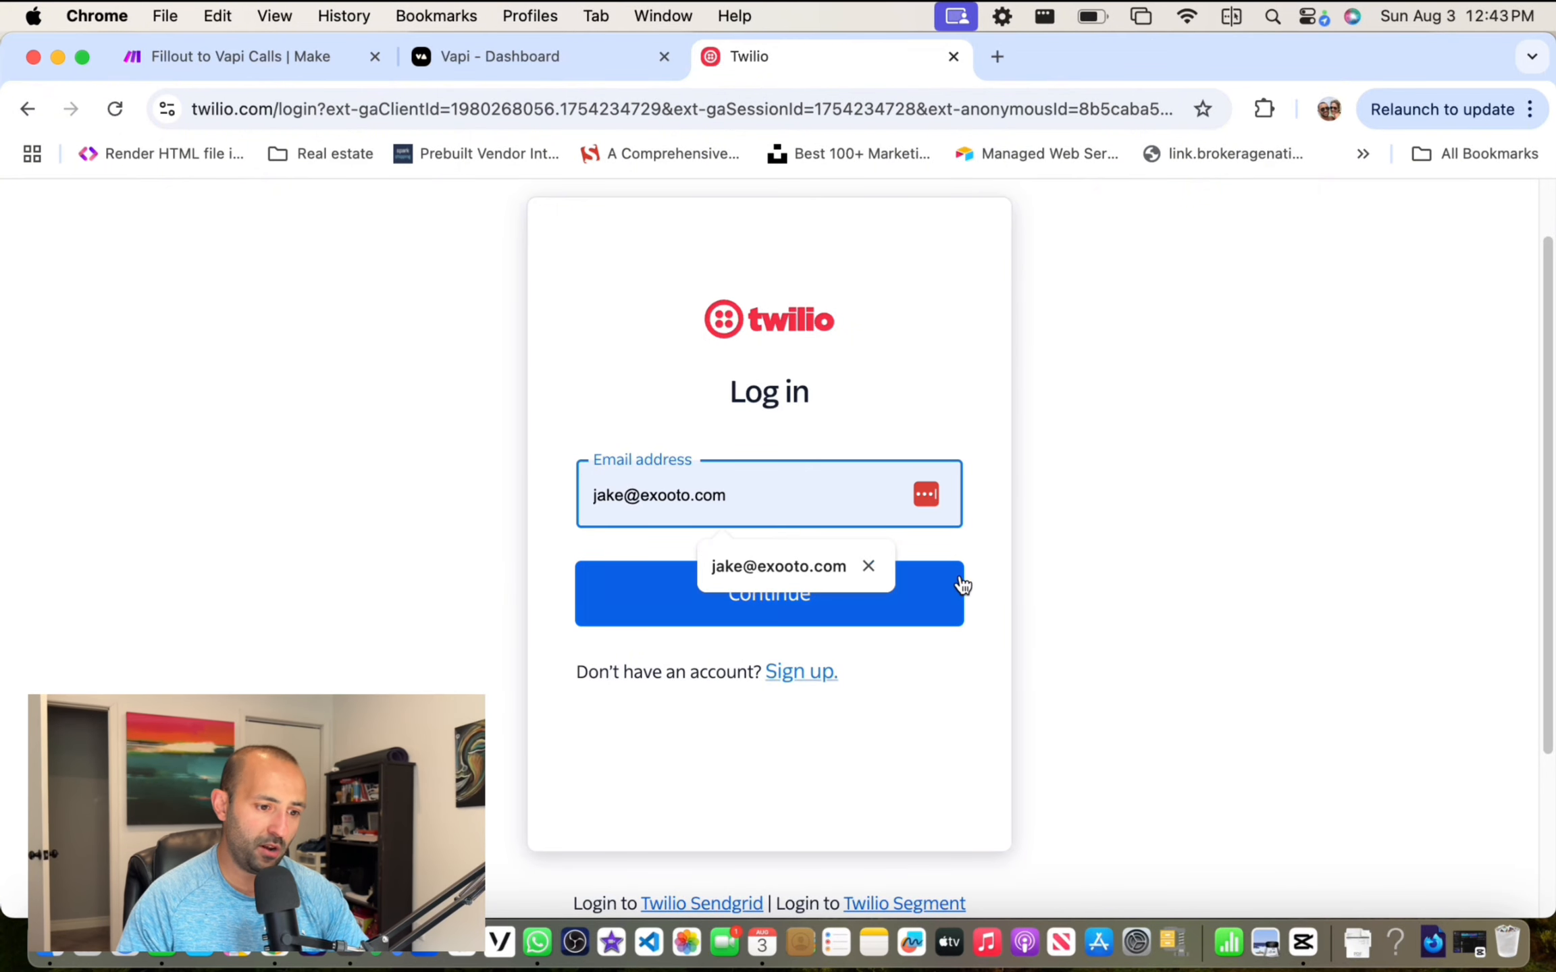
{"action": "left_click", "coordinate": [827, 597]}
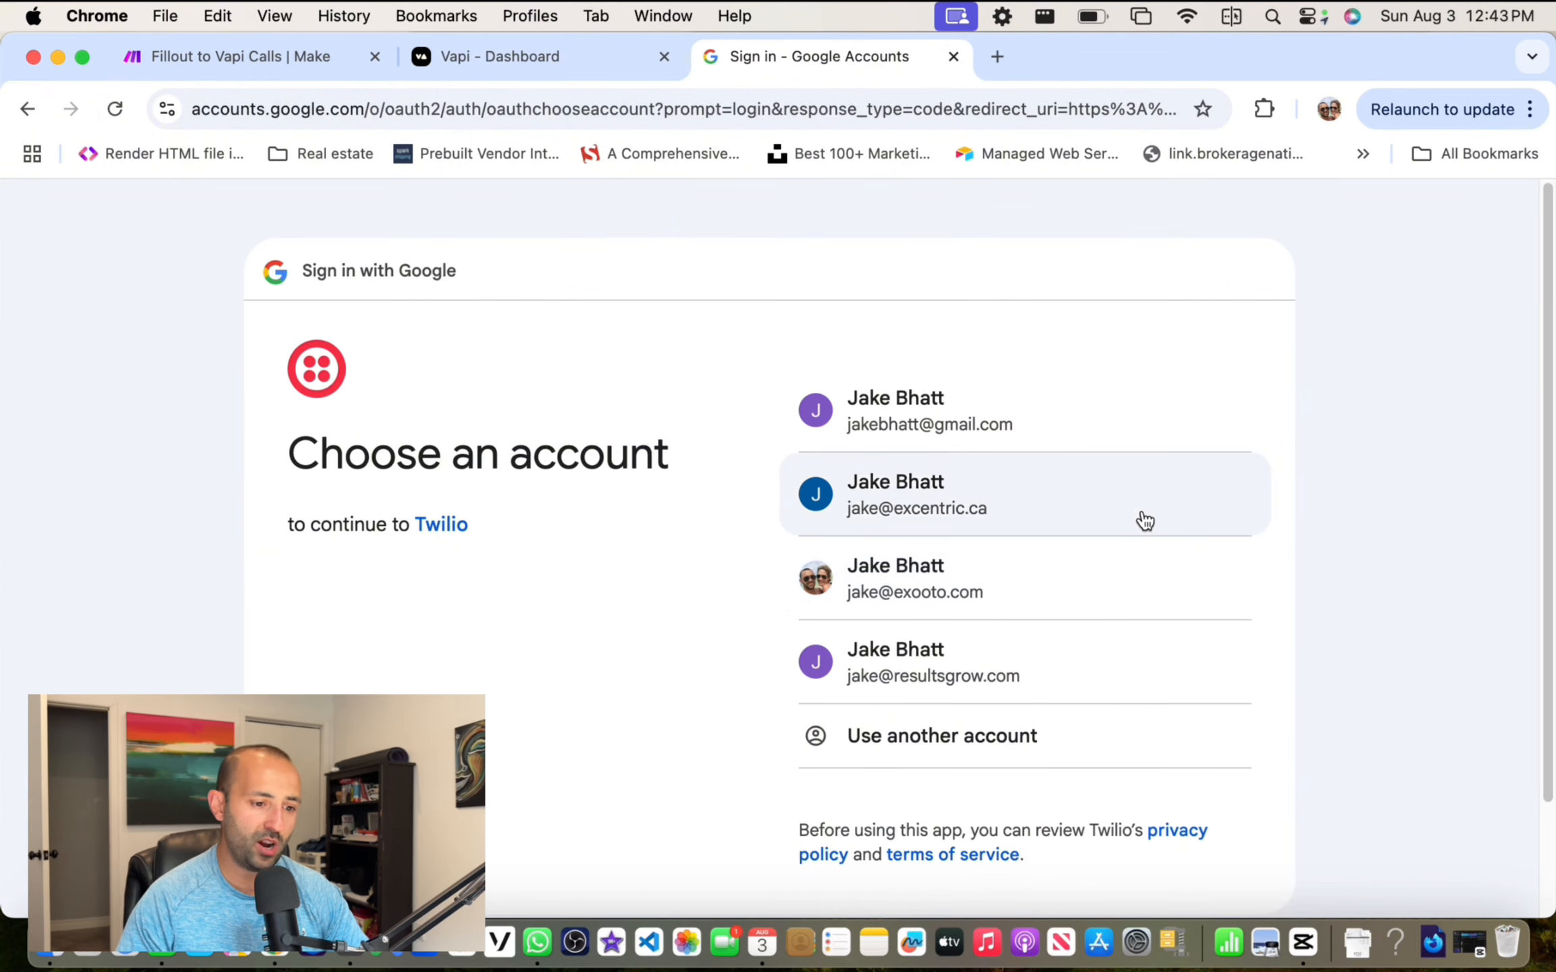
{"action": "left_click", "coordinate": [981, 585]}
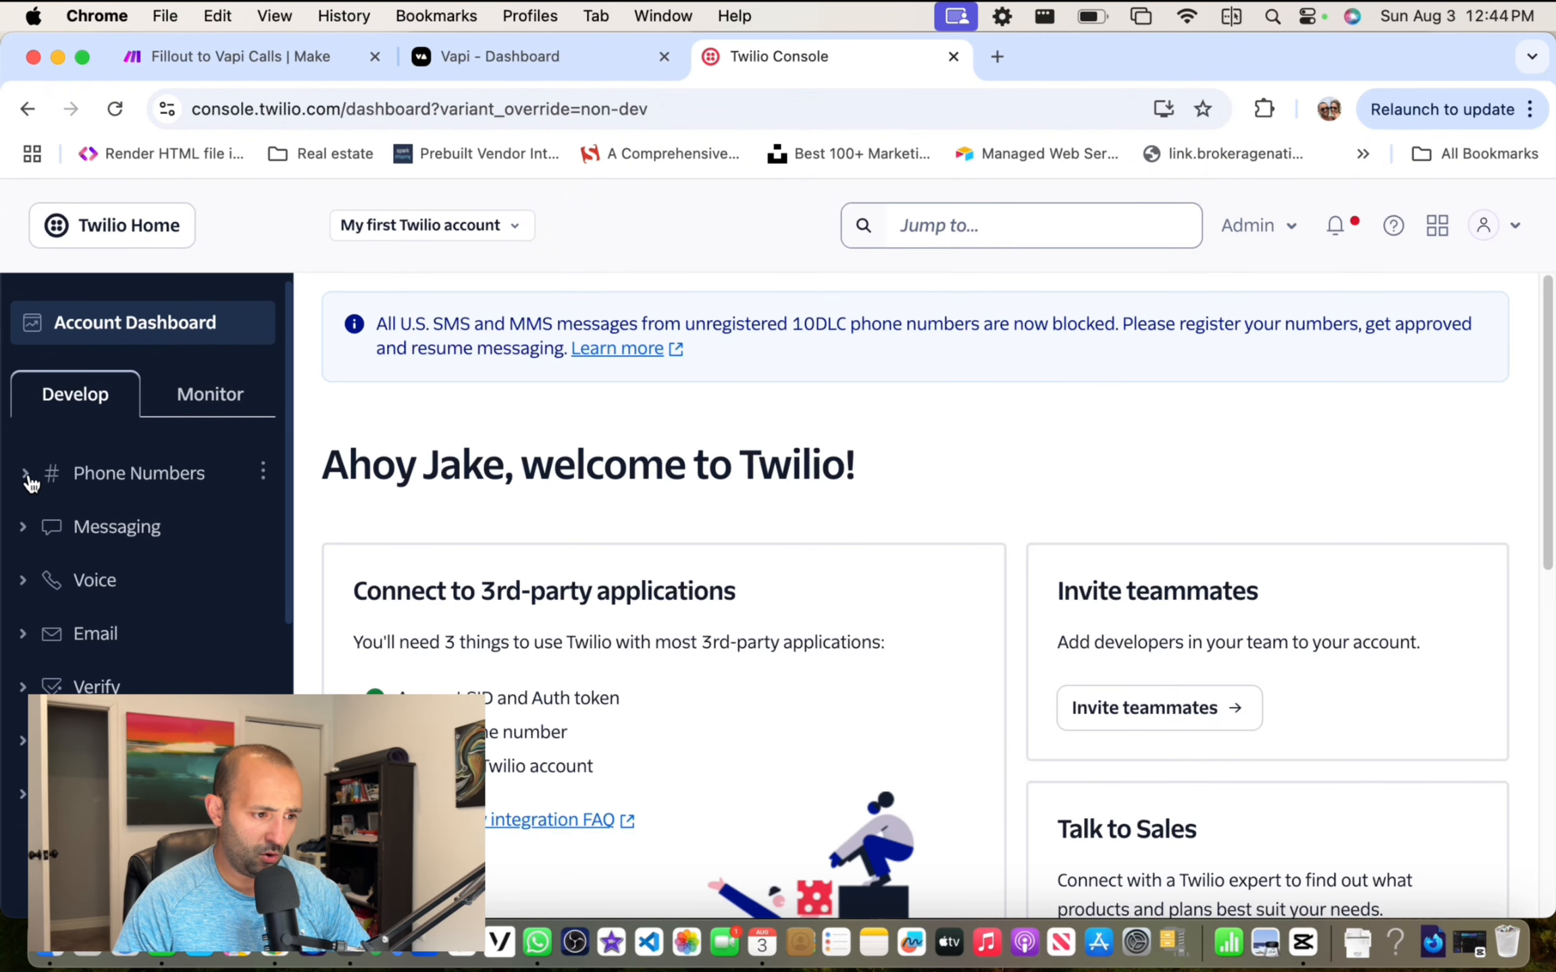
{"action": "left_click", "coordinate": [31, 482]}
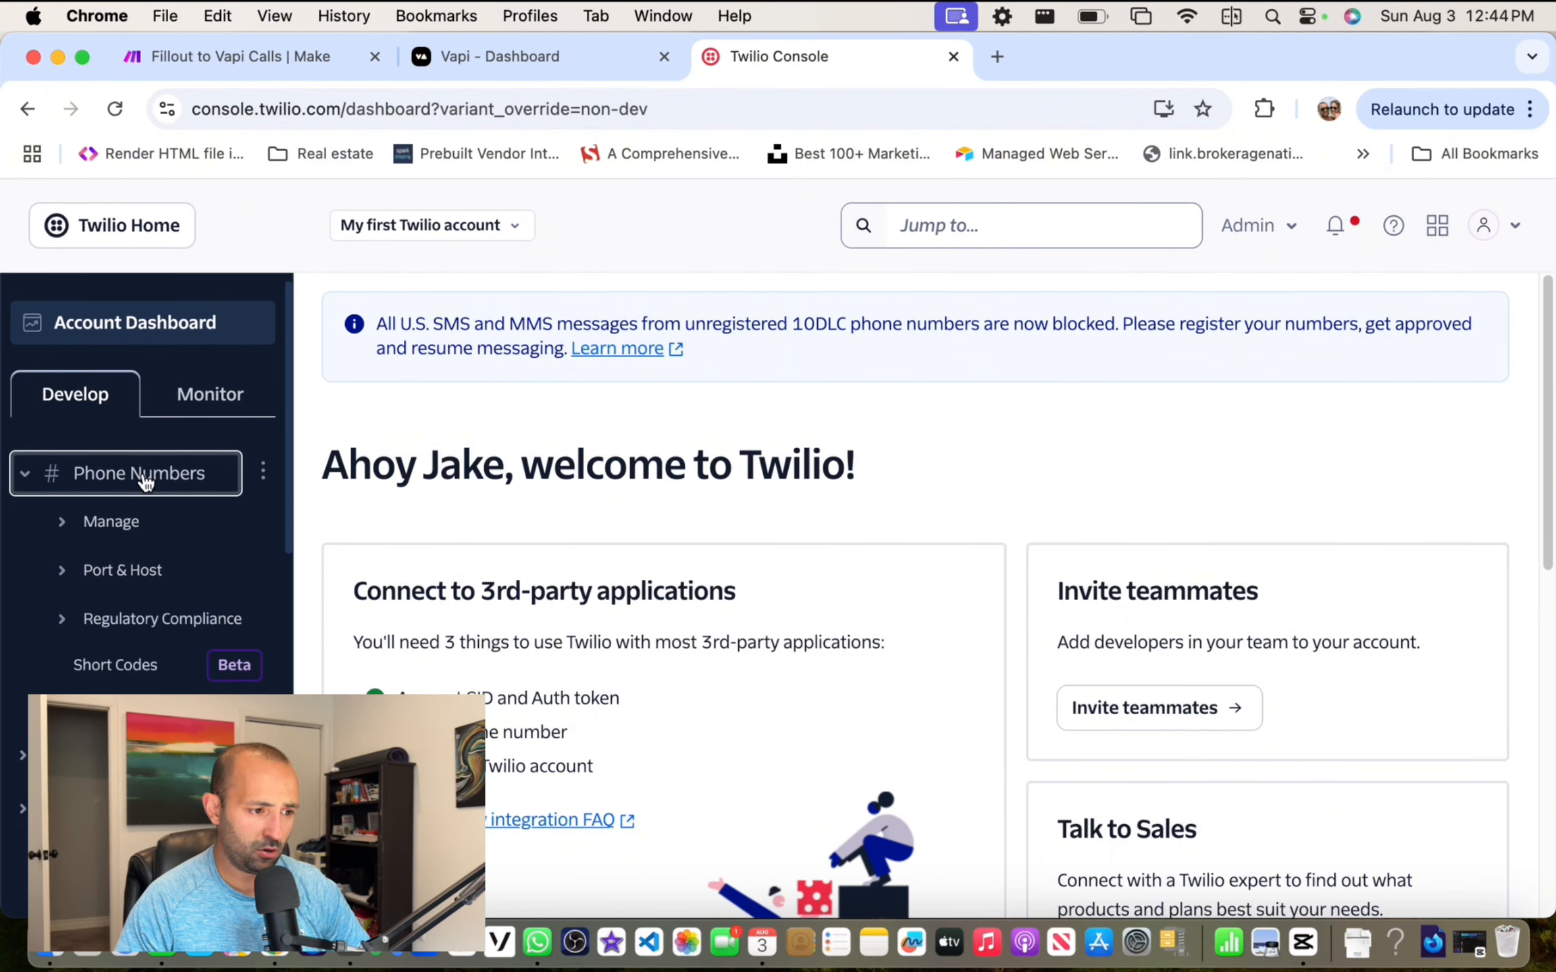
{"action": "left_click", "coordinate": [62, 525]}
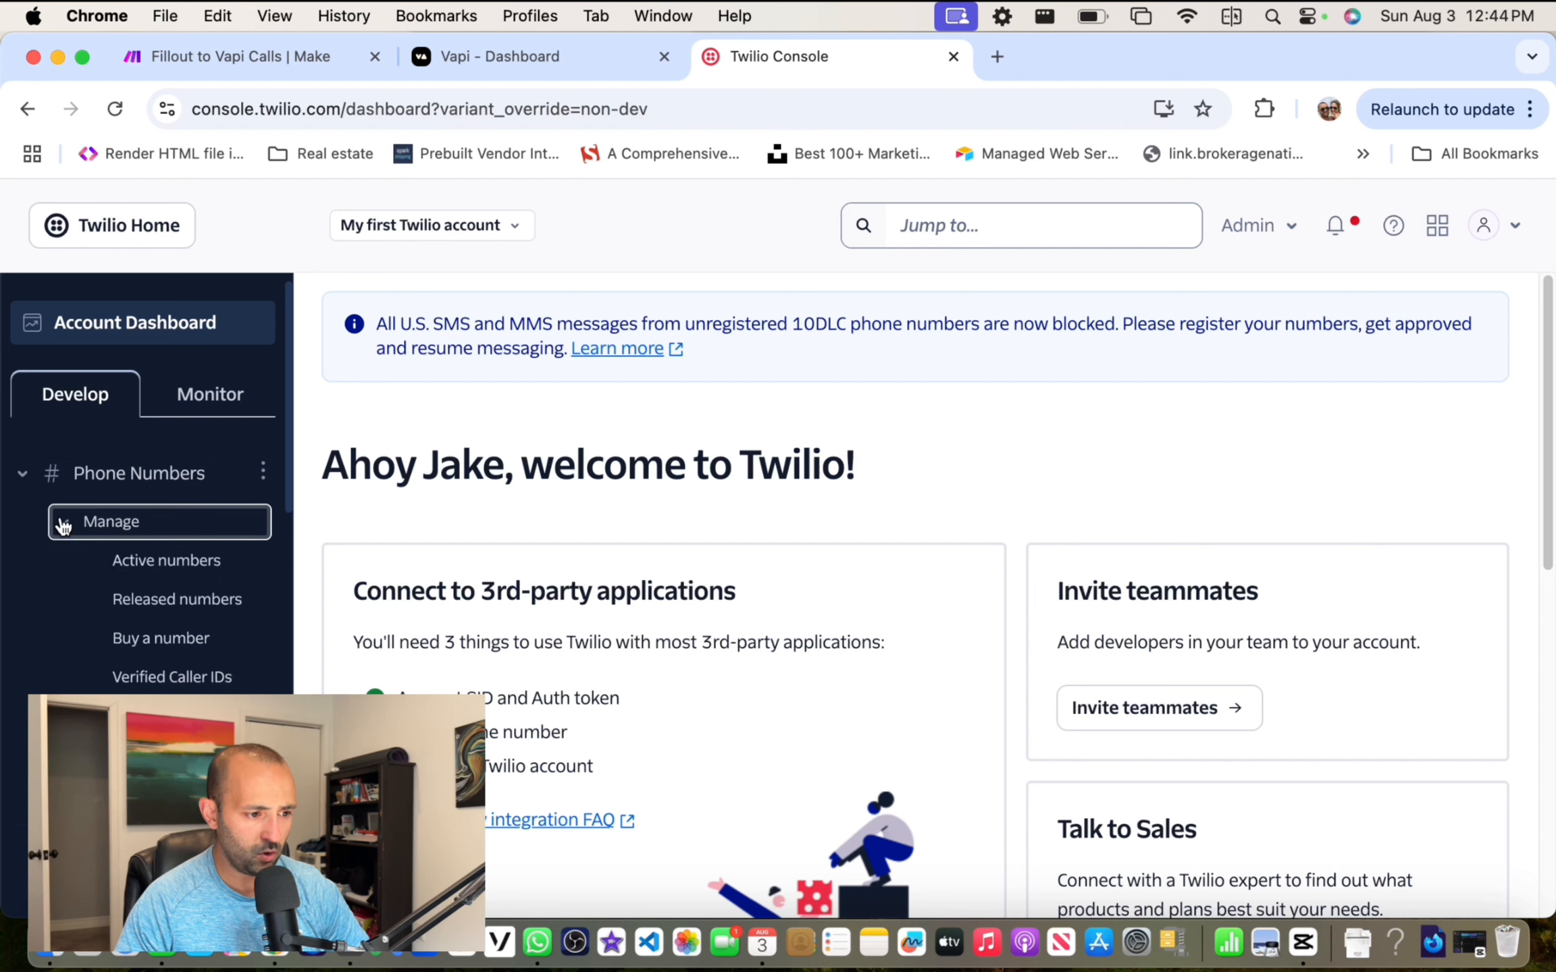
{"action": "left_click", "coordinate": [154, 647]}
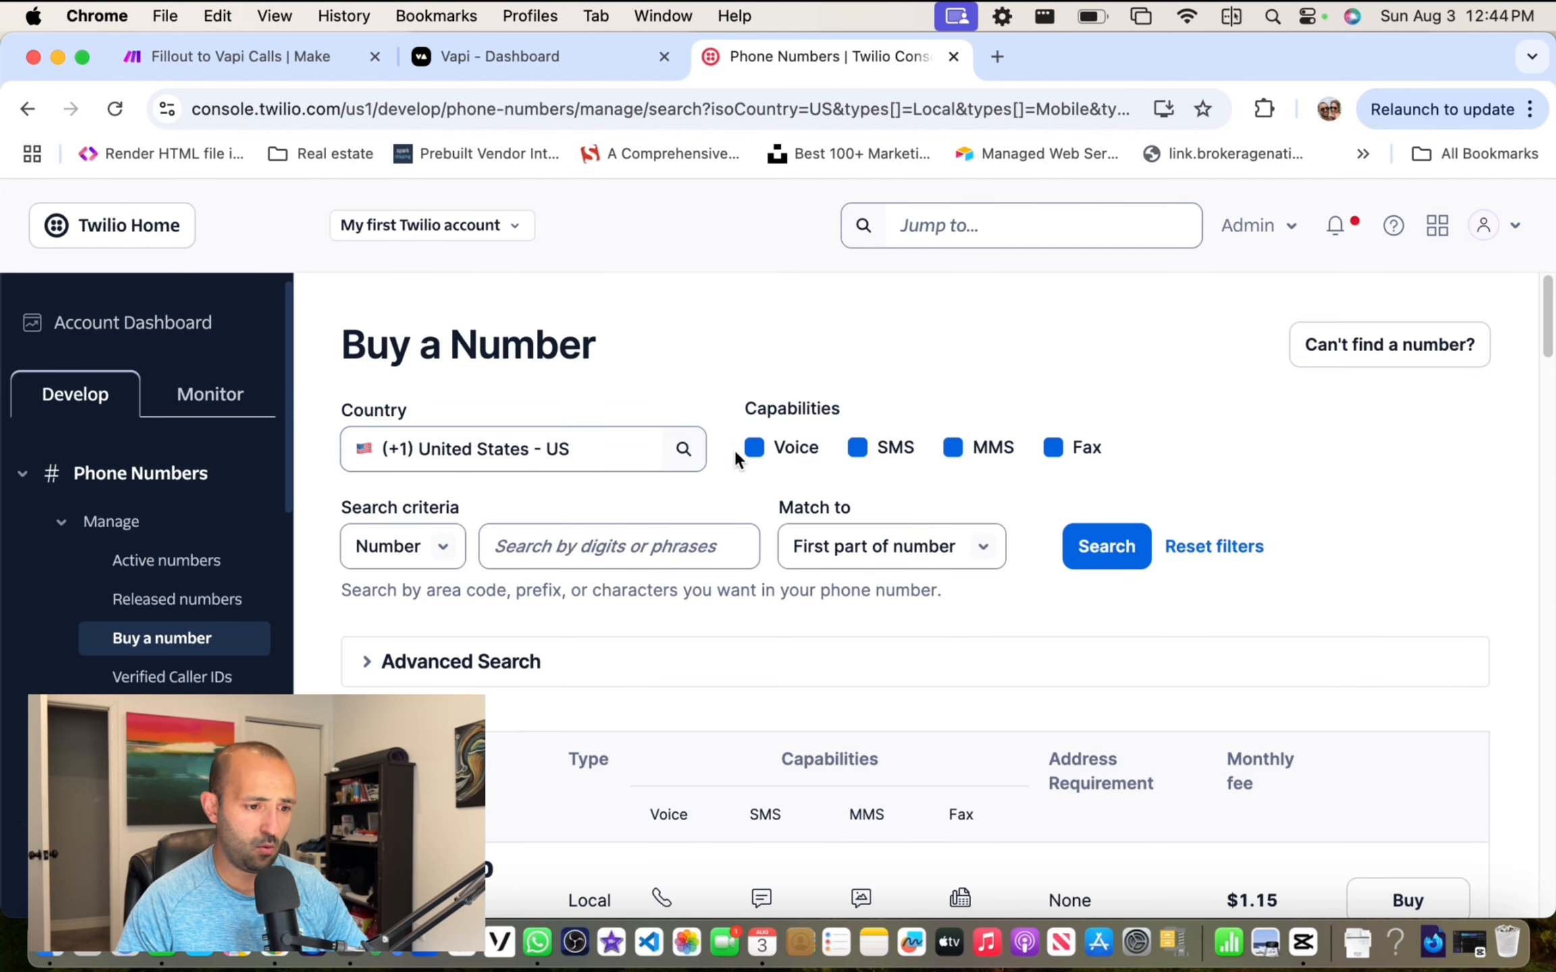
{"action": "left_click", "coordinate": [763, 453]}
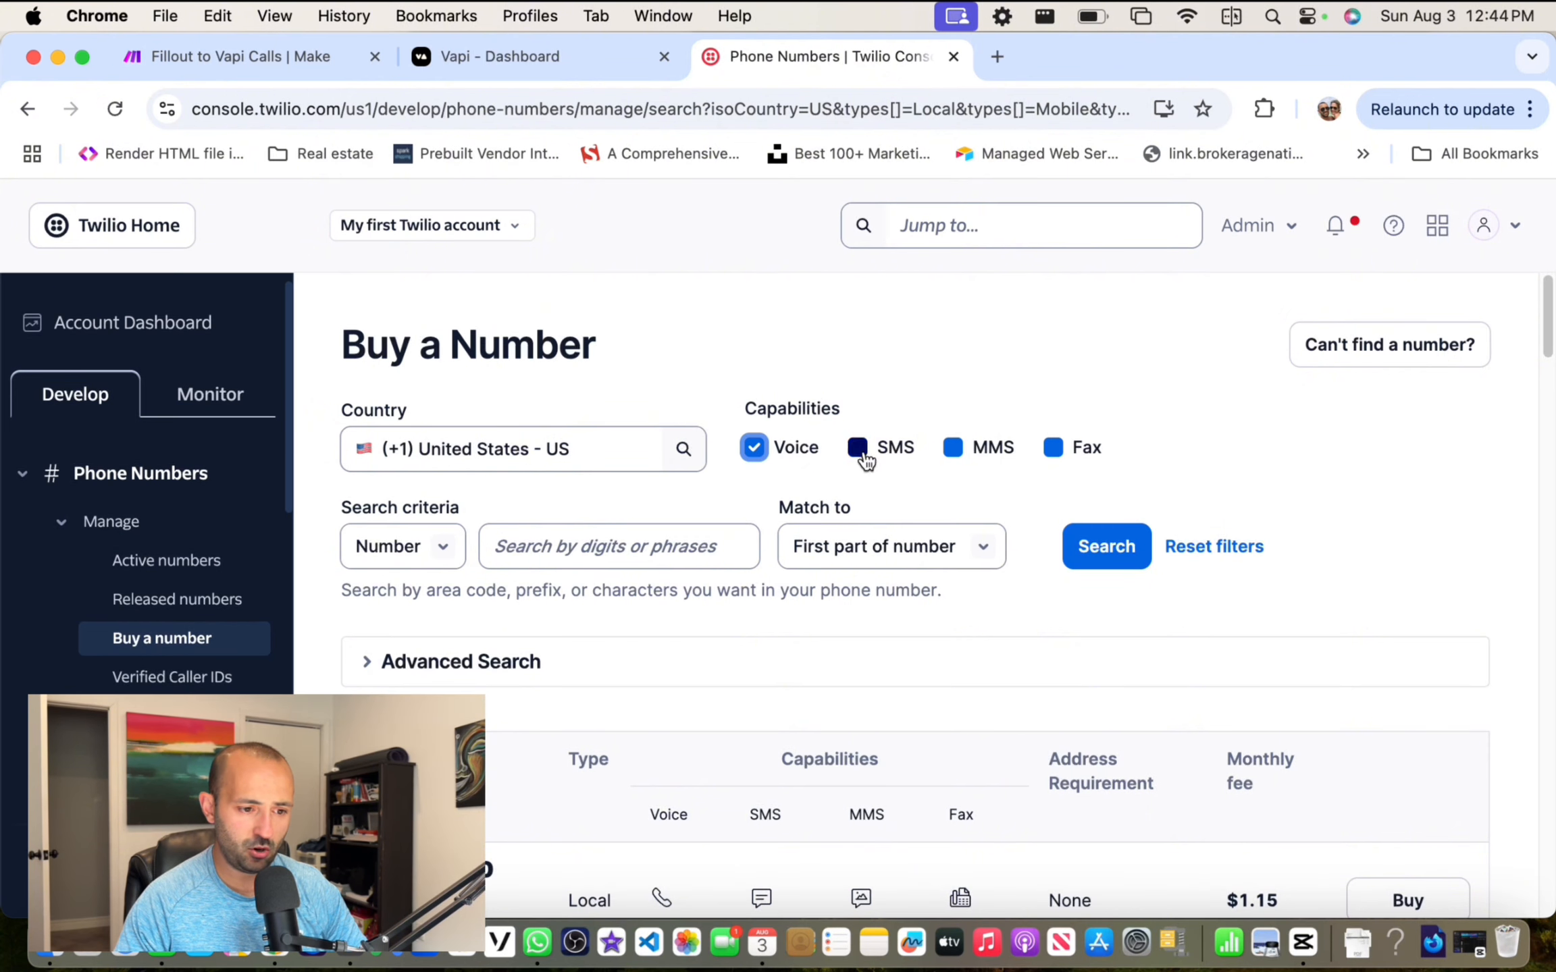
{"action": "left_click", "coordinate": [857, 449]}
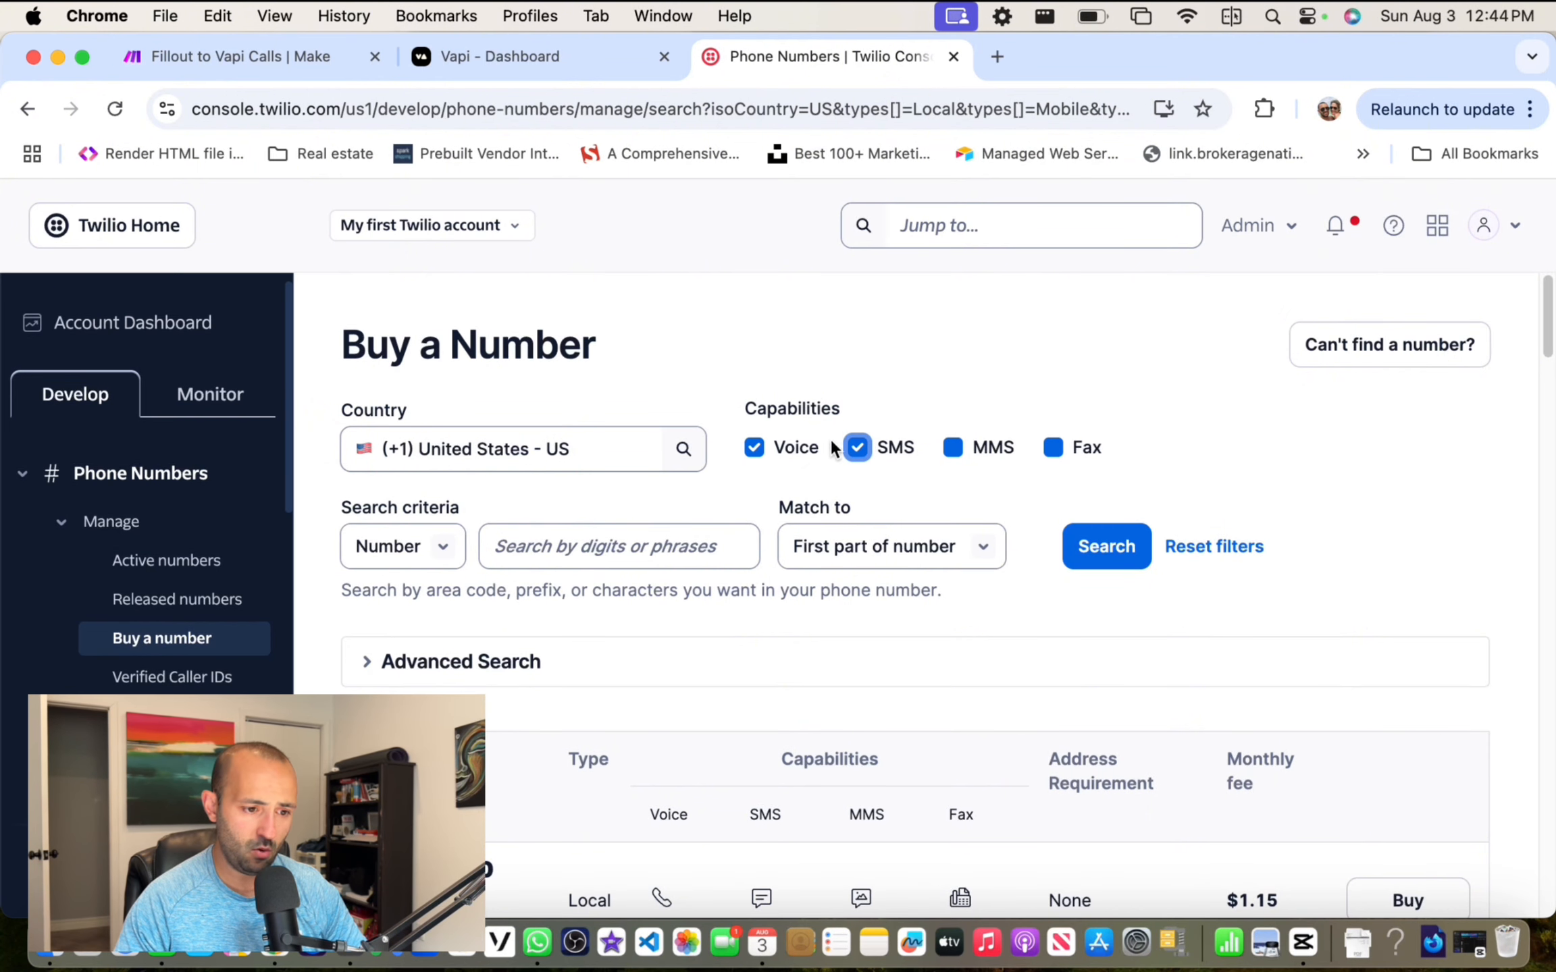
{"action": "left_click", "coordinate": [511, 449]}
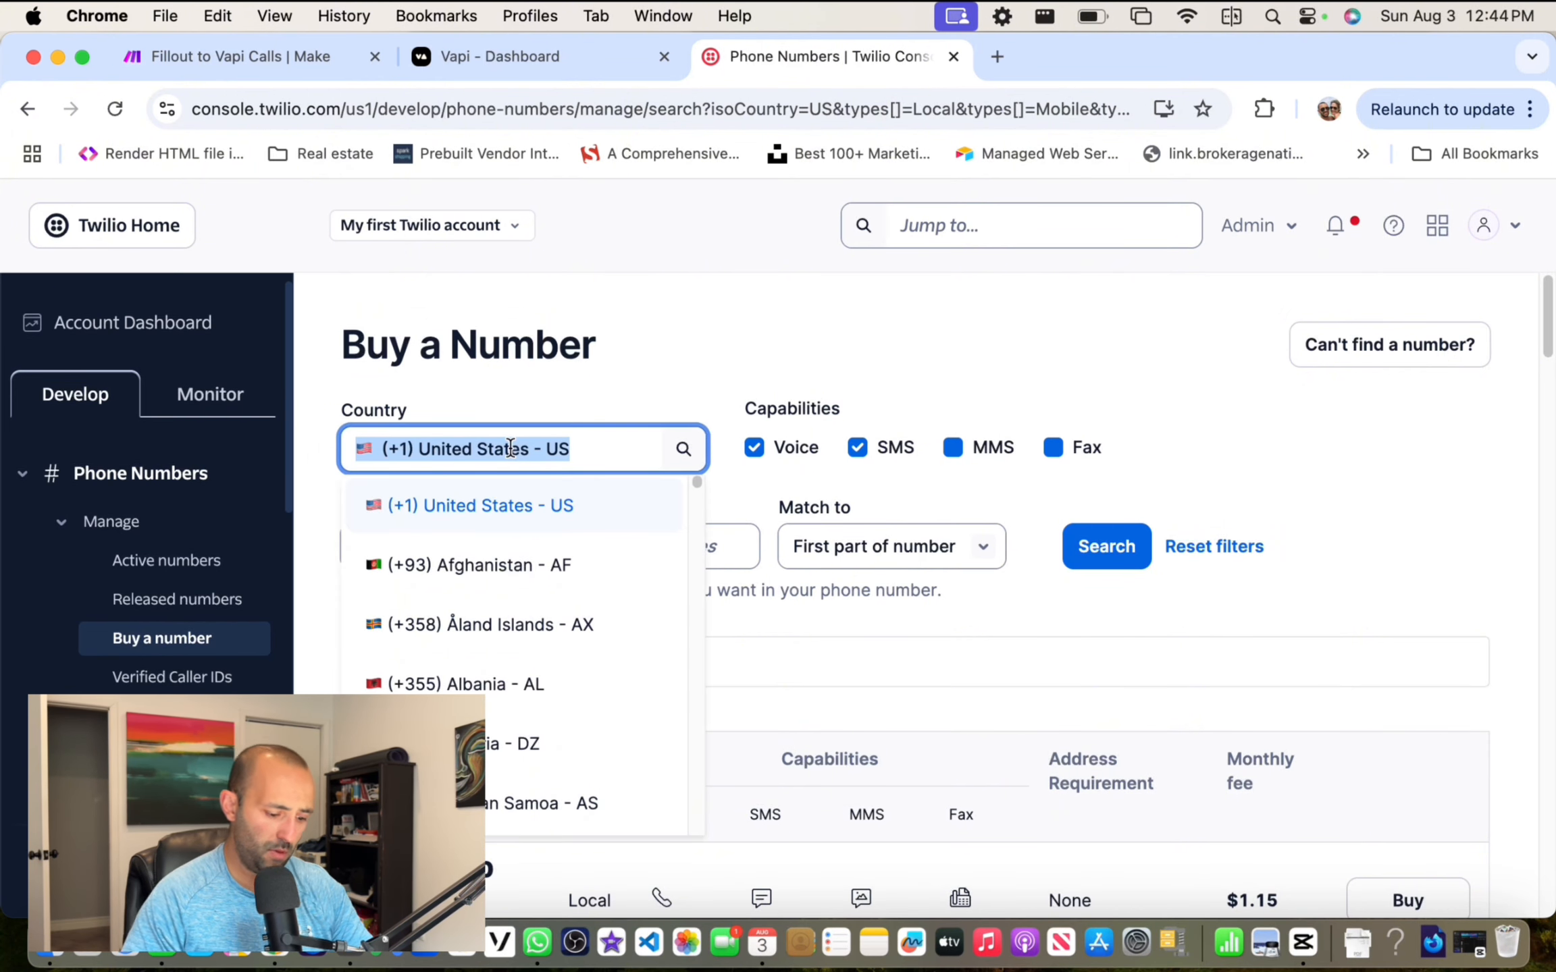
{"action": "type", "text": "Cn"}
{"action": "key", "text": "BackSpace"}
{"action": "type", "text": "anada"}
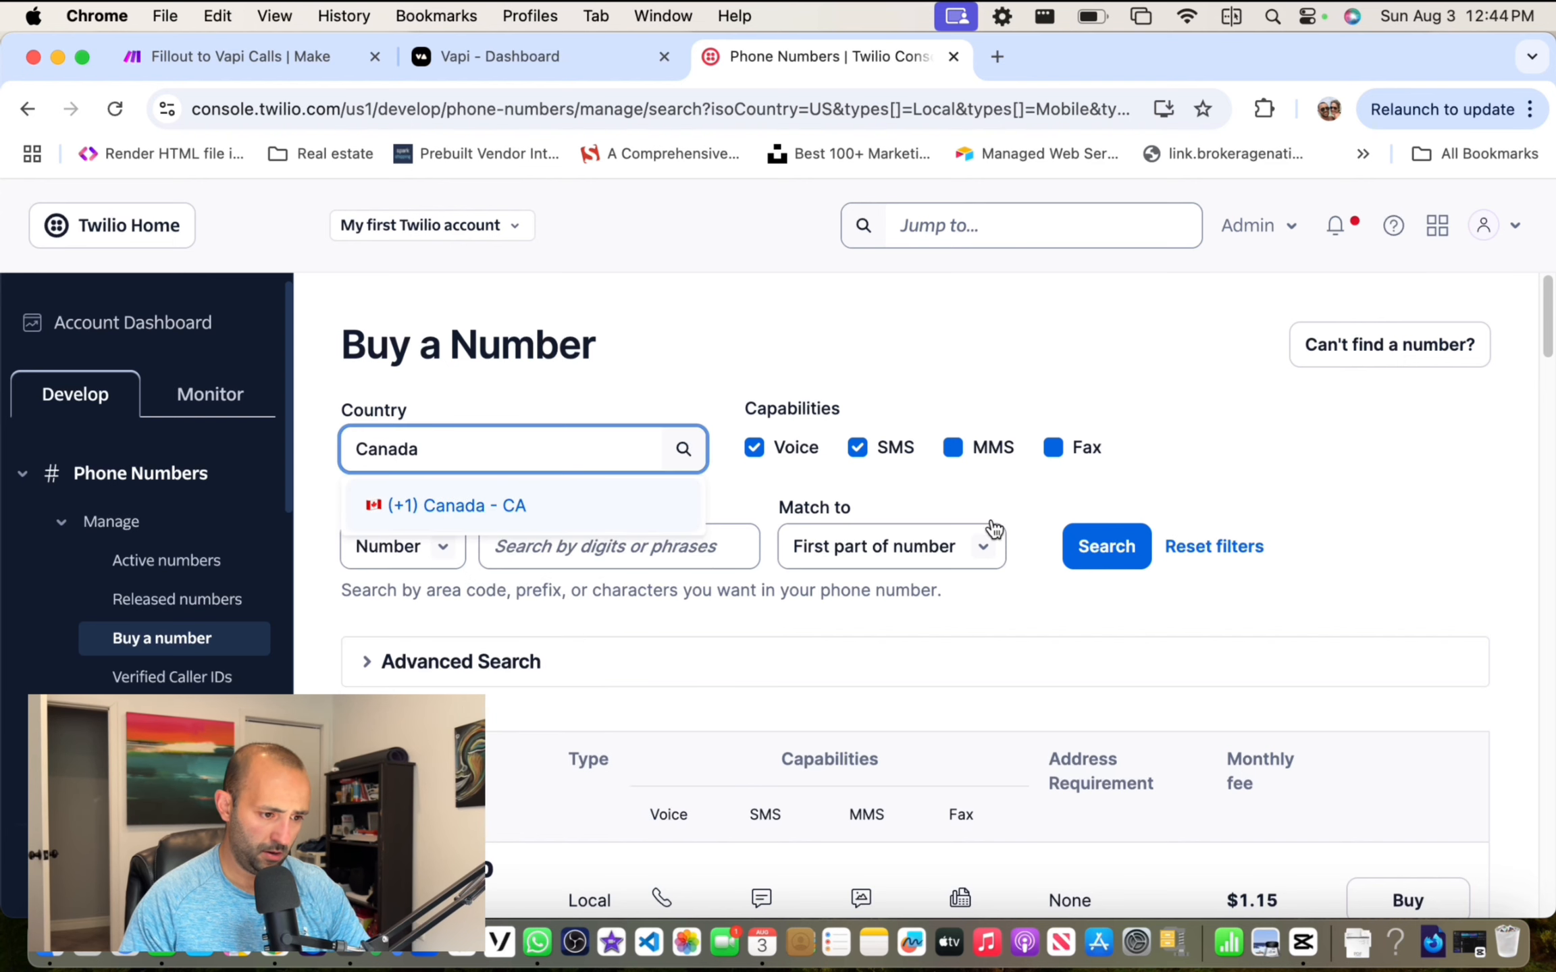
{"action": "key", "text": "Return"}
{"action": "left_click", "coordinate": [1122, 559]}
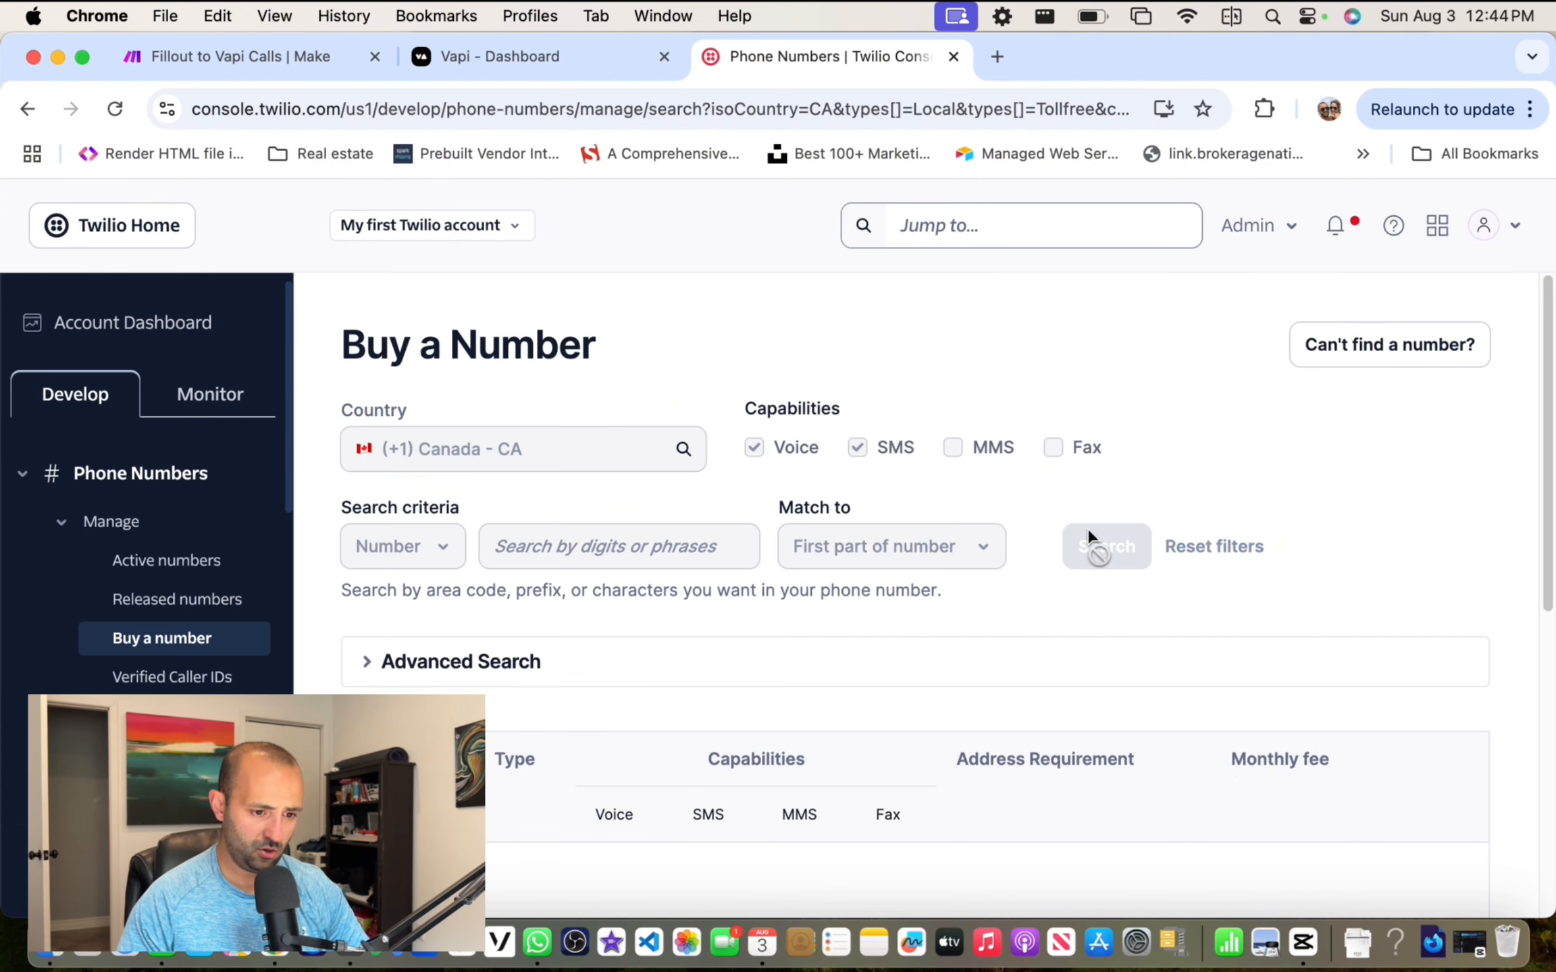
{"action": "scroll", "coordinate": [1011, 462], "scroll_direction": "down", "scroll_amount": 8}
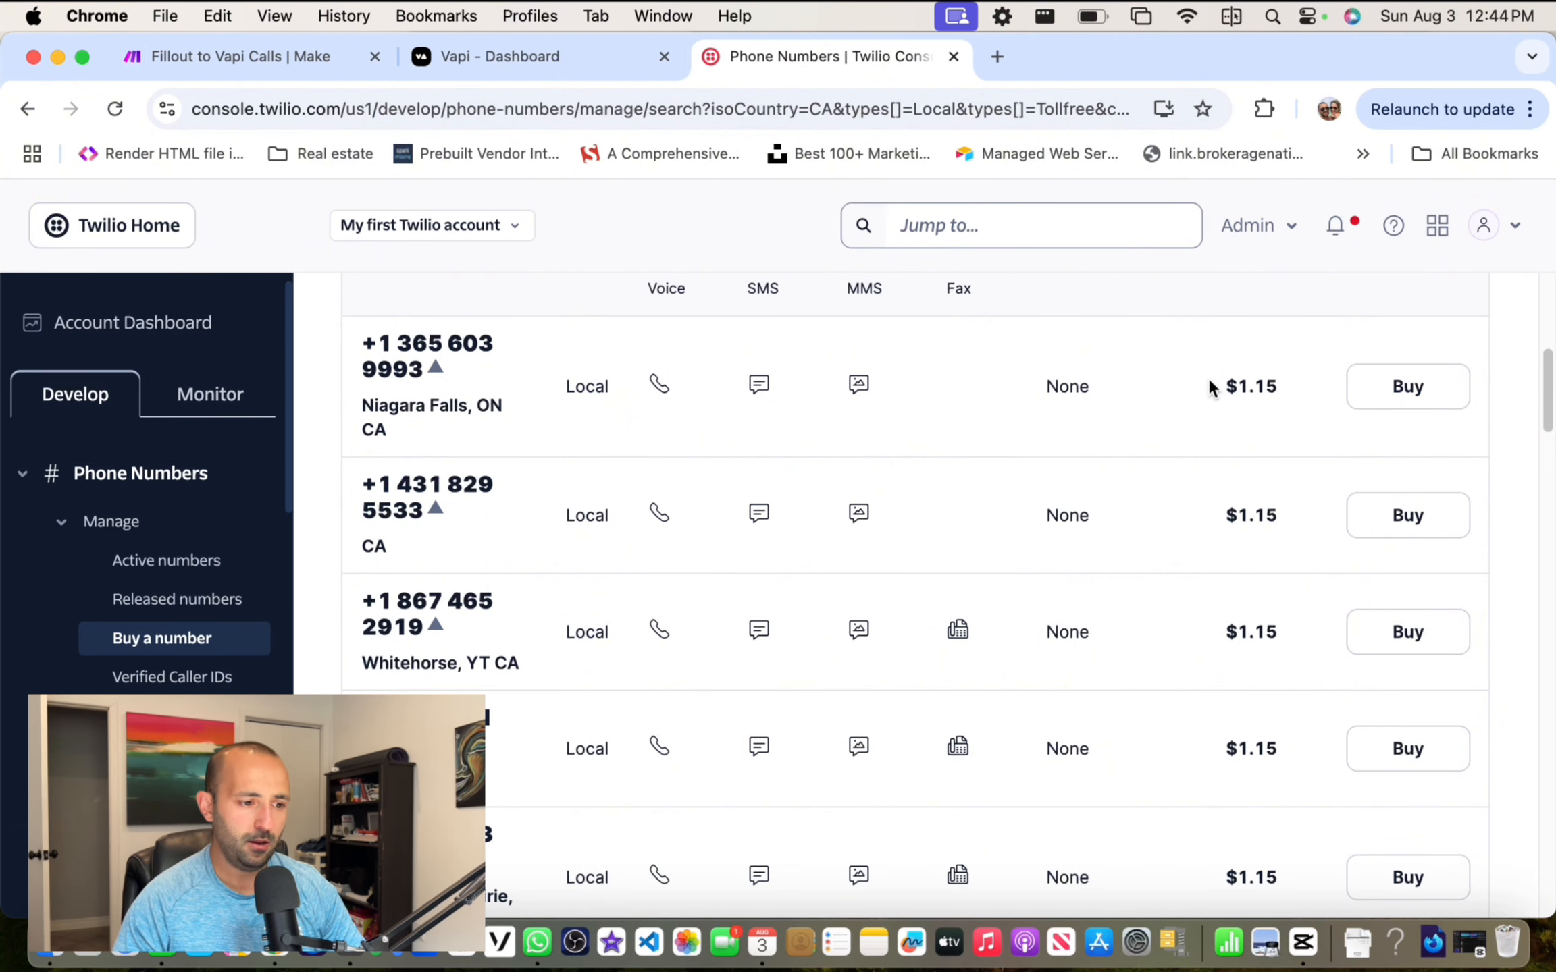
{"action": "scroll", "coordinate": [914, 473], "scroll_direction": "down", "scroll_amount": 2}
{"action": "scroll", "coordinate": [720, 443], "scroll_direction": "up", "scroll_amount": 2}
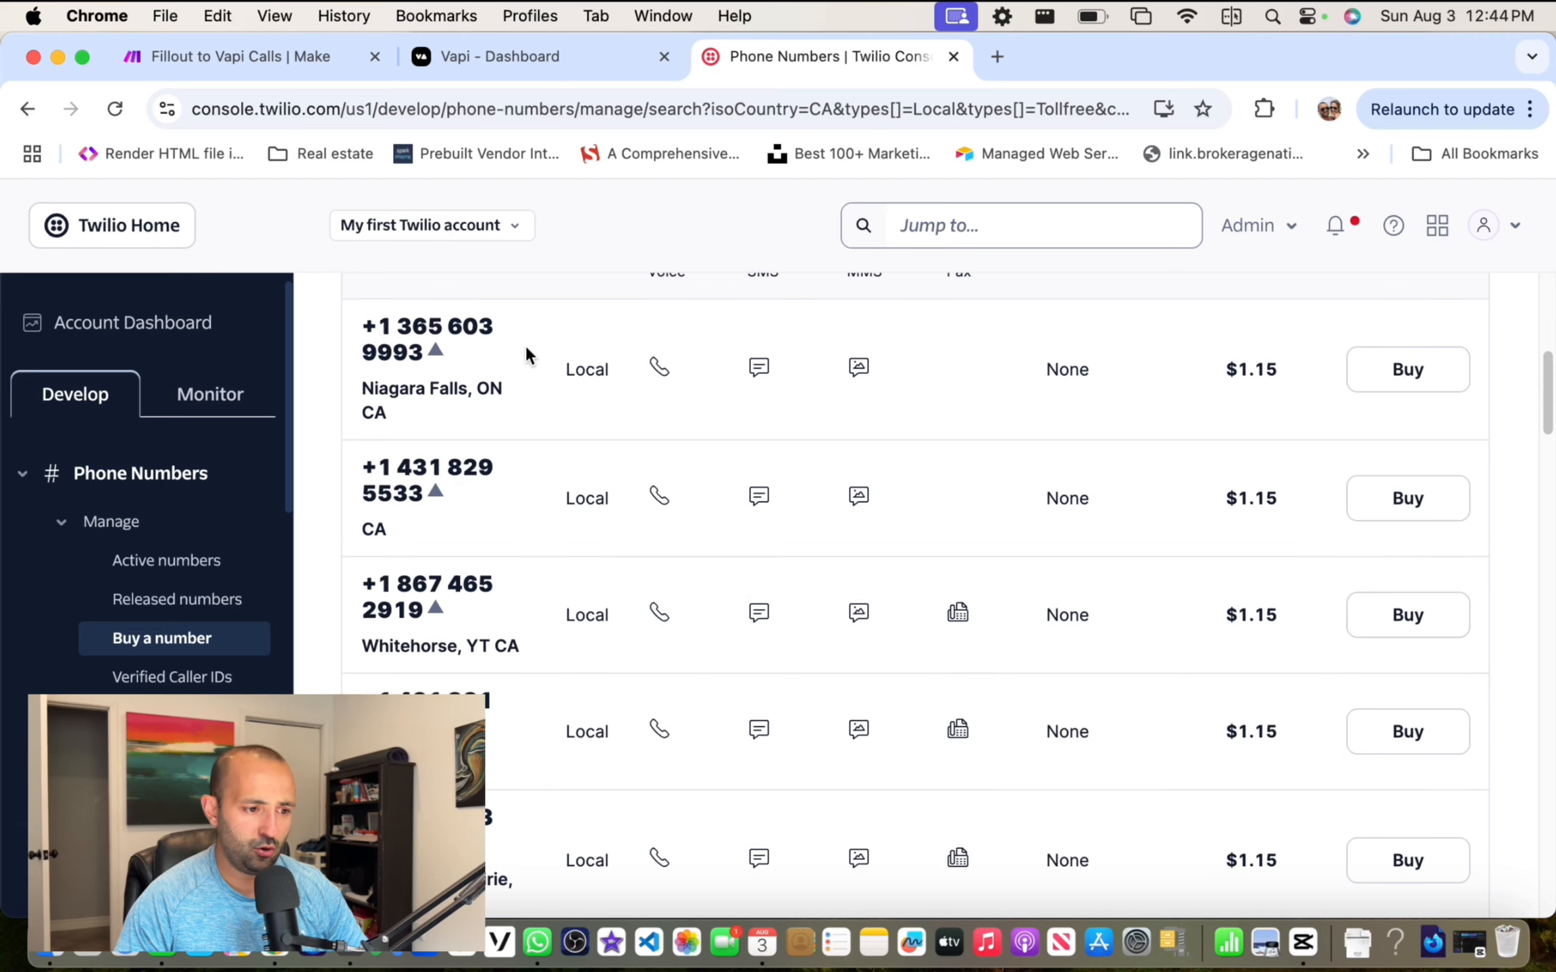
{"action": "scroll", "coordinate": [506, 405], "scroll_direction": "down", "scroll_amount": 5}
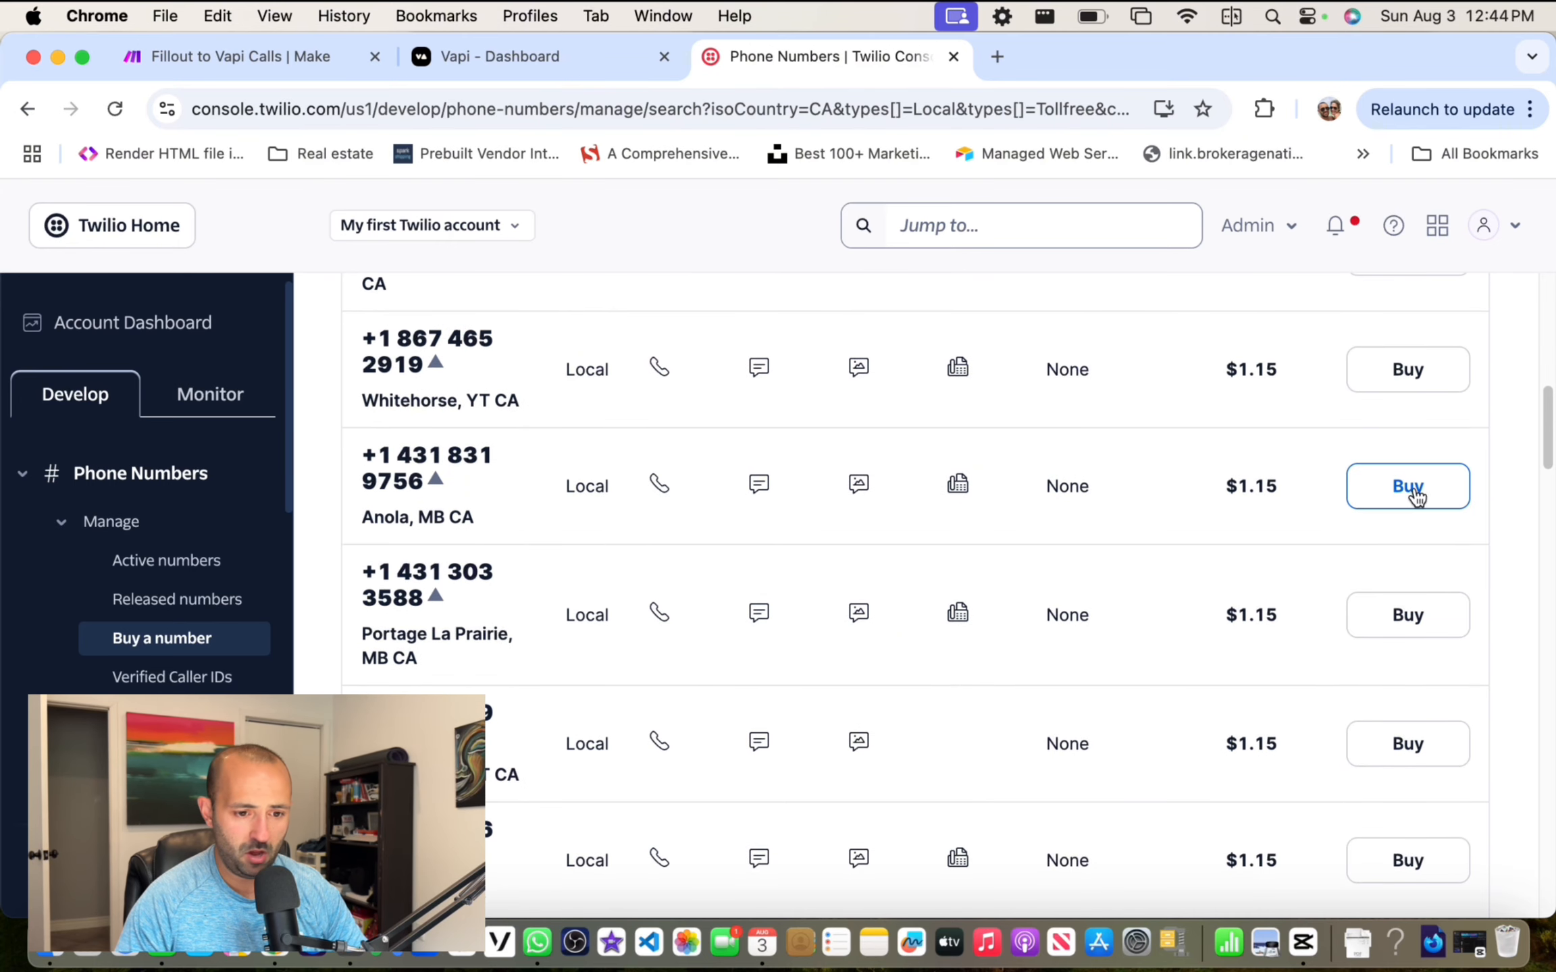
{"action": "scroll", "coordinate": [542, 458], "scroll_direction": "up", "scroll_amount": 2}
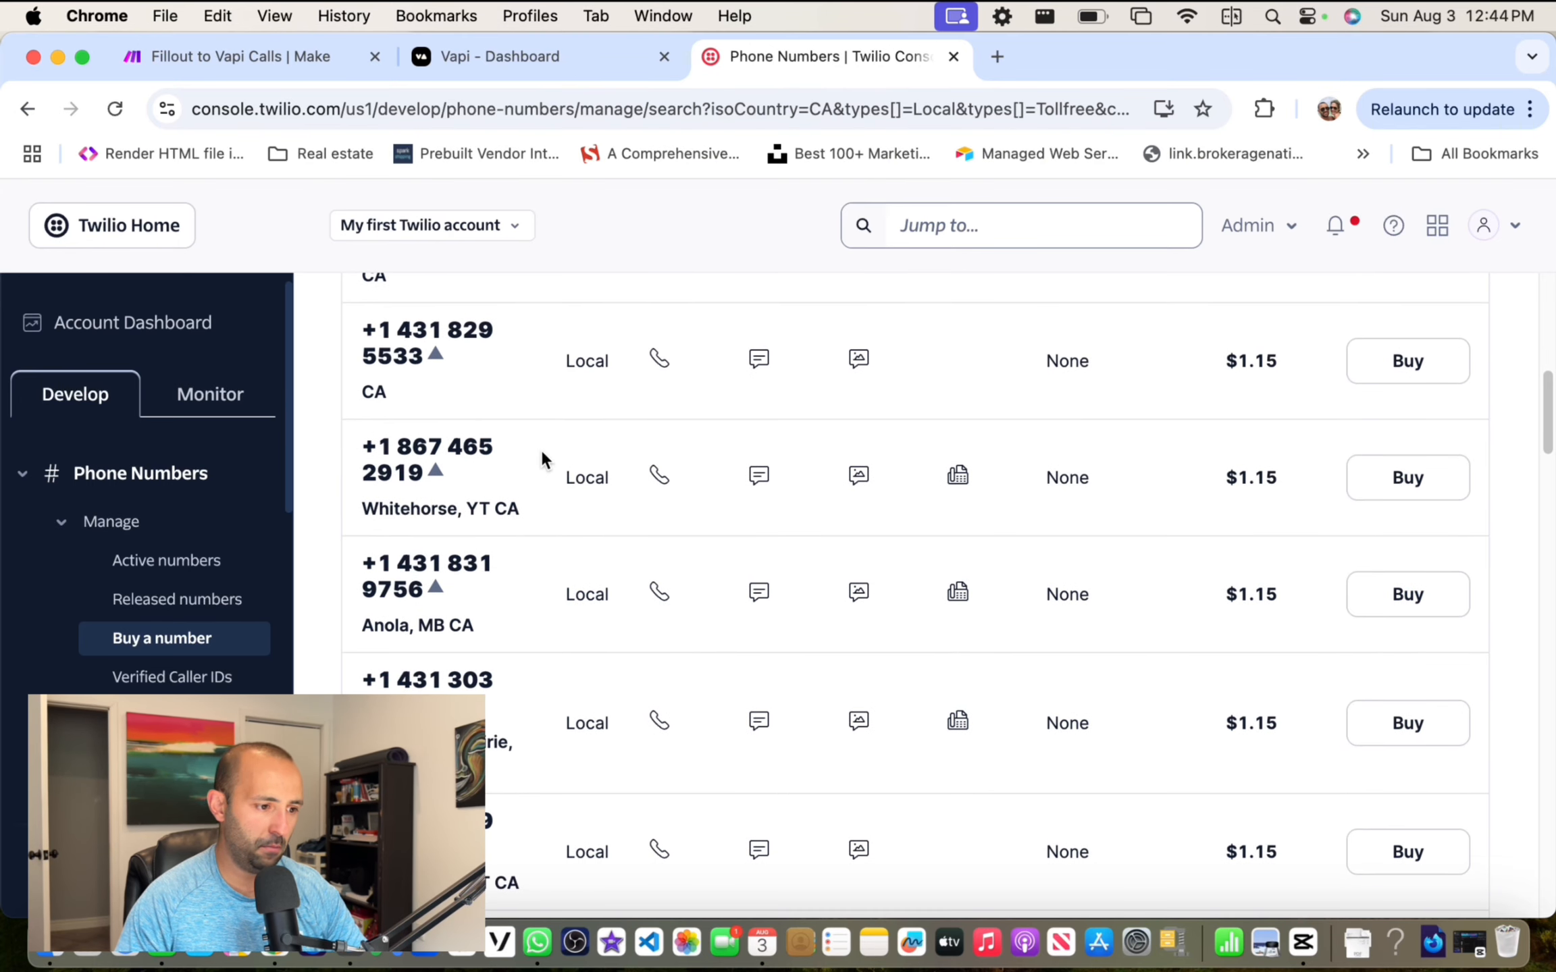
Step: Copy the active Canadian number from its Twilio configuration page and return to the Vapi form
{"action": "left_click", "coordinate": [177, 560]}
{"action": "scroll", "coordinate": [422, 413], "scroll_direction": "up", "scroll_amount": 5}
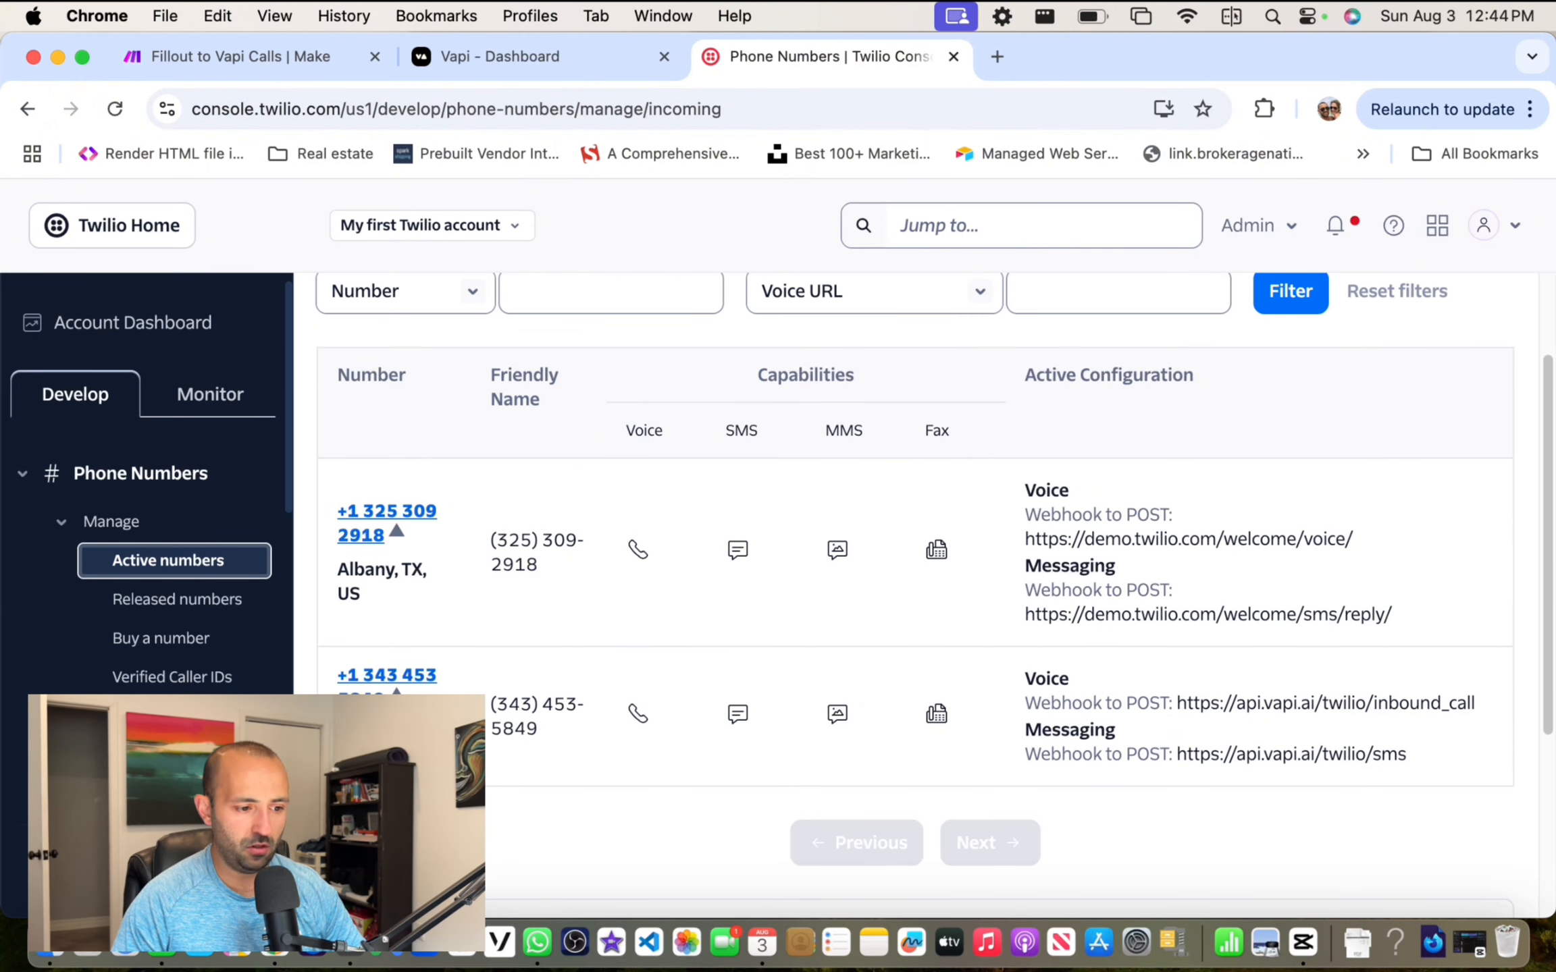
{"action": "left_click", "coordinate": [378, 675]}
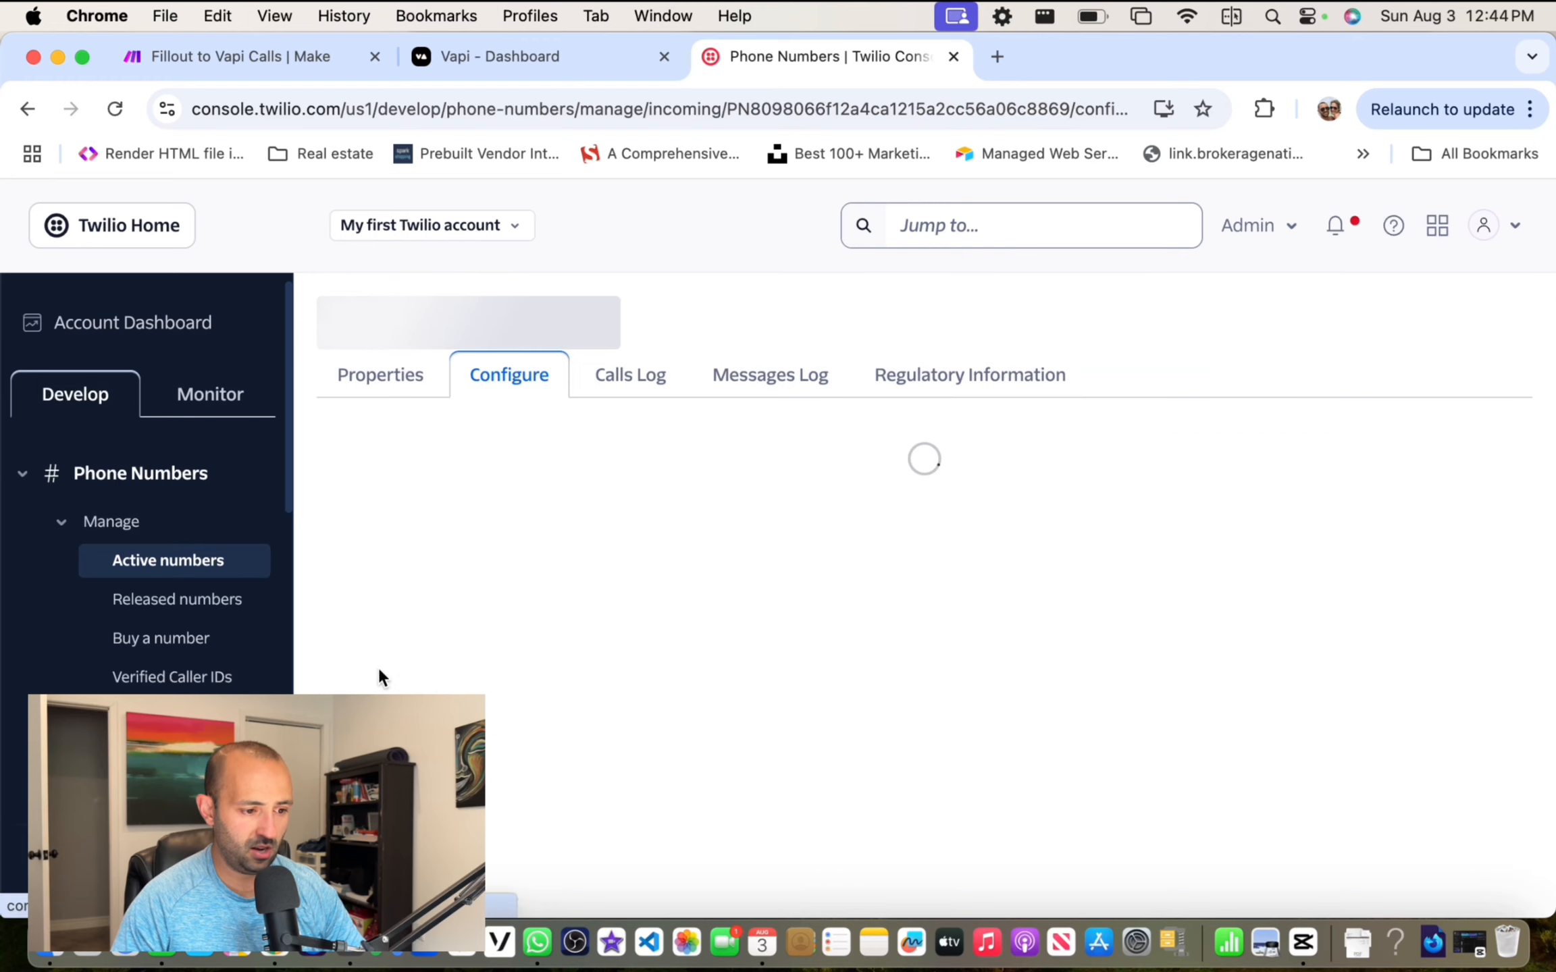
{"action": "left_click_drag", "start_coordinate": [315, 319], "coordinate": [684, 297]}
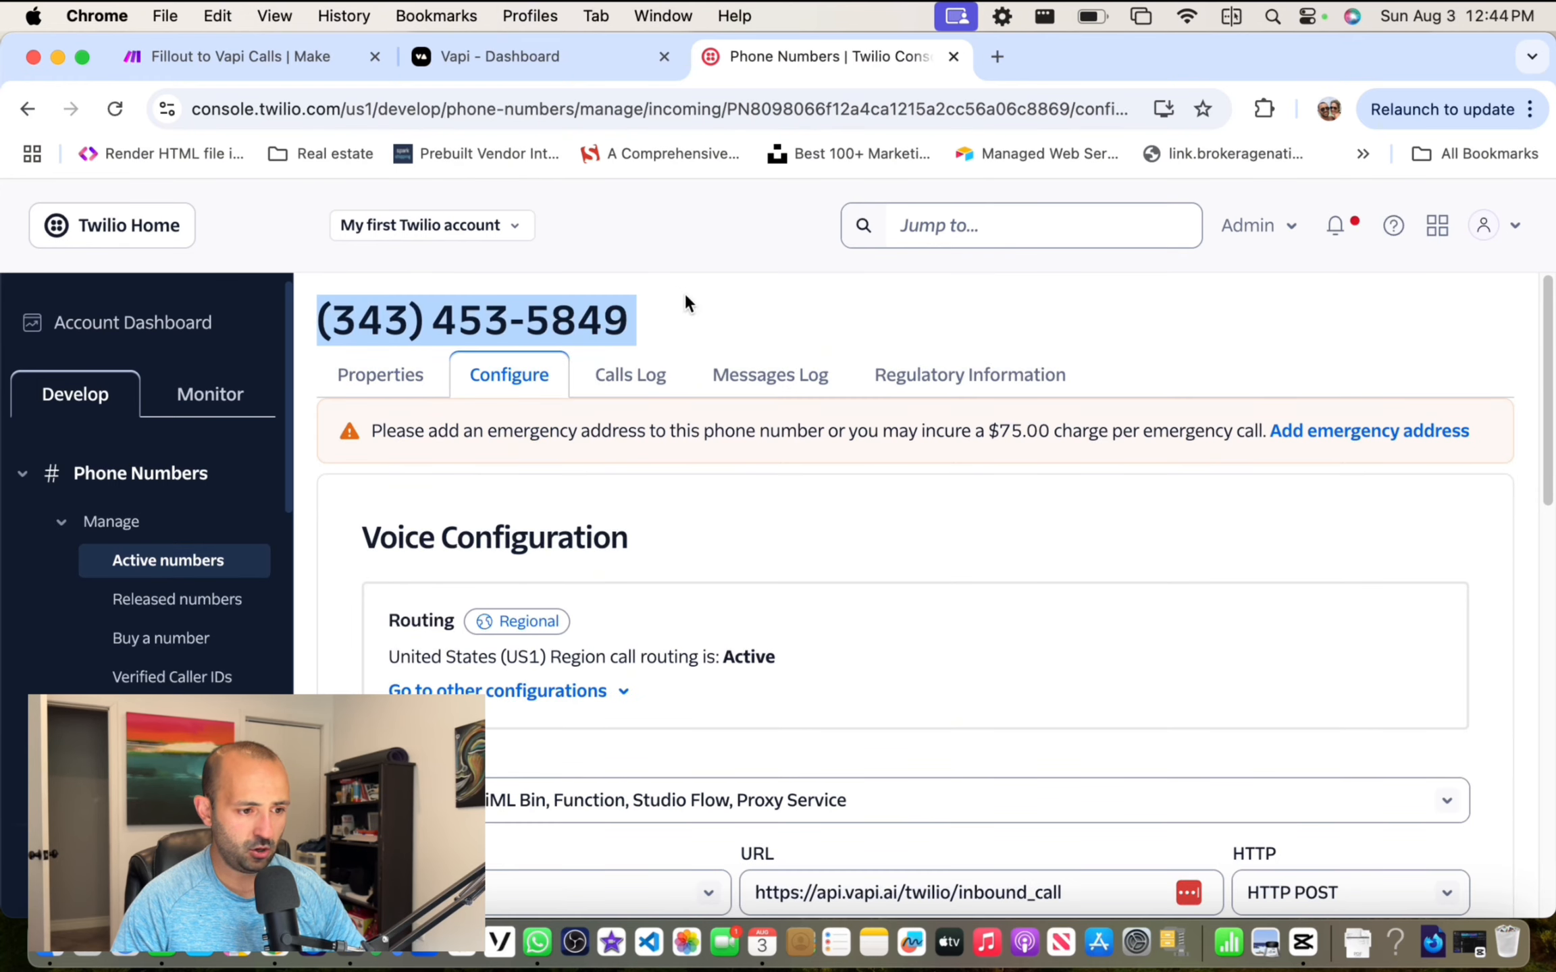
{"action": "key", "text": "super+c"}
{"action": "left_click", "coordinate": [522, 57]}
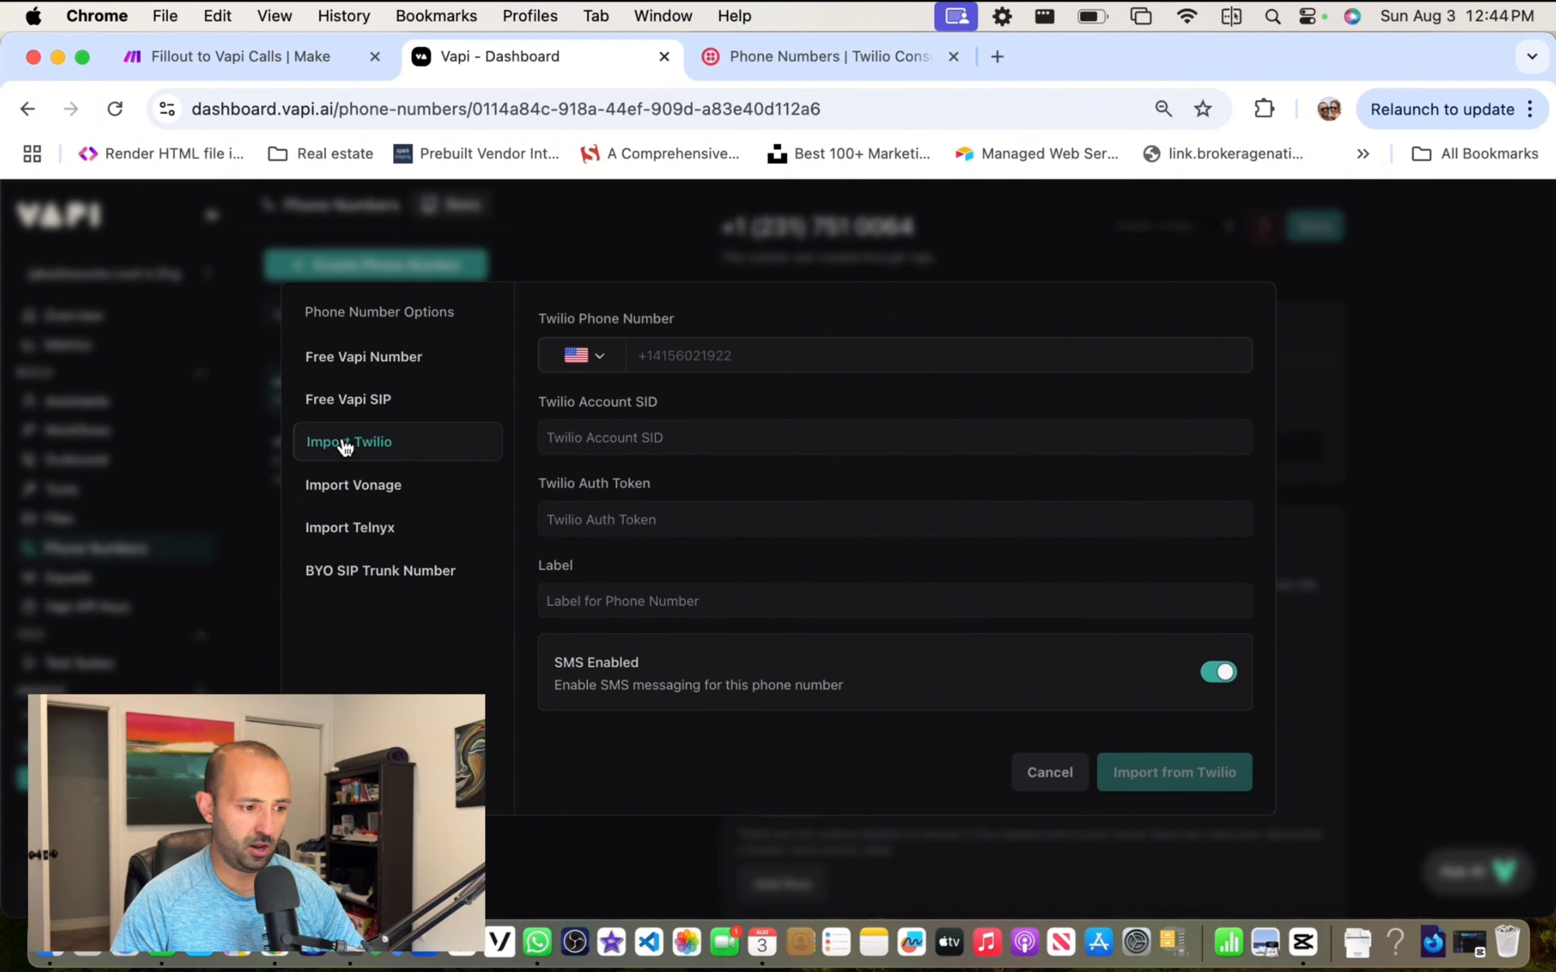
Step: Paste the Canadian number, fill Account SID and Auth Token from the Twilio dashboard, and import it
{"action": "left_click", "coordinate": [725, 355]}
{"action": "key", "text": "super+v"}
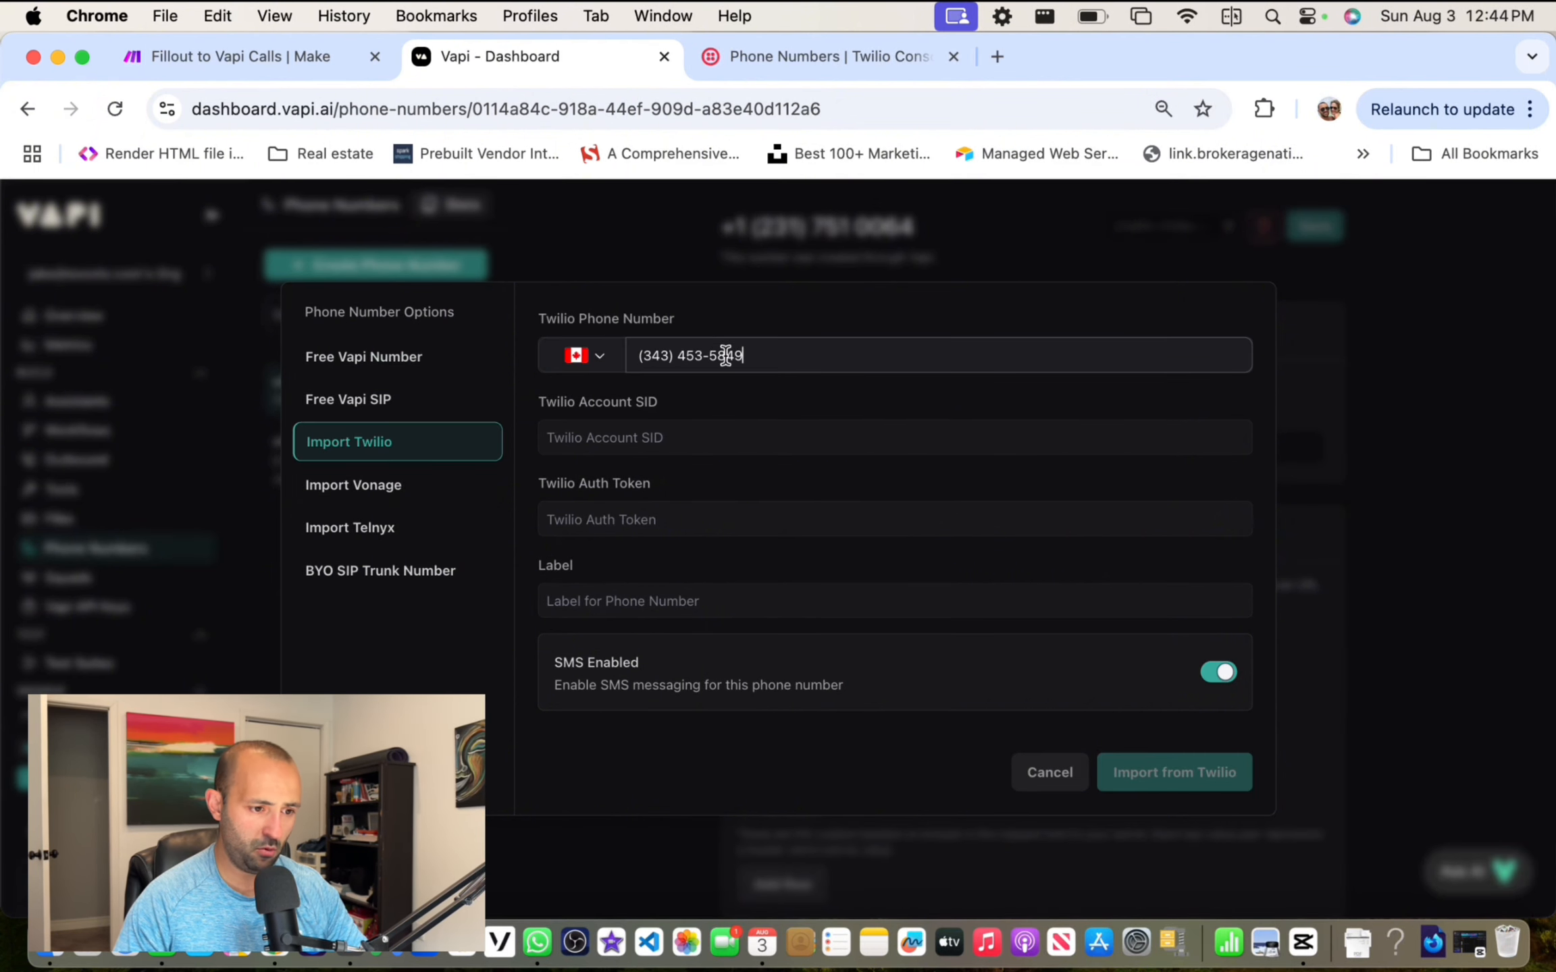
{"action": "left_click", "coordinate": [676, 436]}
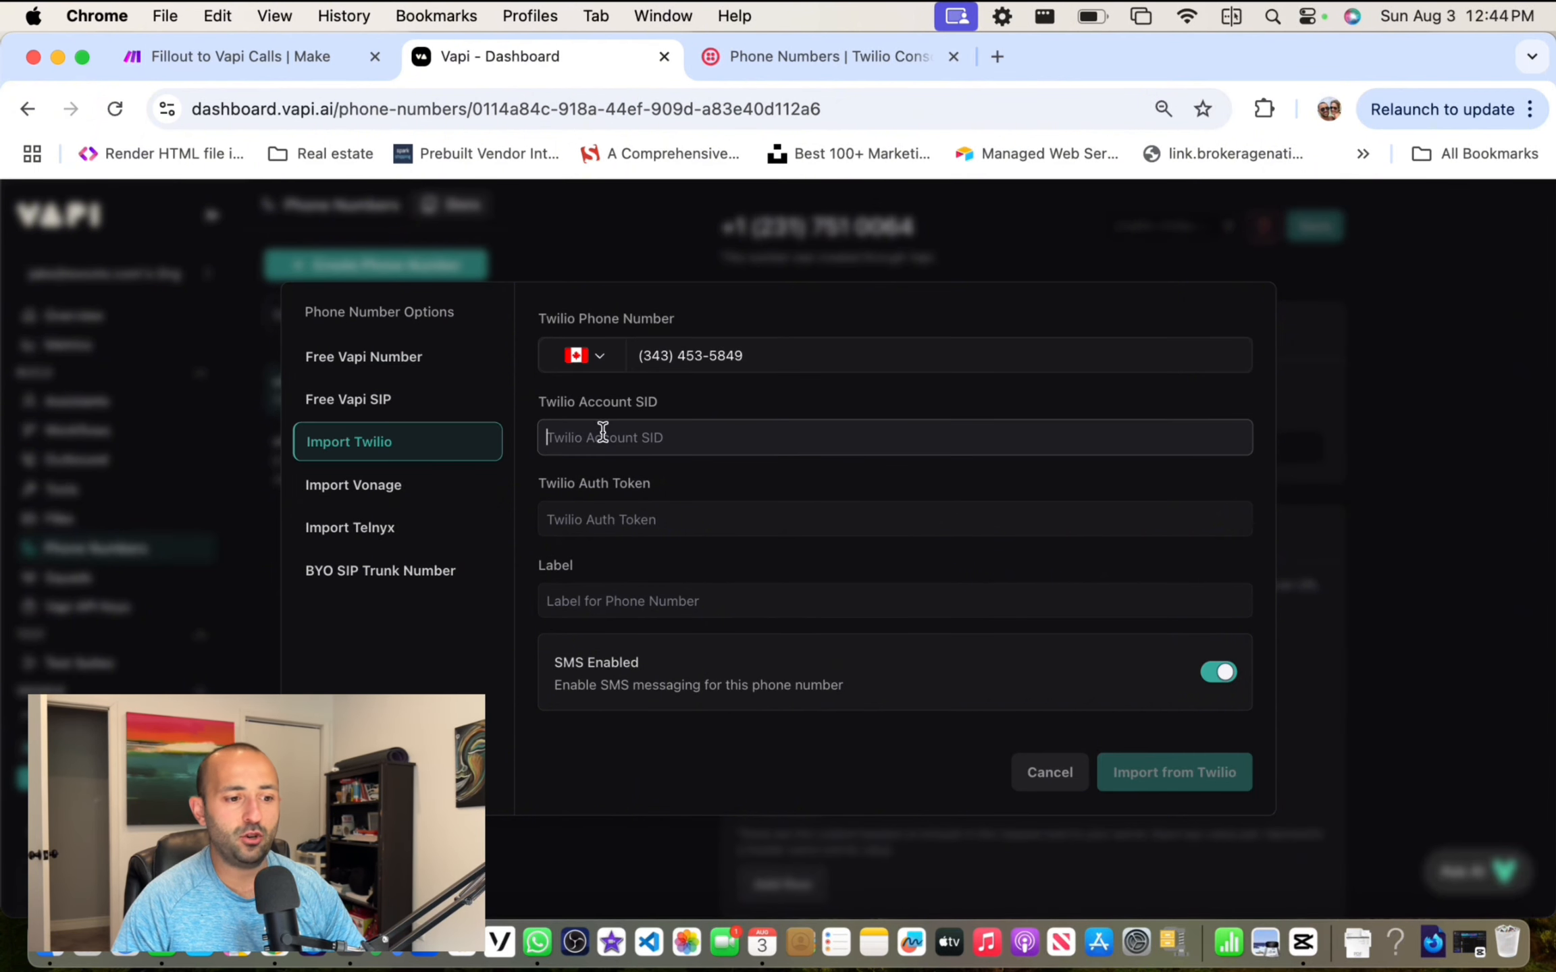
{"action": "left_click", "coordinate": [645, 512]}
{"action": "left_click", "coordinate": [806, 58]}
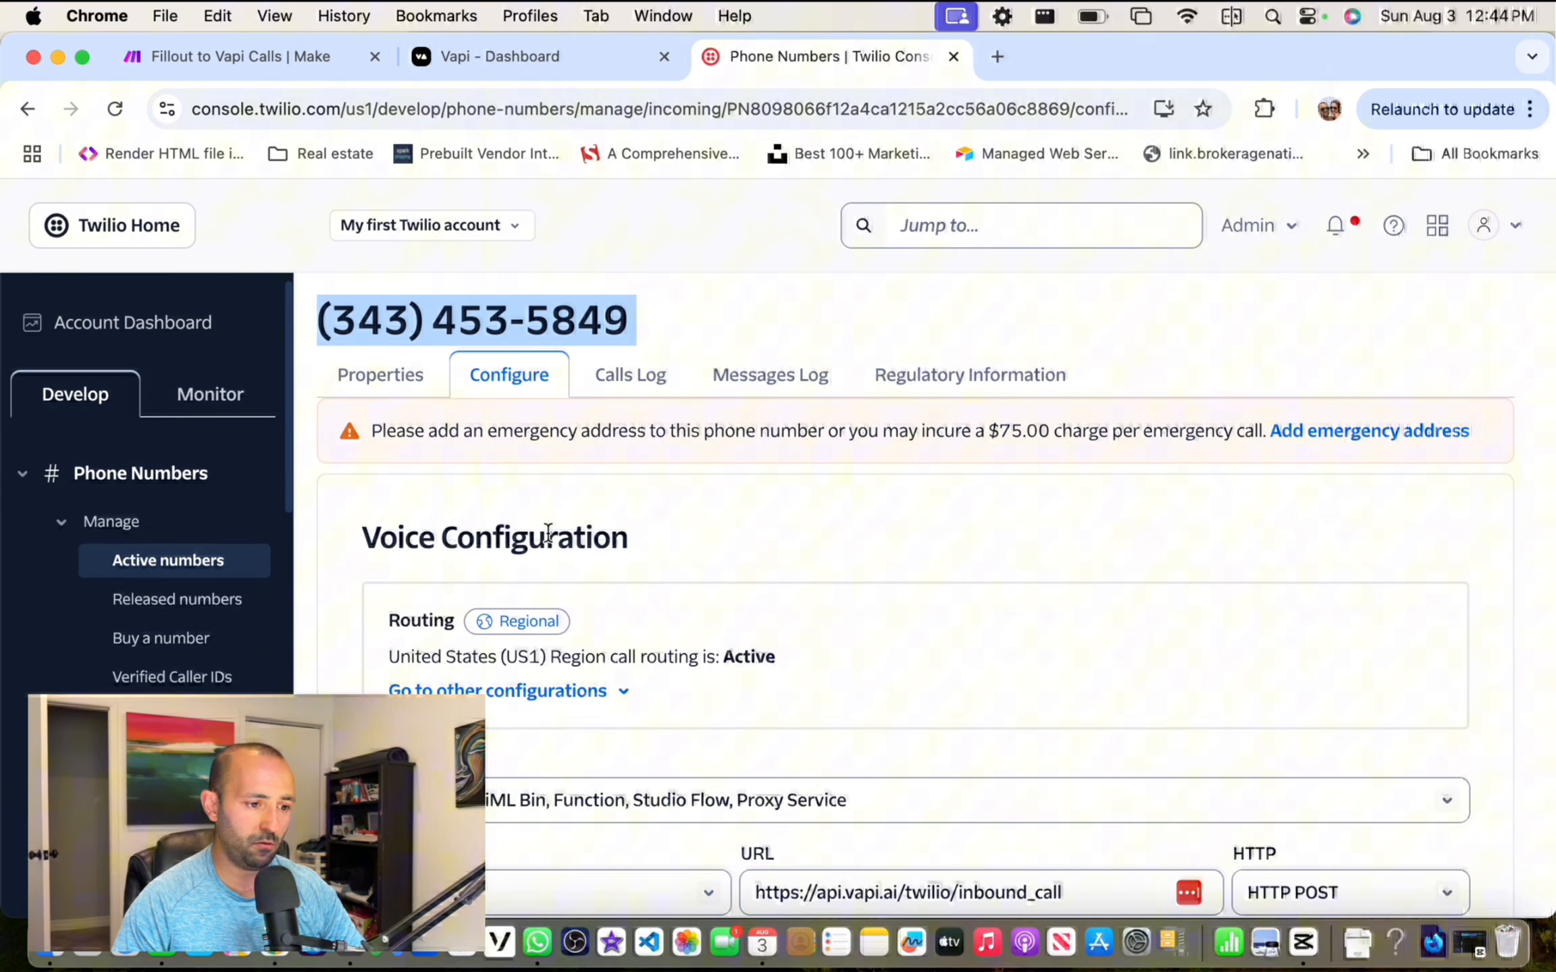
{"action": "left_click", "coordinate": [139, 325]}
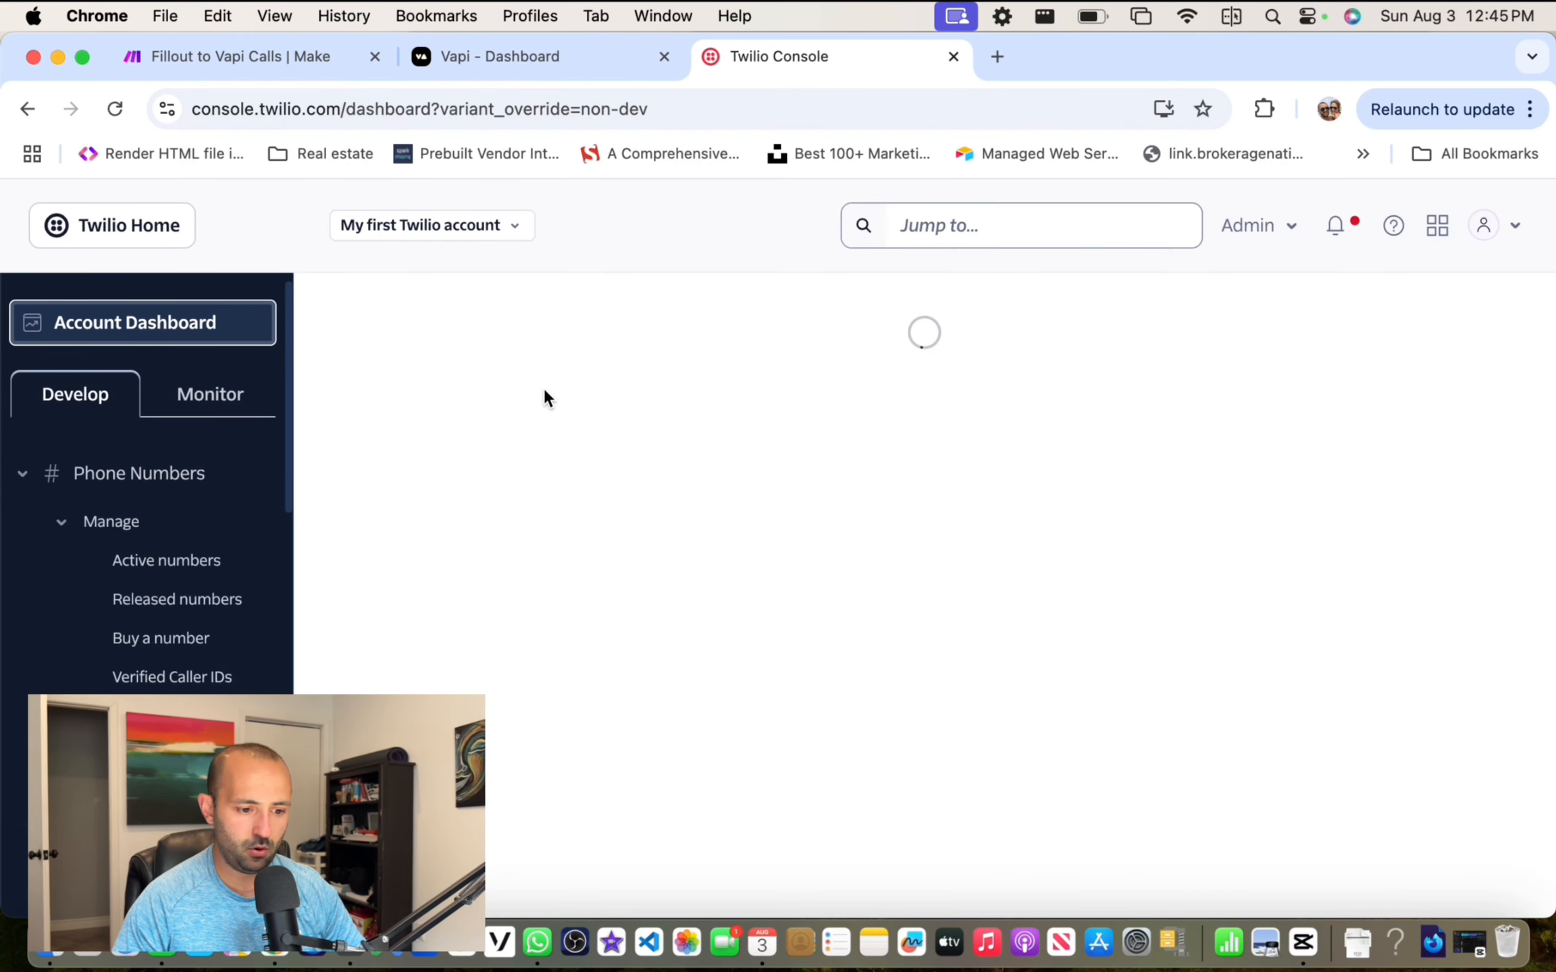
{"action": "scroll", "coordinate": [539, 439], "scroll_direction": "down", "scroll_amount": 10}
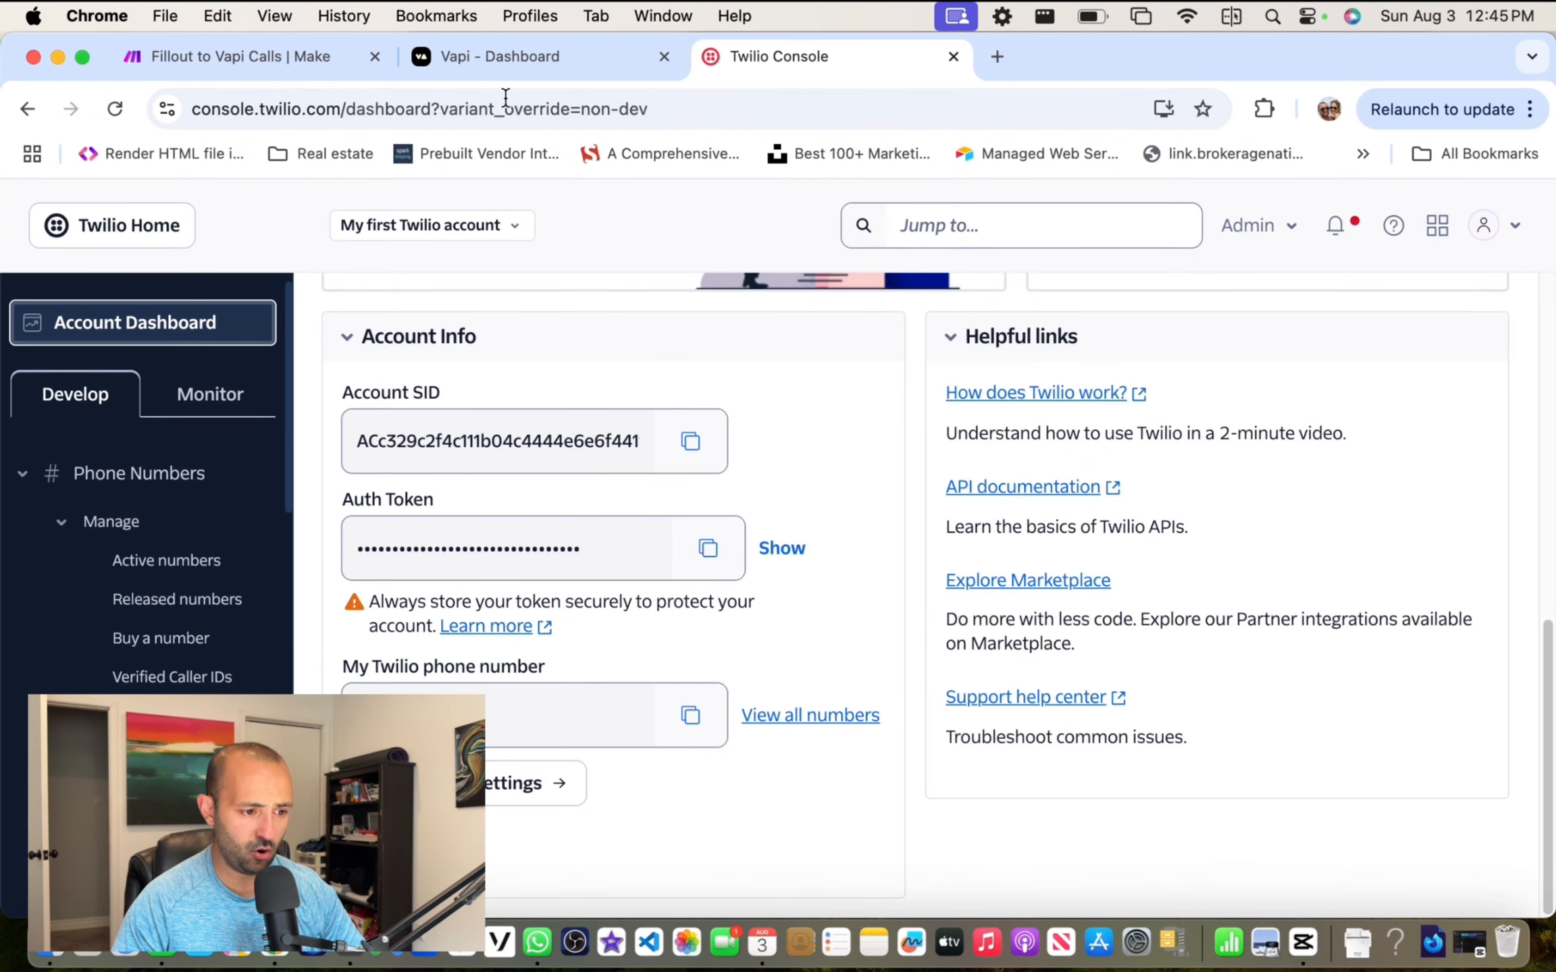
{"action": "left_click", "coordinate": [543, 61]}
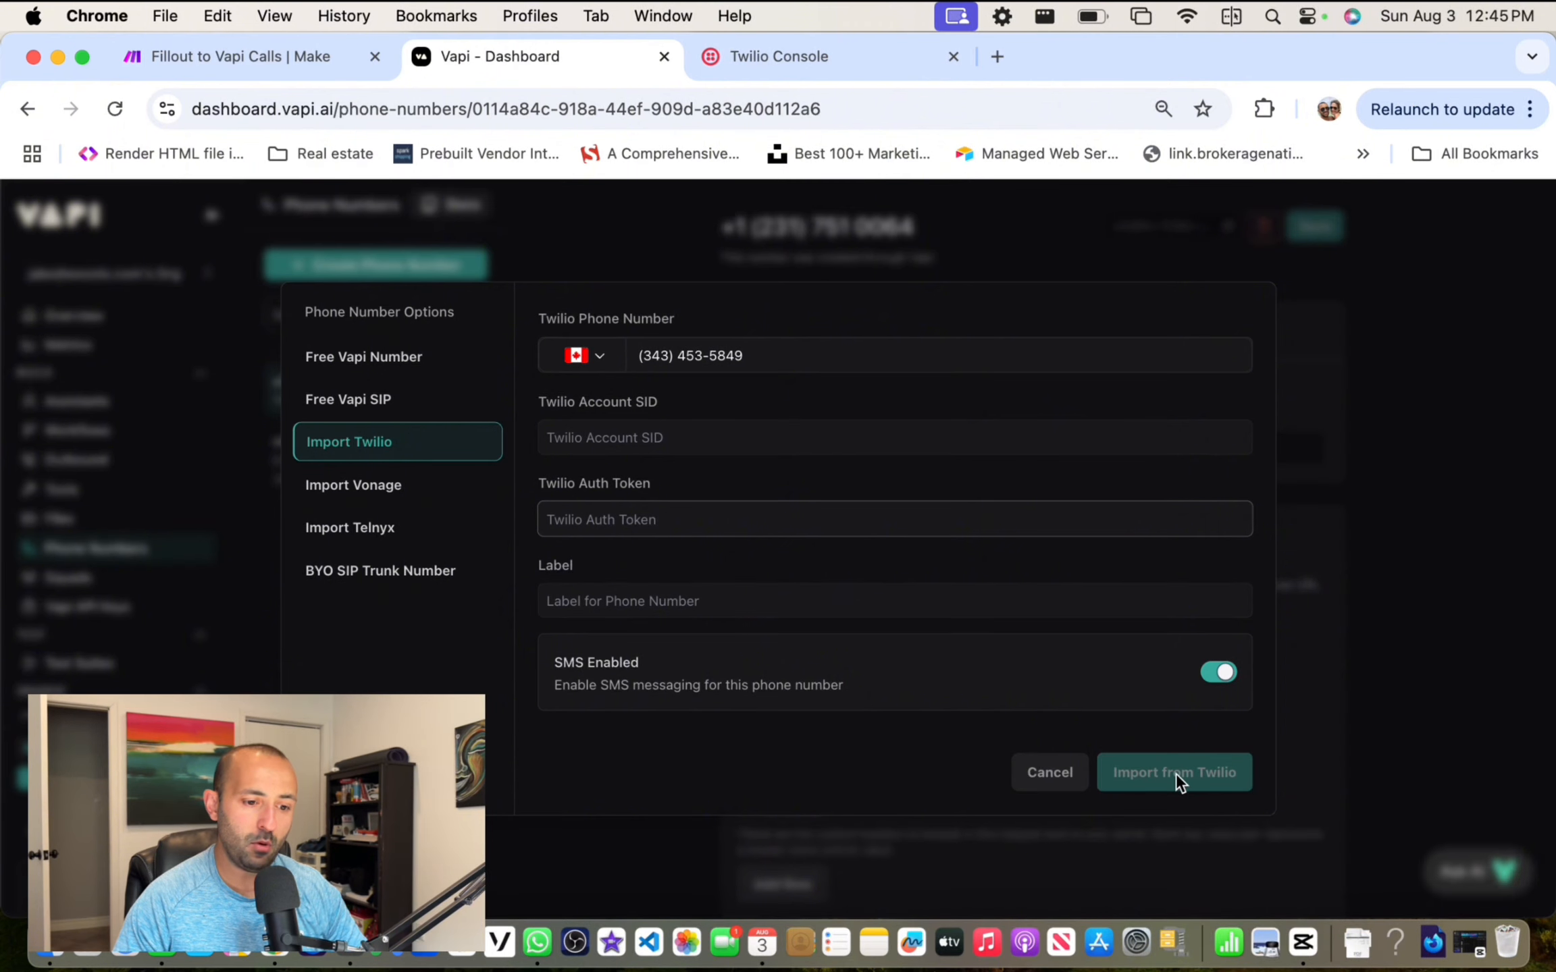
{"action": "left_click", "coordinate": [1374, 413]}
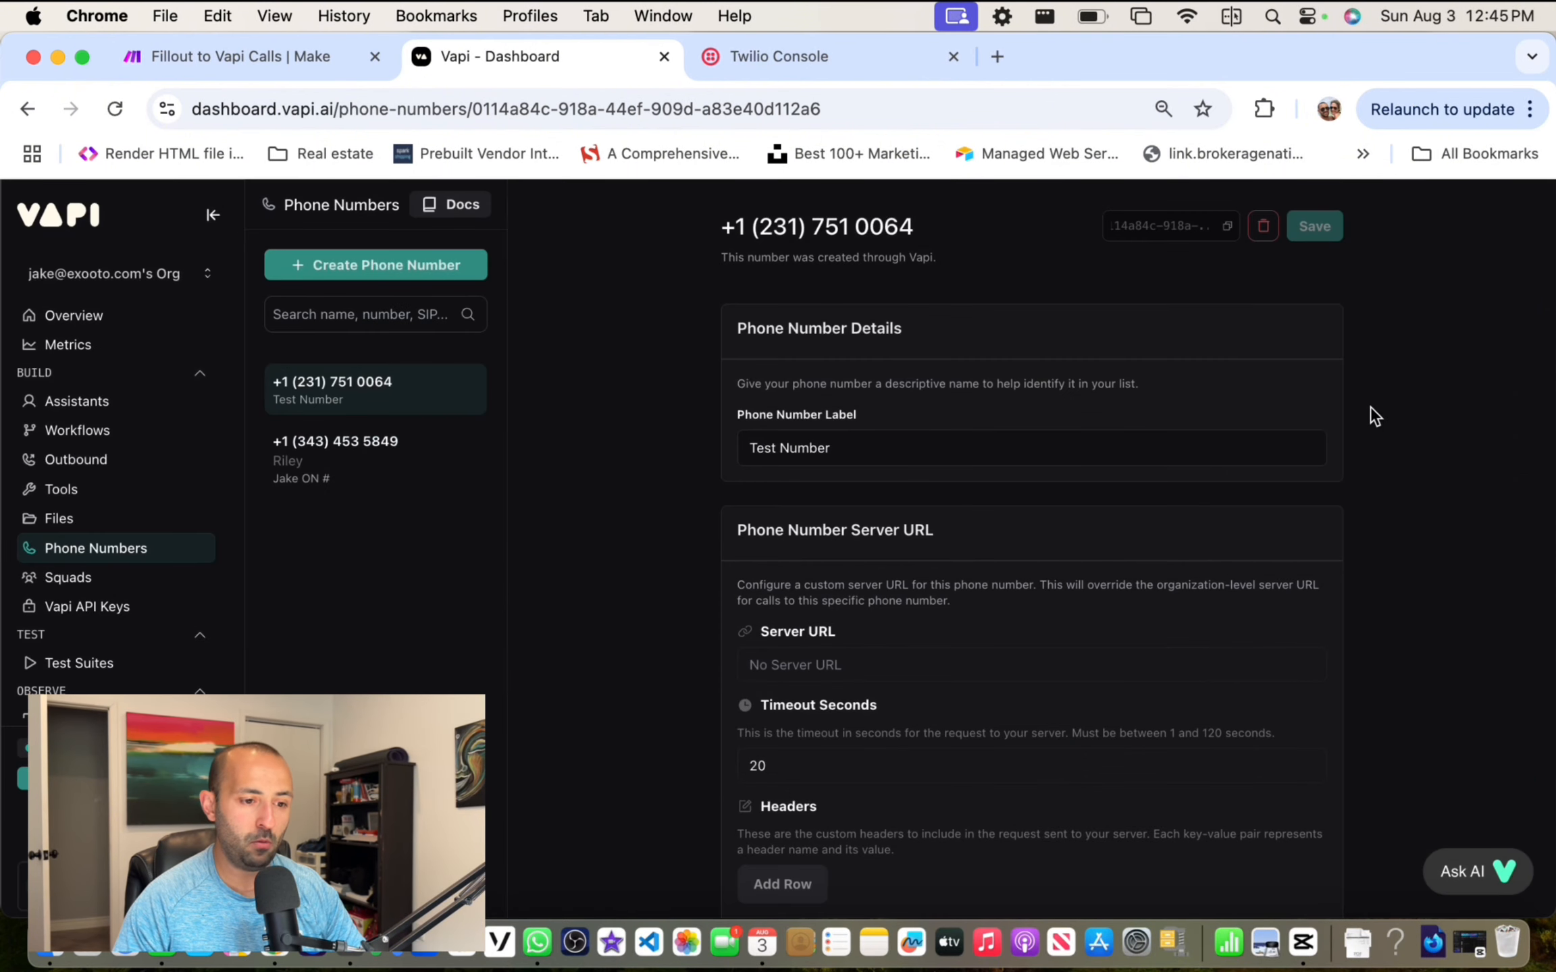
Step: Assign Riley as the inbound assistant on the imported Canadian number
{"action": "left_click", "coordinate": [307, 470]}
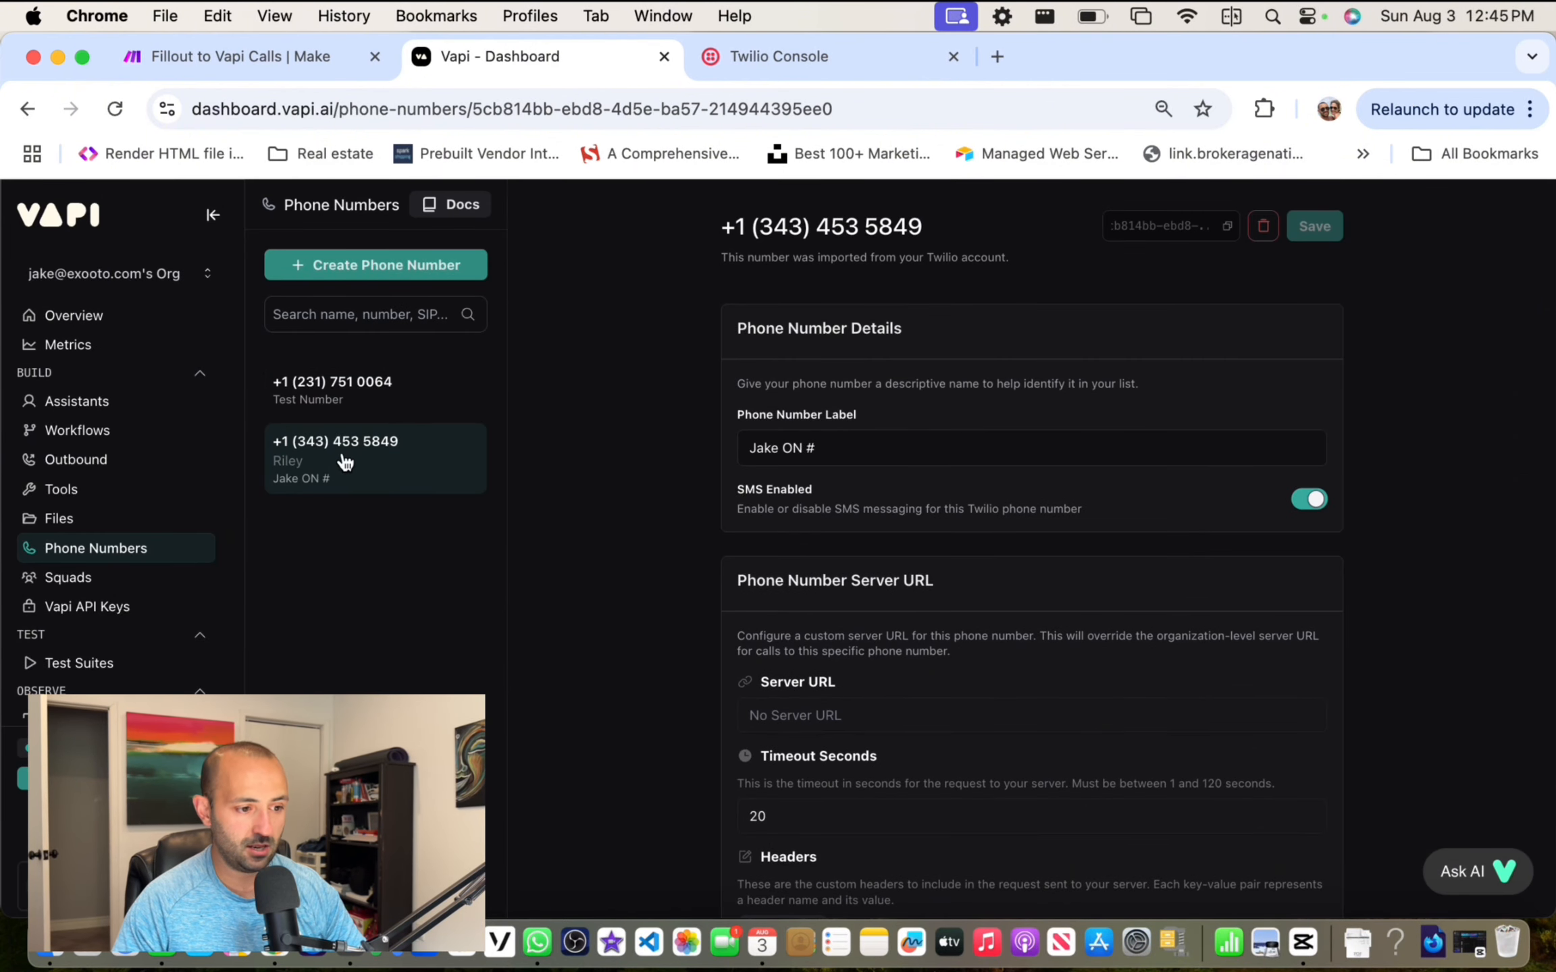
{"action": "scroll", "coordinate": [790, 446], "scroll_direction": "down", "scroll_amount": 5}
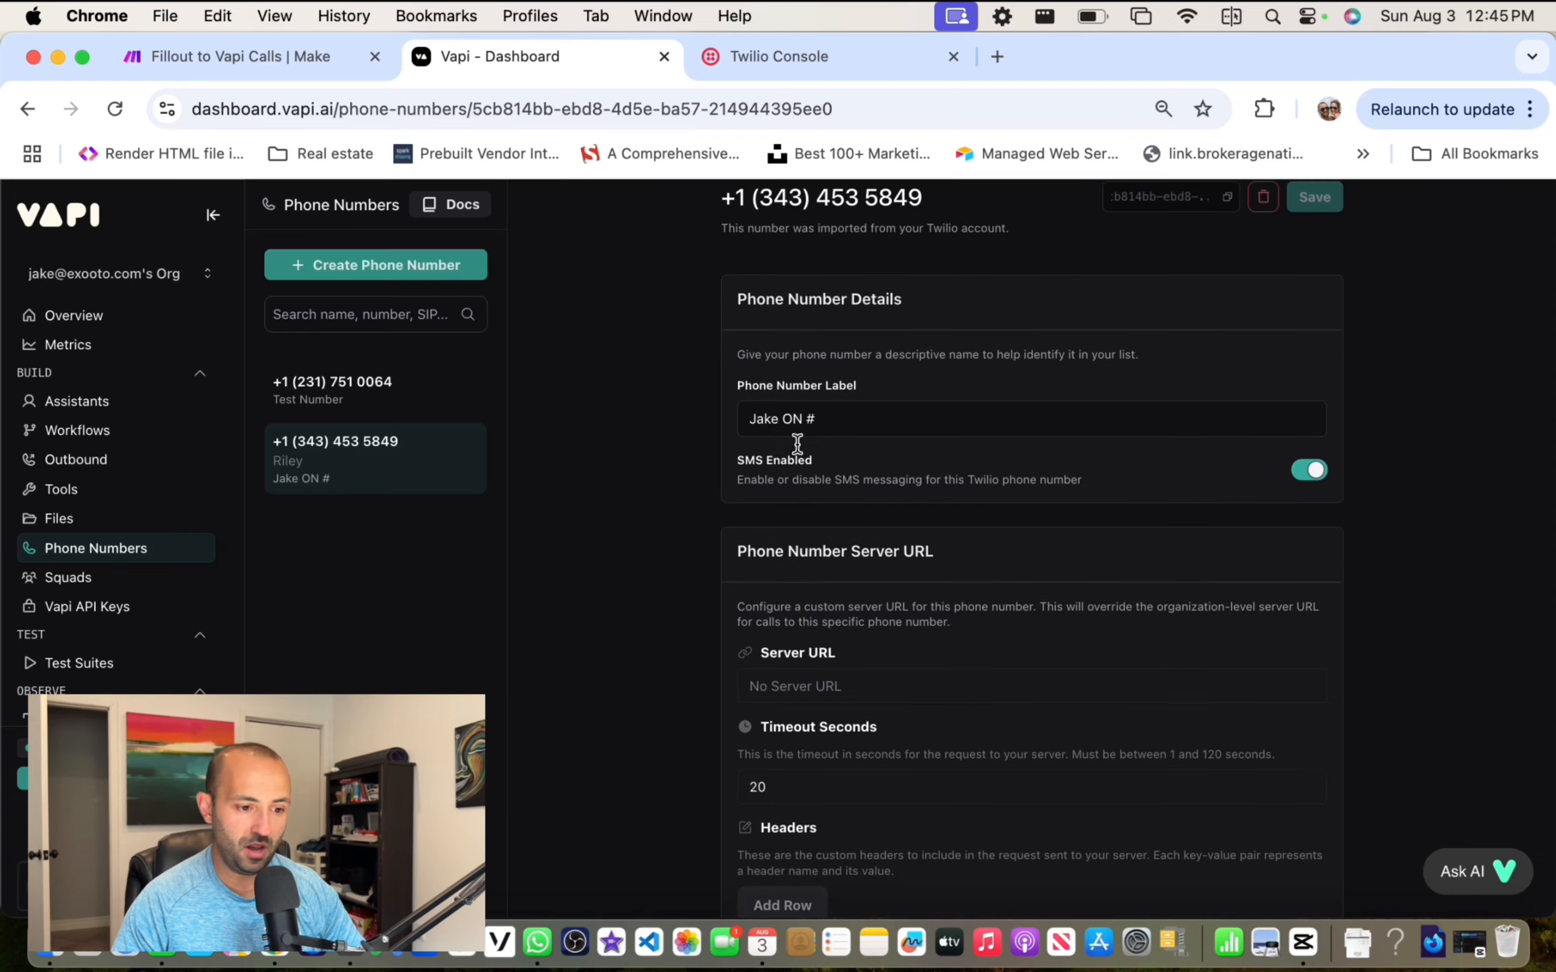
{"action": "scroll", "coordinate": [796, 442], "scroll_direction": "down", "scroll_amount": 8}
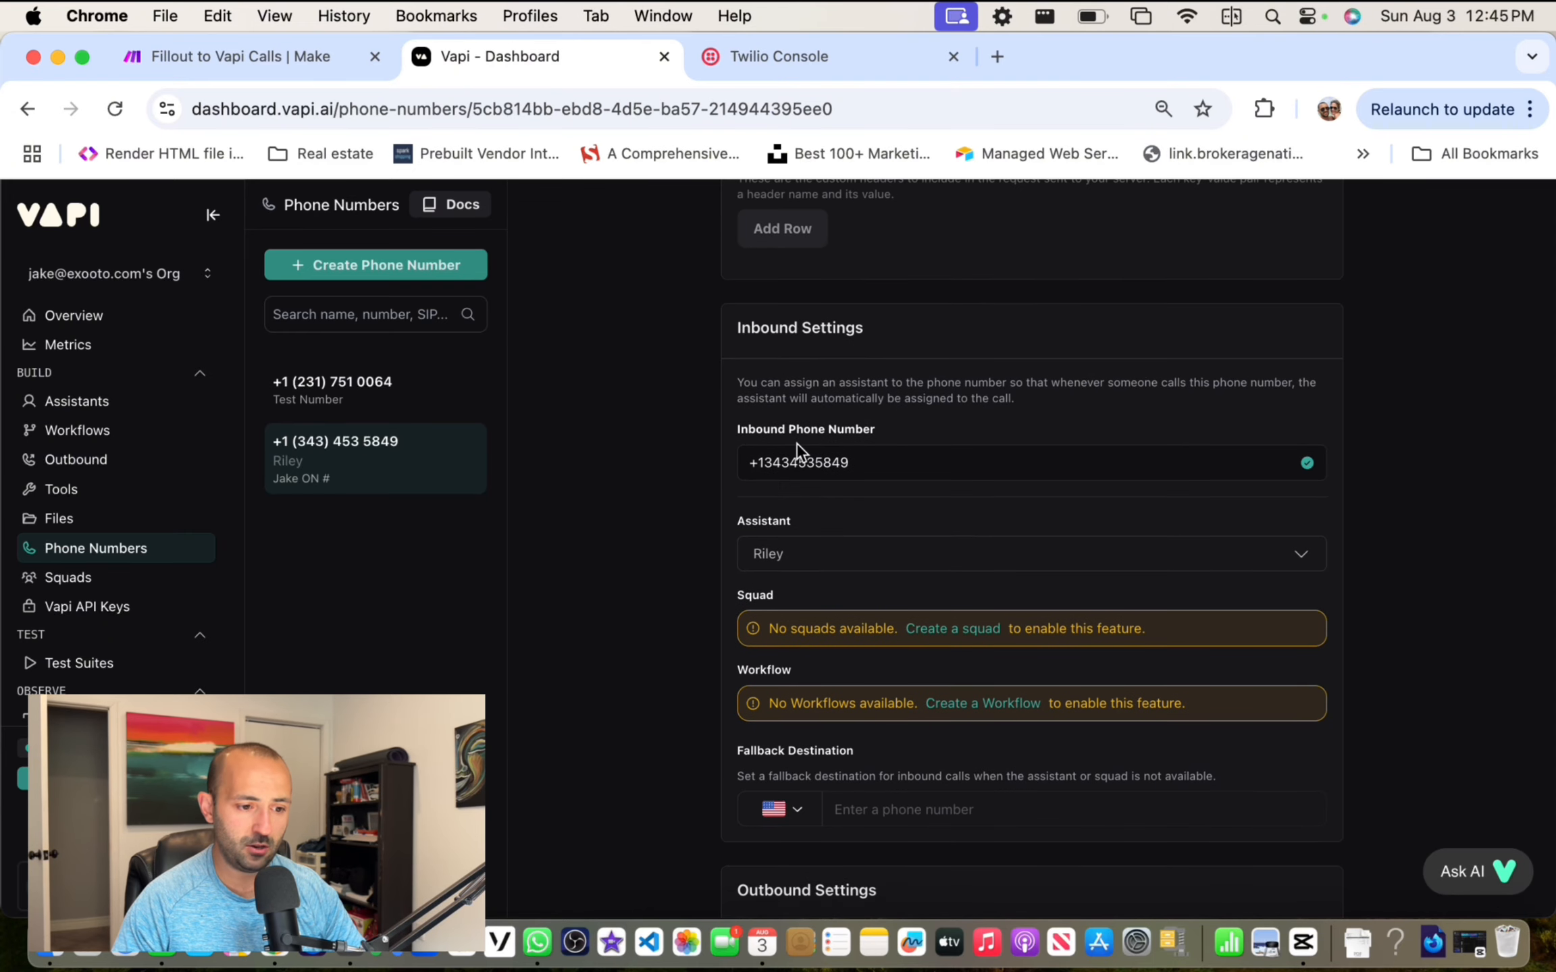
{"action": "left_click", "coordinate": [844, 524]}
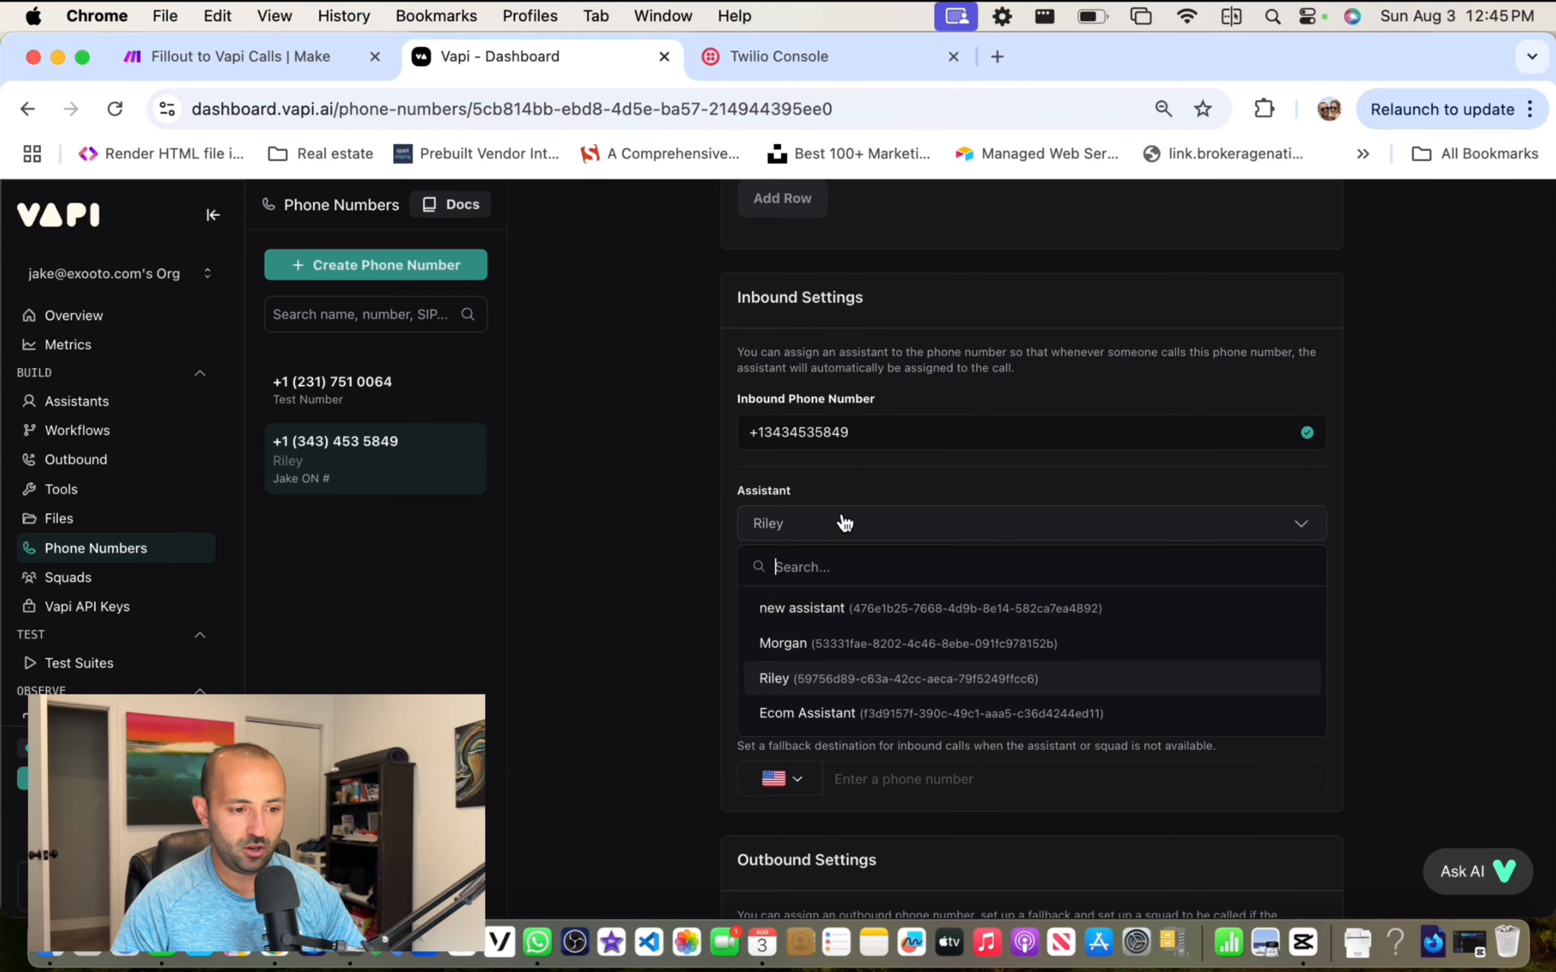
{"action": "left_click", "coordinate": [868, 682]}
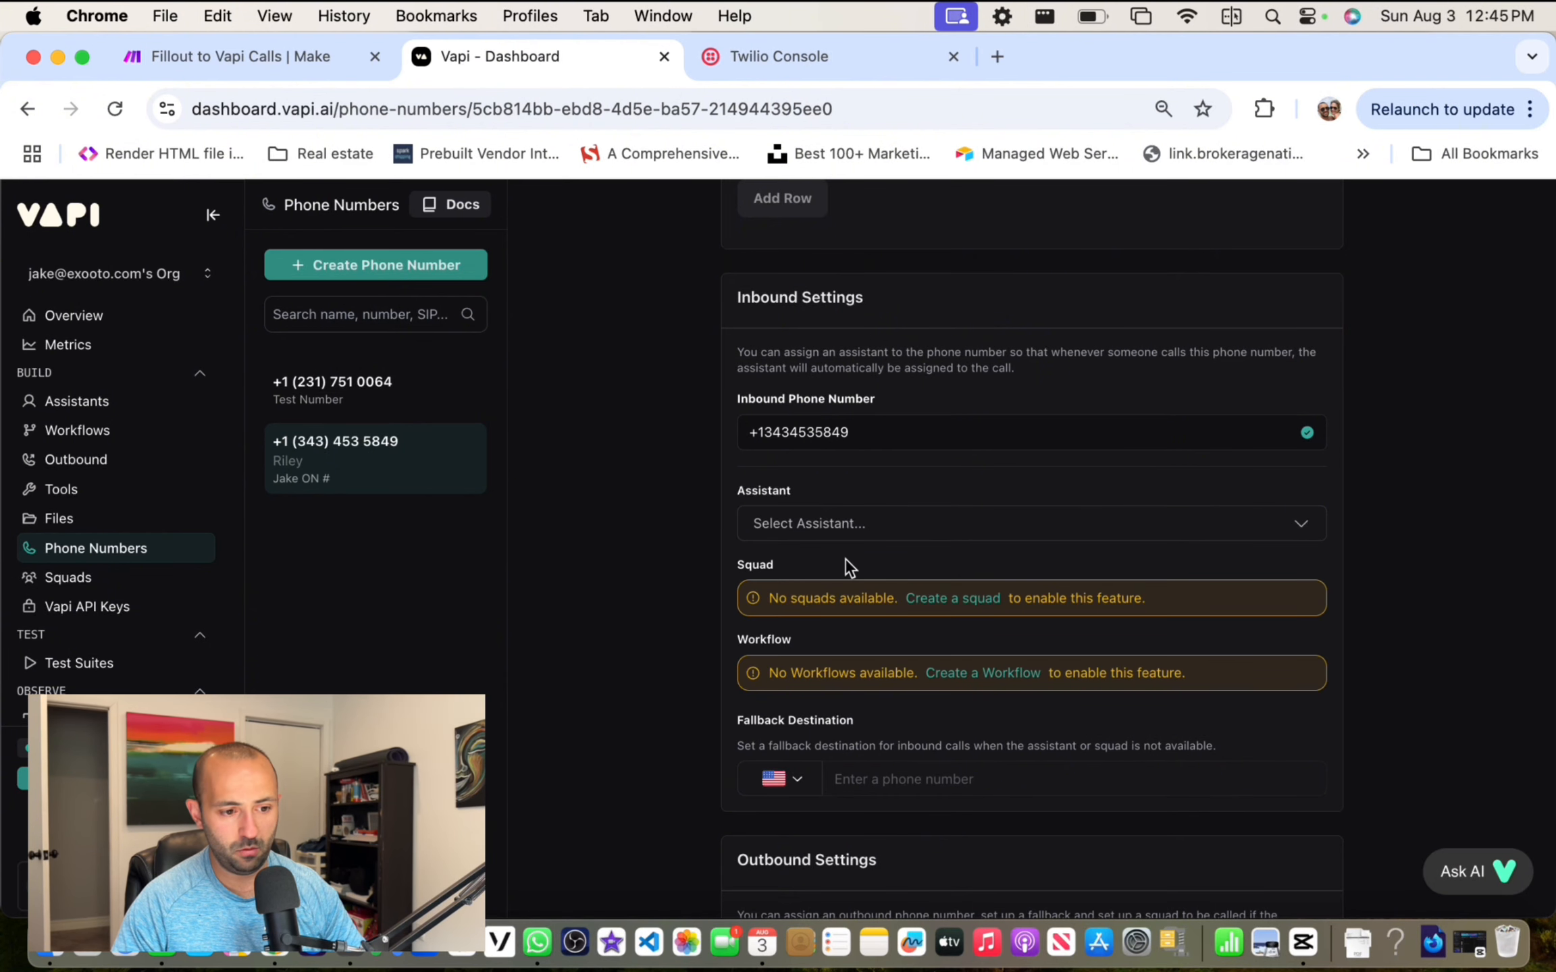
{"action": "left_click", "coordinate": [851, 526]}
{"action": "left_click", "coordinate": [833, 672]}
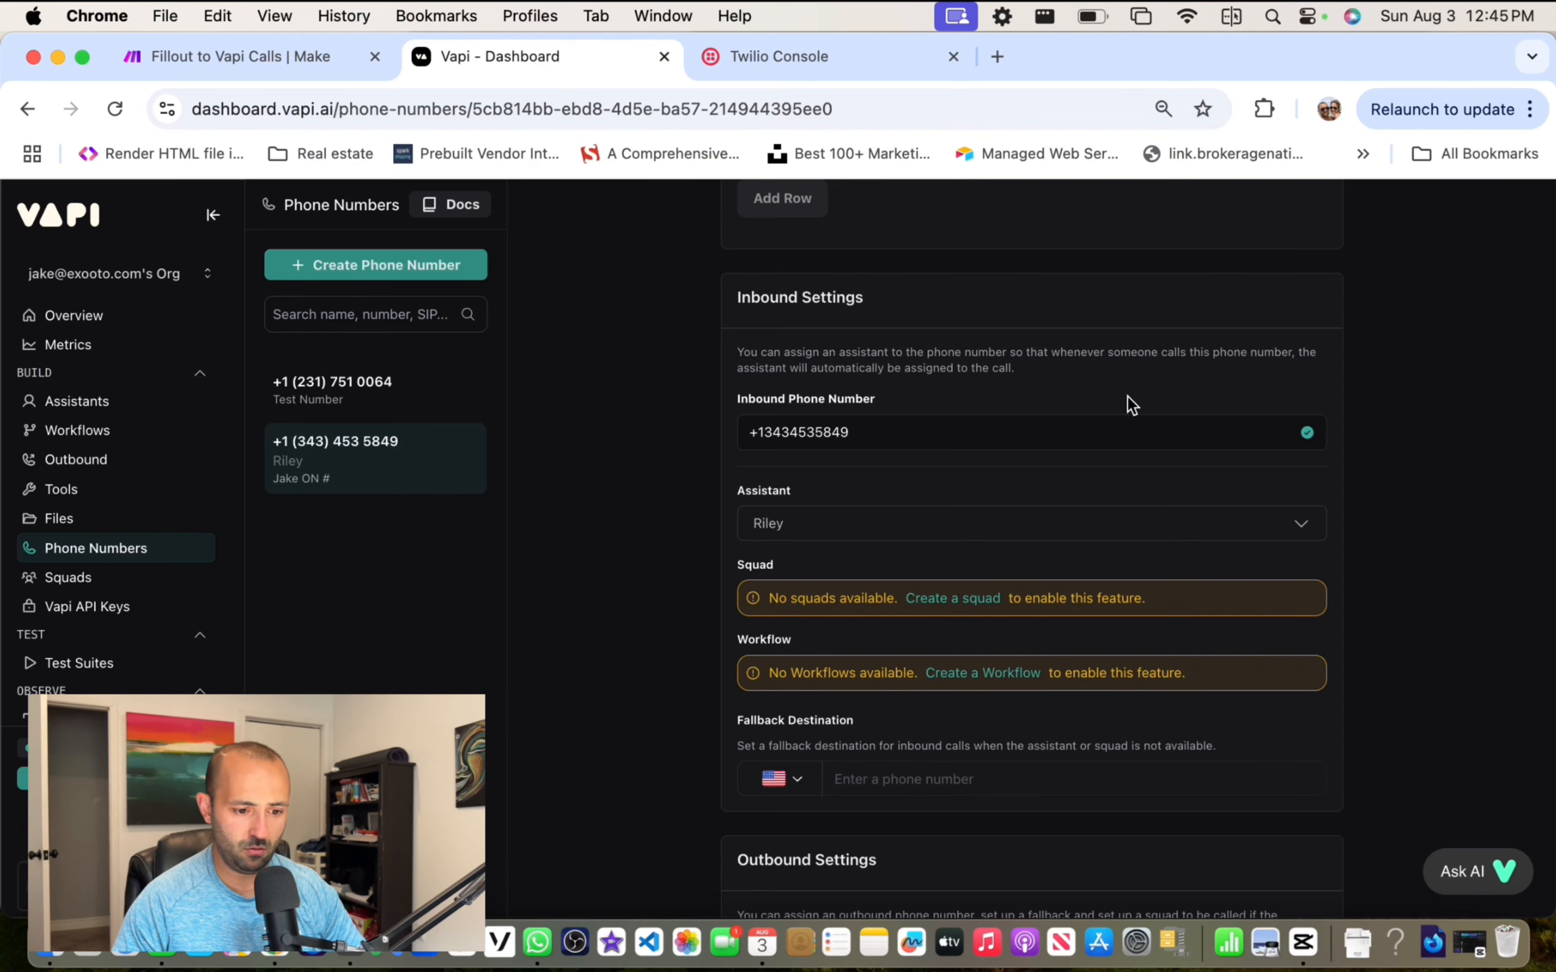
{"action": "mouse_move", "coordinate": [1549, 397]}
{"action": "left_mouse_down"}
{"action": "mouse_move", "coordinate": [1063, 392]}
{"action": "mouse_move", "coordinate": [1531, 405]}
{"action": "left_mouse_up"}
{"action": "scroll", "coordinate": [1077, 432], "scroll_direction": "down", "scroll_amount": 10}
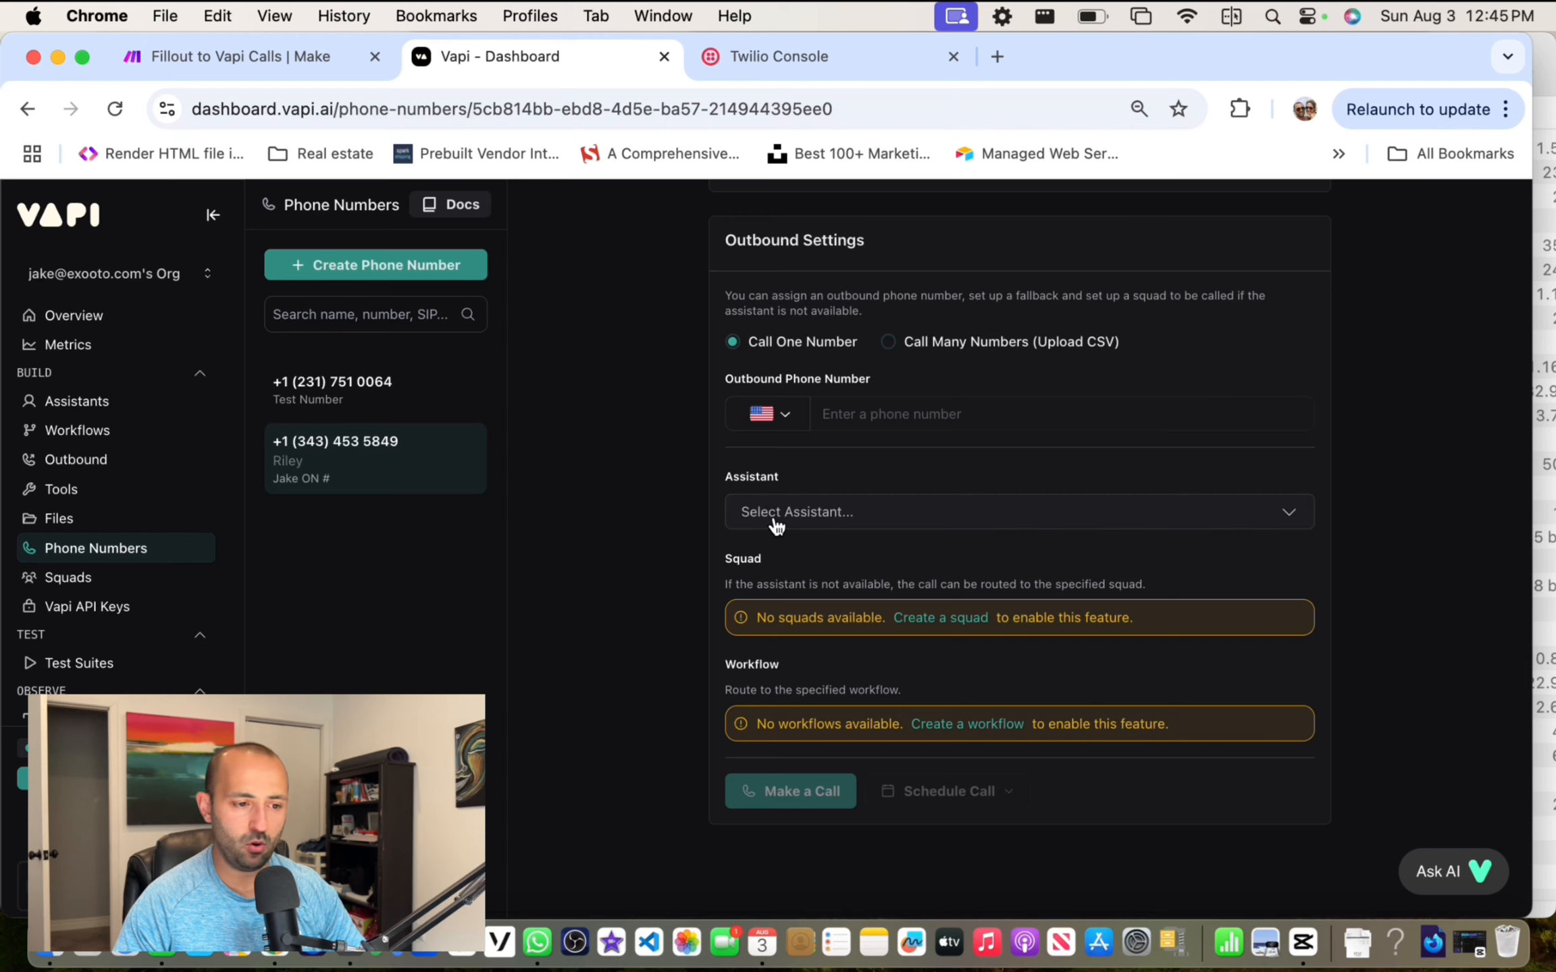
Step: Choose Riley as the outbound assistant for the imported phone number
{"action": "scroll", "coordinate": [803, 511], "scroll_direction": "up", "scroll_amount": 2}
{"action": "left_click", "coordinate": [805, 603]}
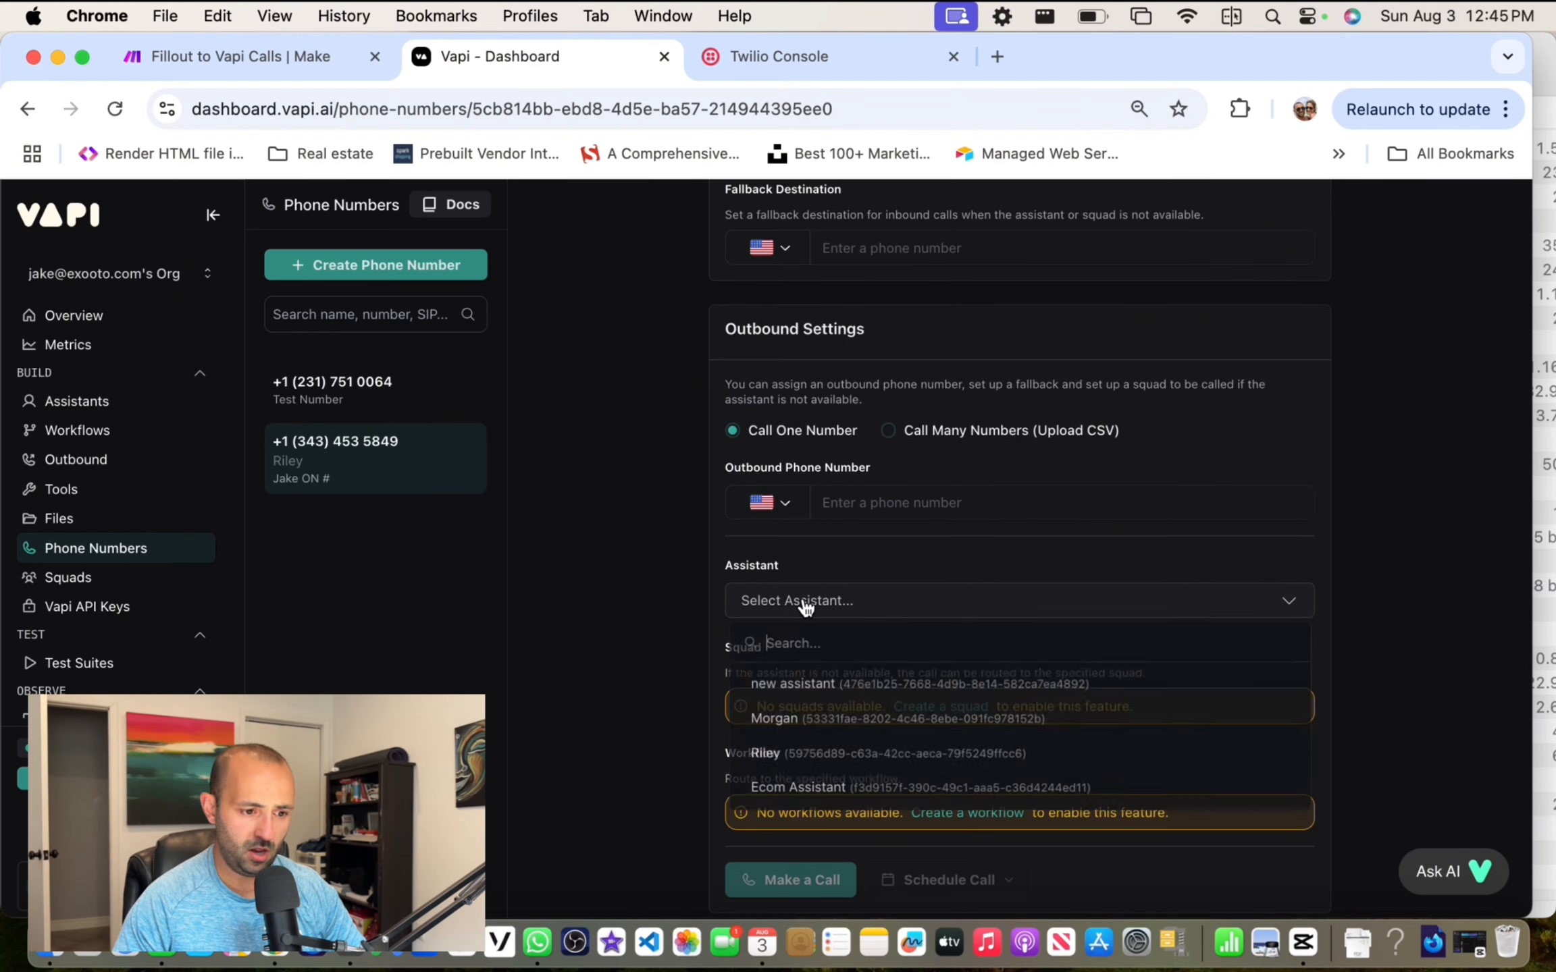
{"action": "left_click", "coordinate": [812, 758]}
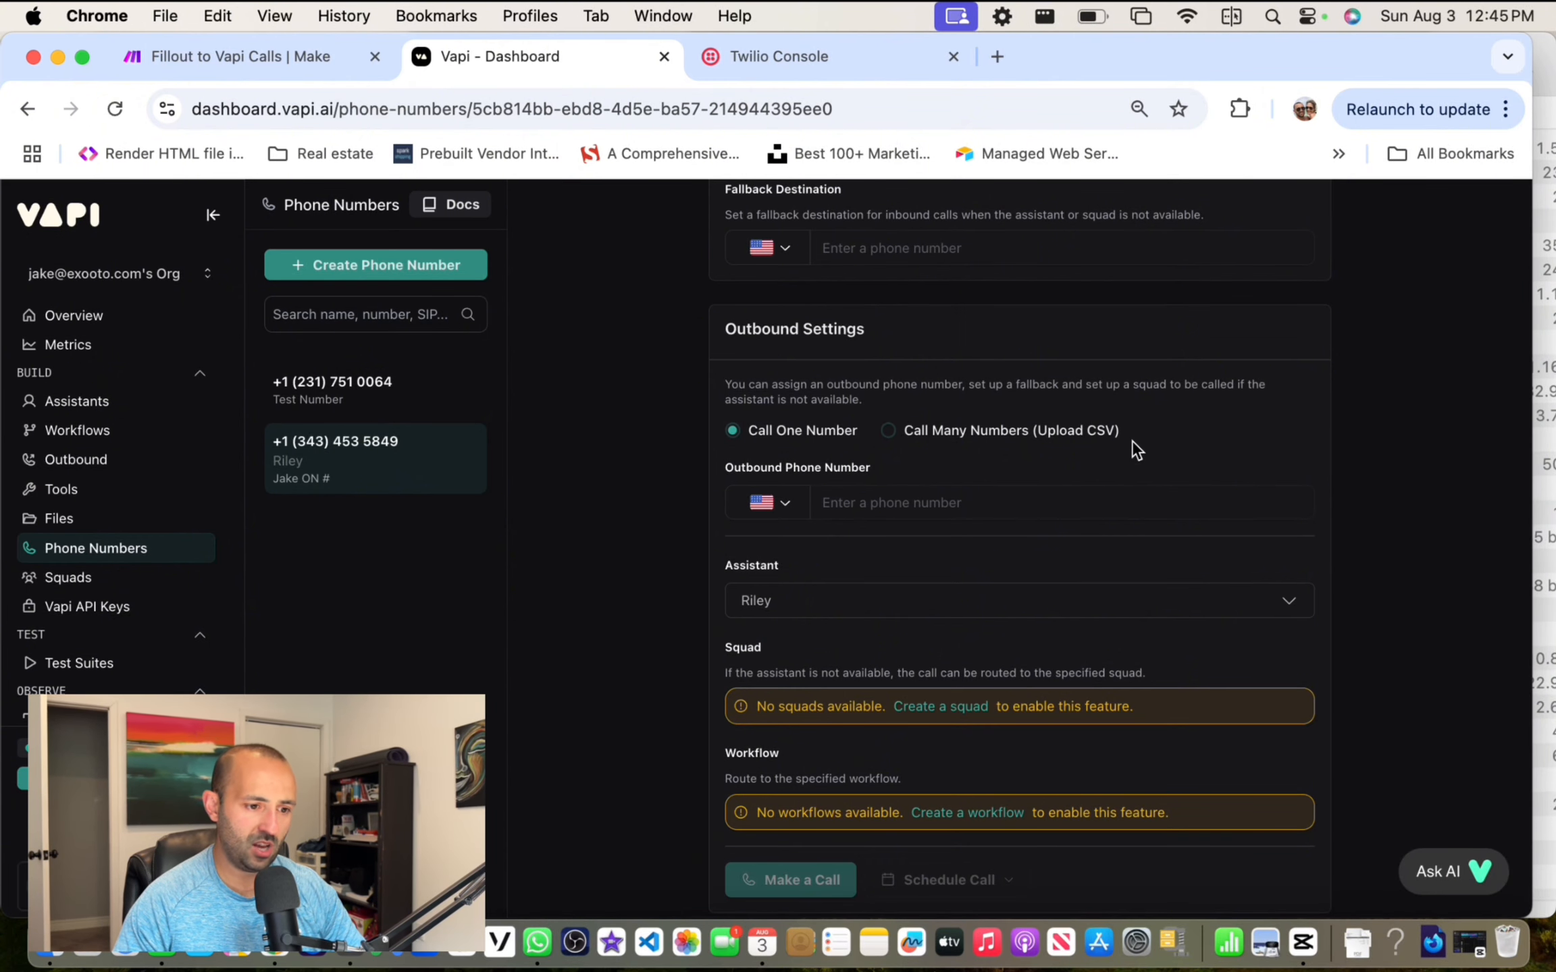
Step: Save the phone number's settings and go back to the Make scenario
{"action": "scroll", "coordinate": [1132, 440], "scroll_direction": "up", "scroll_amount": 10}
{"action": "scroll", "coordinate": [878, 462], "scroll_direction": "up", "scroll_amount": 2}
{"action": "scroll", "coordinate": [964, 456], "scroll_direction": "down", "scroll_amount": 11}
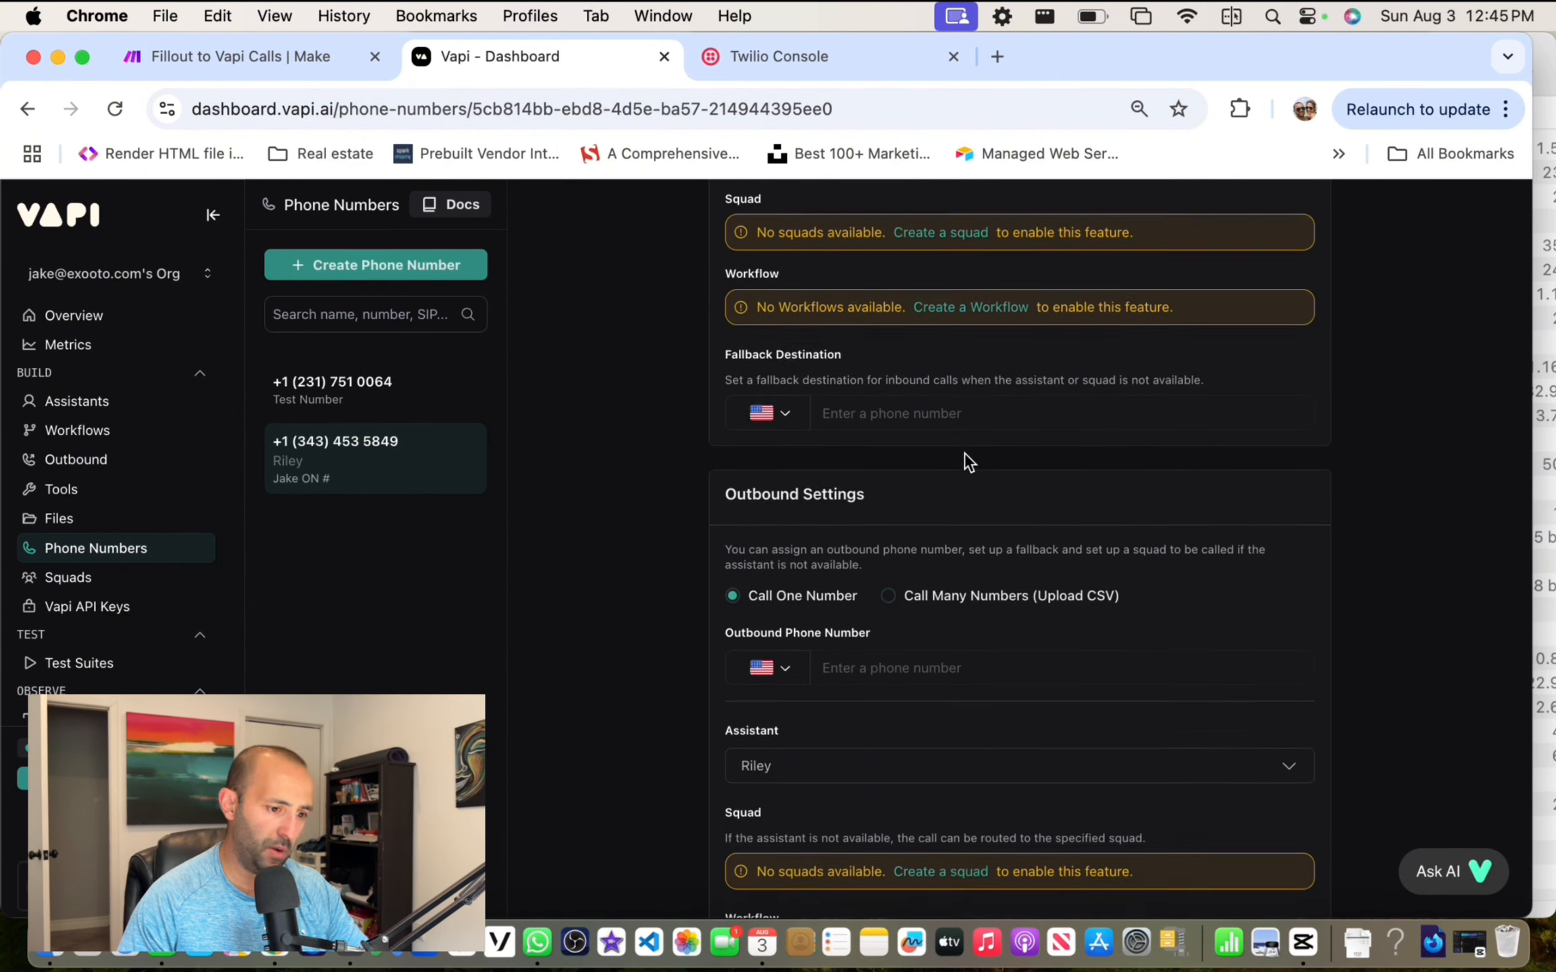
{"action": "scroll", "coordinate": [964, 455], "scroll_direction": "up", "scroll_amount": 5}
{"action": "scroll", "coordinate": [964, 452], "scroll_direction": "up", "scroll_amount": 2}
{"action": "scroll", "coordinate": [964, 452], "scroll_direction": "down", "scroll_amount": 7}
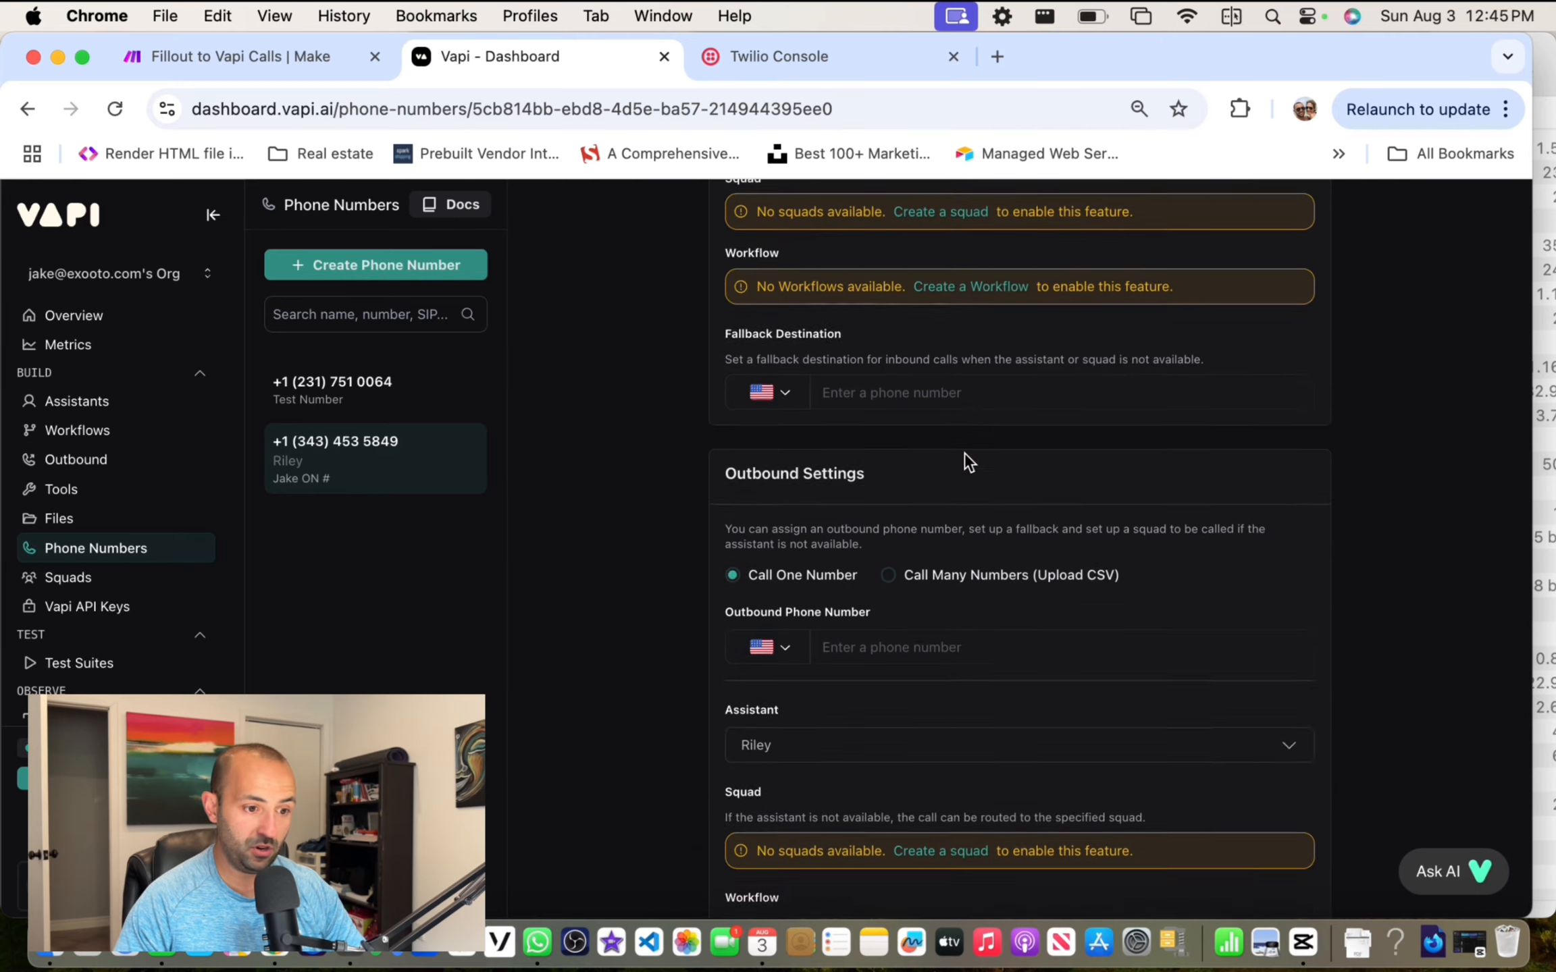
{"action": "scroll", "coordinate": [966, 455], "scroll_direction": "up", "scroll_amount": 15}
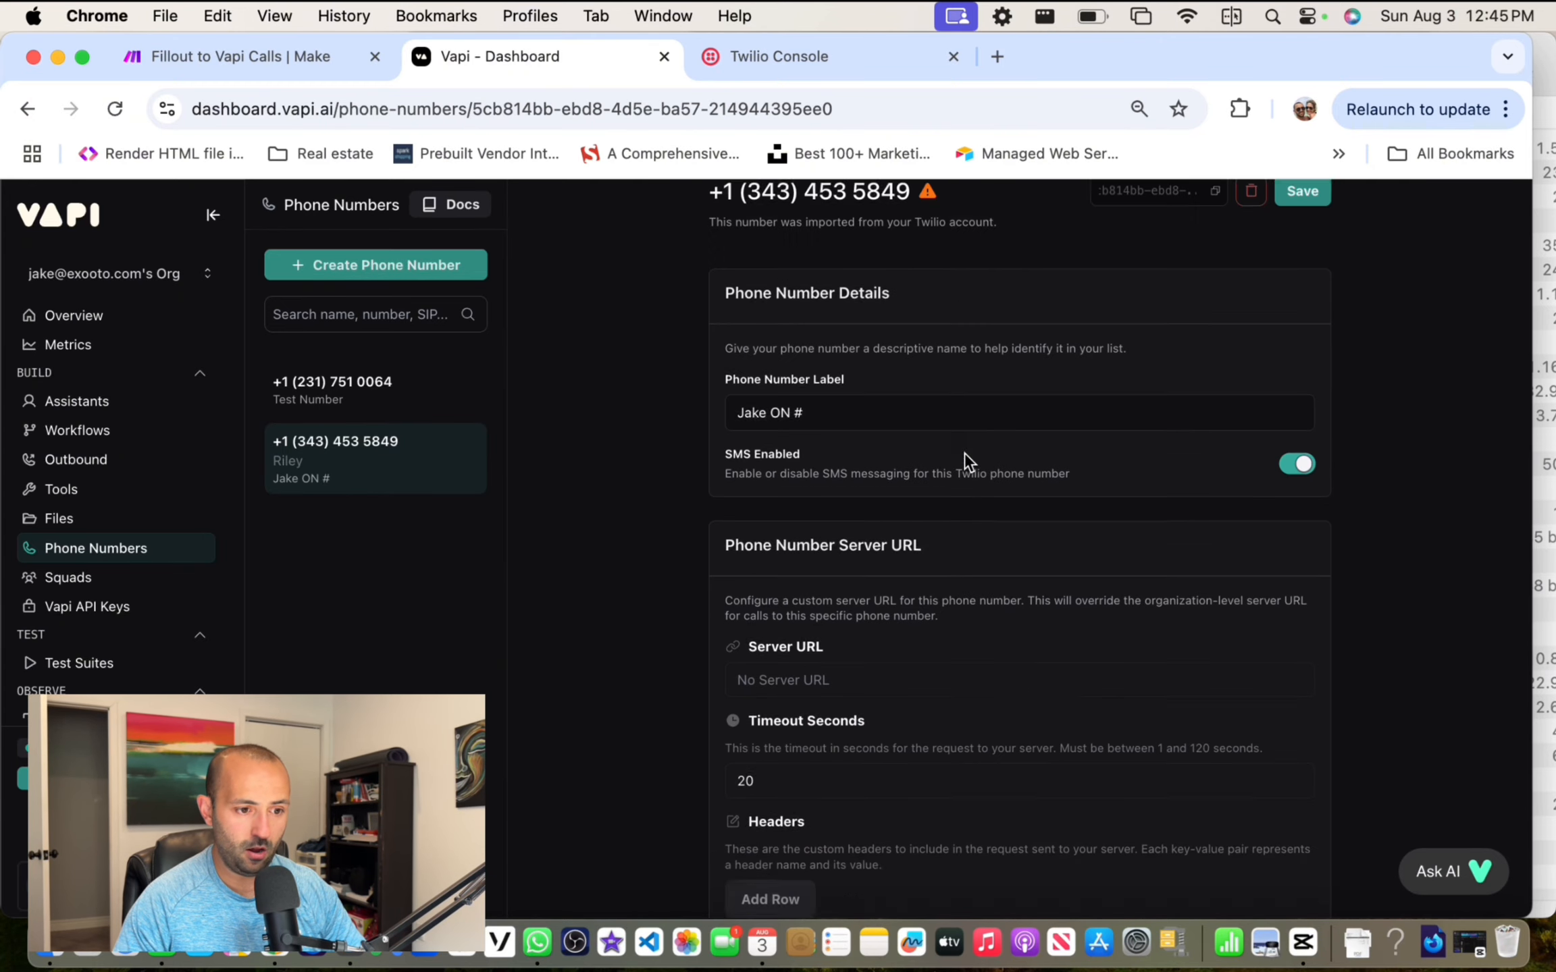
{"action": "left_click", "coordinate": [1301, 227]}
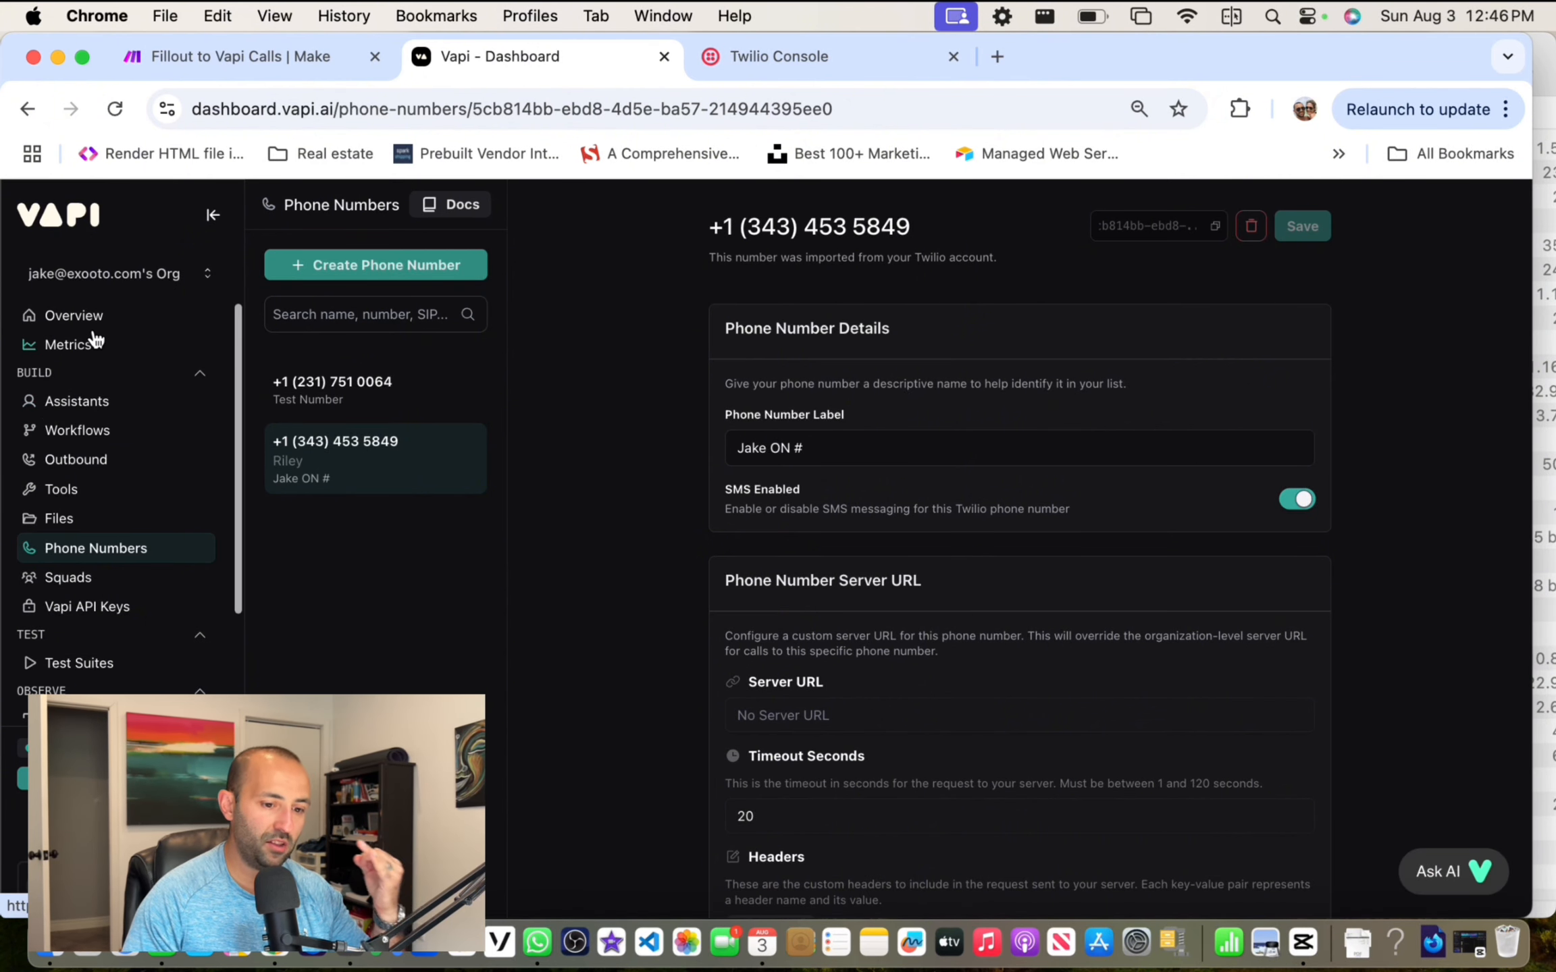
{"action": "left_click", "coordinate": [267, 61]}
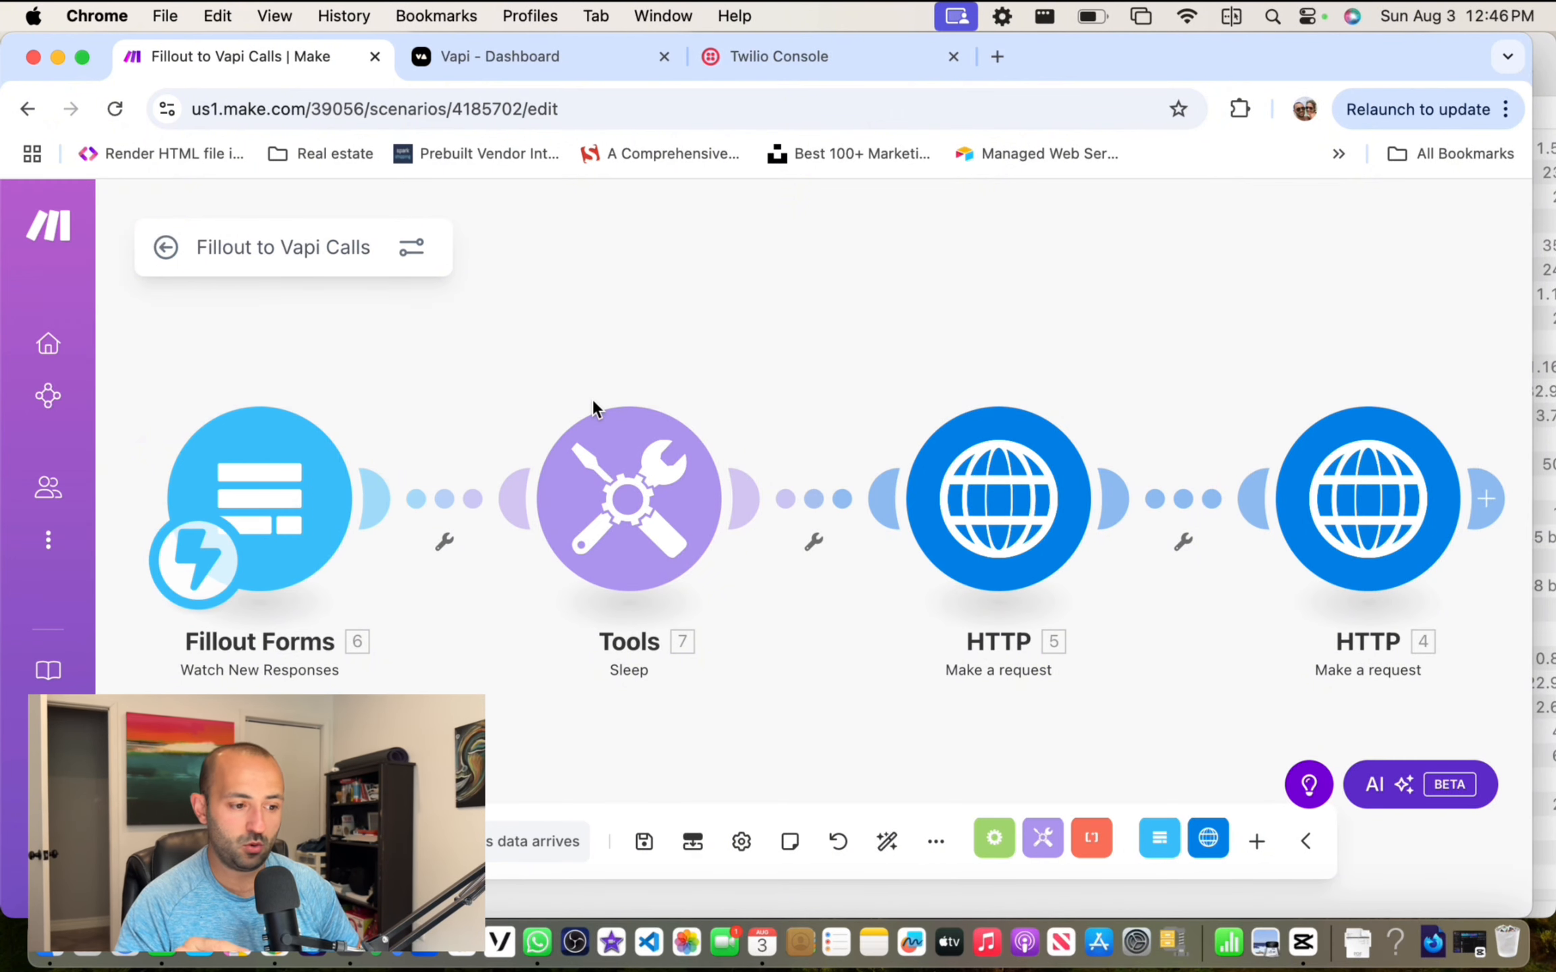
{"action": "scroll", "coordinate": [634, 325], "scroll_direction": "down", "scroll_amount": 3}
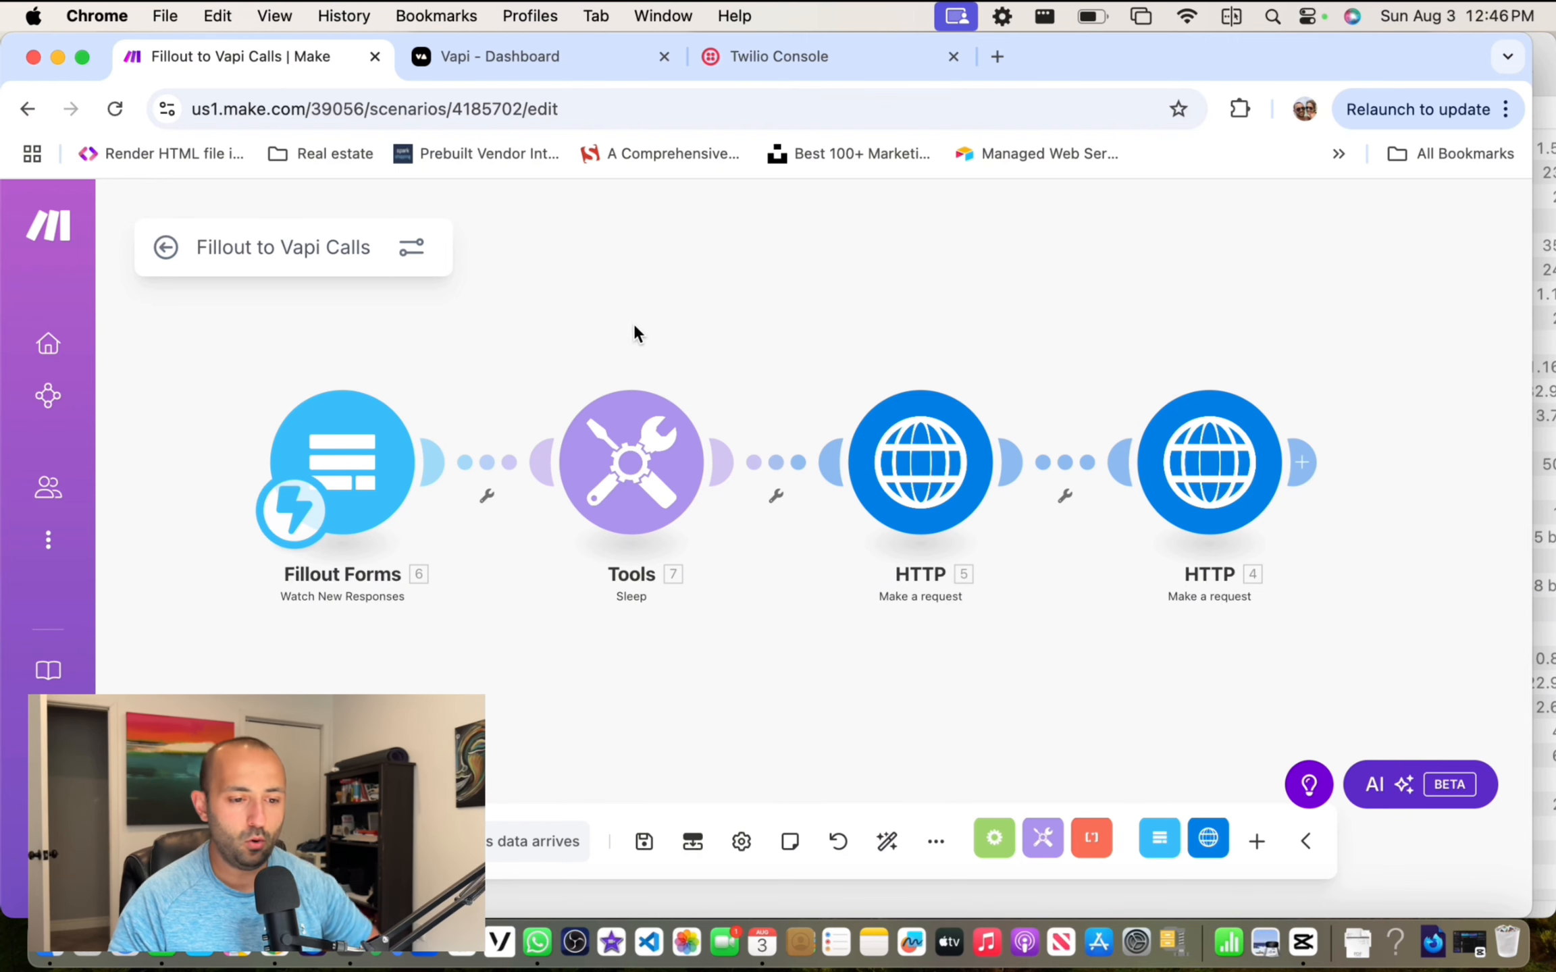
{"action": "mouse_move", "coordinate": [621, 330]}
{"action": "left_mouse_down"}
{"action": "mouse_move", "coordinate": [643, 283]}
{"action": "mouse_move", "coordinate": [595, 324]}
{"action": "left_mouse_up"}
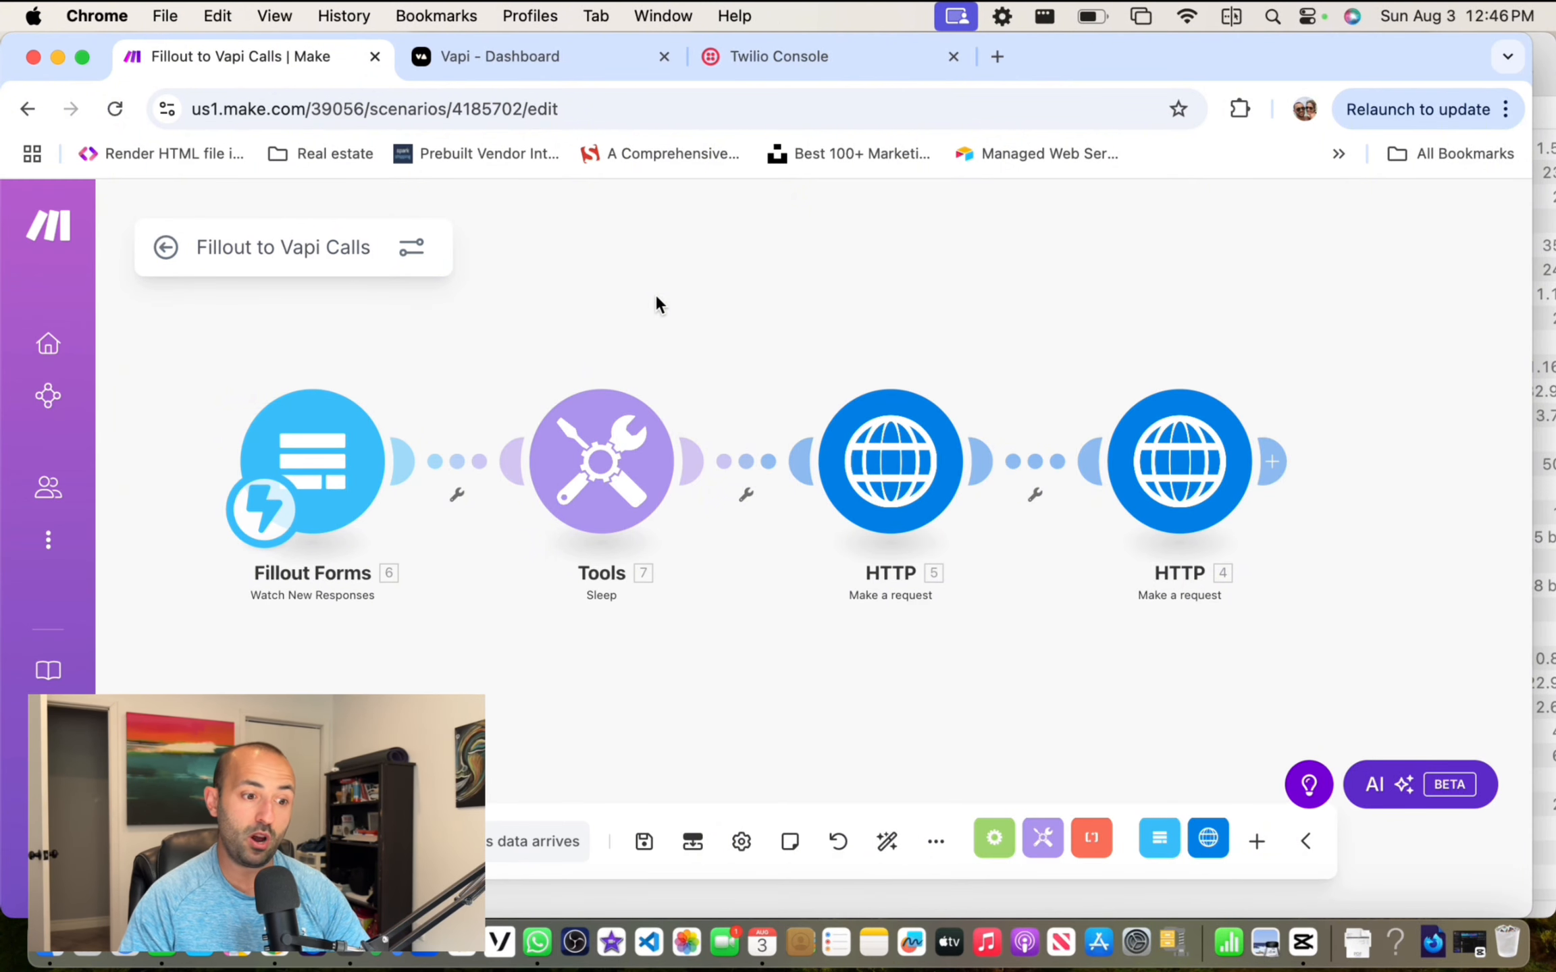
{"action": "left_click_drag", "start_coordinate": [658, 294], "coordinate": [682, 289]}
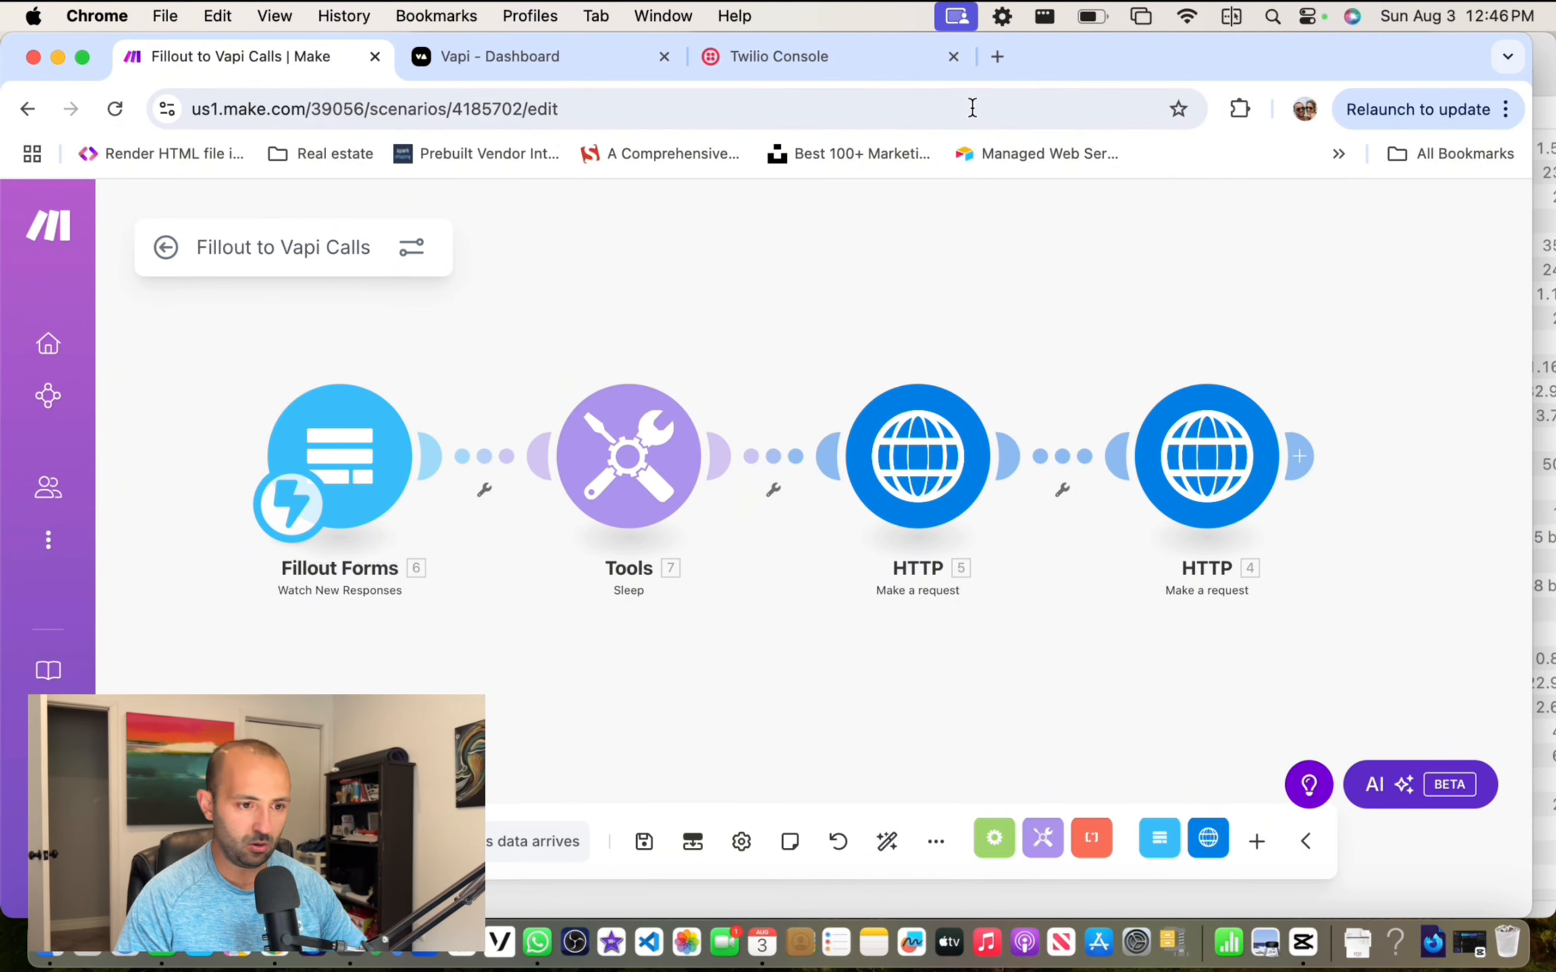
{"action": "left_click_drag", "start_coordinate": [750, 257], "coordinate": [725, 295]}
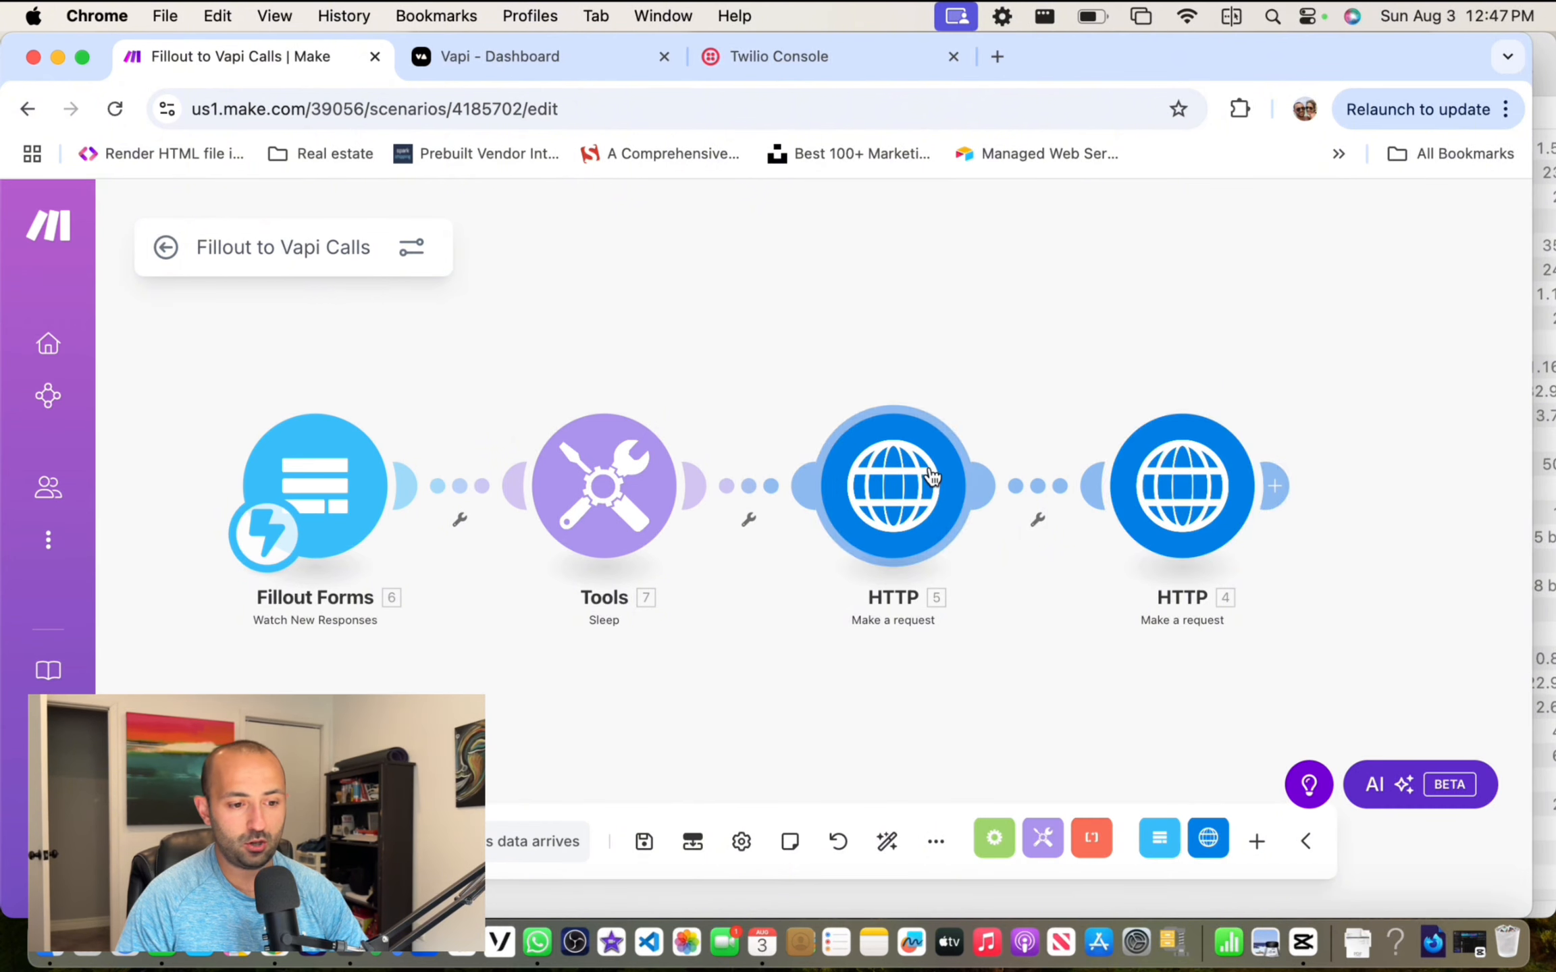
Step: Go to Fillout in a new tab and open the Dental Clinic form for editing
{"action": "left_click", "coordinate": [998, 55]}
{"action": "type", "text": "fillout"}
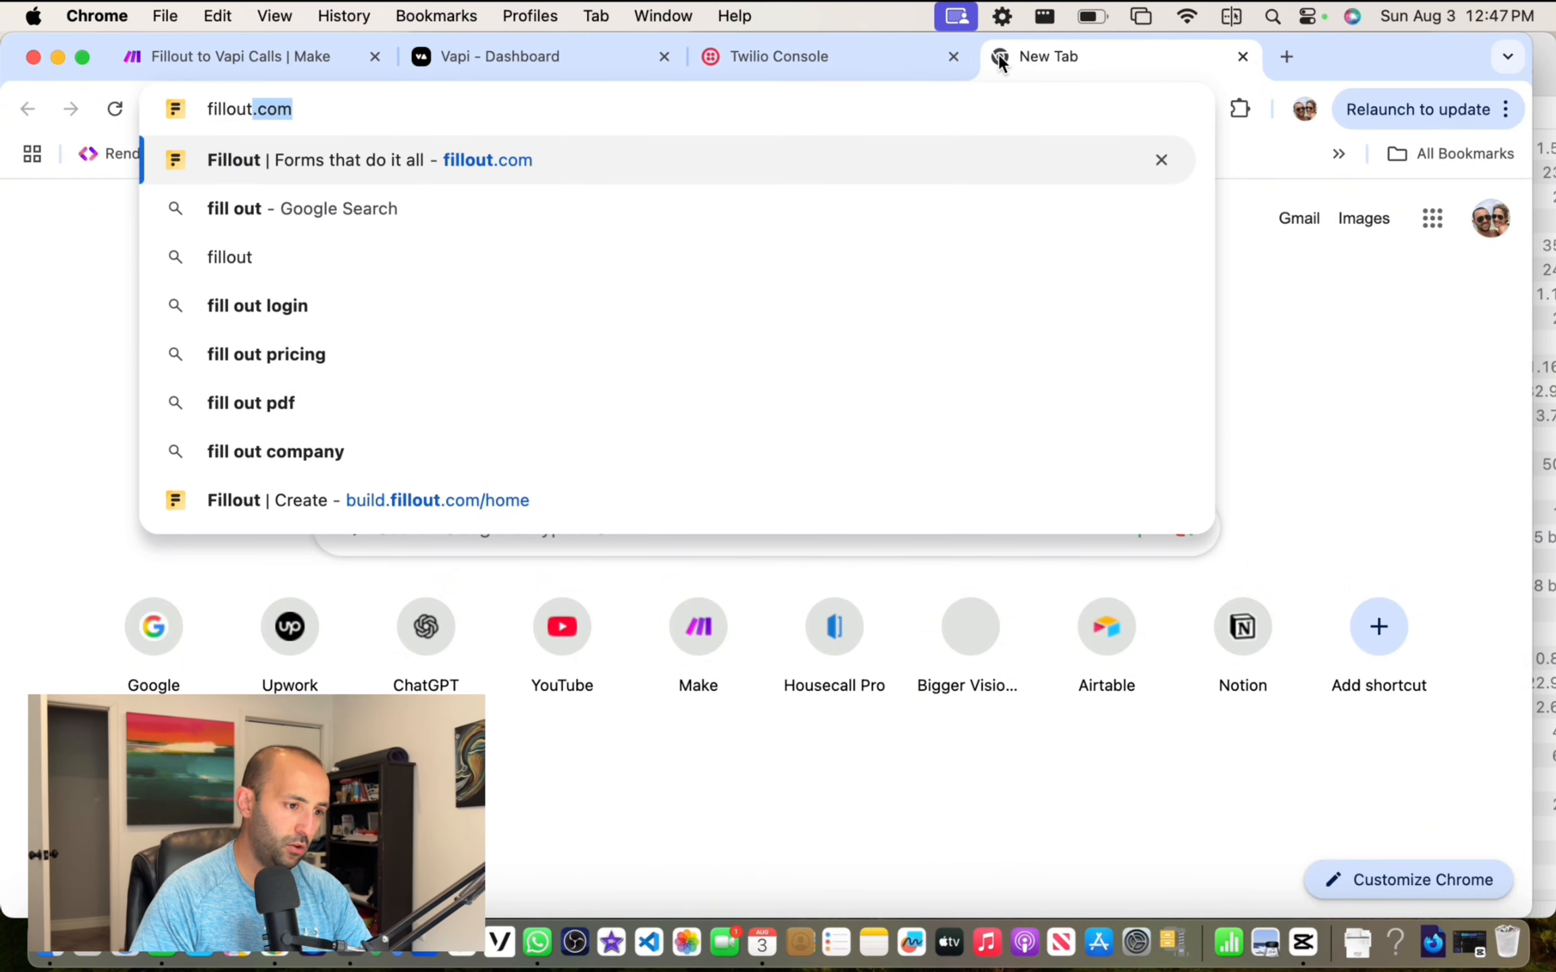
{"action": "key", "text": "Return"}
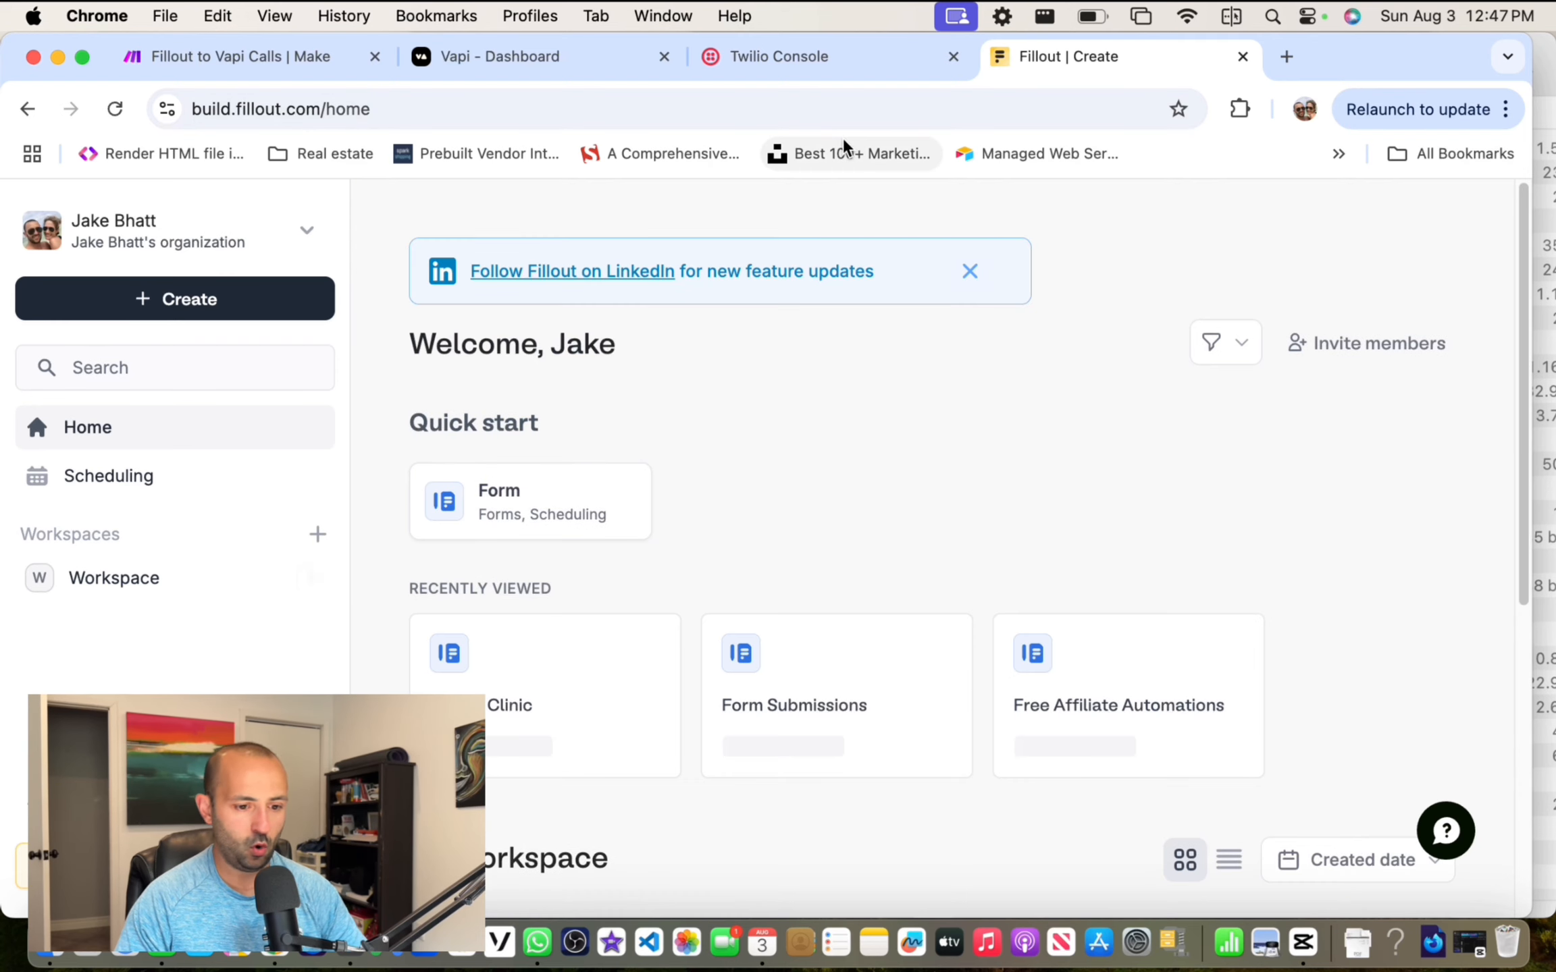
{"action": "scroll", "coordinate": [708, 385], "scroll_direction": "down", "scroll_amount": 3}
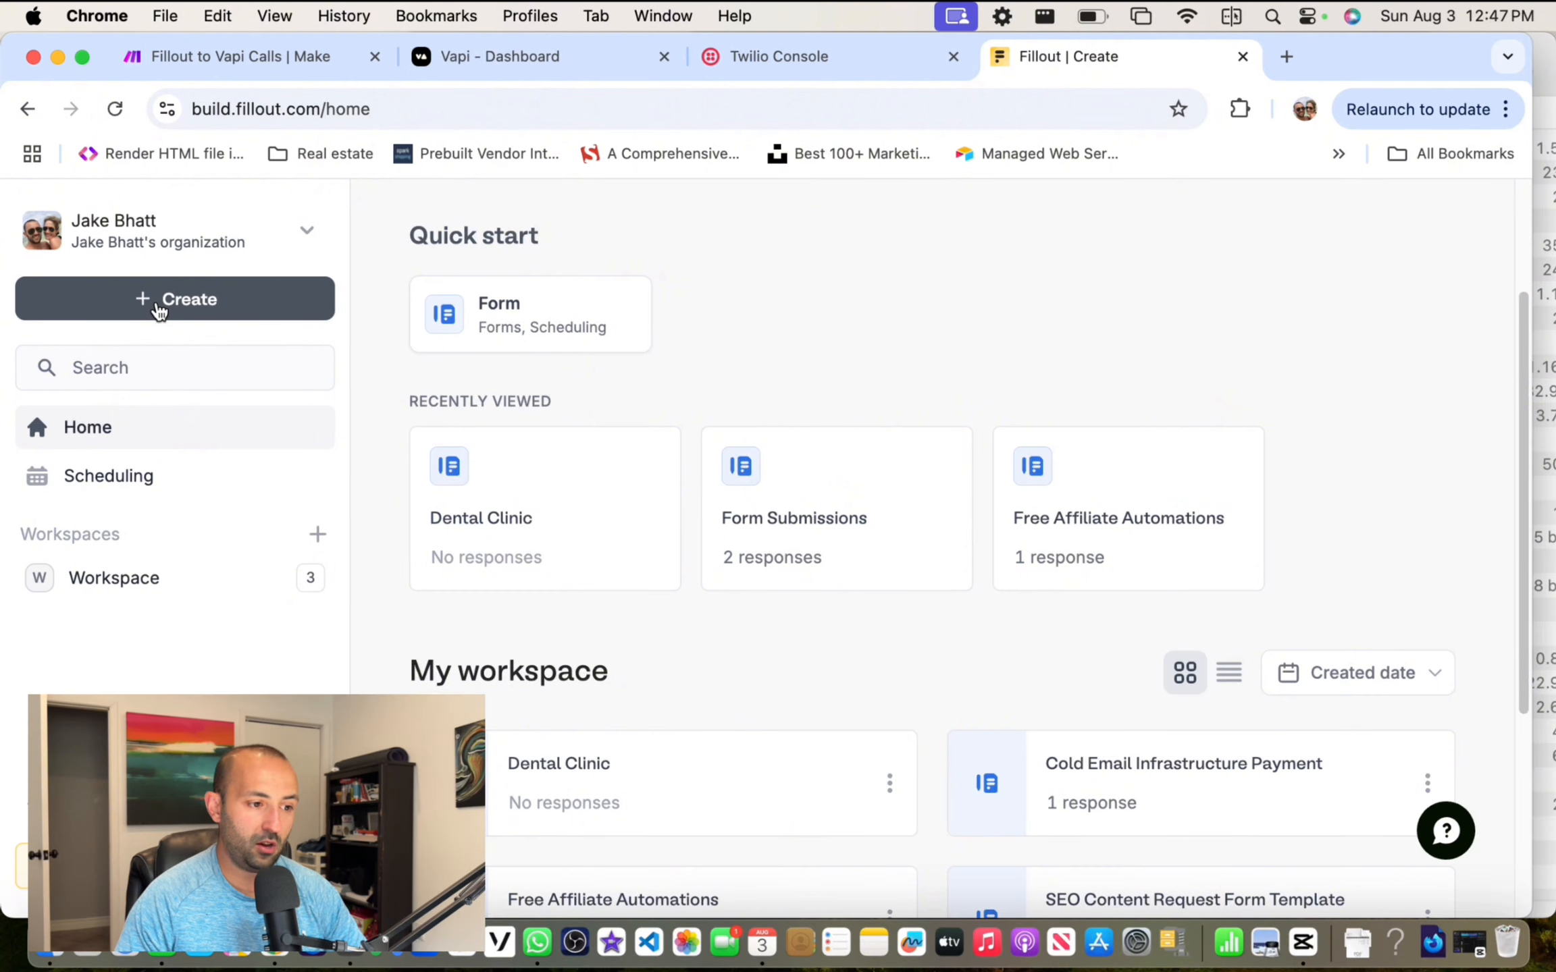
{"action": "left_click", "coordinate": [157, 307]}
{"action": "left_click", "coordinate": [223, 378]}
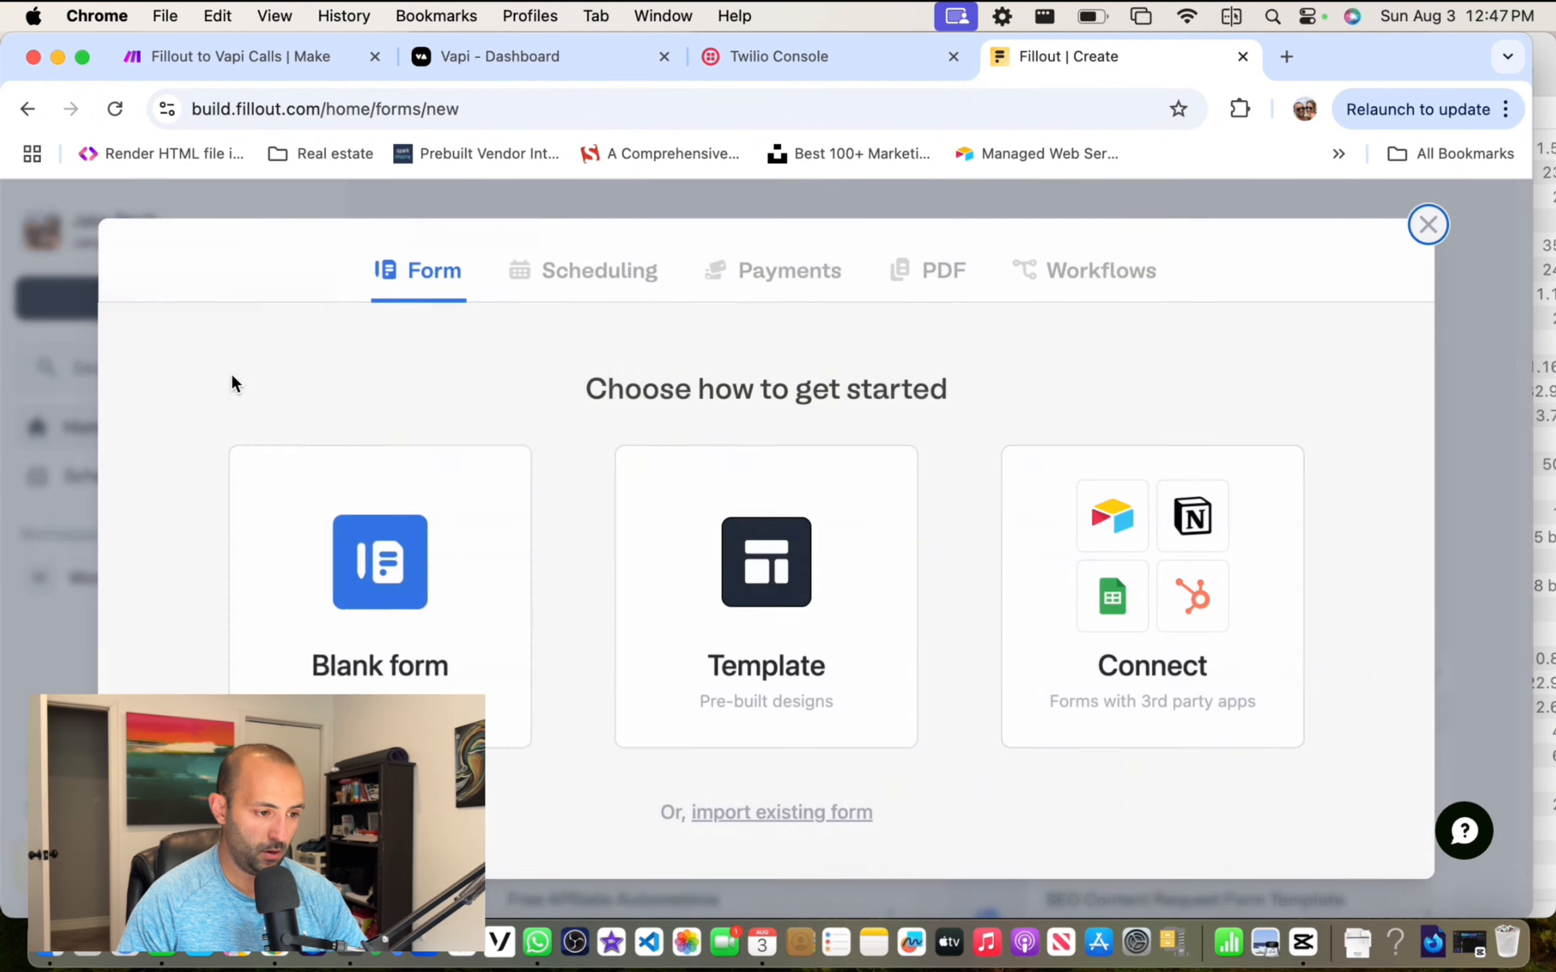
{"action": "left_click", "coordinate": [1428, 224]}
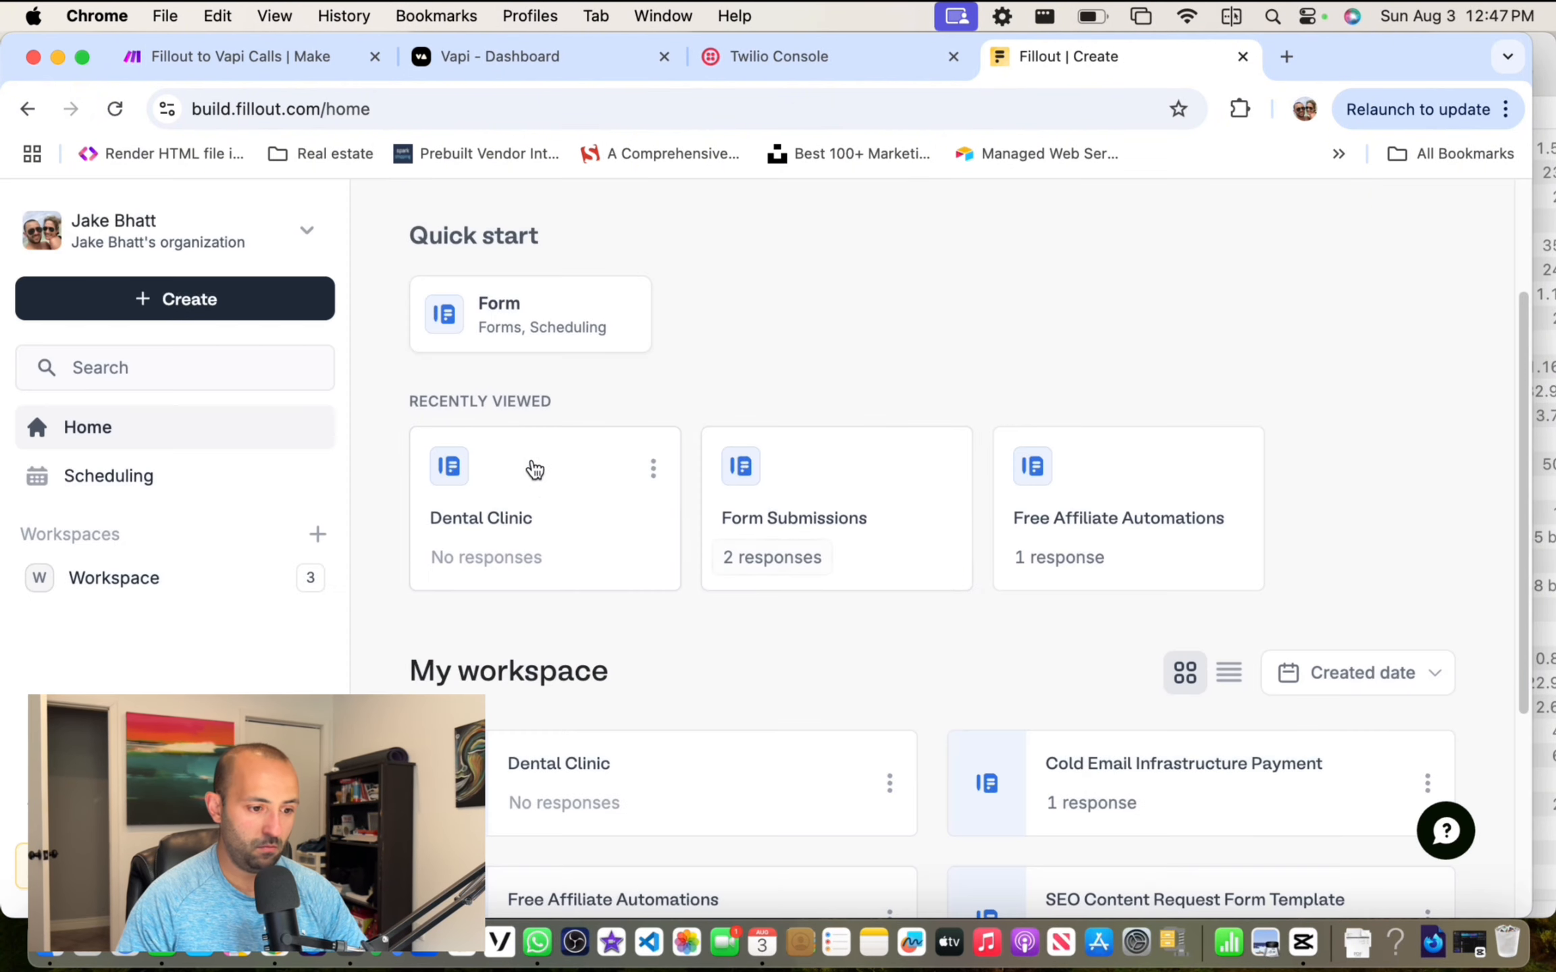
{"action": "left_click", "coordinate": [508, 493]}
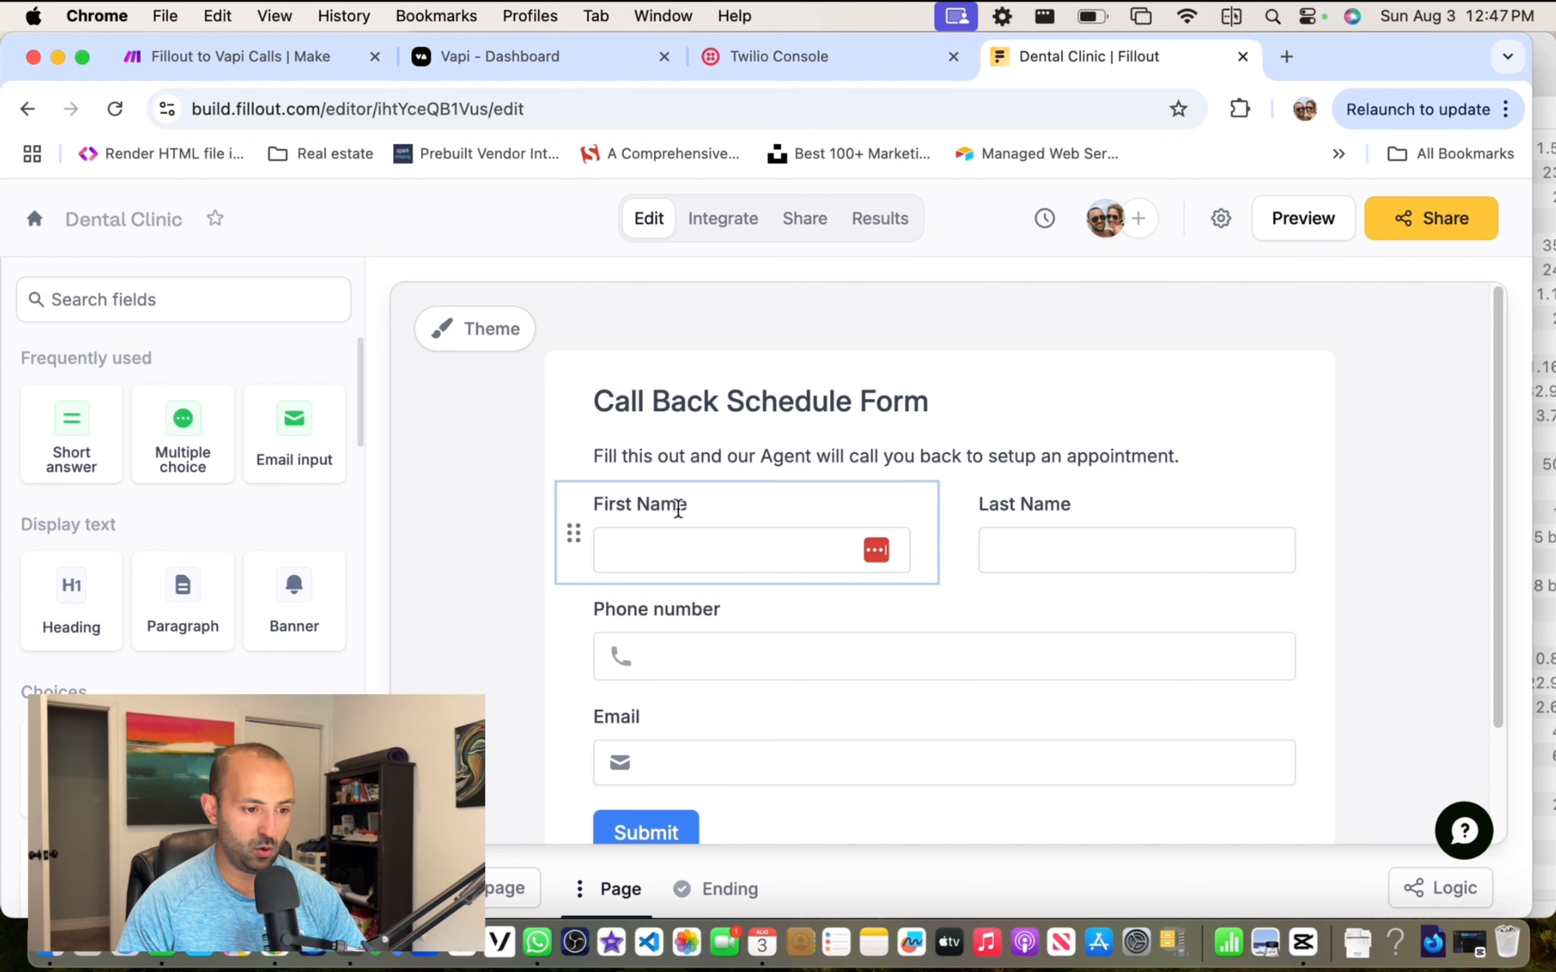
Step: Search the form's field types for 'text' and 'phone', then clear the search
{"action": "scroll", "coordinate": [677, 504], "scroll_direction": "down", "scroll_amount": 1}
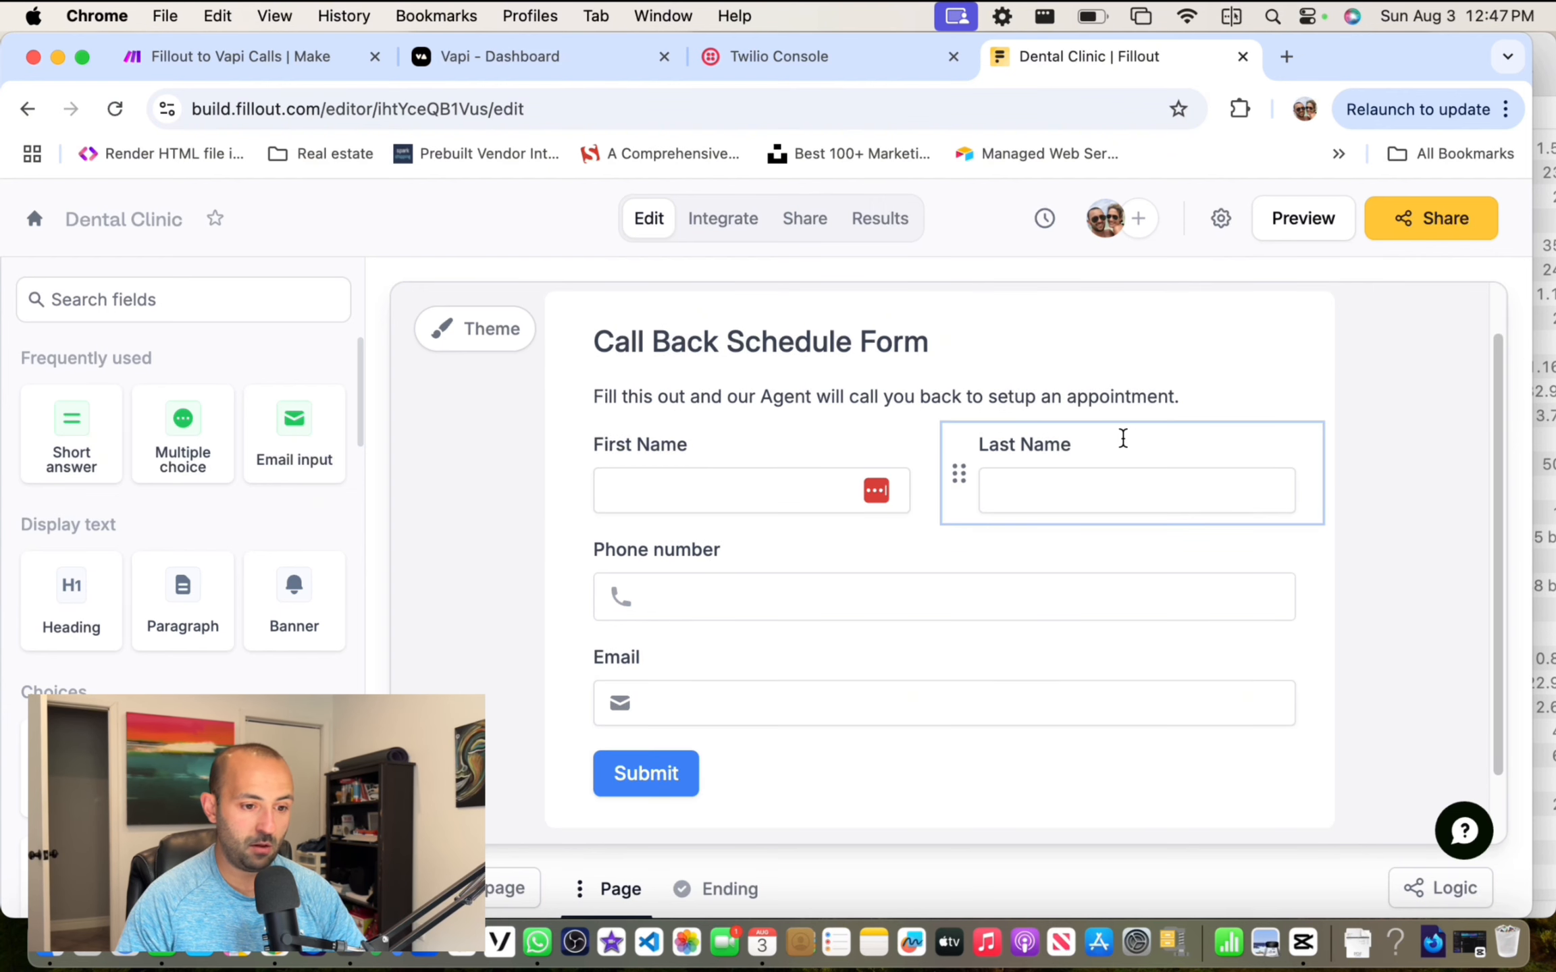
{"action": "scroll", "coordinate": [1114, 440], "scroll_direction": "down", "scroll_amount": 1}
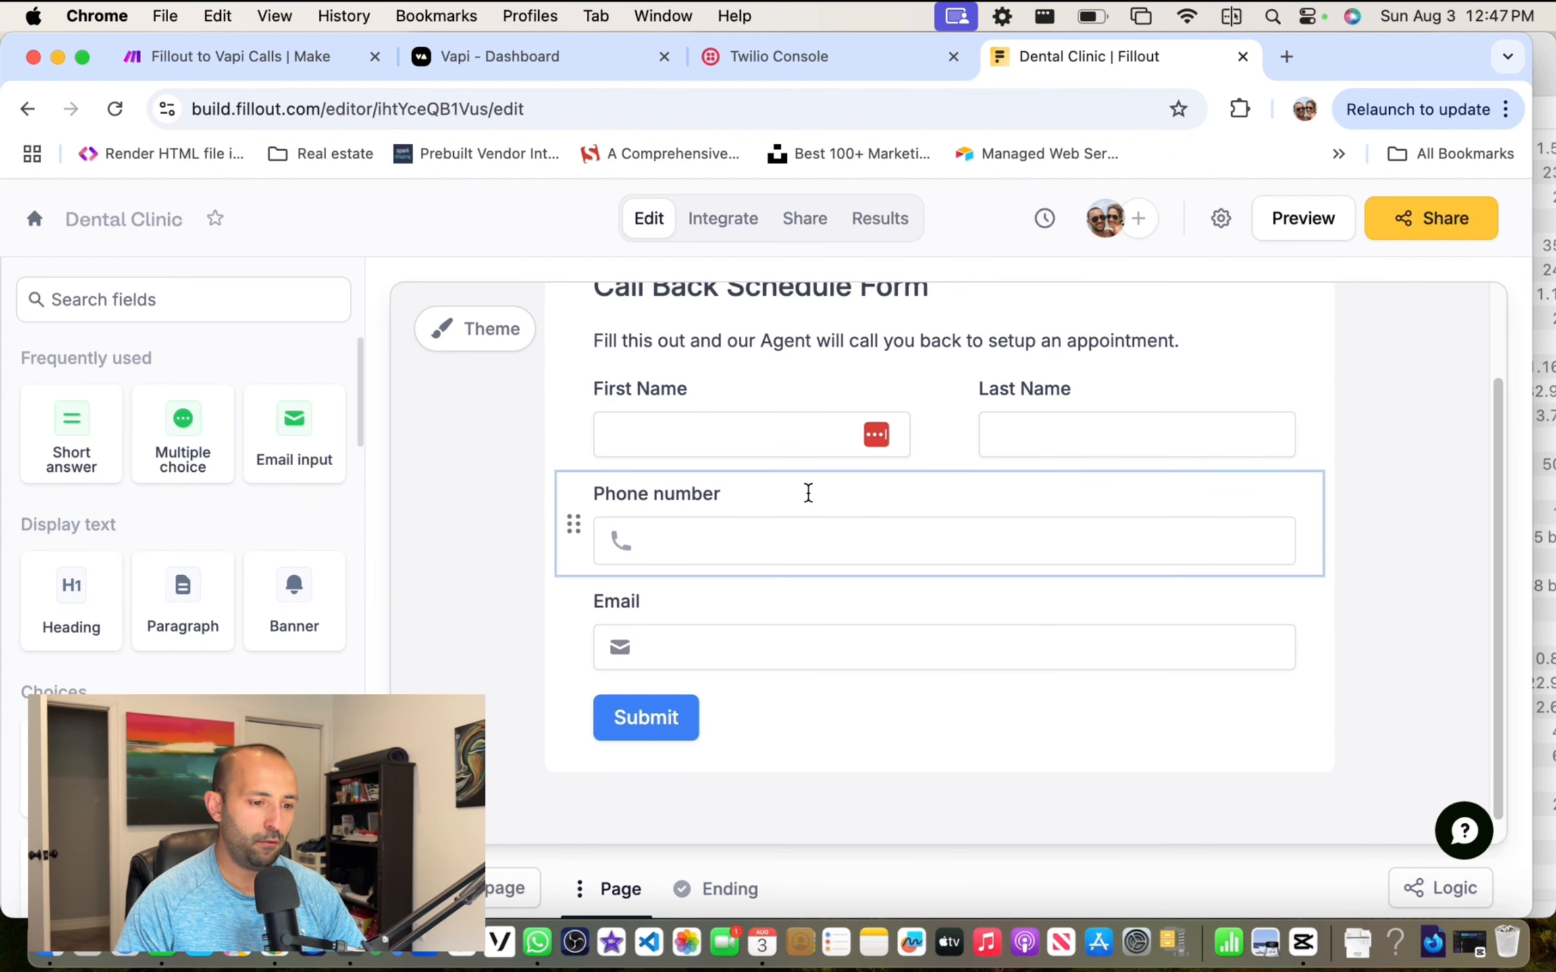
{"action": "left_click", "coordinate": [98, 301]}
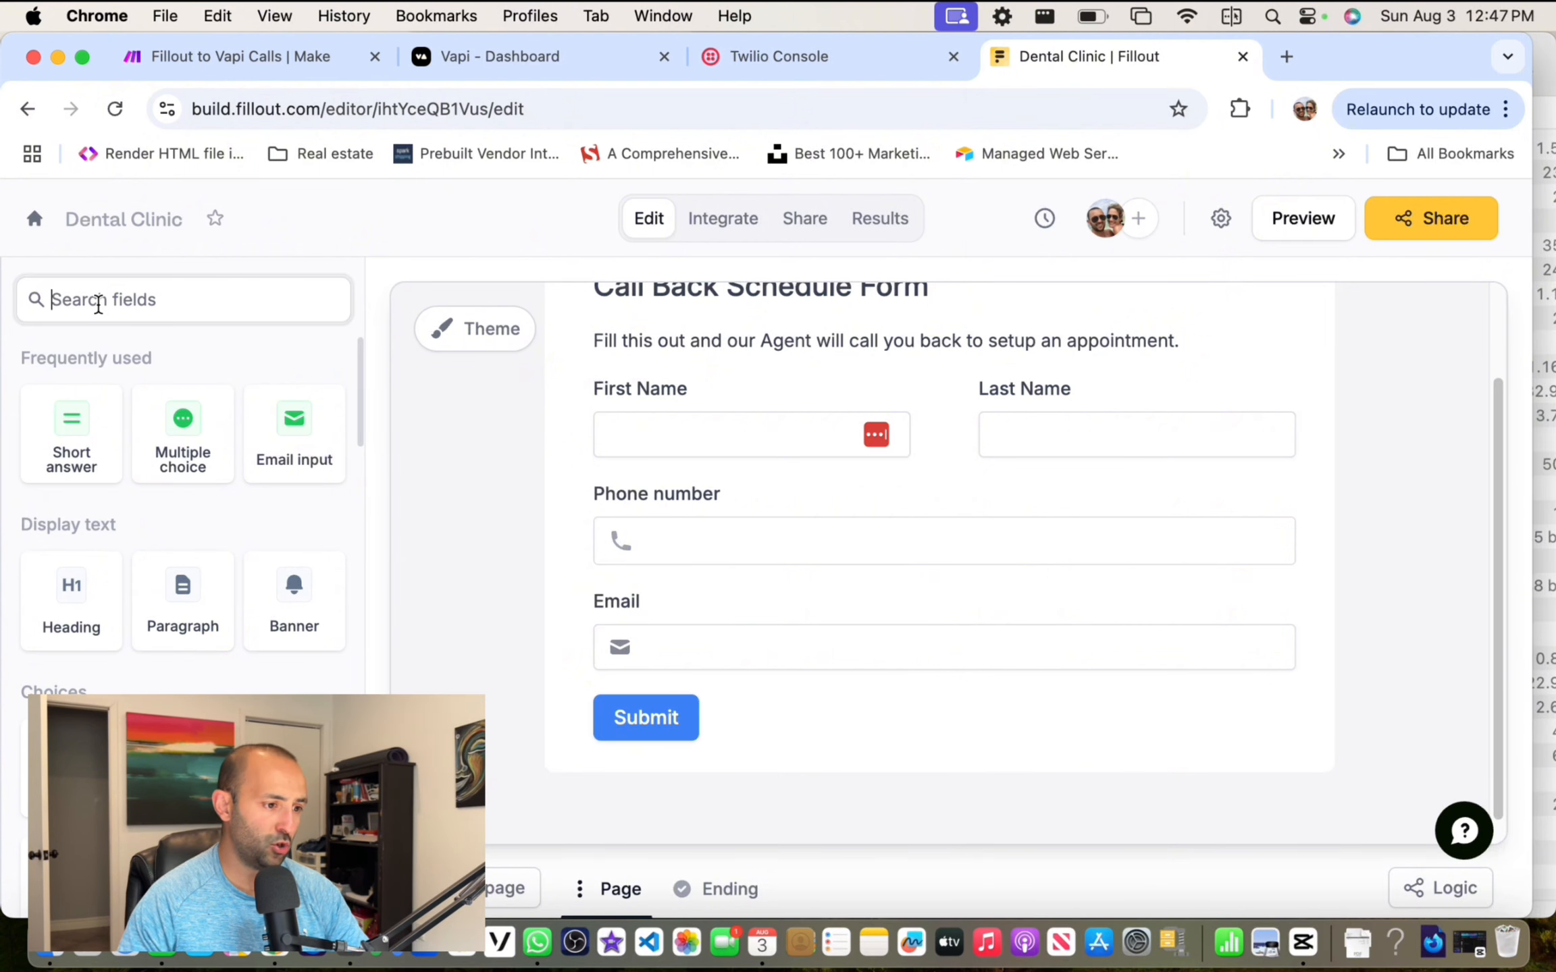
{"action": "type", "text": "text"}
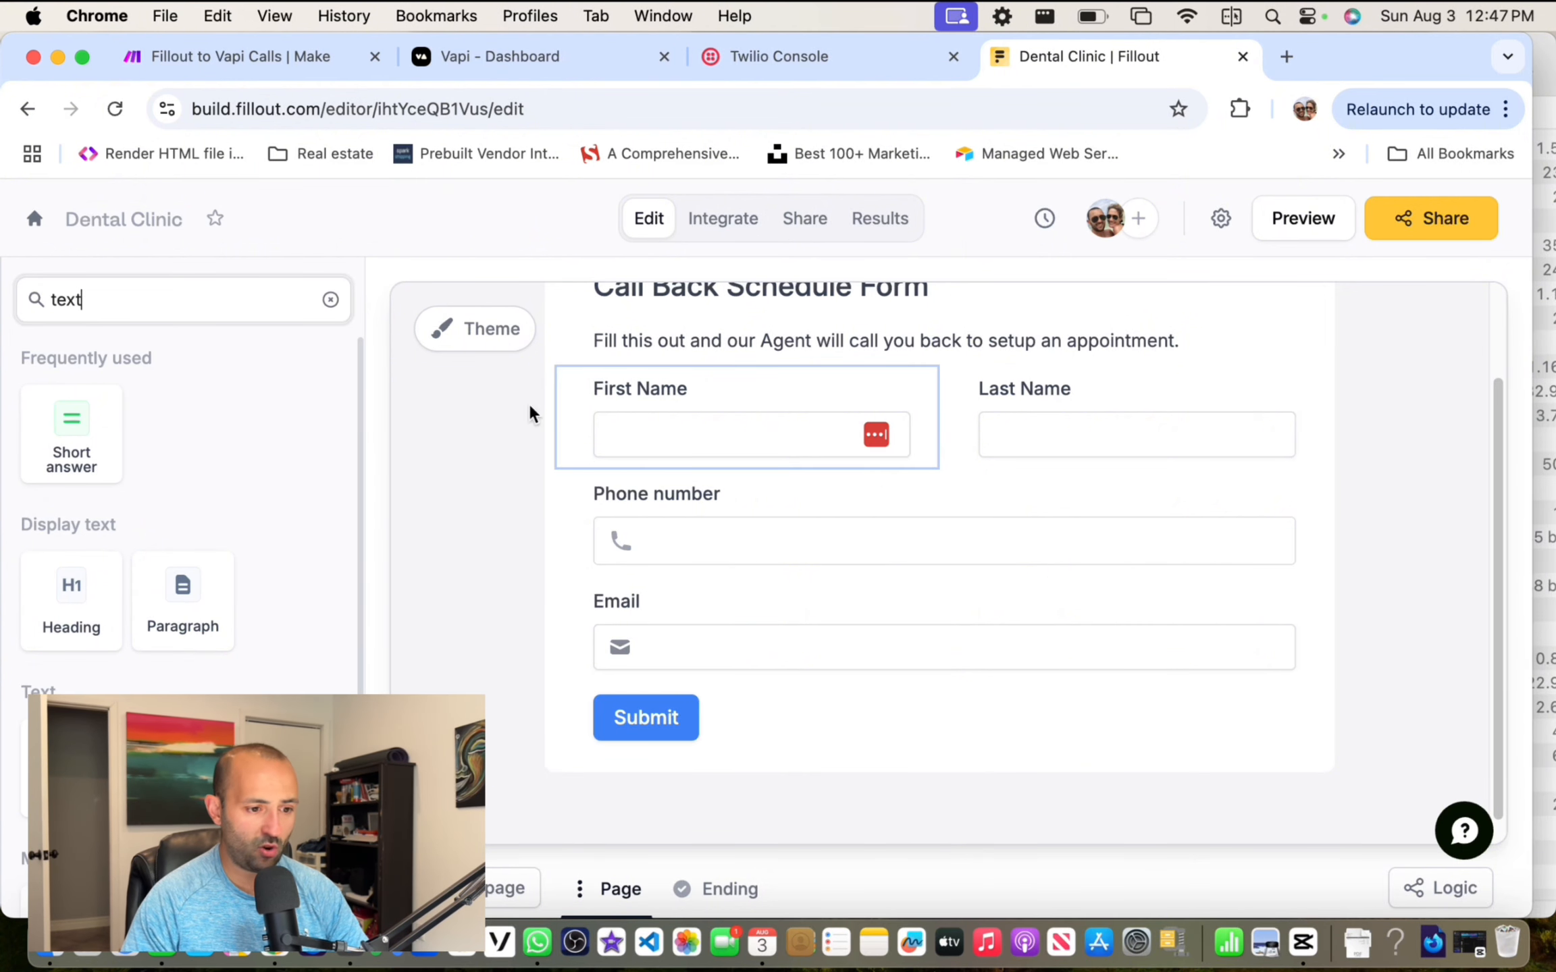
{"action": "double_click", "coordinate": [146, 315]}
{"action": "type", "text": "phone"}
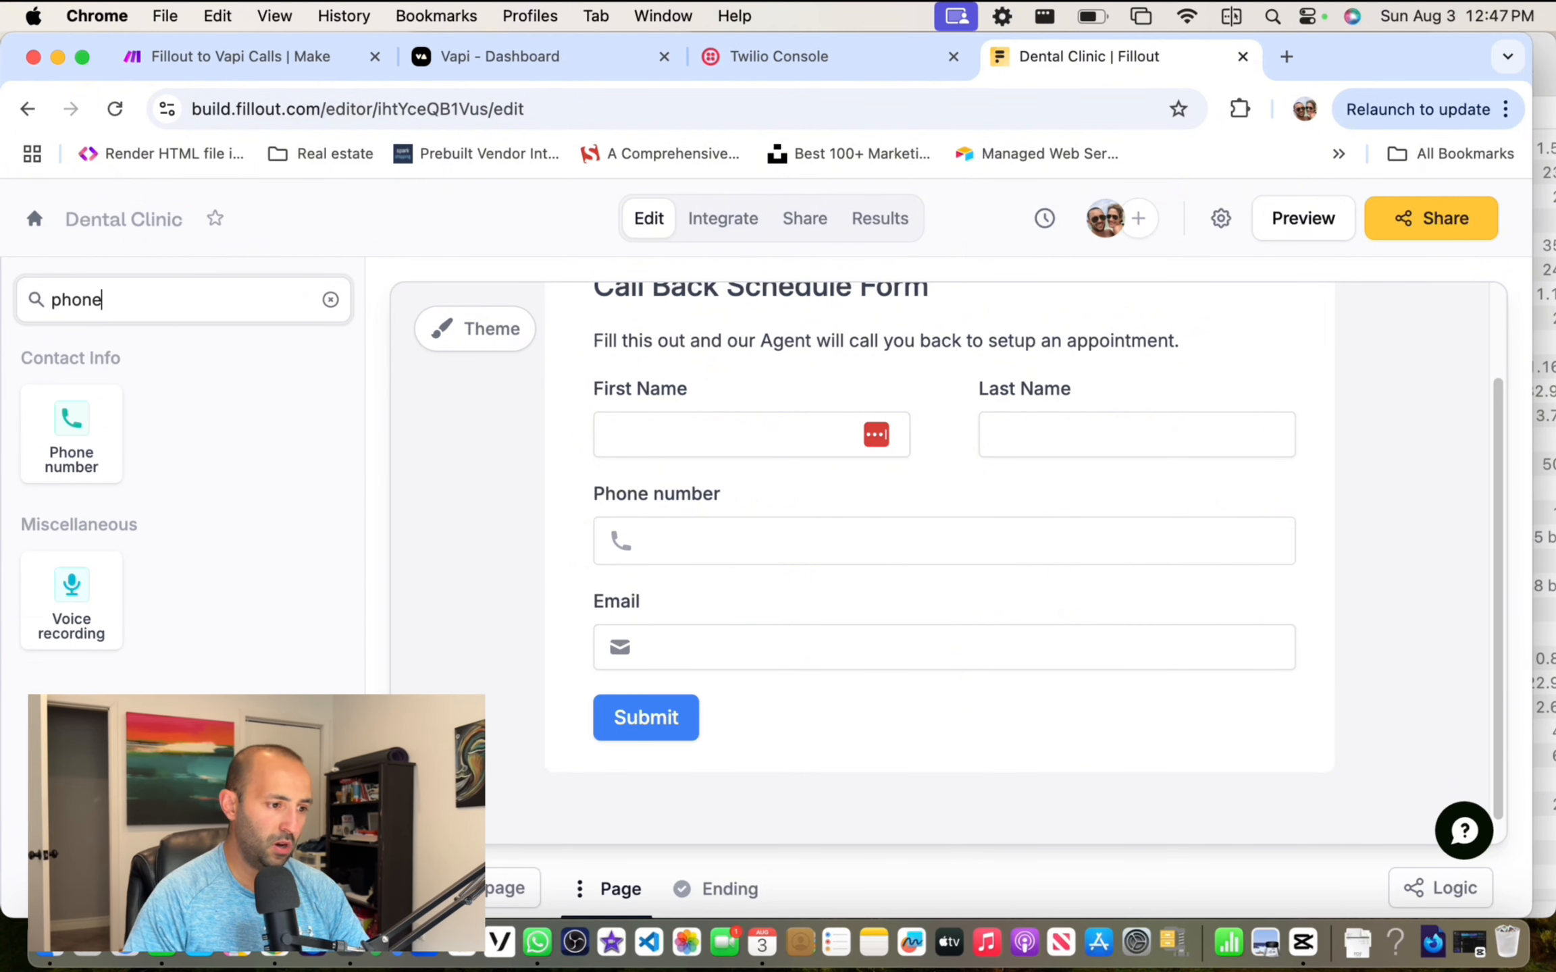
{"action": "key", "text": "super+a"}
{"action": "key", "text": "BackSpace"}
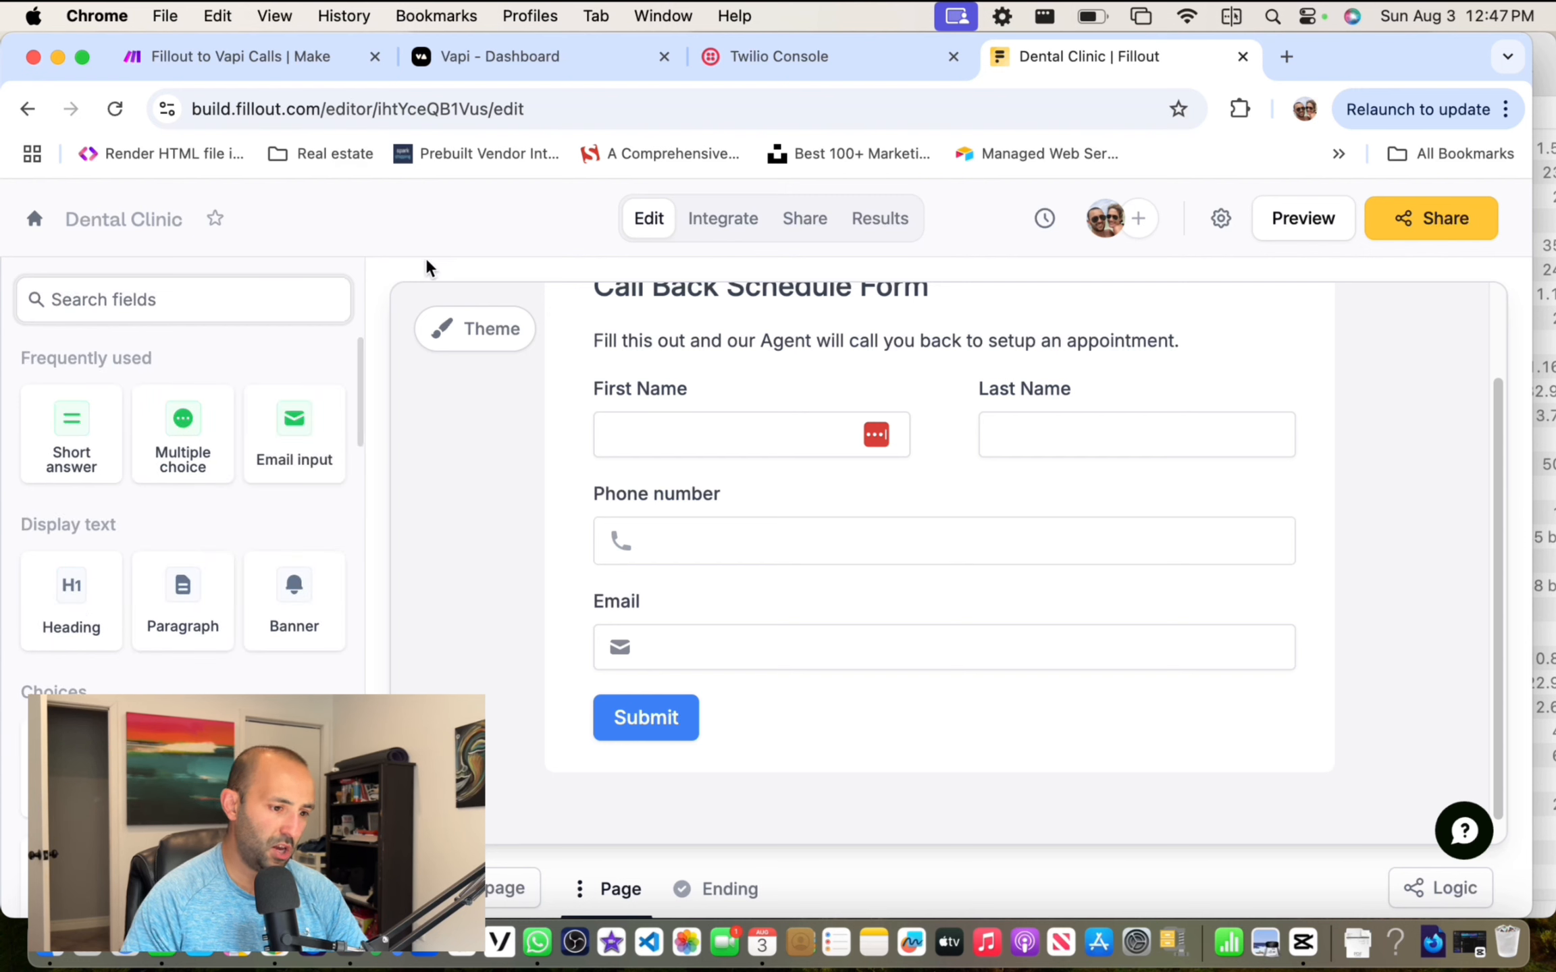
Step: Copy the form's public share link and load it in a new tab
{"action": "left_click", "coordinate": [1421, 222]}
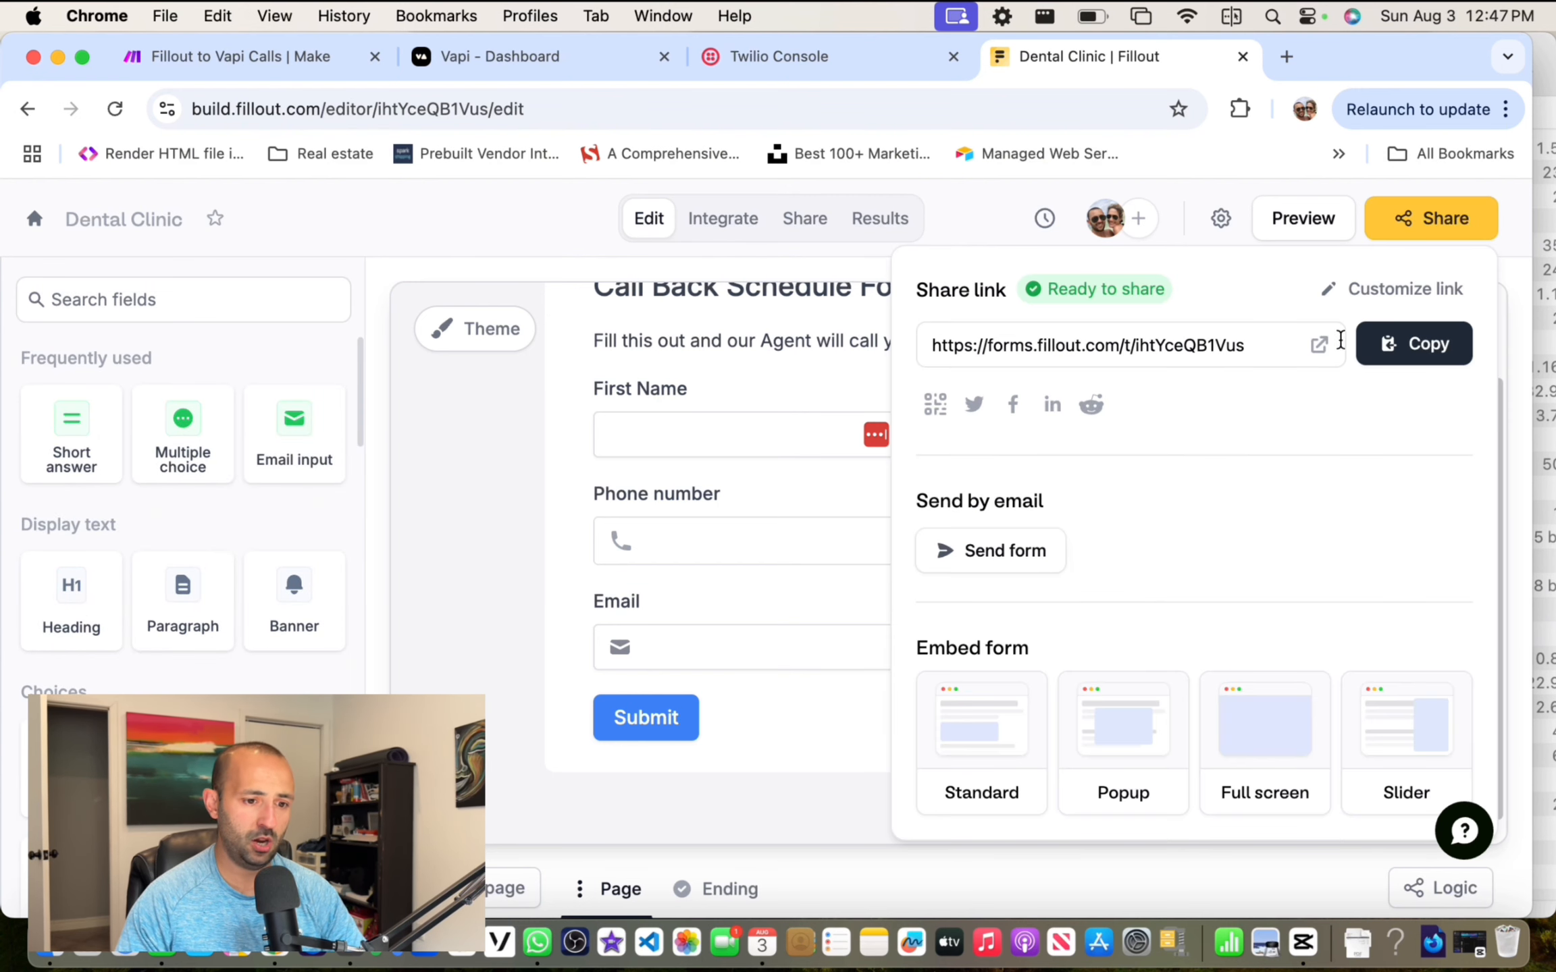
{"action": "left_click", "coordinate": [1387, 342]}
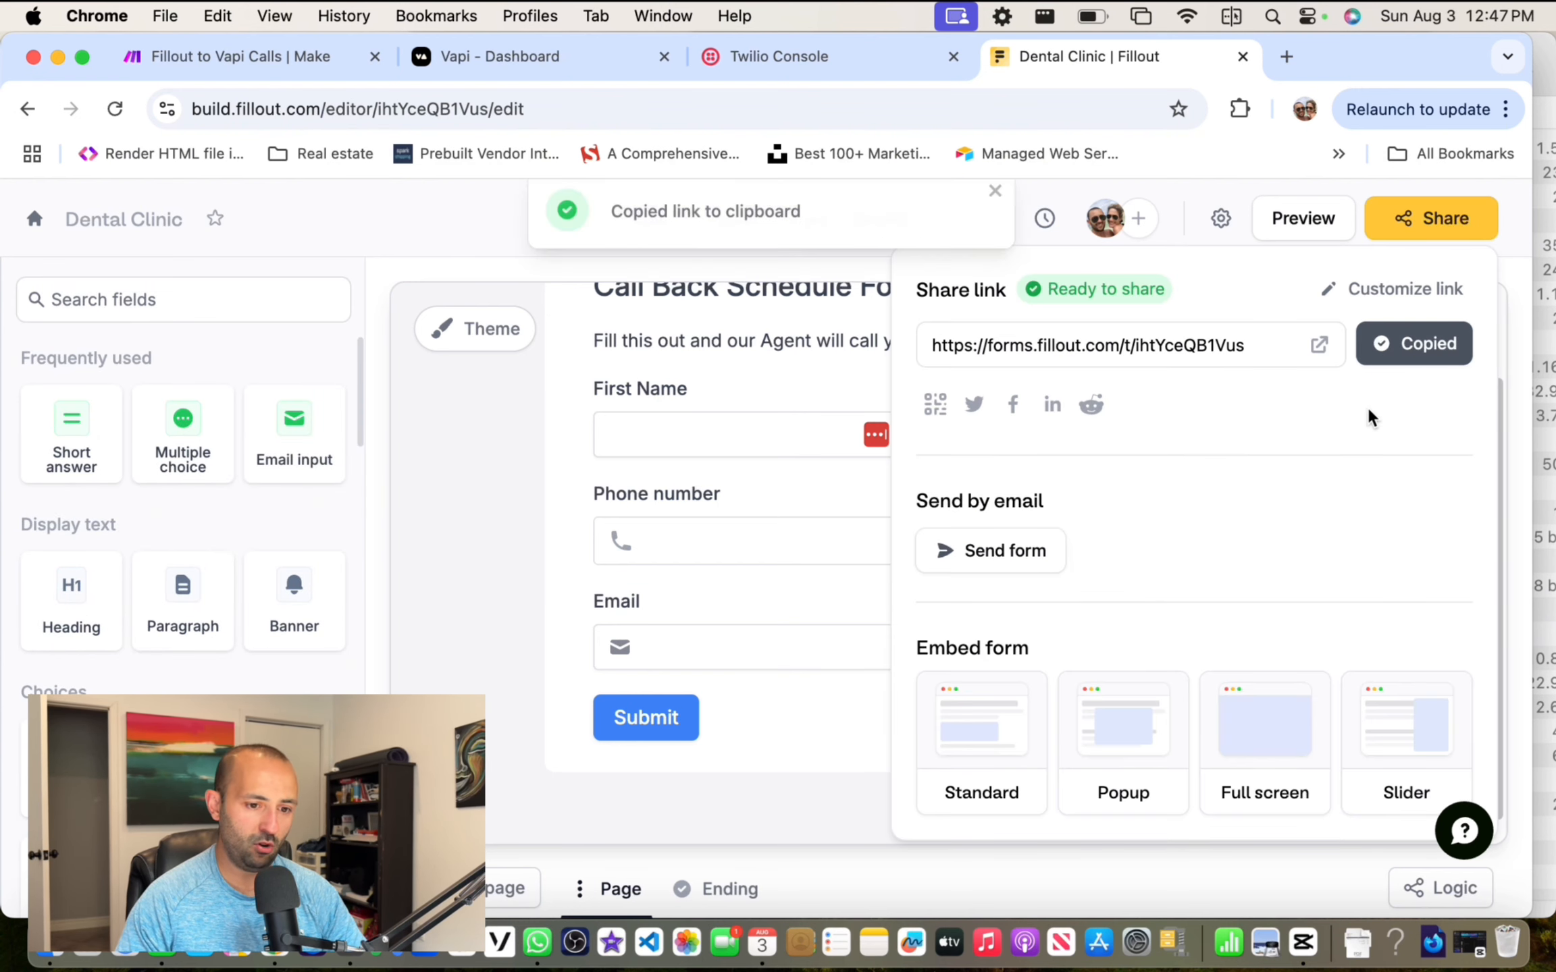
{"action": "left_click", "coordinate": [1285, 57]}
{"action": "key", "text": "super+v"}
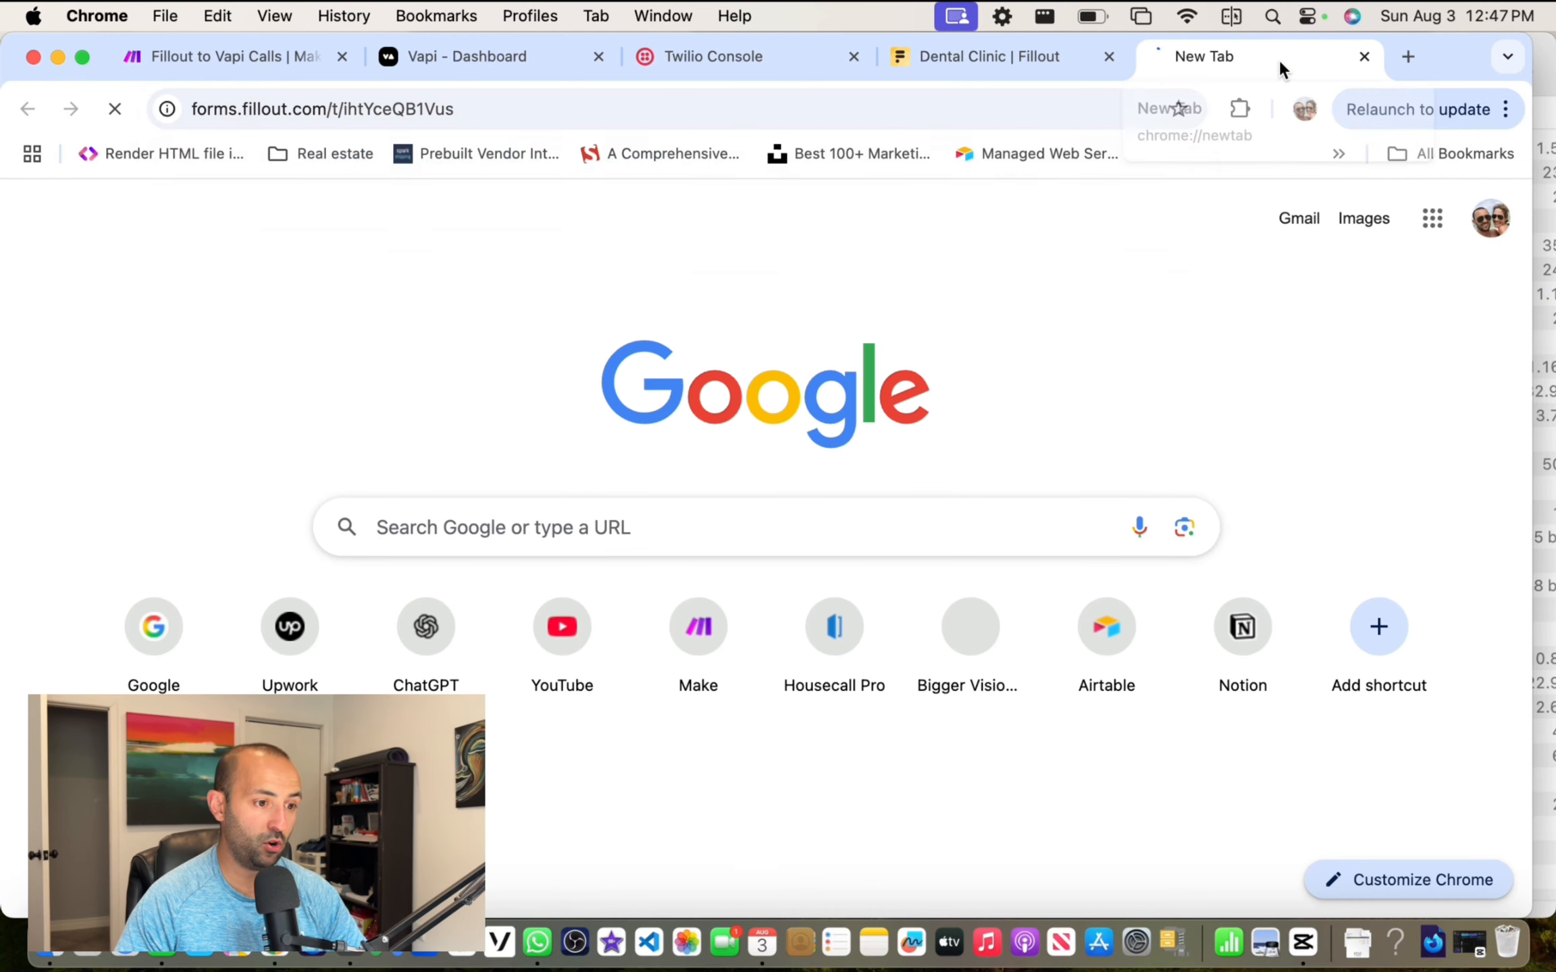
{"action": "key", "text": "Return"}
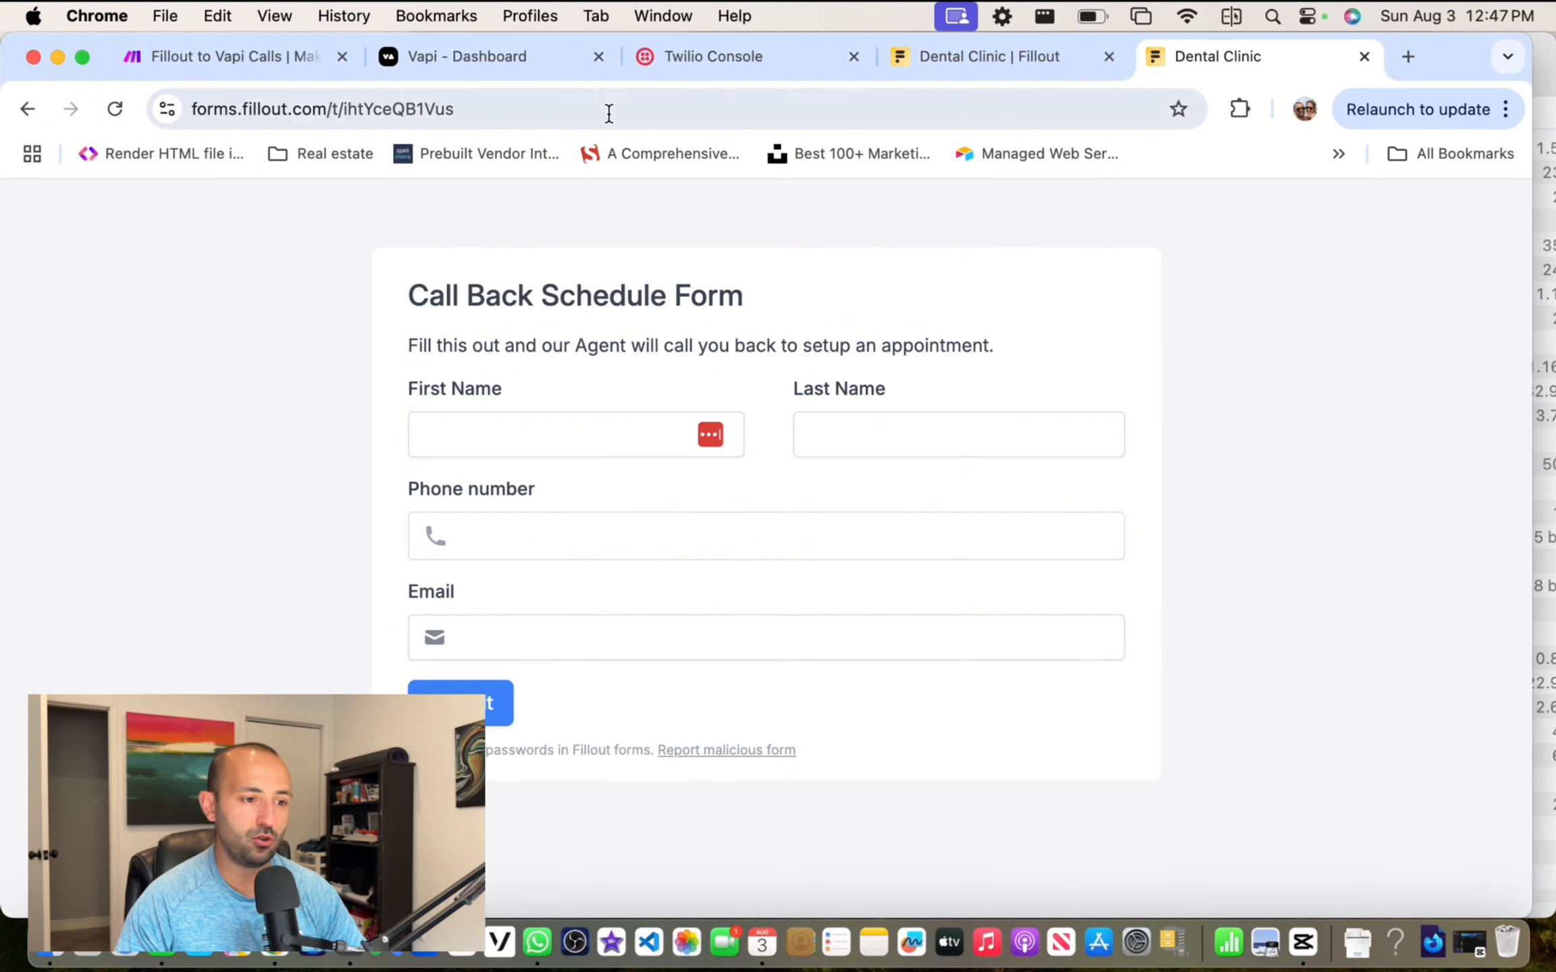
Step: Return to the Fillout to Vapi Calls scenario and open the Fillout trigger's settings
{"action": "left_click", "coordinate": [727, 68]}
{"action": "left_click", "coordinate": [443, 68]}
{"action": "left_click", "coordinate": [170, 67]}
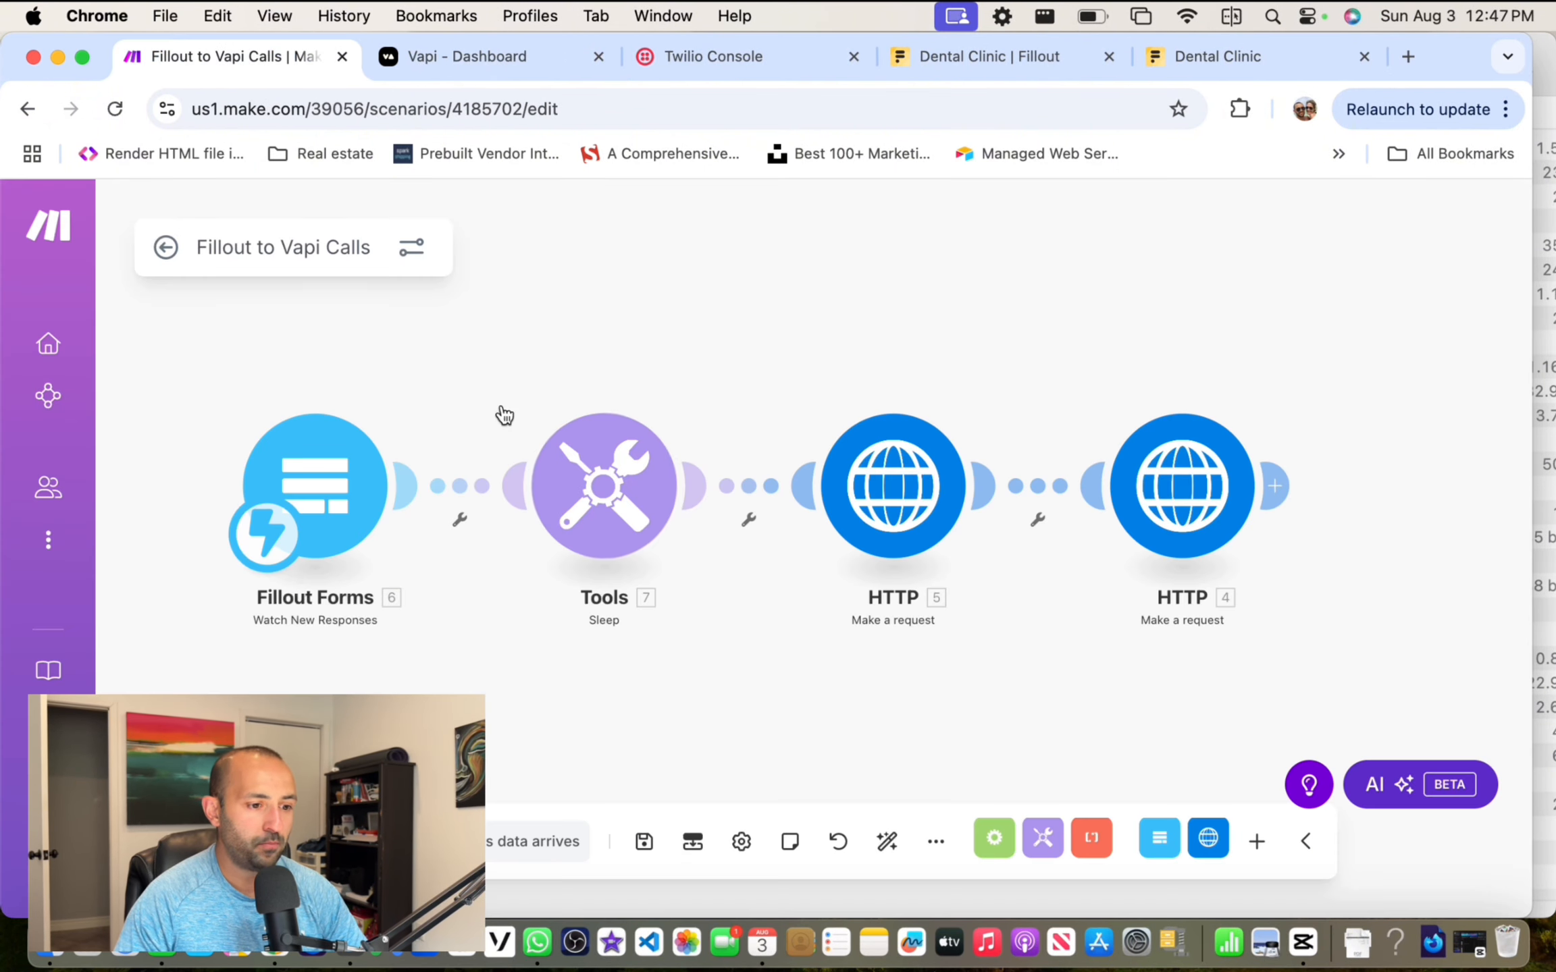
{"action": "left_click", "coordinate": [331, 462]}
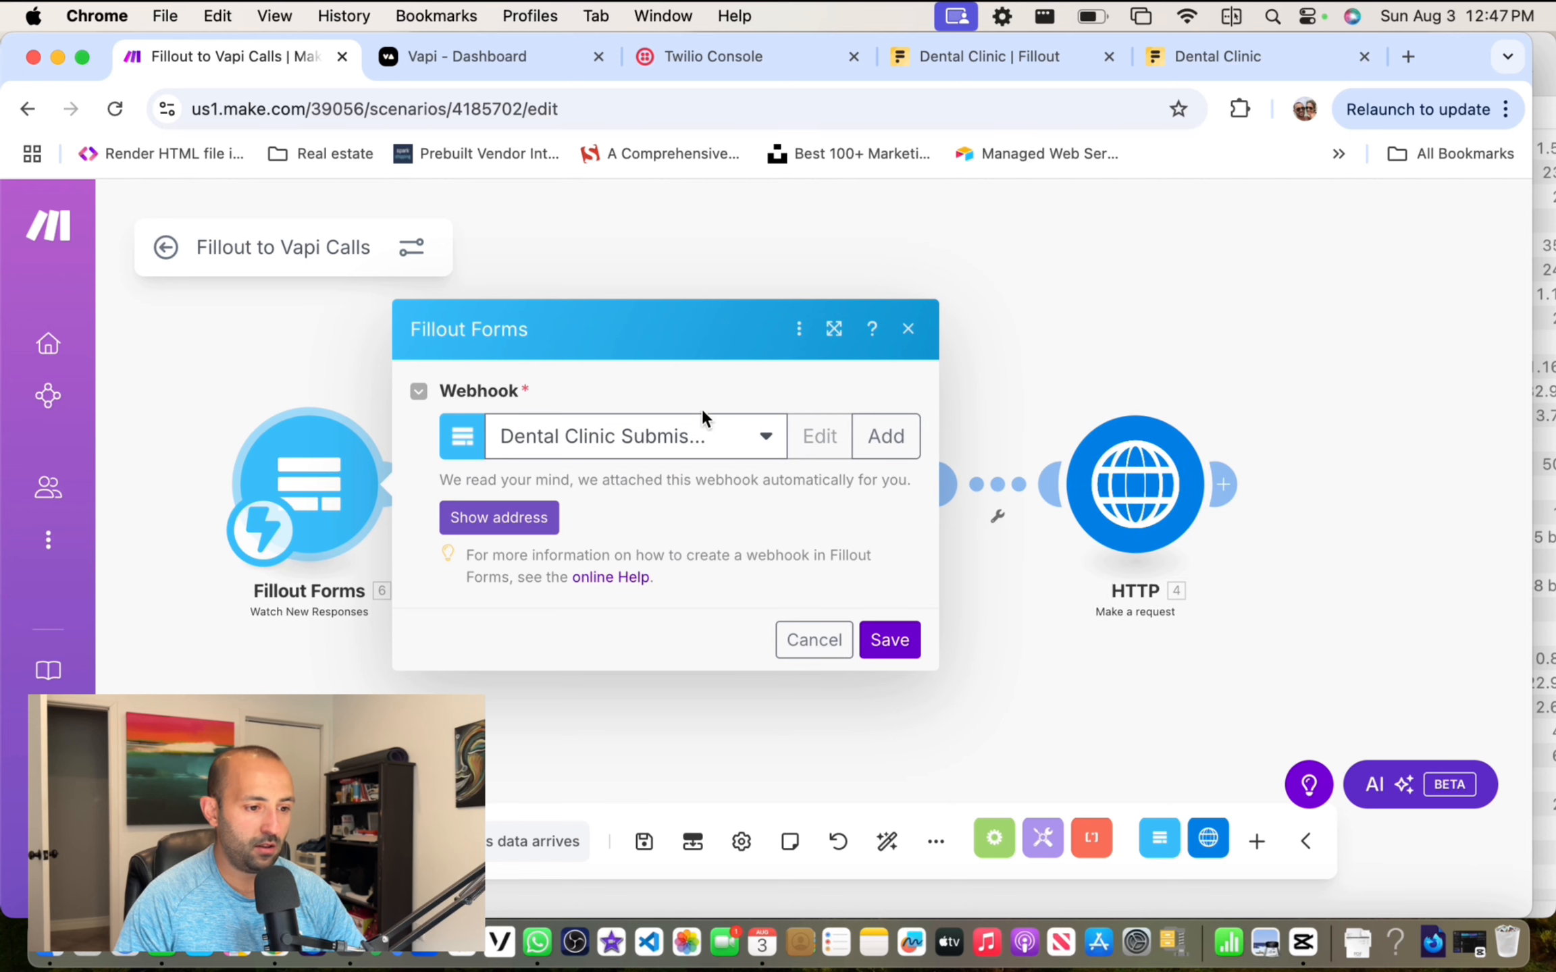
Step: Check the new webhook's form list without saving it, then view the Sleep step's 5-second delay
{"action": "left_click", "coordinate": [904, 438]}
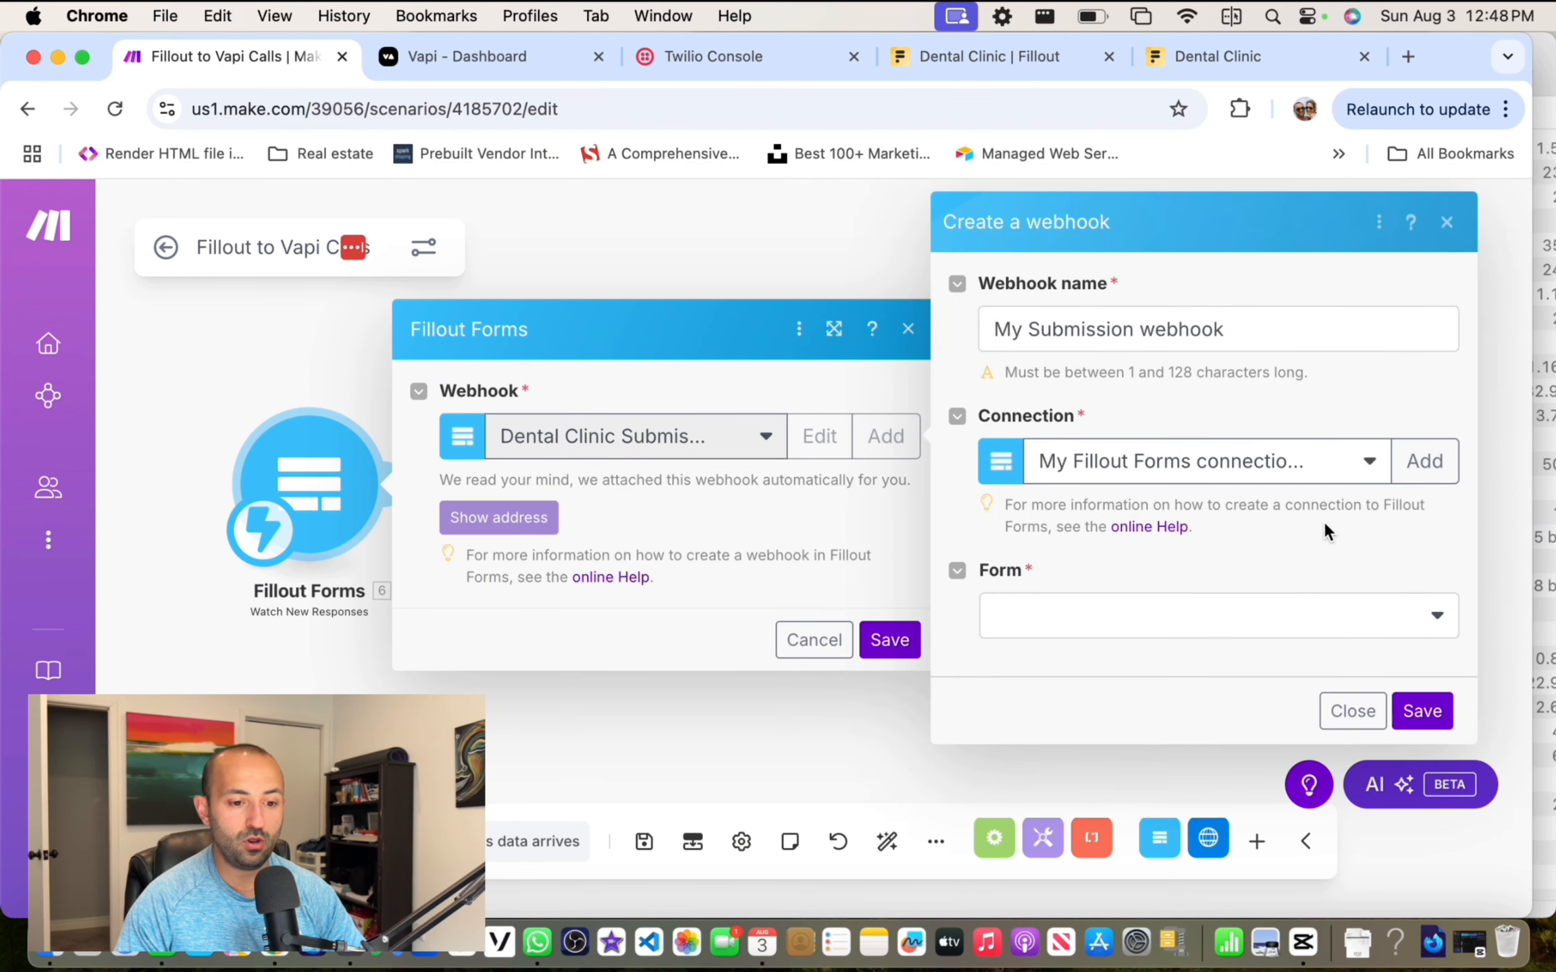
{"action": "left_click", "coordinate": [1183, 616]}
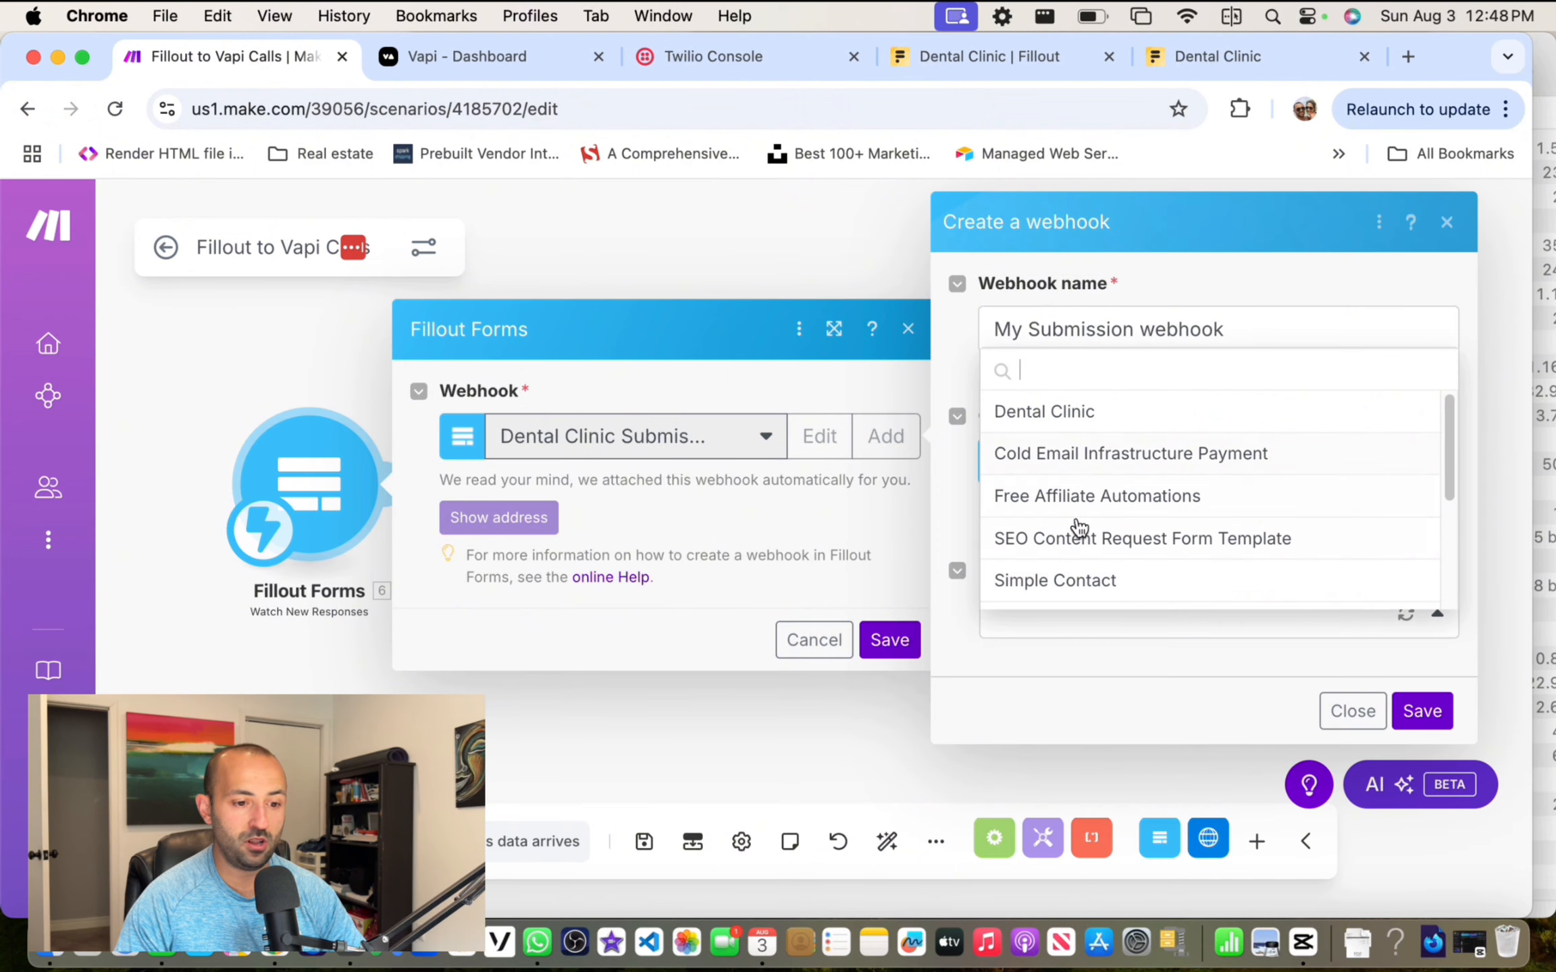
{"action": "left_click", "coordinate": [1235, 273]}
{"action": "left_click", "coordinate": [1446, 222]}
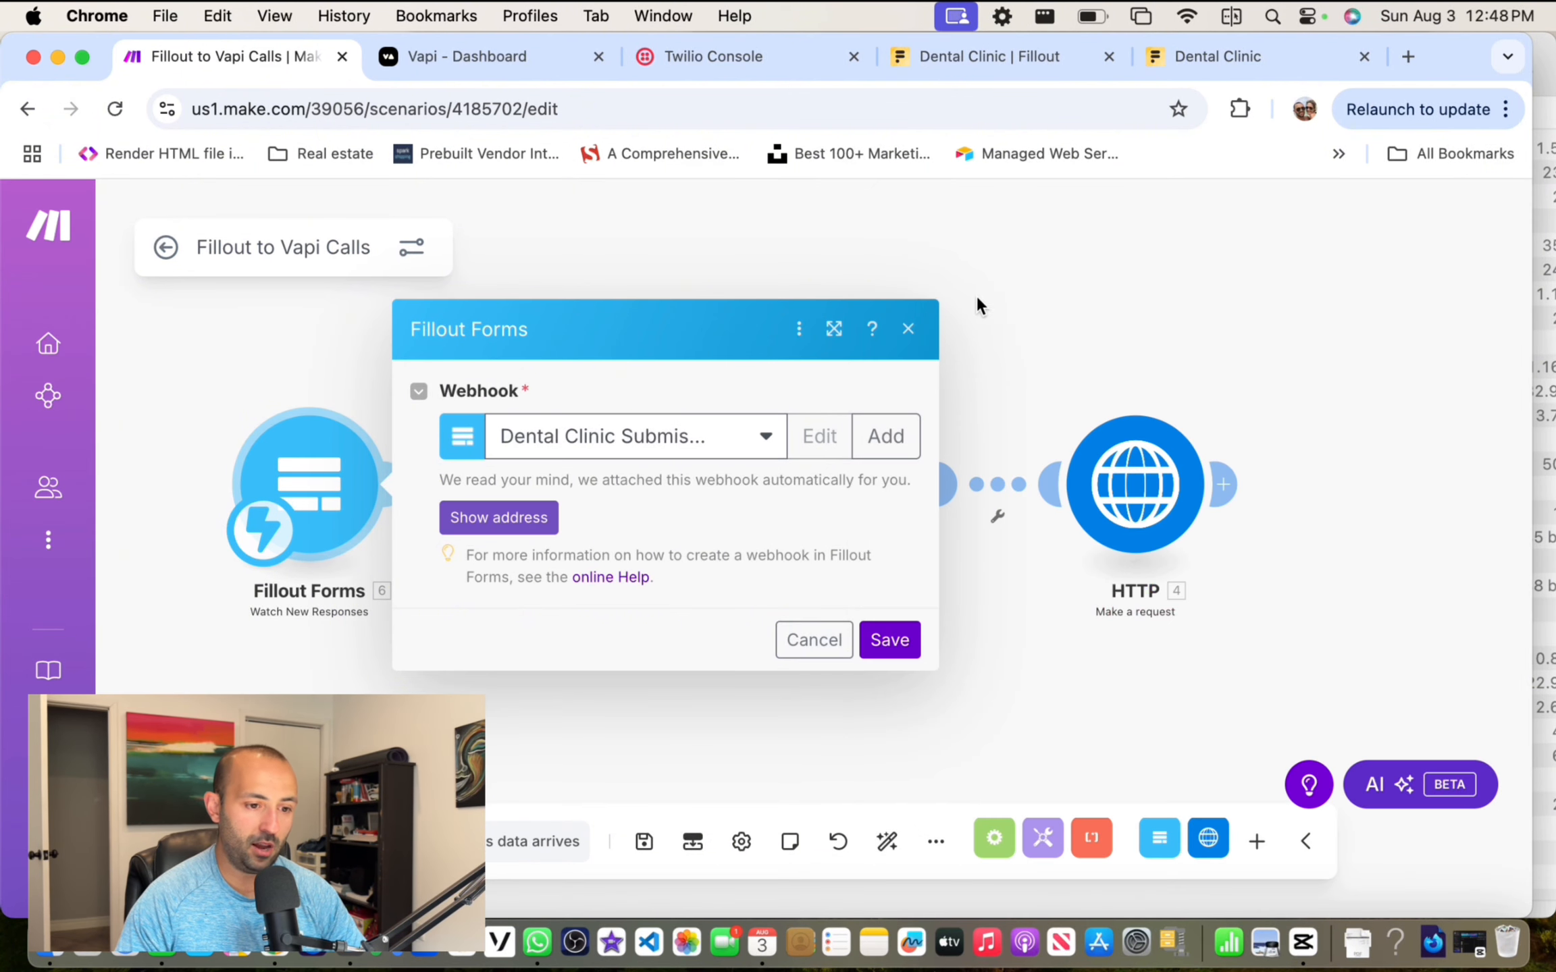
{"action": "left_click", "coordinate": [908, 329]}
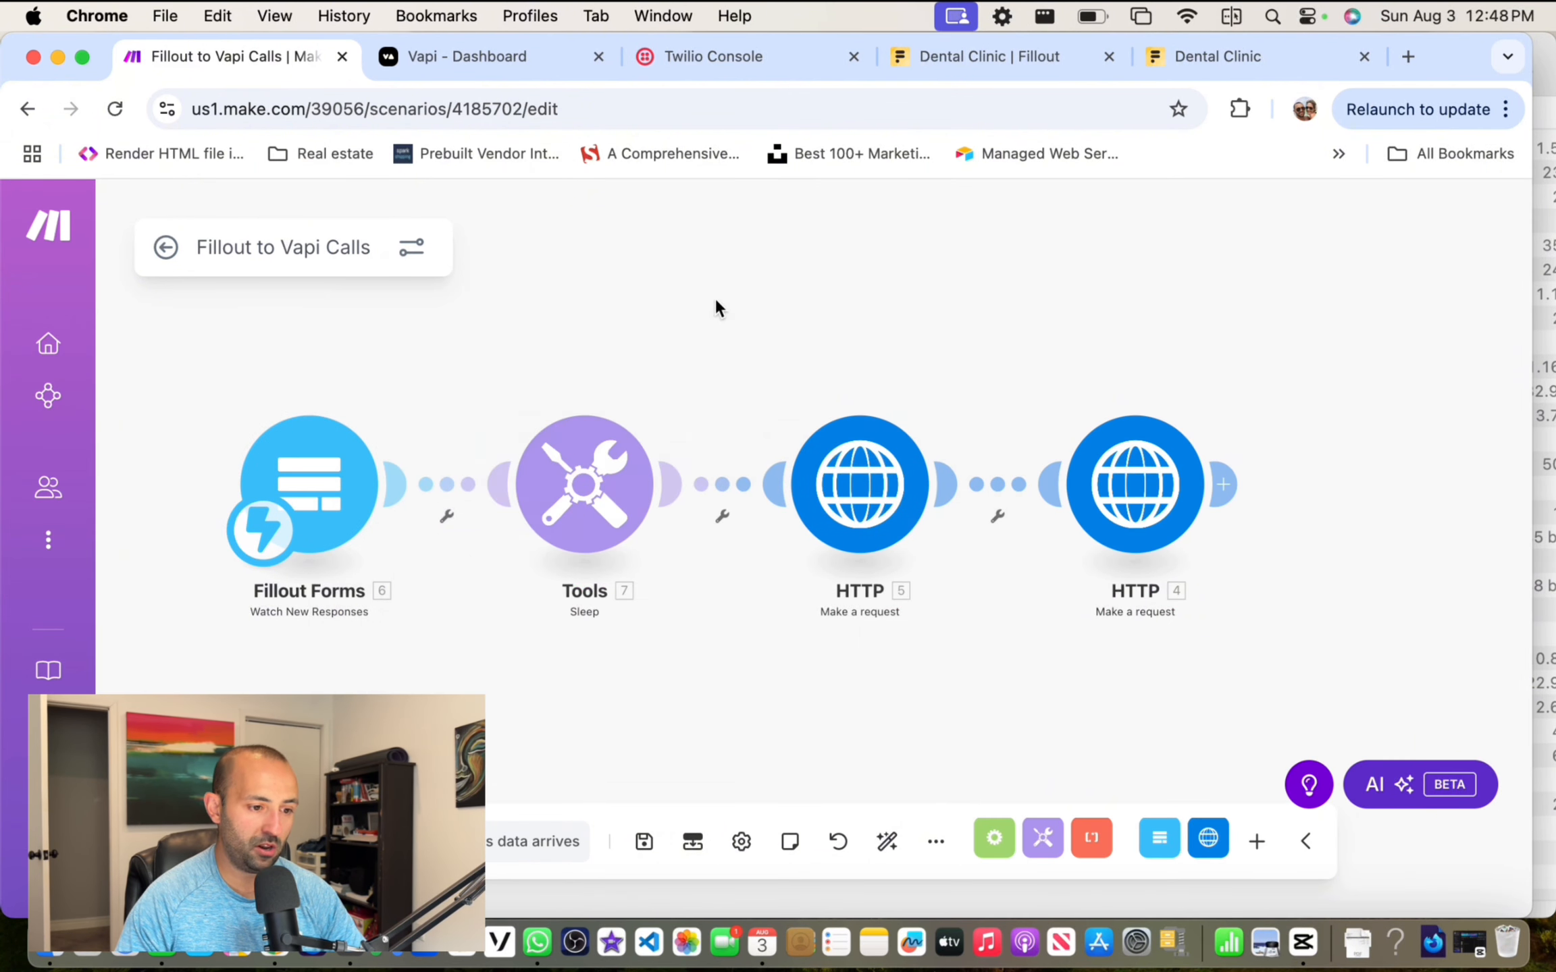
{"action": "left_click", "coordinate": [584, 466]}
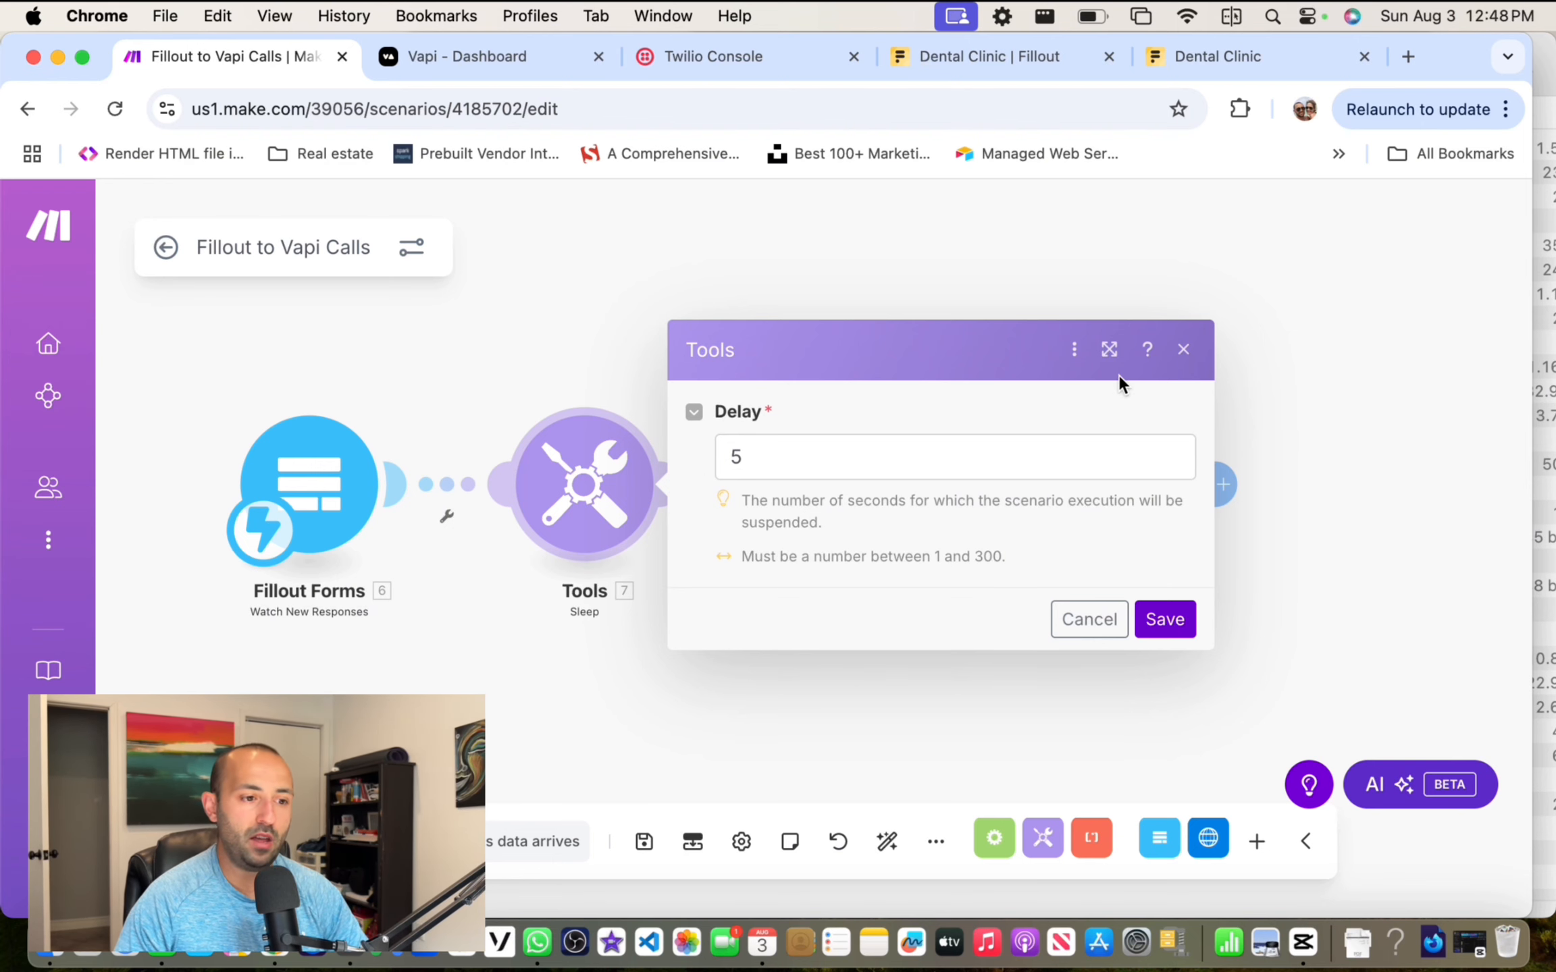
Step: Replace the assistant ID at the end of the first HTTP PATCH URL with 'assistant id'
{"action": "left_click", "coordinate": [1182, 350]}
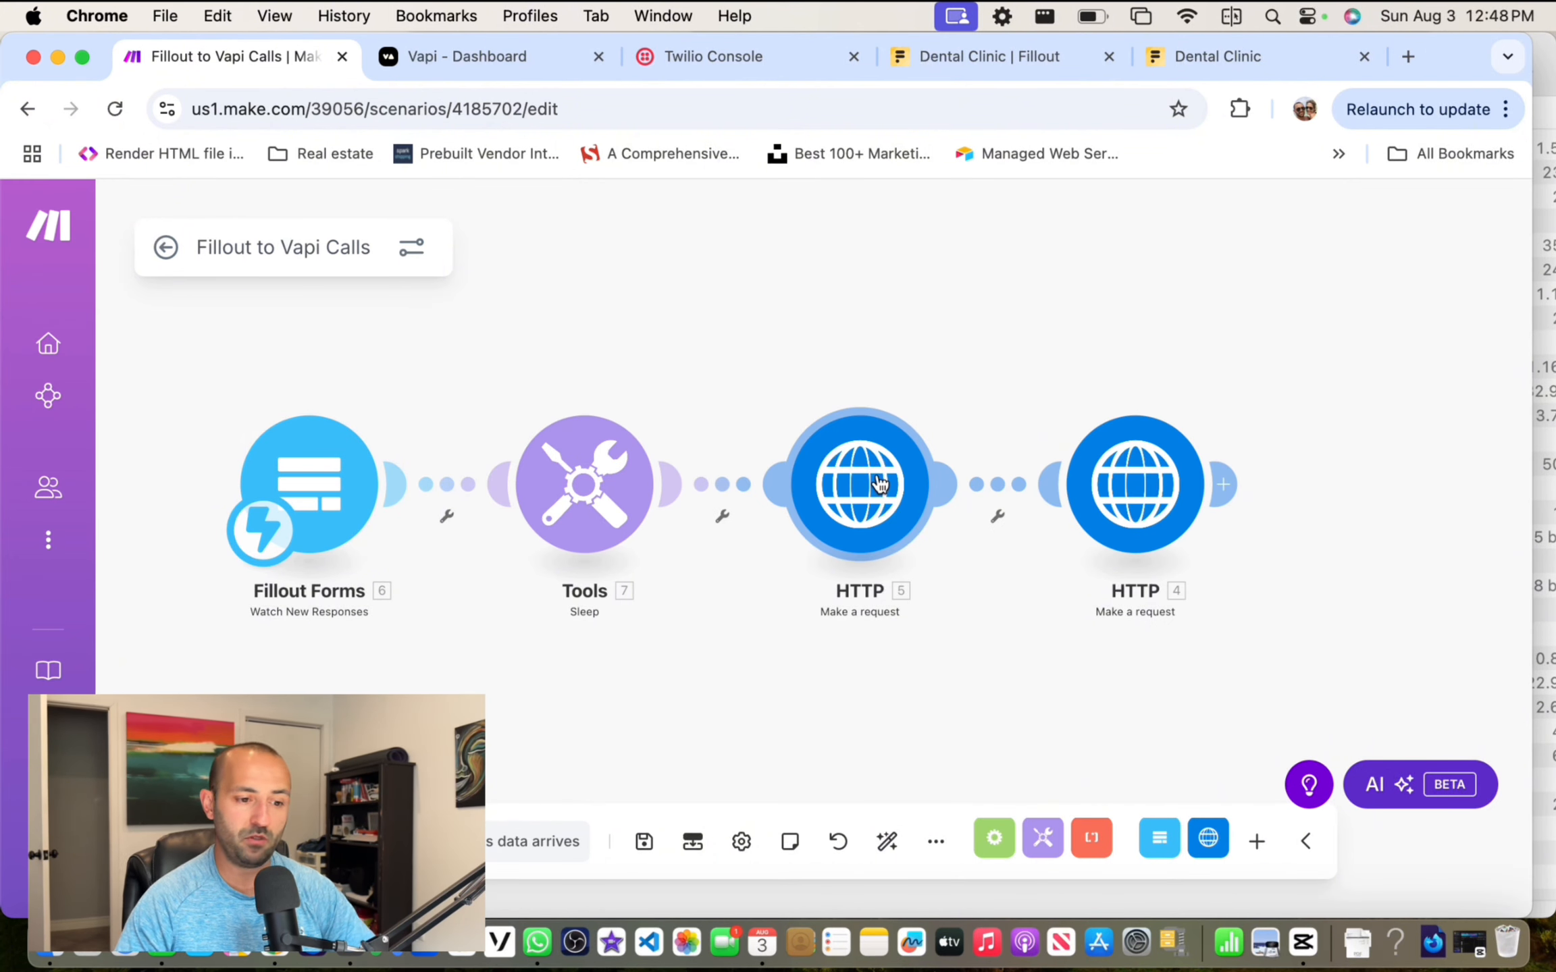
{"action": "left_click", "coordinate": [877, 482]}
{"action": "left_click_drag", "start_coordinate": [848, 298], "coordinate": [676, 310]}
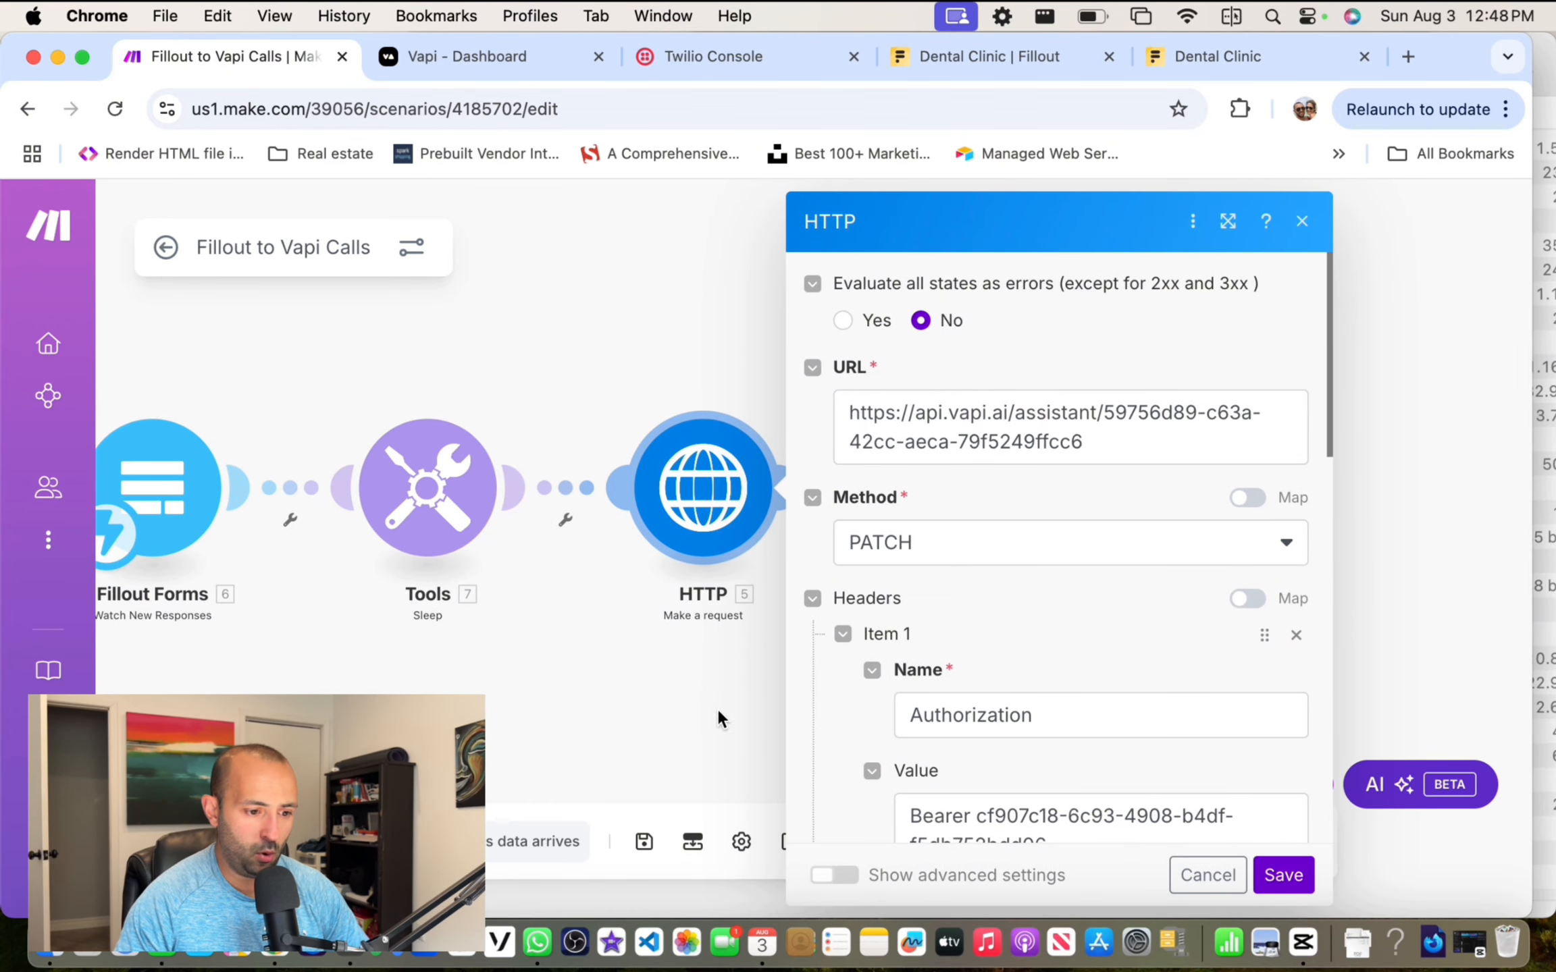
{"action": "scroll", "coordinate": [714, 297], "scroll_direction": "down", "scroll_amount": 2}
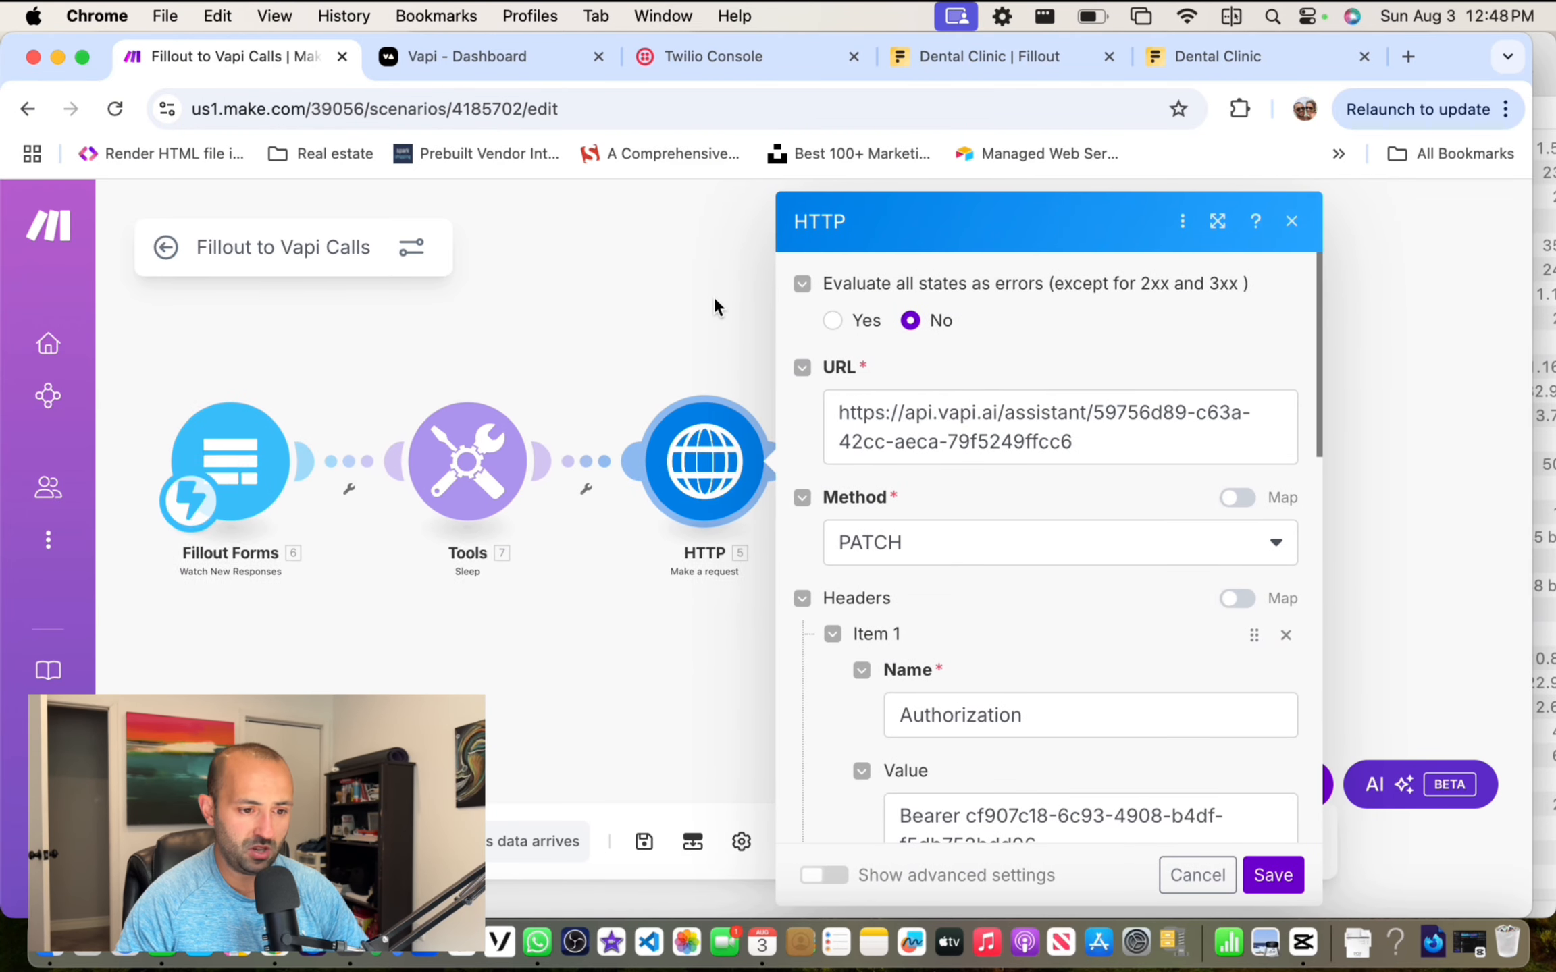
{"action": "left_click_drag", "start_coordinate": [1092, 407], "coordinate": [1141, 493]}
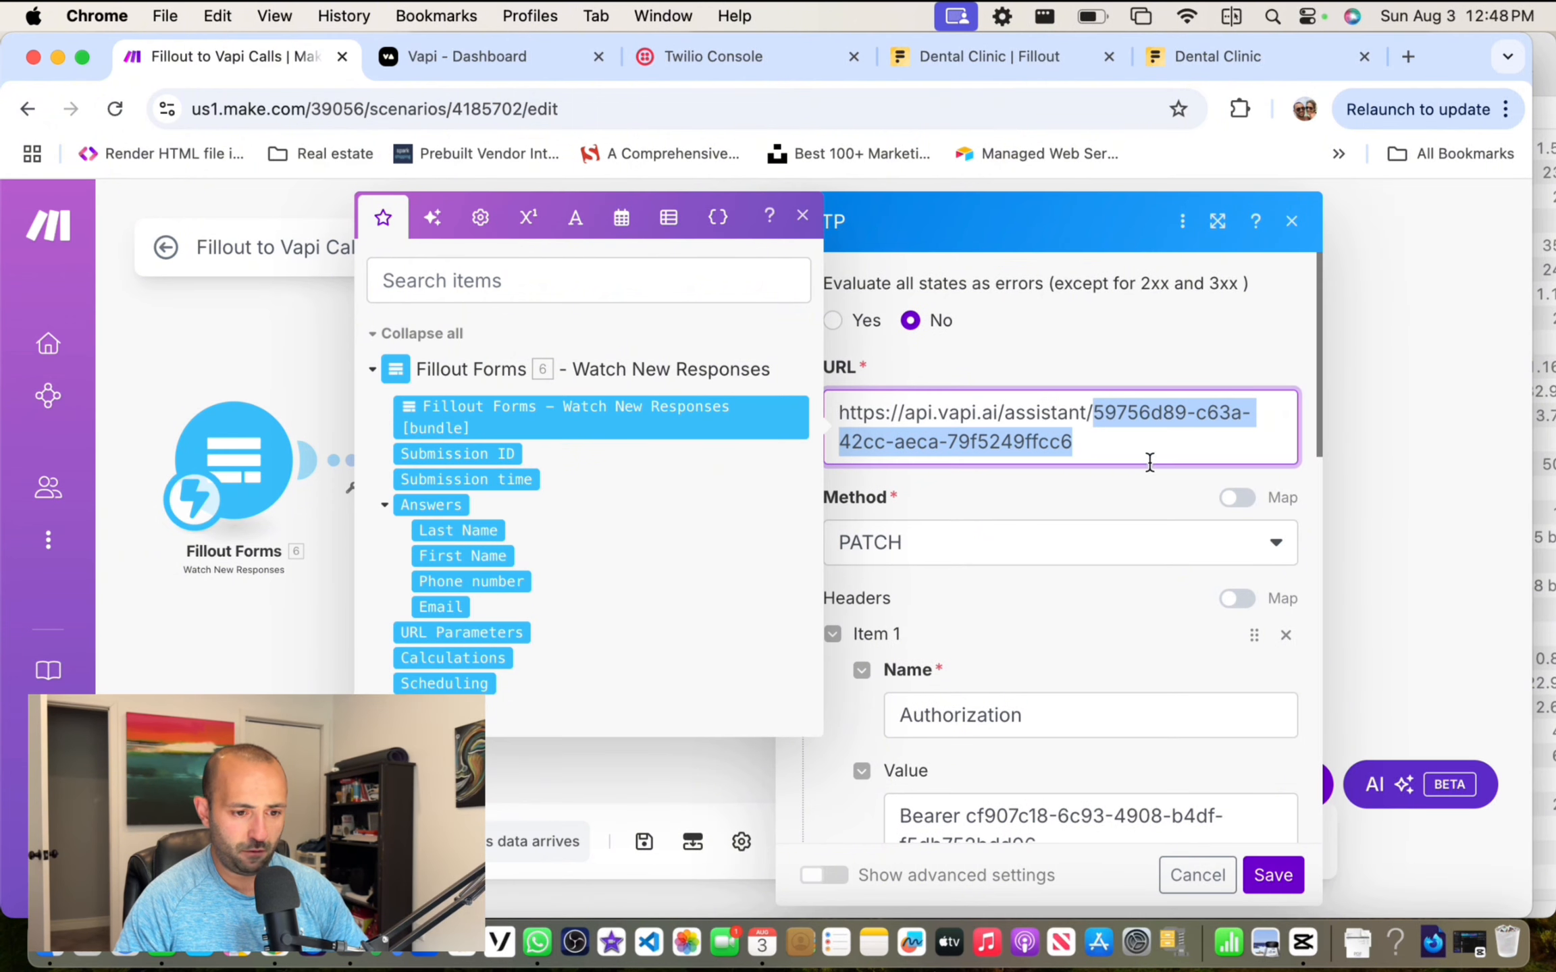
{"action": "left_click", "coordinate": [803, 218]}
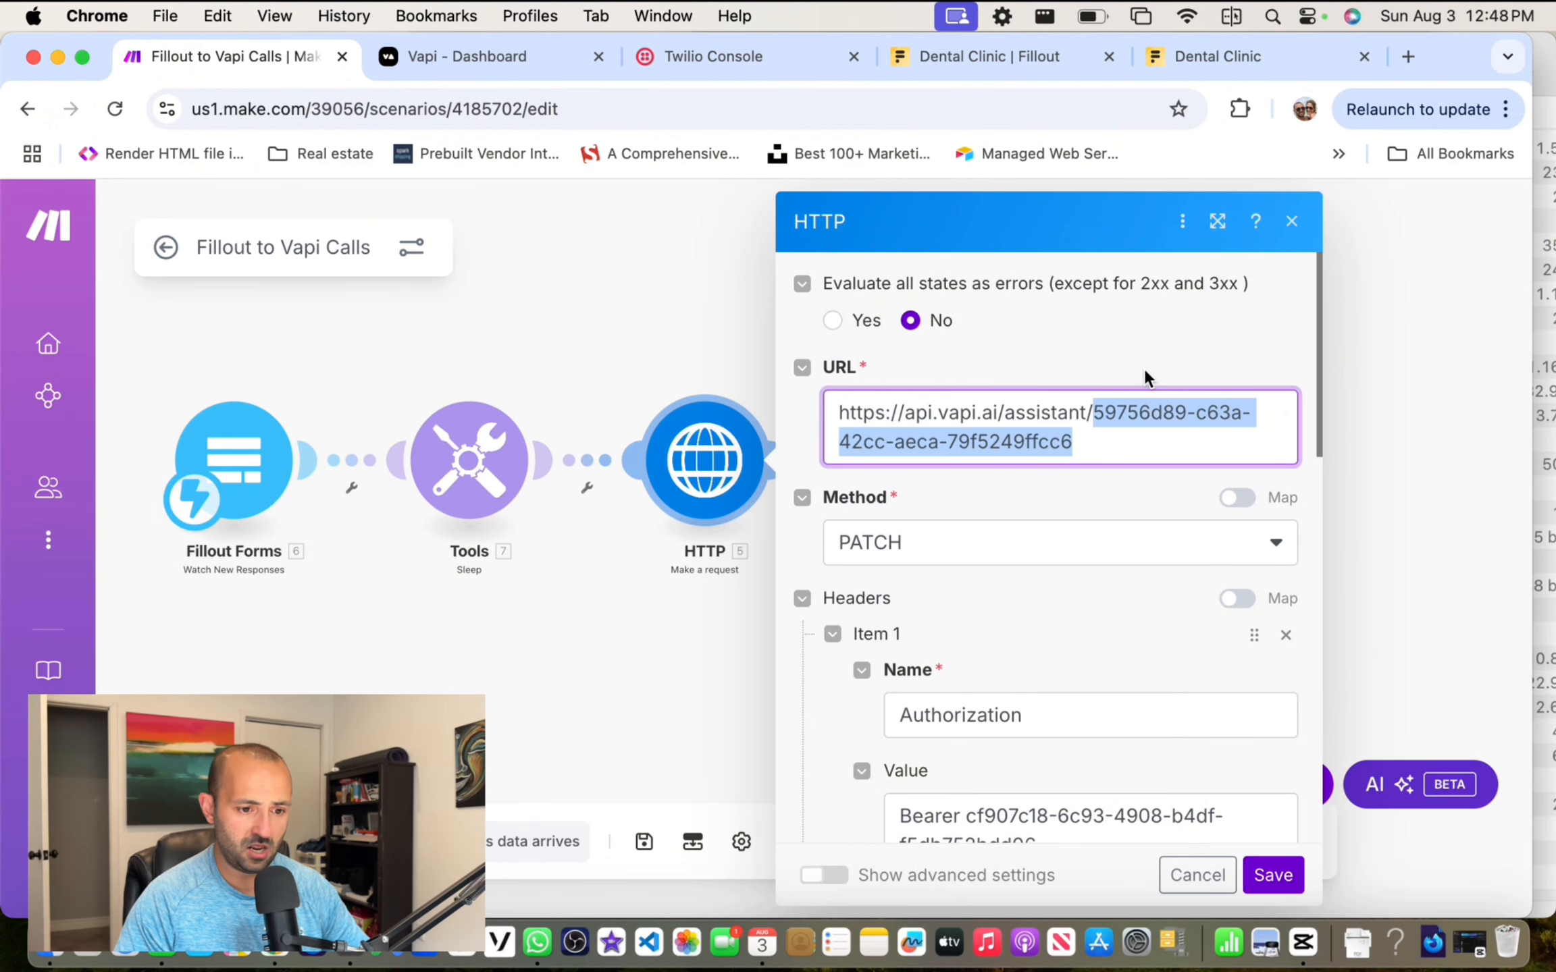
{"action": "type", "text": "assistant/assi"}
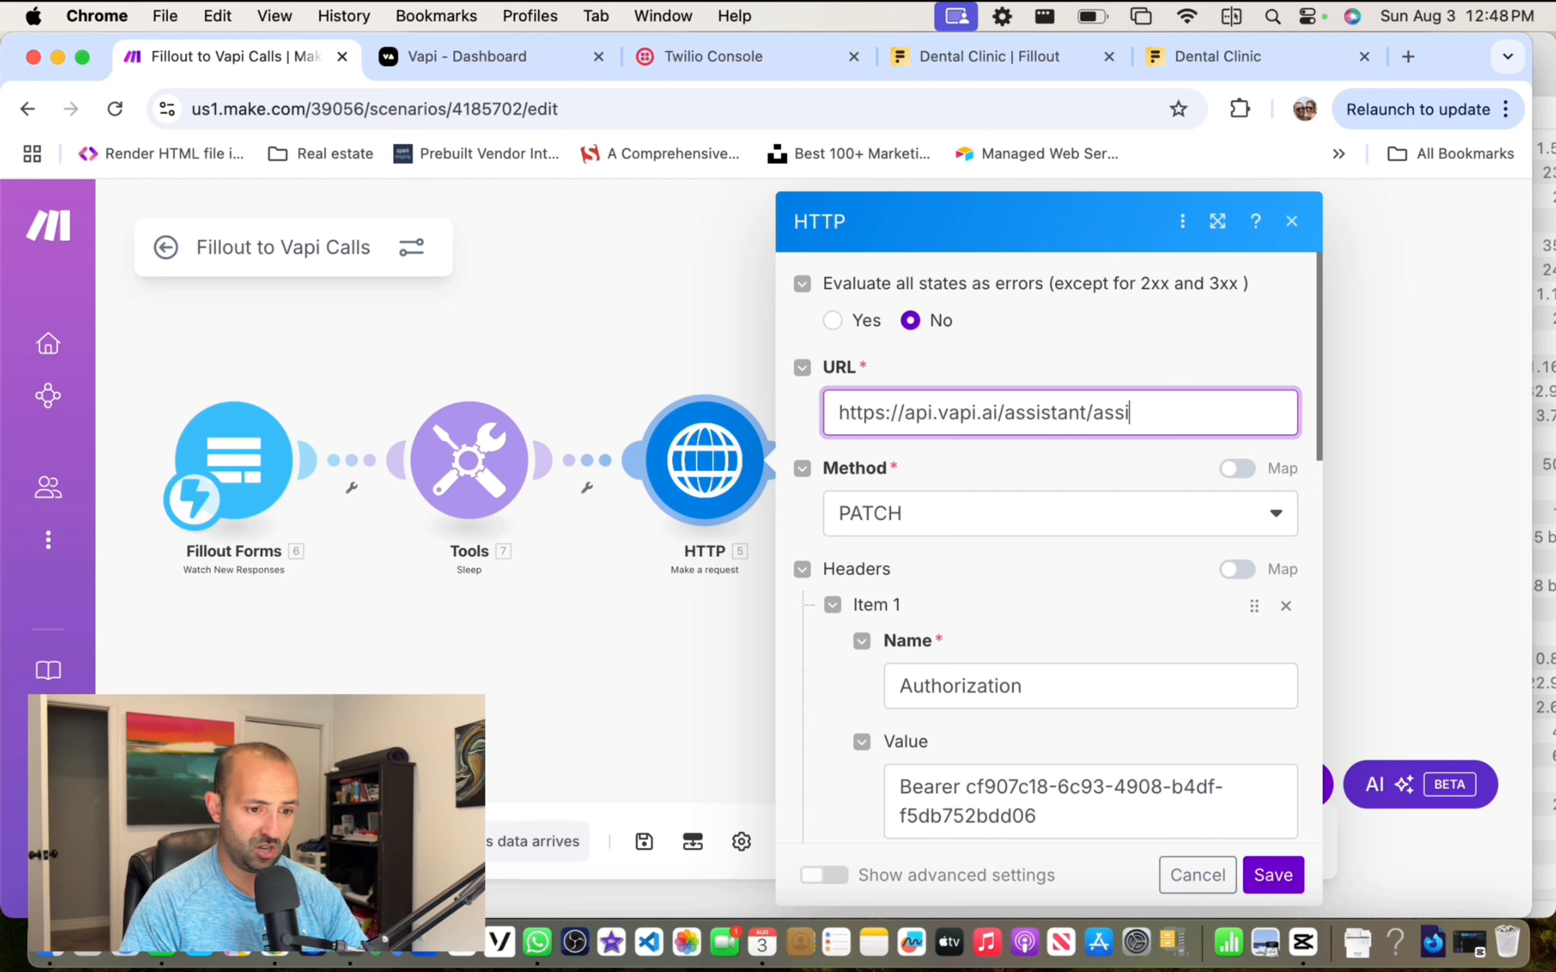
{"action": "type", "text": "t id"}
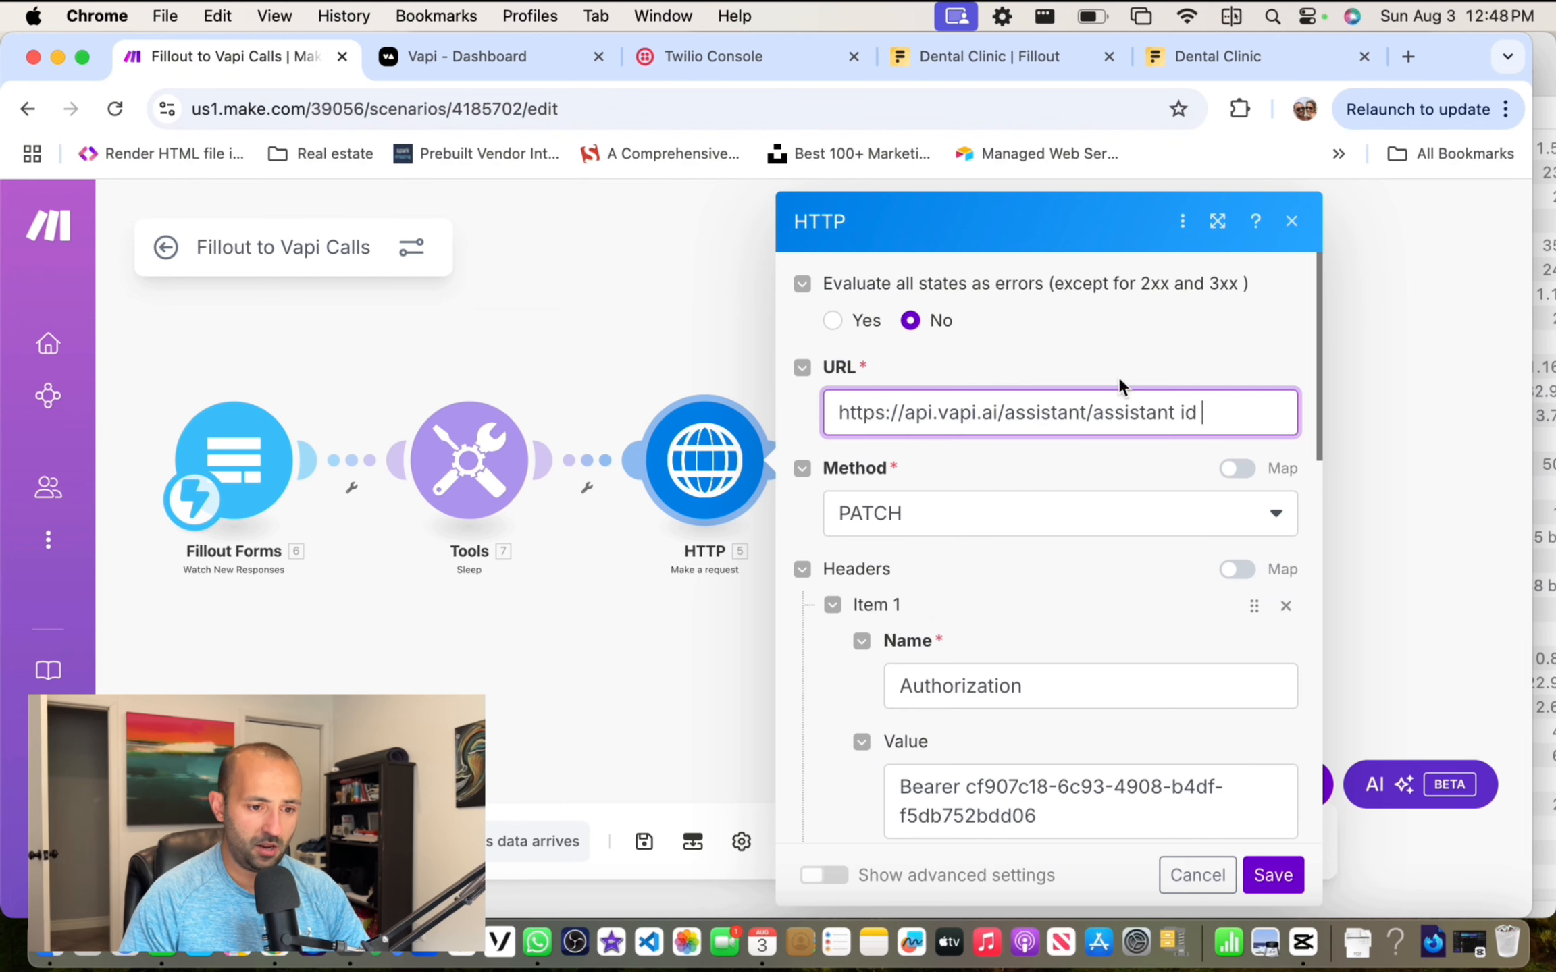
Step: Copy the Riley assistant's ID from Vapi's Assistants list and return to Make
{"action": "left_click", "coordinate": [489, 58]}
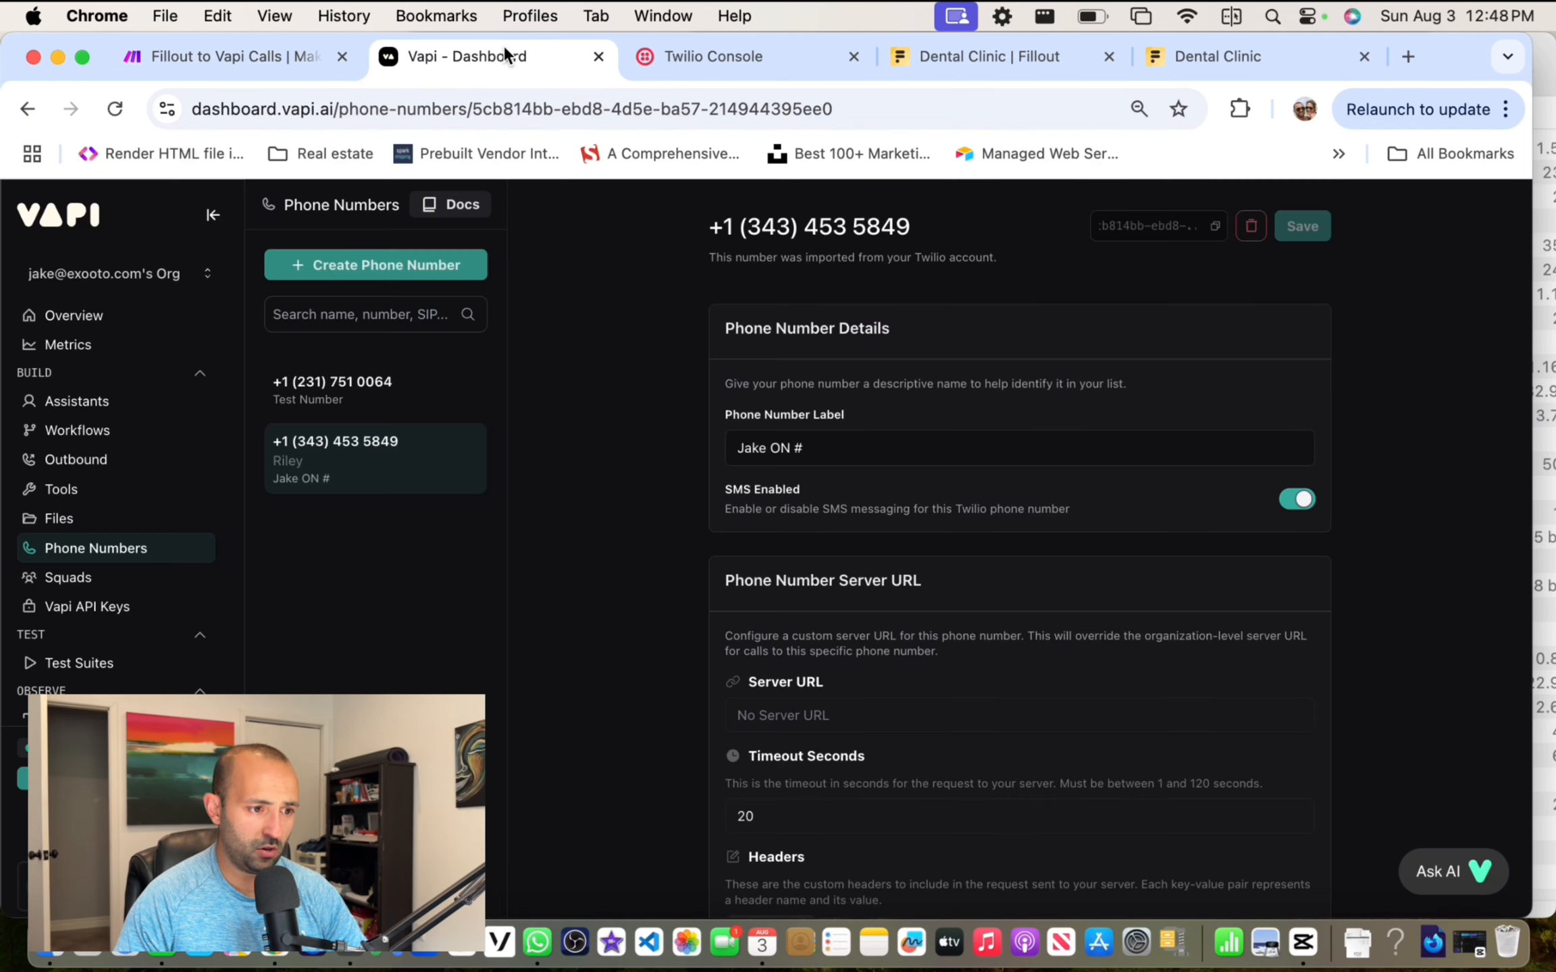
{"action": "left_click", "coordinate": [81, 405]}
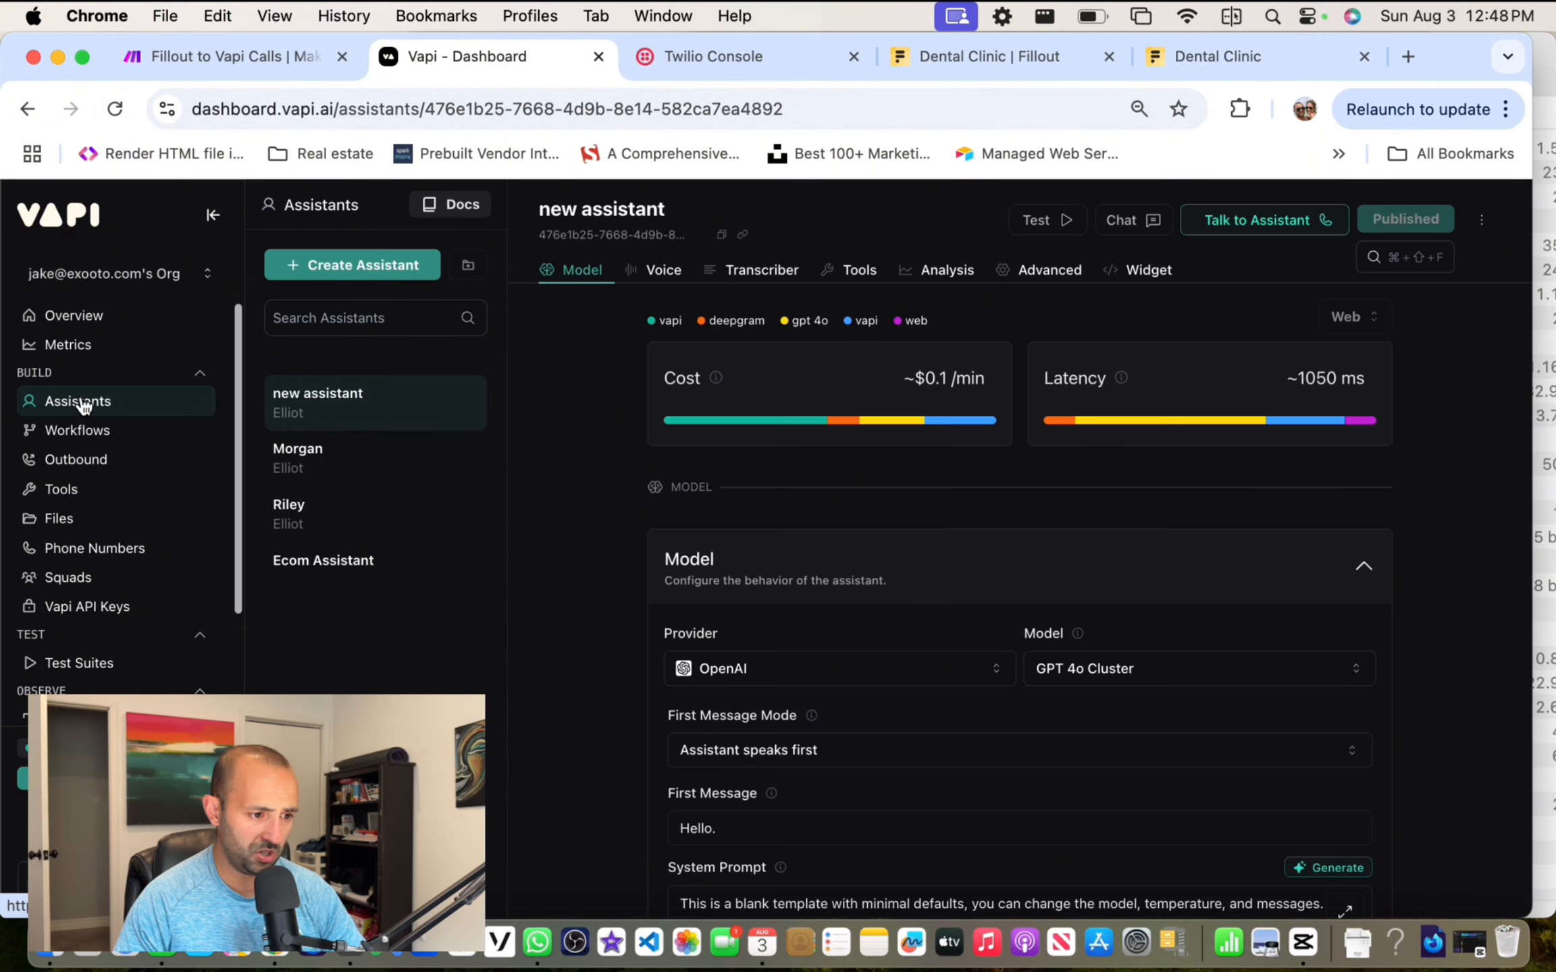
{"action": "left_click", "coordinate": [329, 522]}
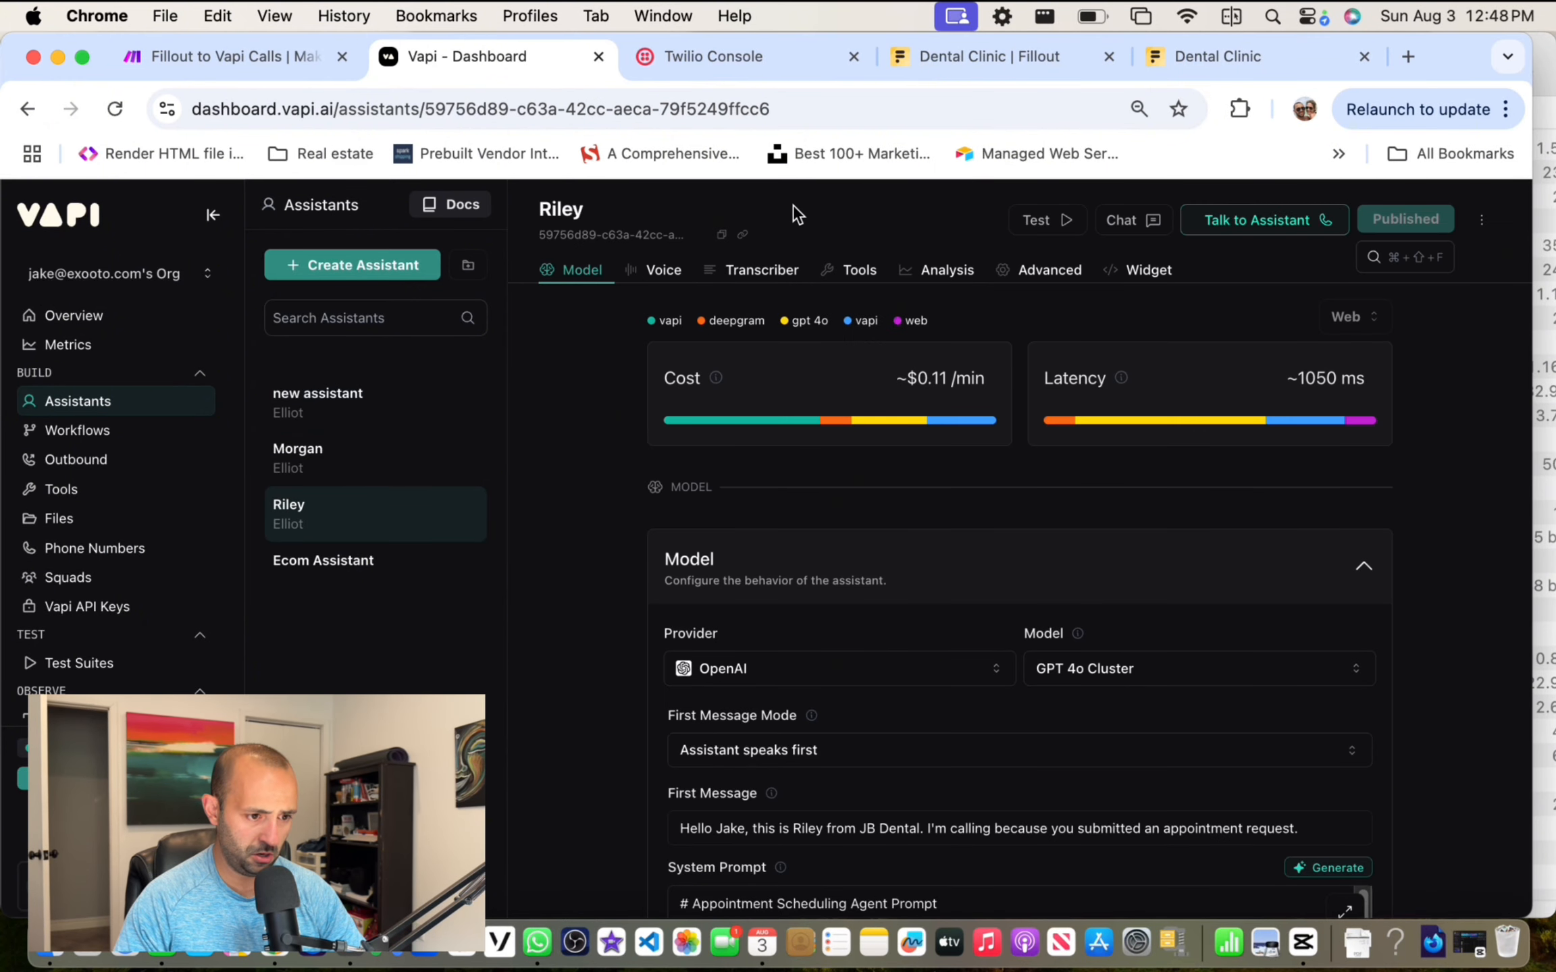
{"action": "left_click", "coordinate": [721, 237]}
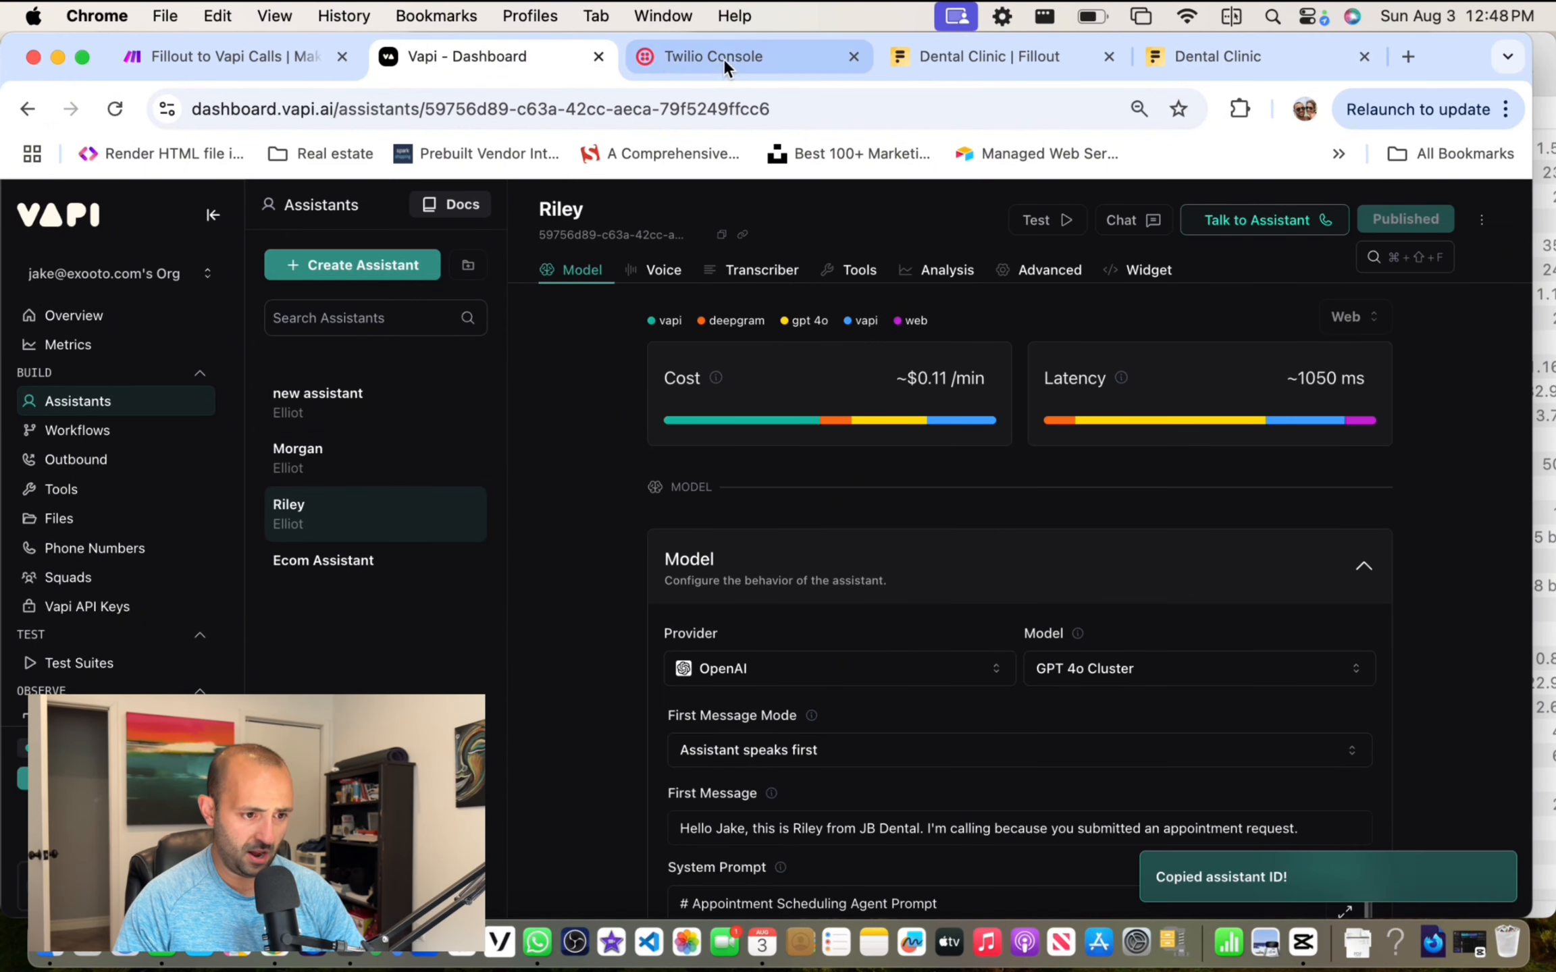
{"action": "left_click", "coordinate": [222, 56]}
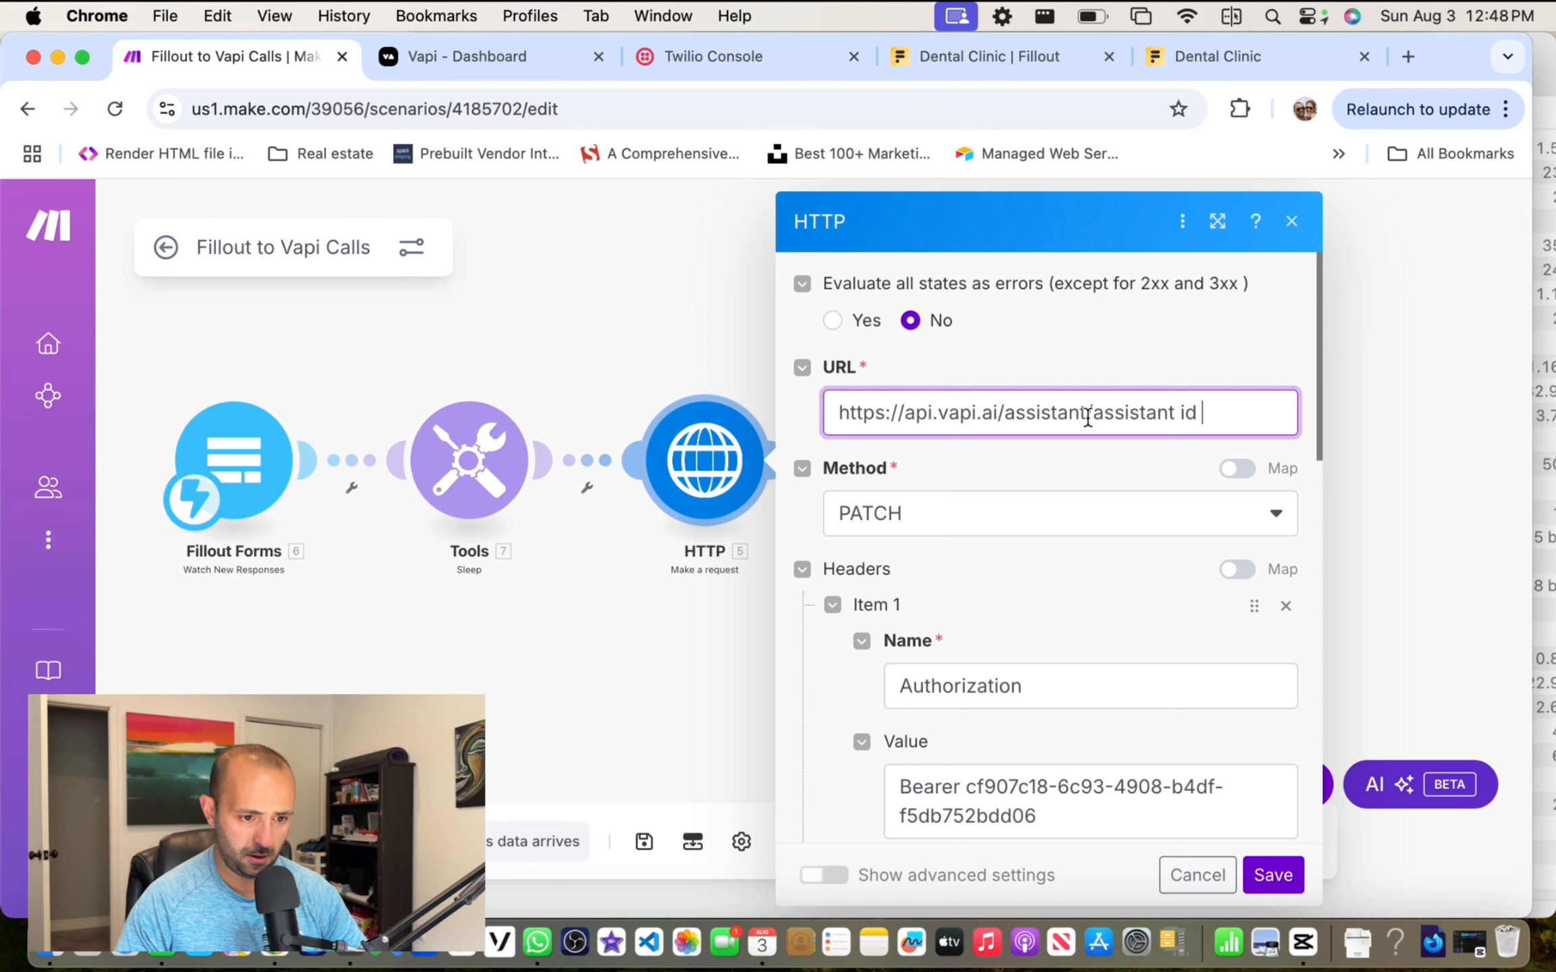
Step: Paste Riley's assistant ID over the 'assistant id' placeholder in the URL
{"action": "left_click_drag", "start_coordinate": [1091, 413], "coordinate": [1205, 413]}
{"action": "key", "text": "super+v"}
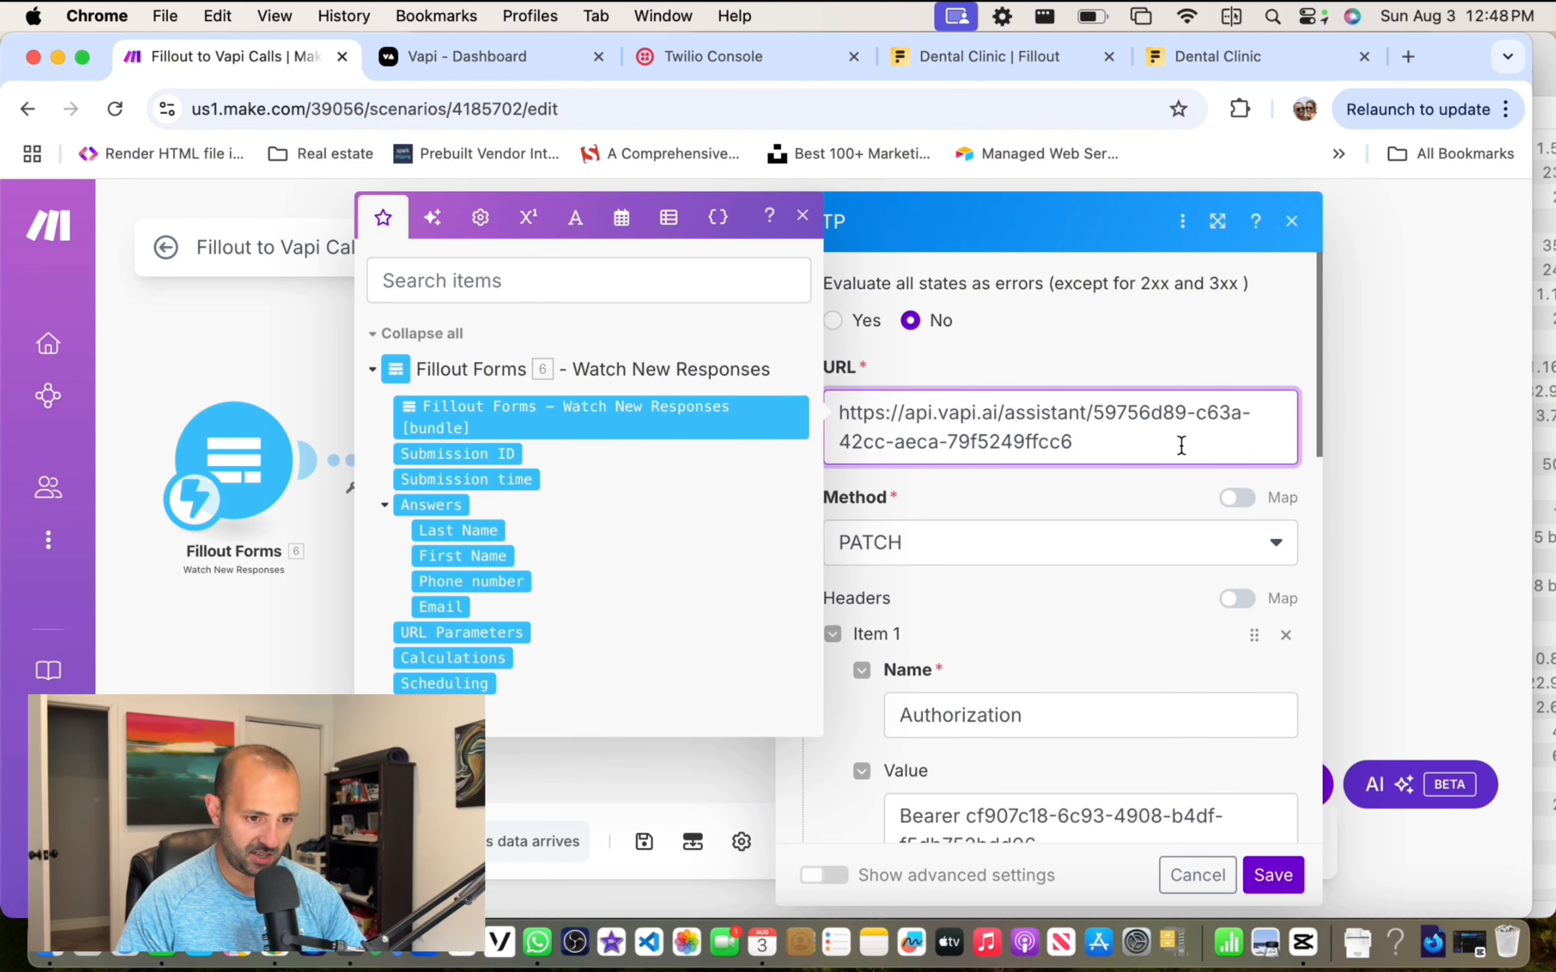
{"action": "left_click", "coordinate": [1202, 528]}
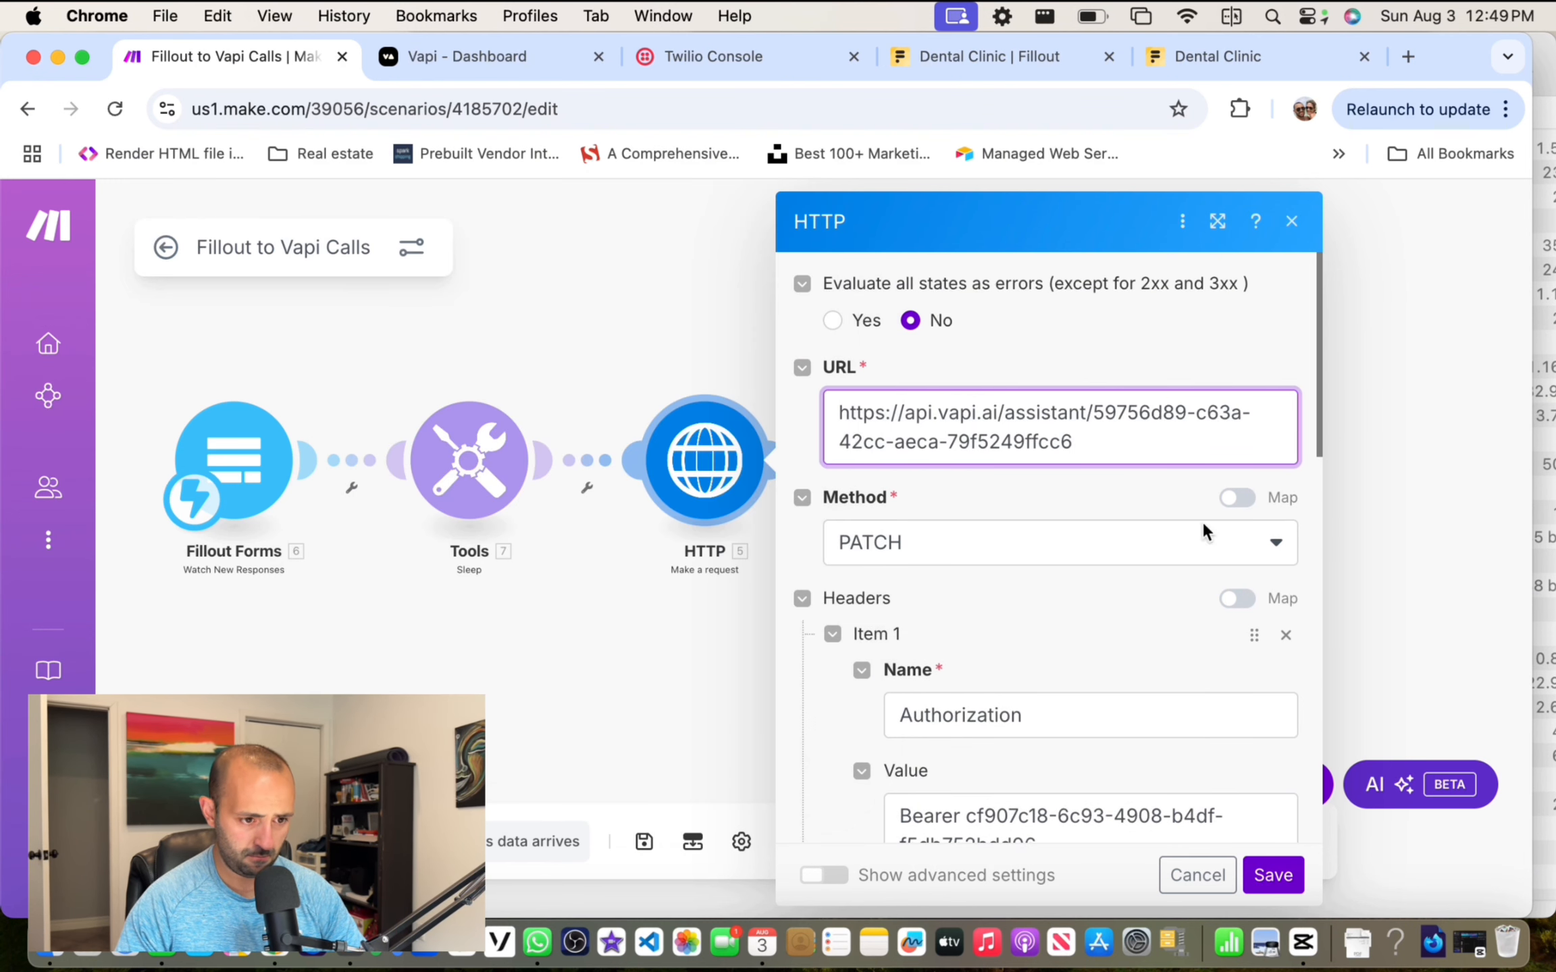
Step: Replace the Authorization bearer token with the placeholder 'api key'
{"action": "scroll", "coordinate": [1097, 536], "scroll_direction": "down", "scroll_amount": 1}
{"action": "scroll", "coordinate": [1007, 476], "scroll_direction": "down", "scroll_amount": 3}
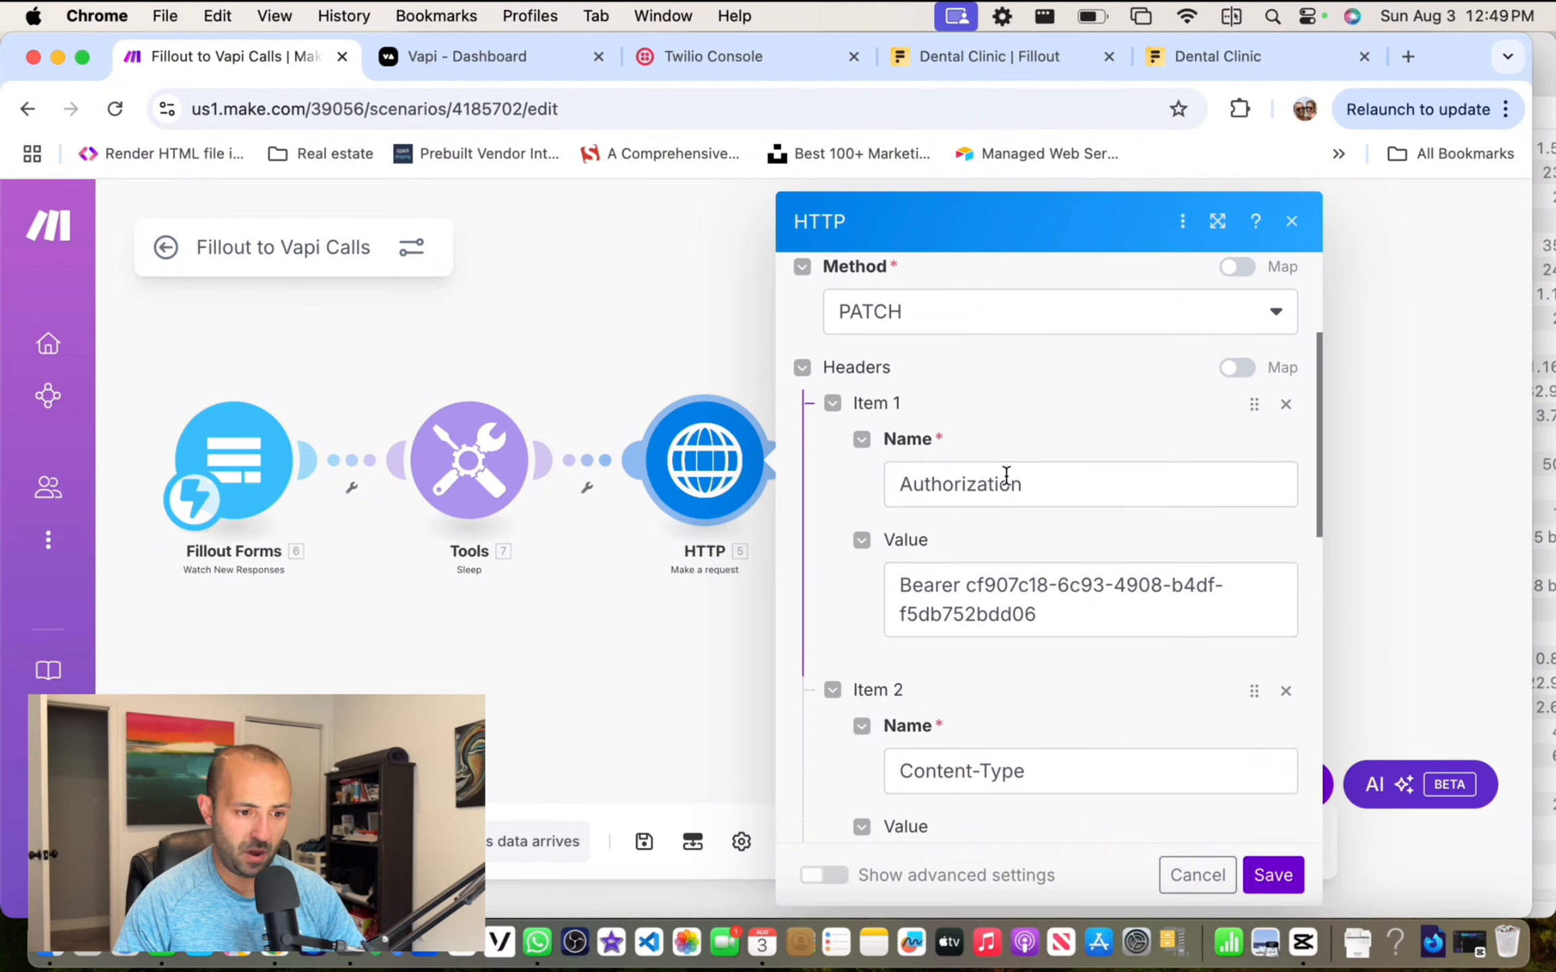
{"action": "left_click_drag", "start_coordinate": [971, 546], "coordinate": [1104, 586]}
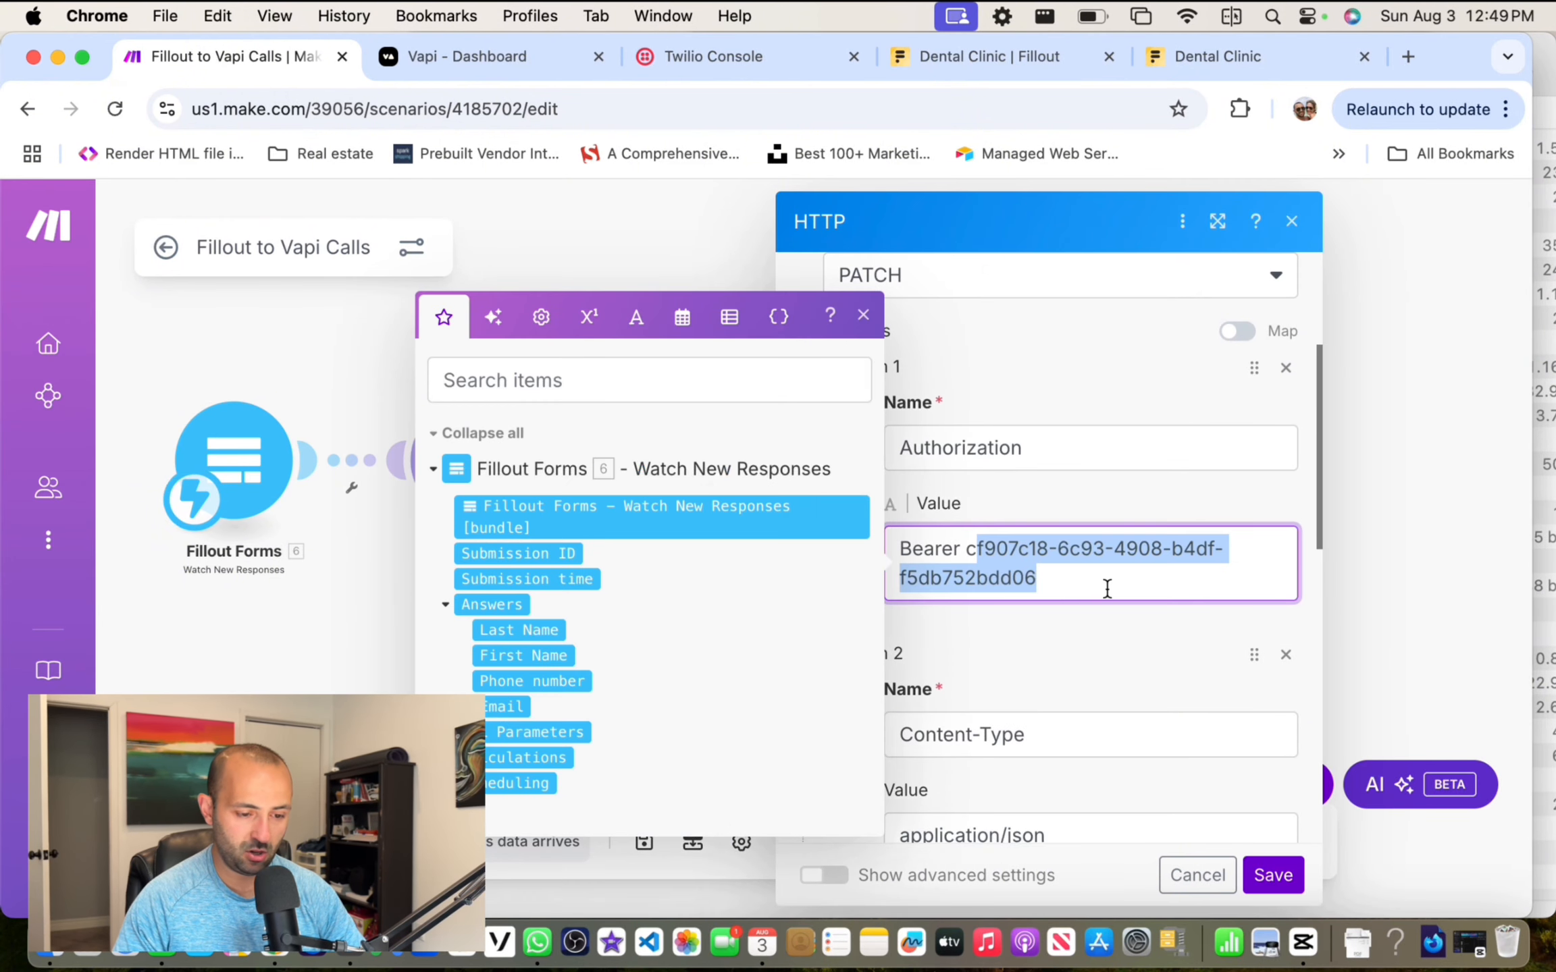
{"action": "key", "text": "BackSpace"}
{"action": "key", "text": "BackSpace"}
{"action": "key", "text": "BackSpace"}
{"action": "type", "text": "api kye"}
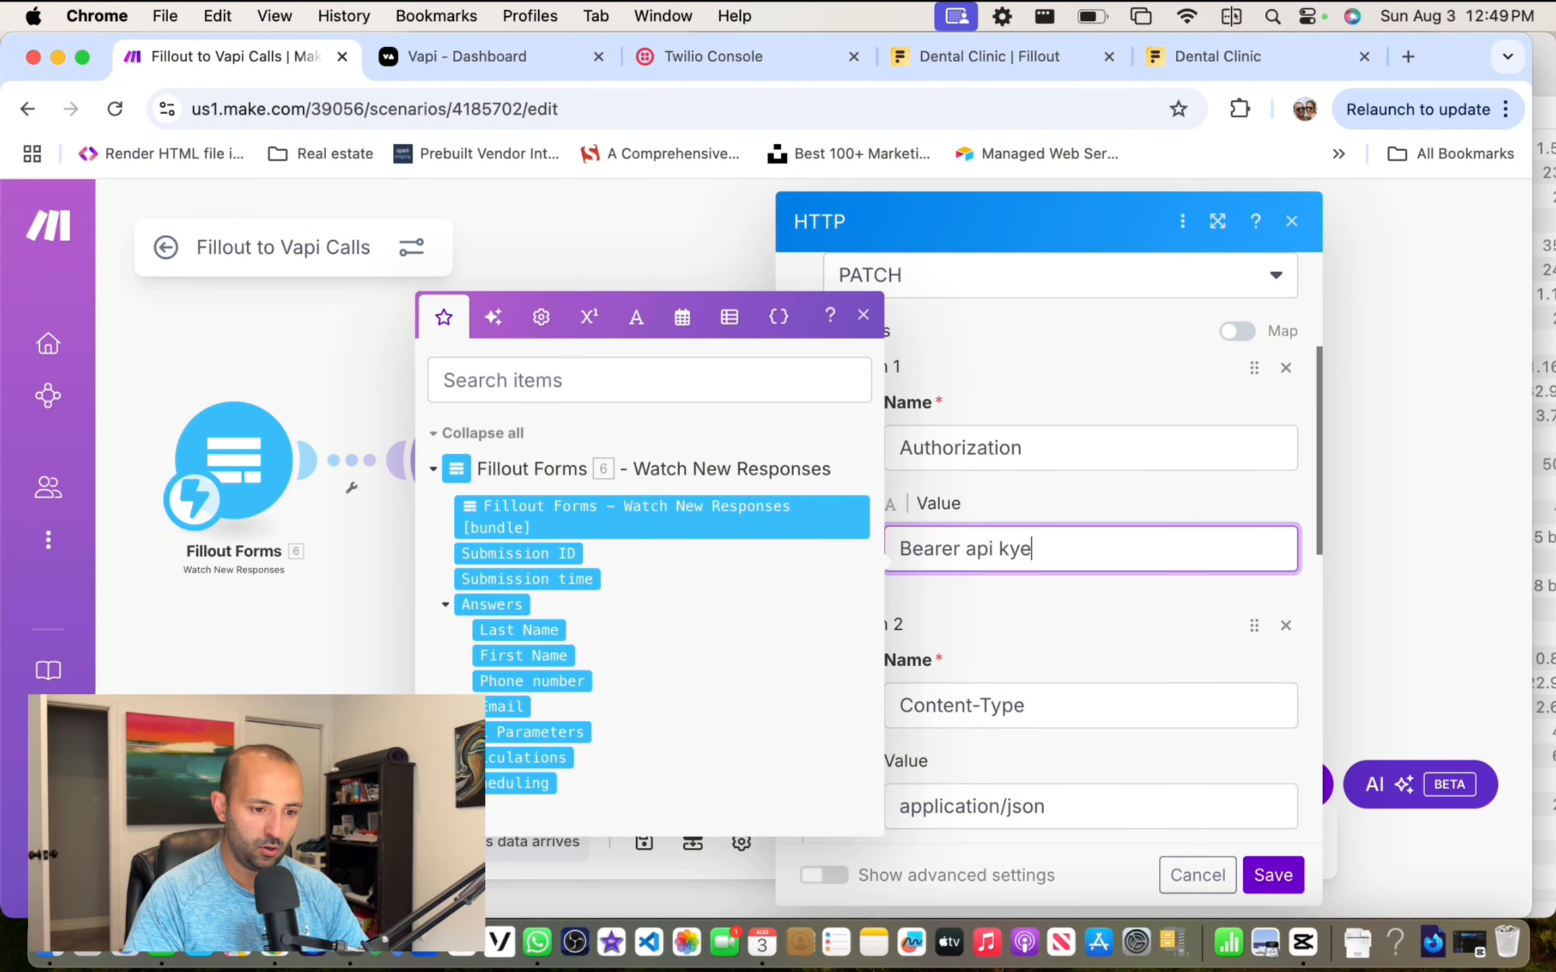
{"action": "key", "text": "BackSpace"}
{"action": "key", "text": "BackSpace"}
{"action": "type", "text": "ey"}
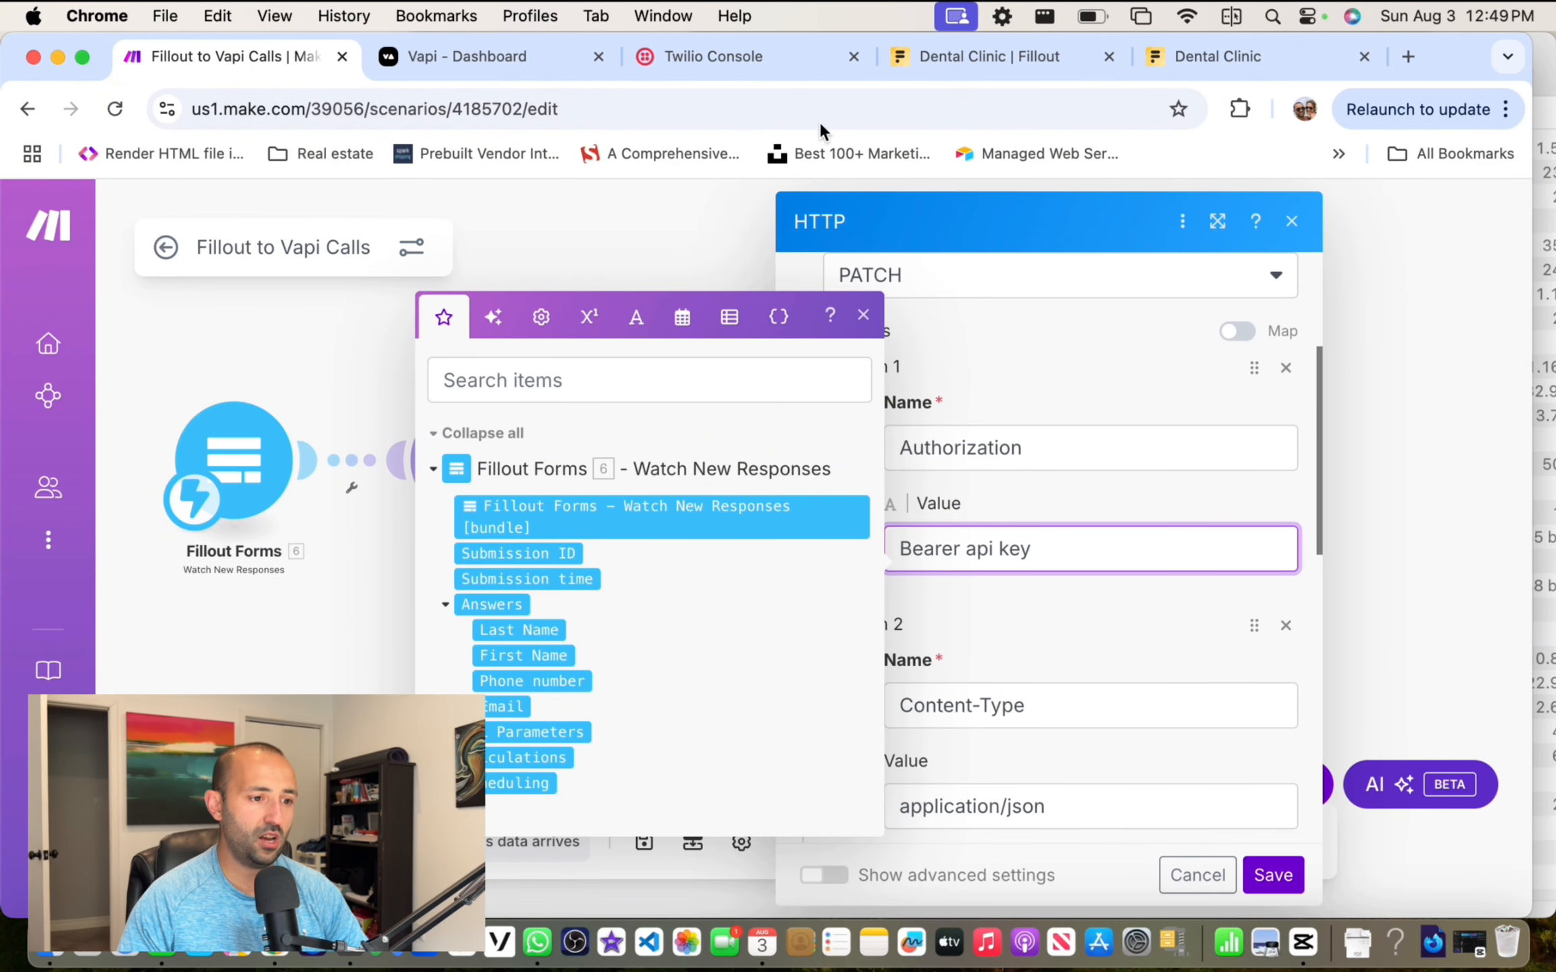
{"action": "left_click", "coordinate": [481, 59]}
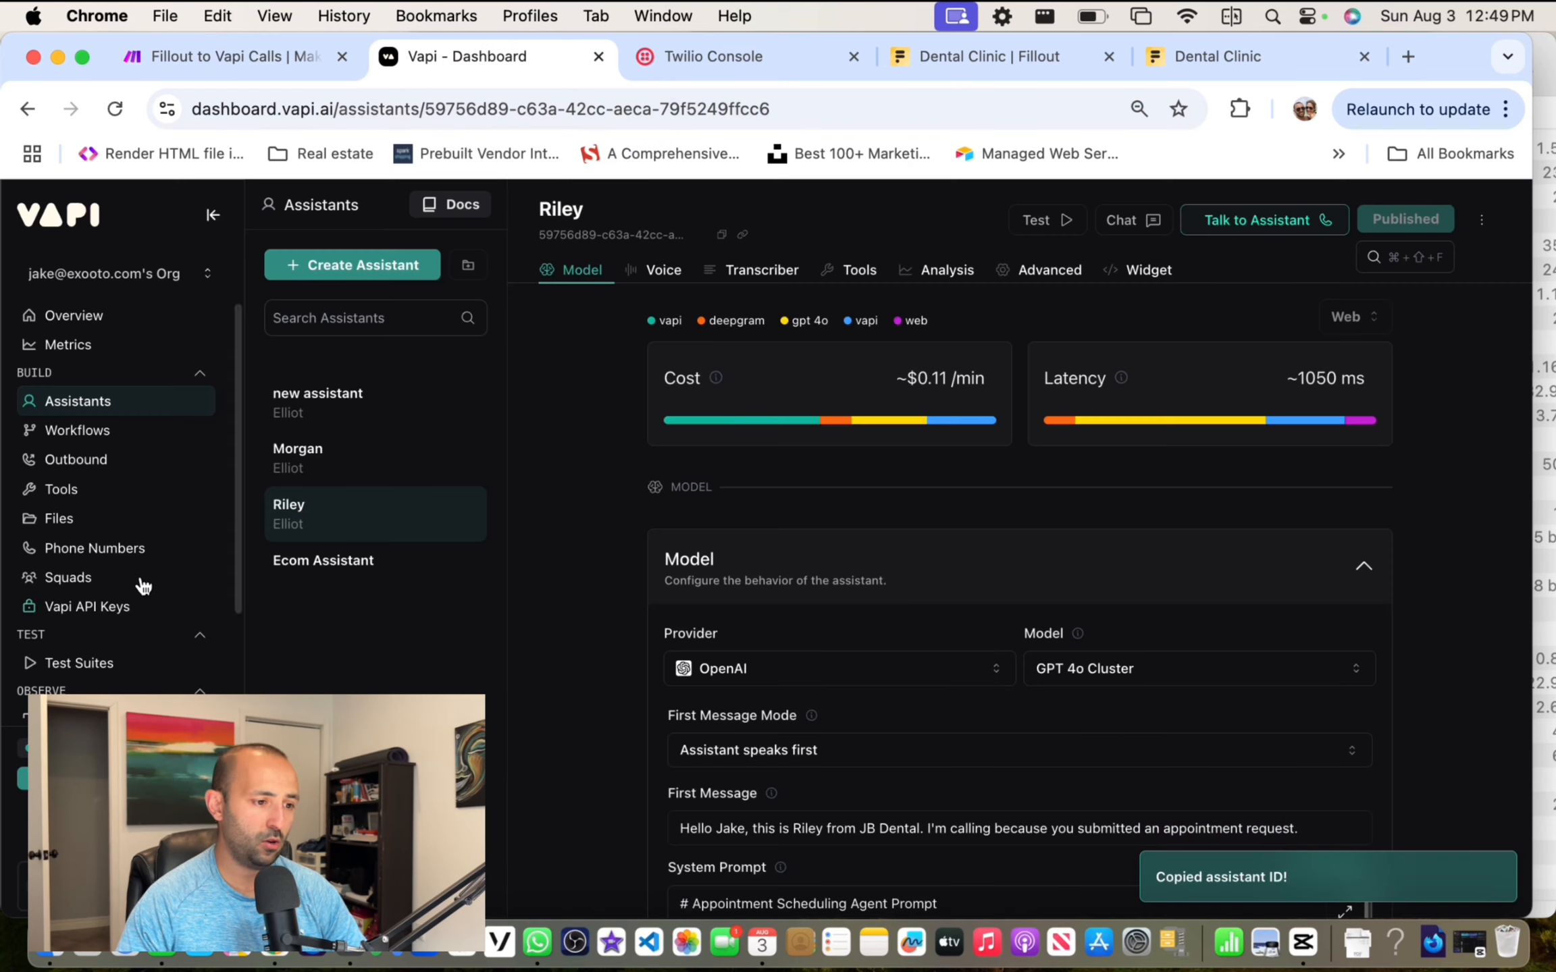
Step: Get the Dental Clinic private key from Vapi's API Keys page and return to Make
{"action": "left_click", "coordinate": [102, 606]}
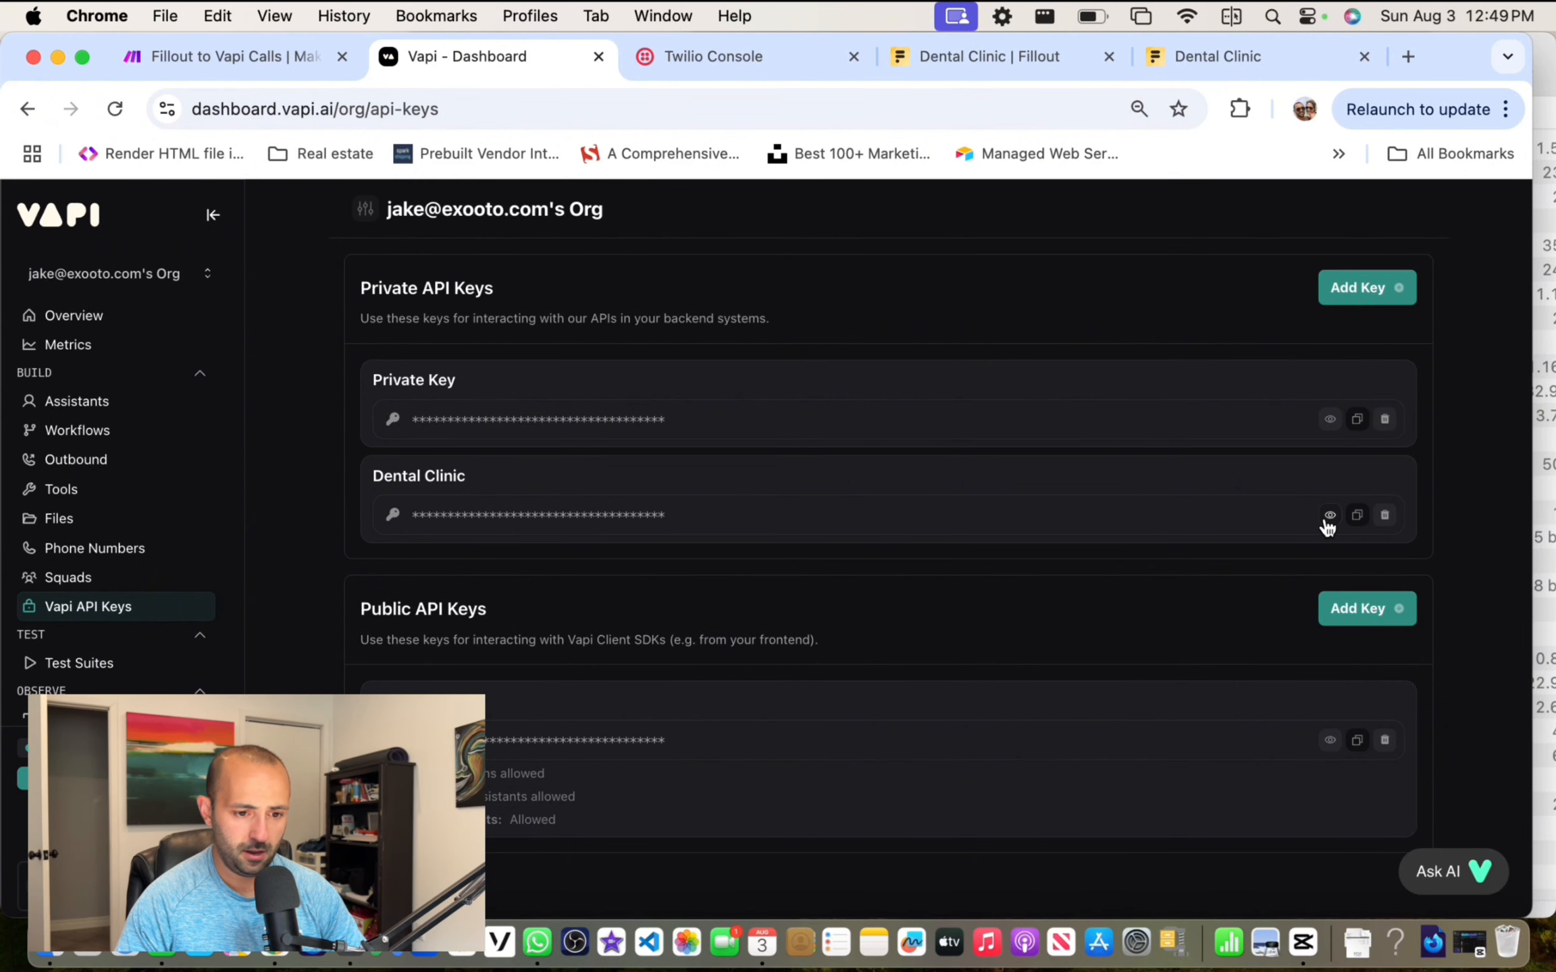
{"action": "left_click", "coordinate": [255, 54]}
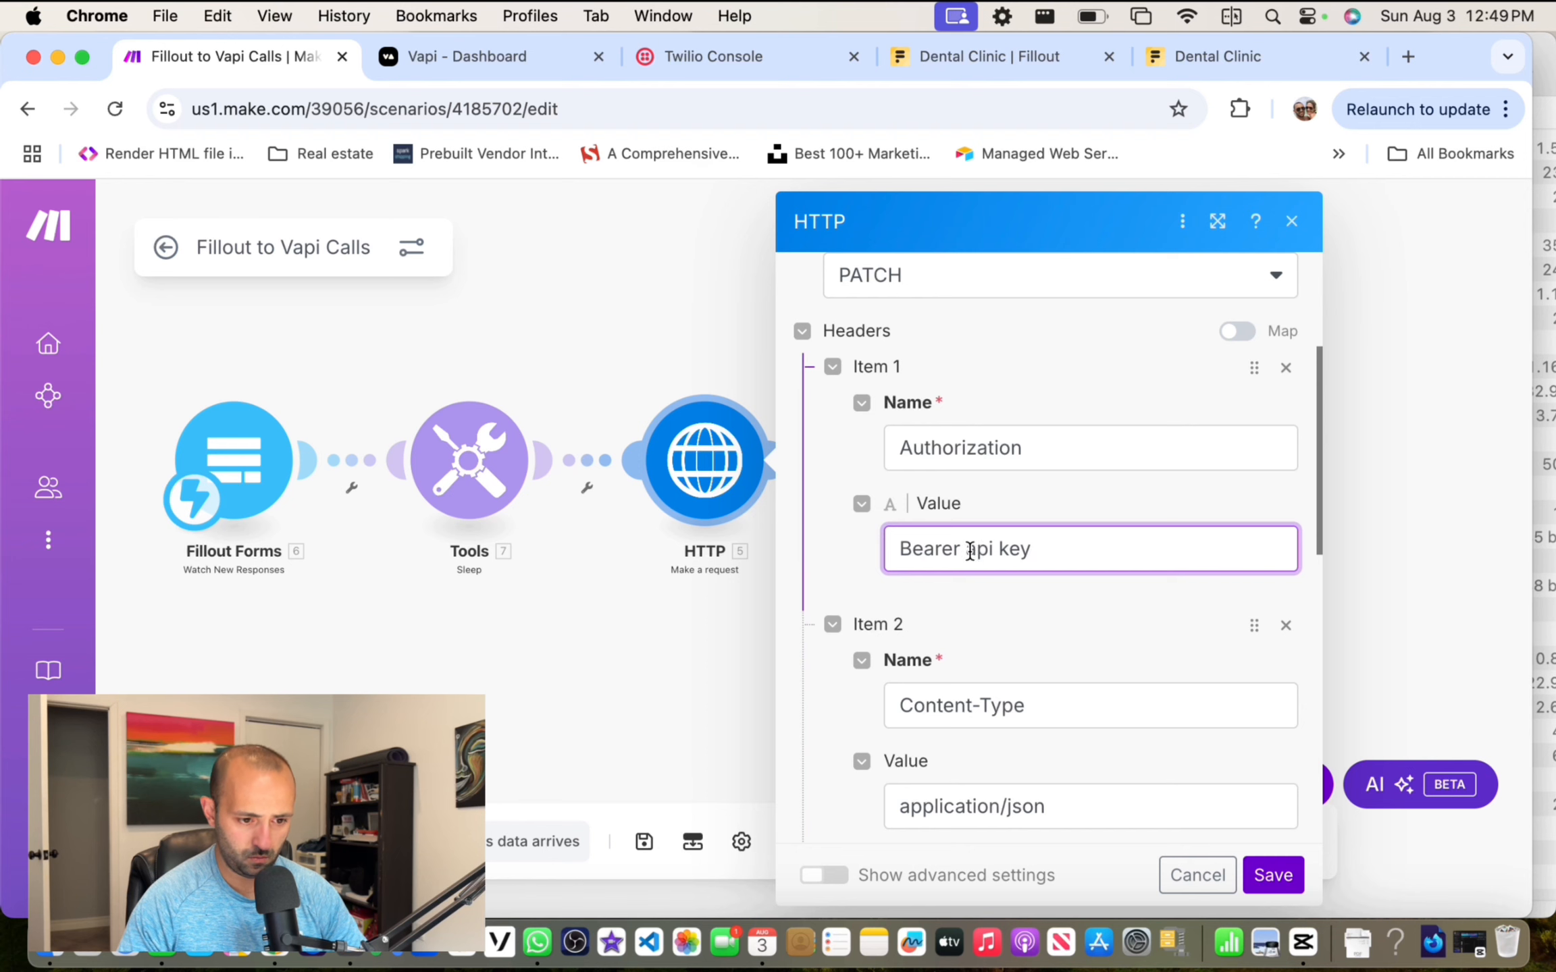
Step: Paste the Vapi API key after 'Bearer' in the Authorization header
{"action": "left_click_drag", "start_coordinate": [969, 550], "coordinate": [1131, 548]}
{"action": "key", "text": "super+v"}
{"action": "left_click", "coordinate": [1057, 611]}
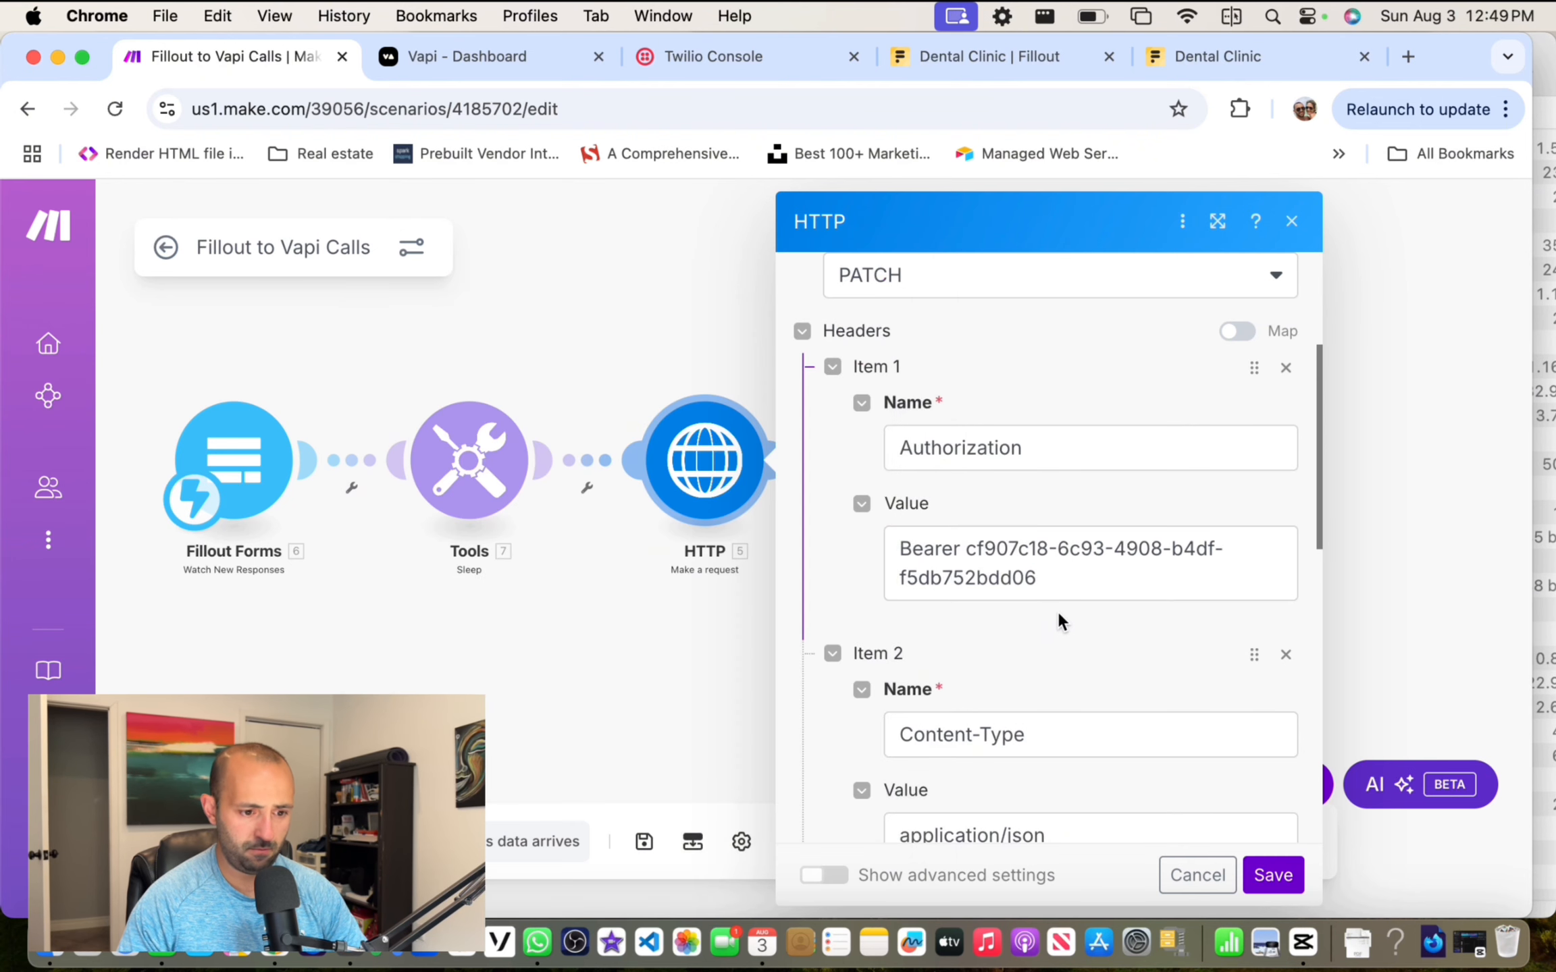
{"action": "scroll", "coordinate": [1057, 604], "scroll_direction": "down", "scroll_amount": 12}
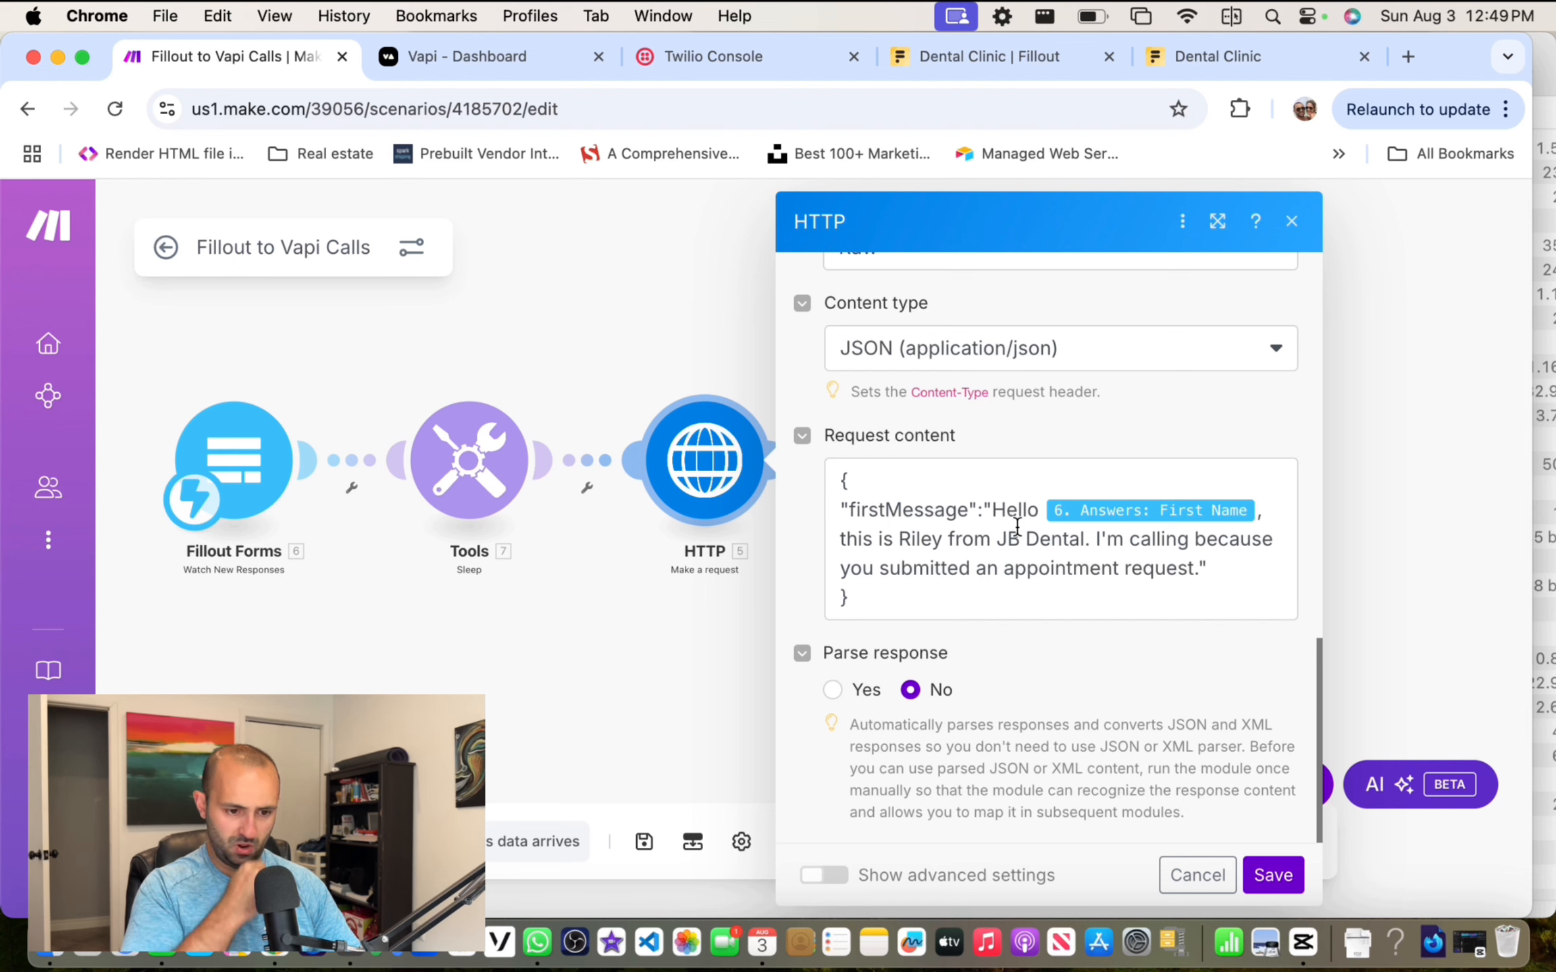
Step: Change the greeting to 'Hi', add 'Do you have a second to confirm the appointment?', and save
{"action": "left_click", "coordinate": [1260, 513]}
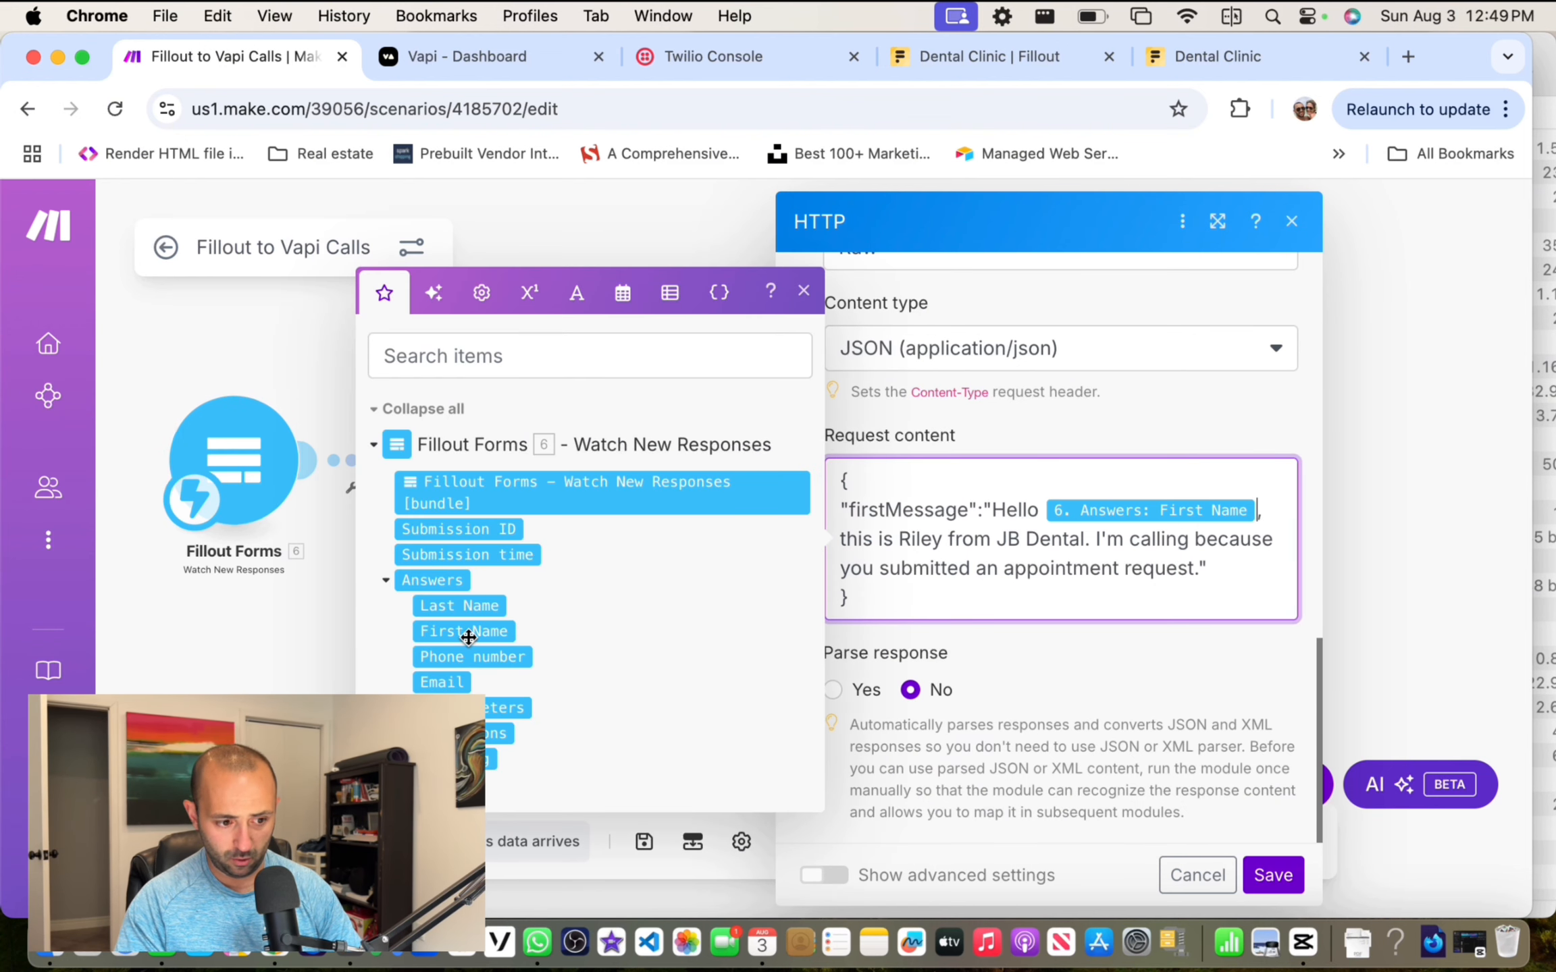
{"action": "left_click", "coordinate": [1065, 510]}
{"action": "key", "text": "BackSpace"}
{"action": "key", "text": "BackSpace"}
{"action": "key", "text": "BackSpace"}
{"action": "key", "text": "BackSpace"}
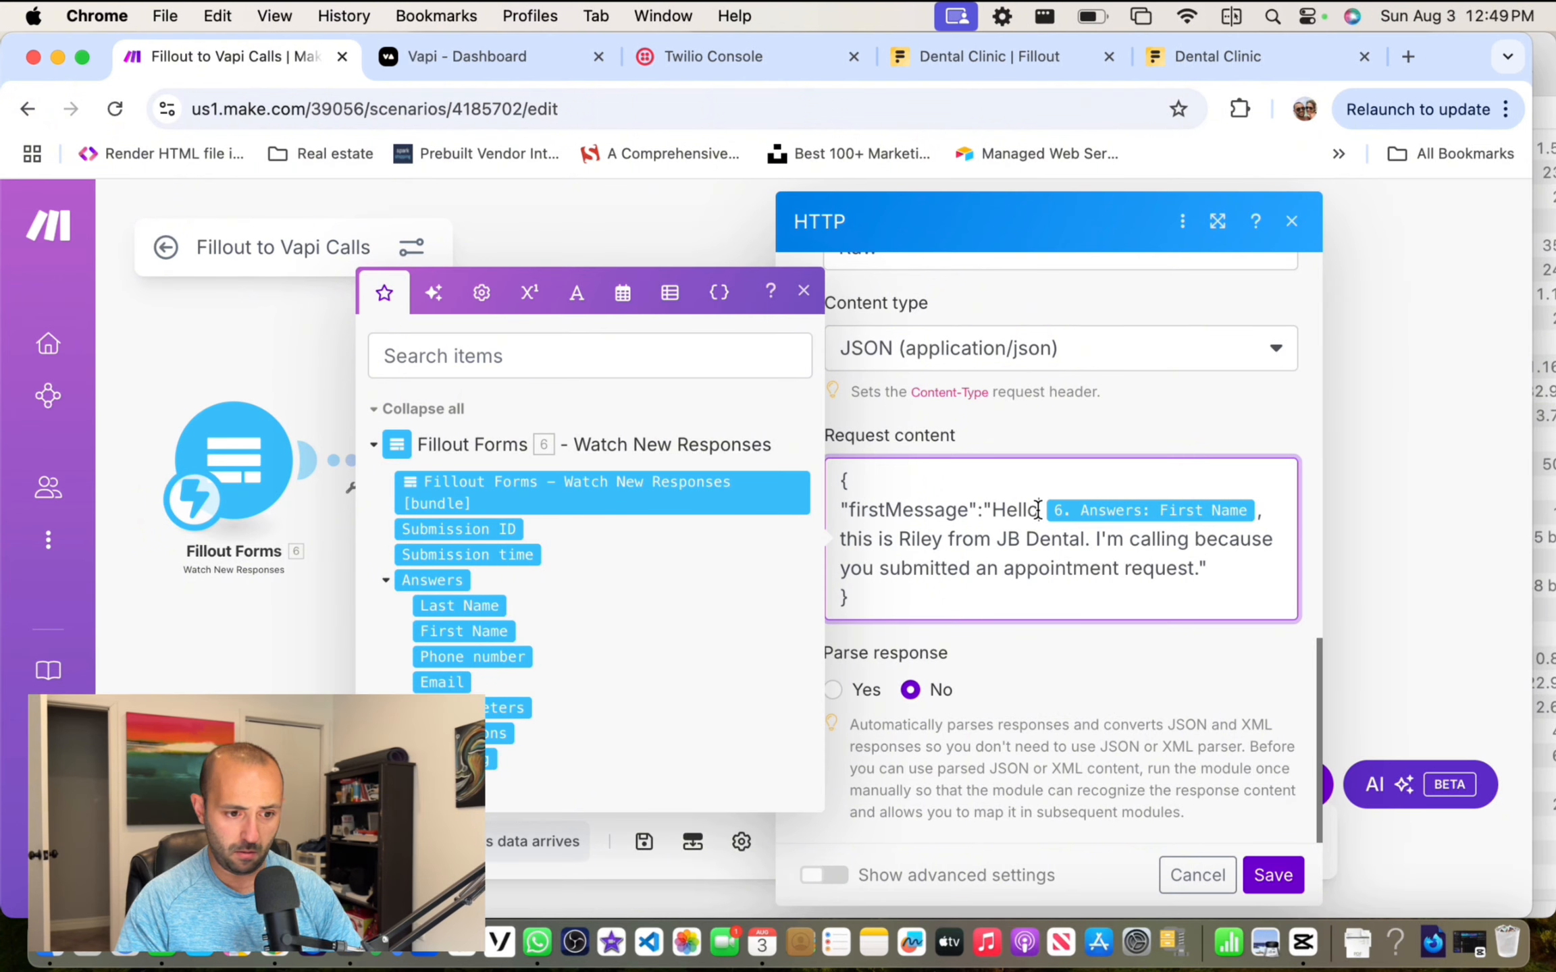
{"action": "type", "text": "i"}
{"action": "left_click", "coordinate": [1179, 540]}
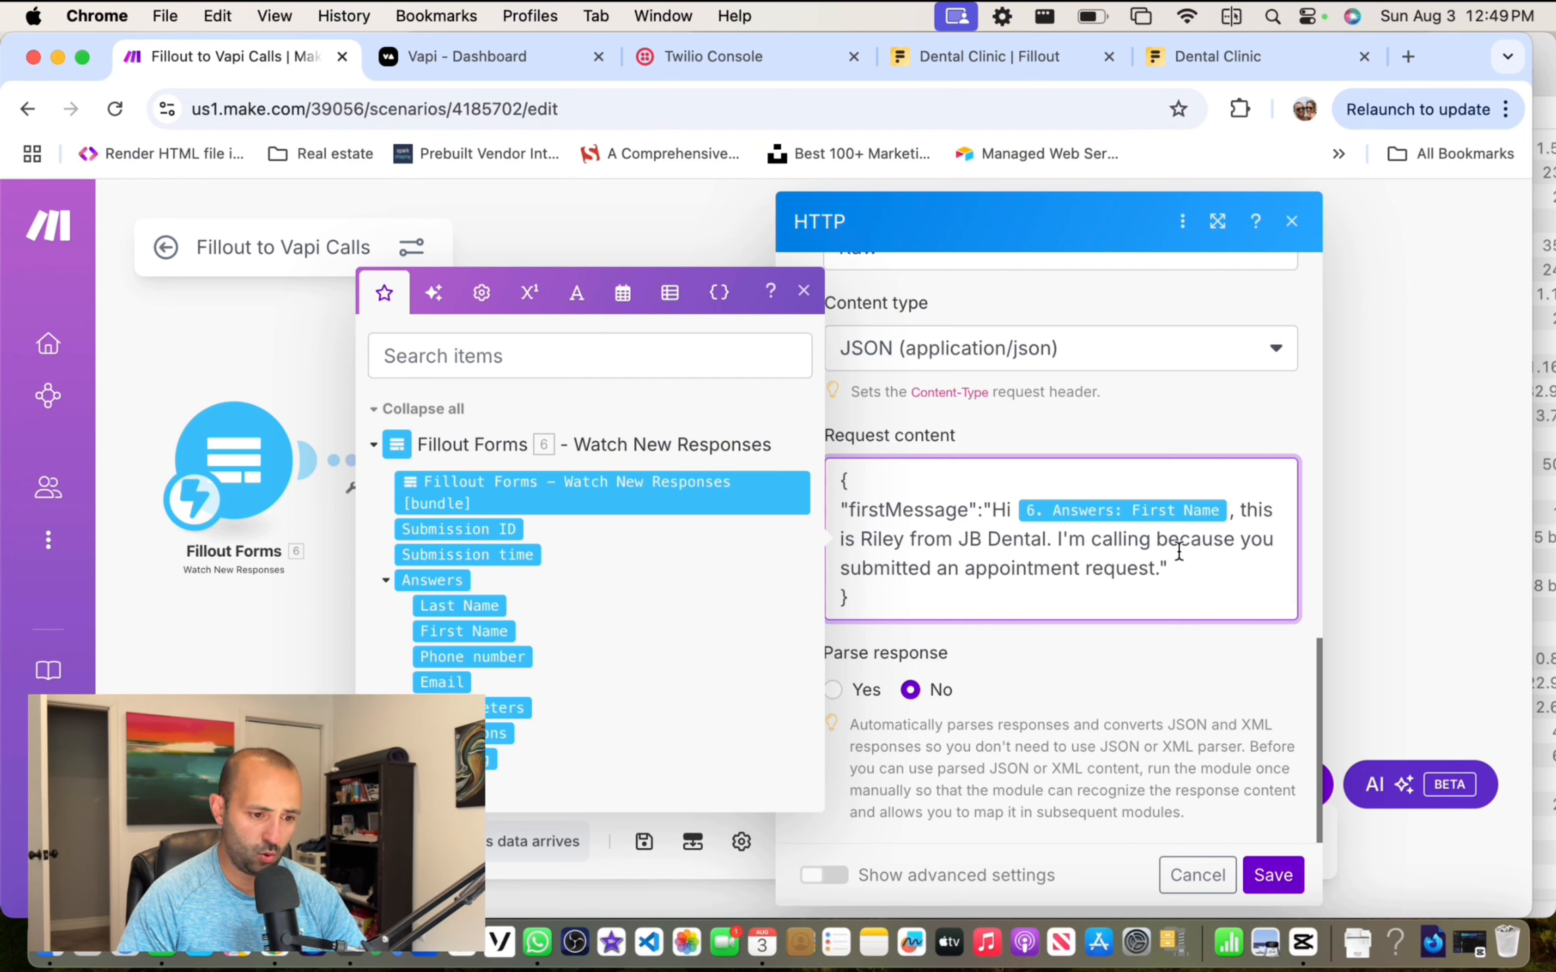
{"action": "type", "text": "Do you have a sec"}
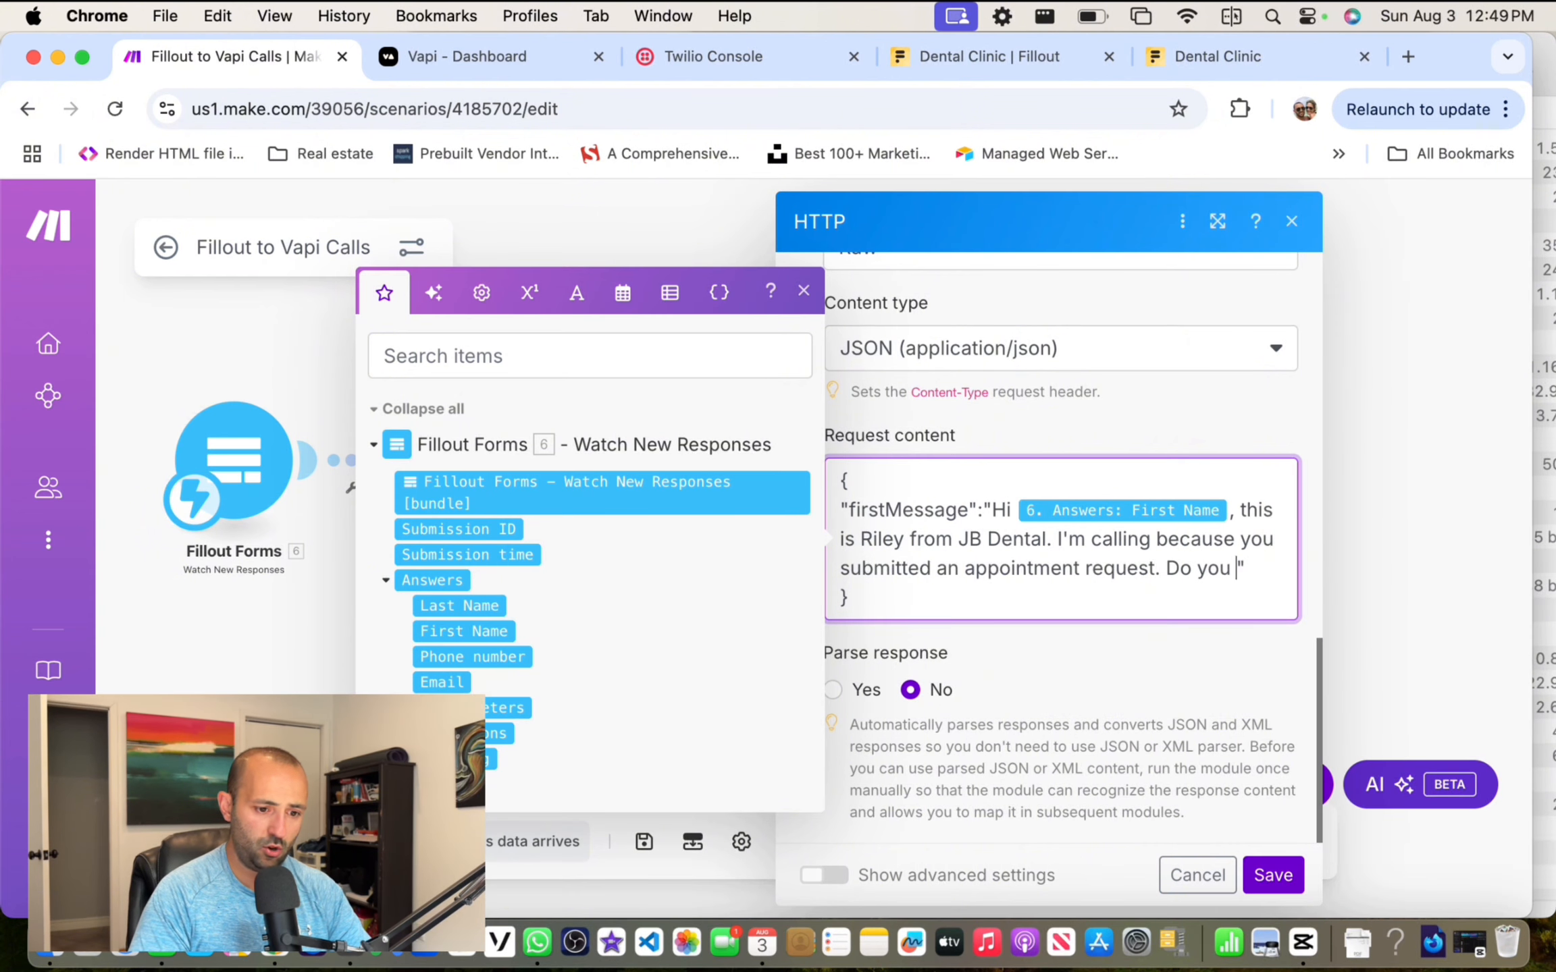
{"action": "type", "text": "ond to confir"}
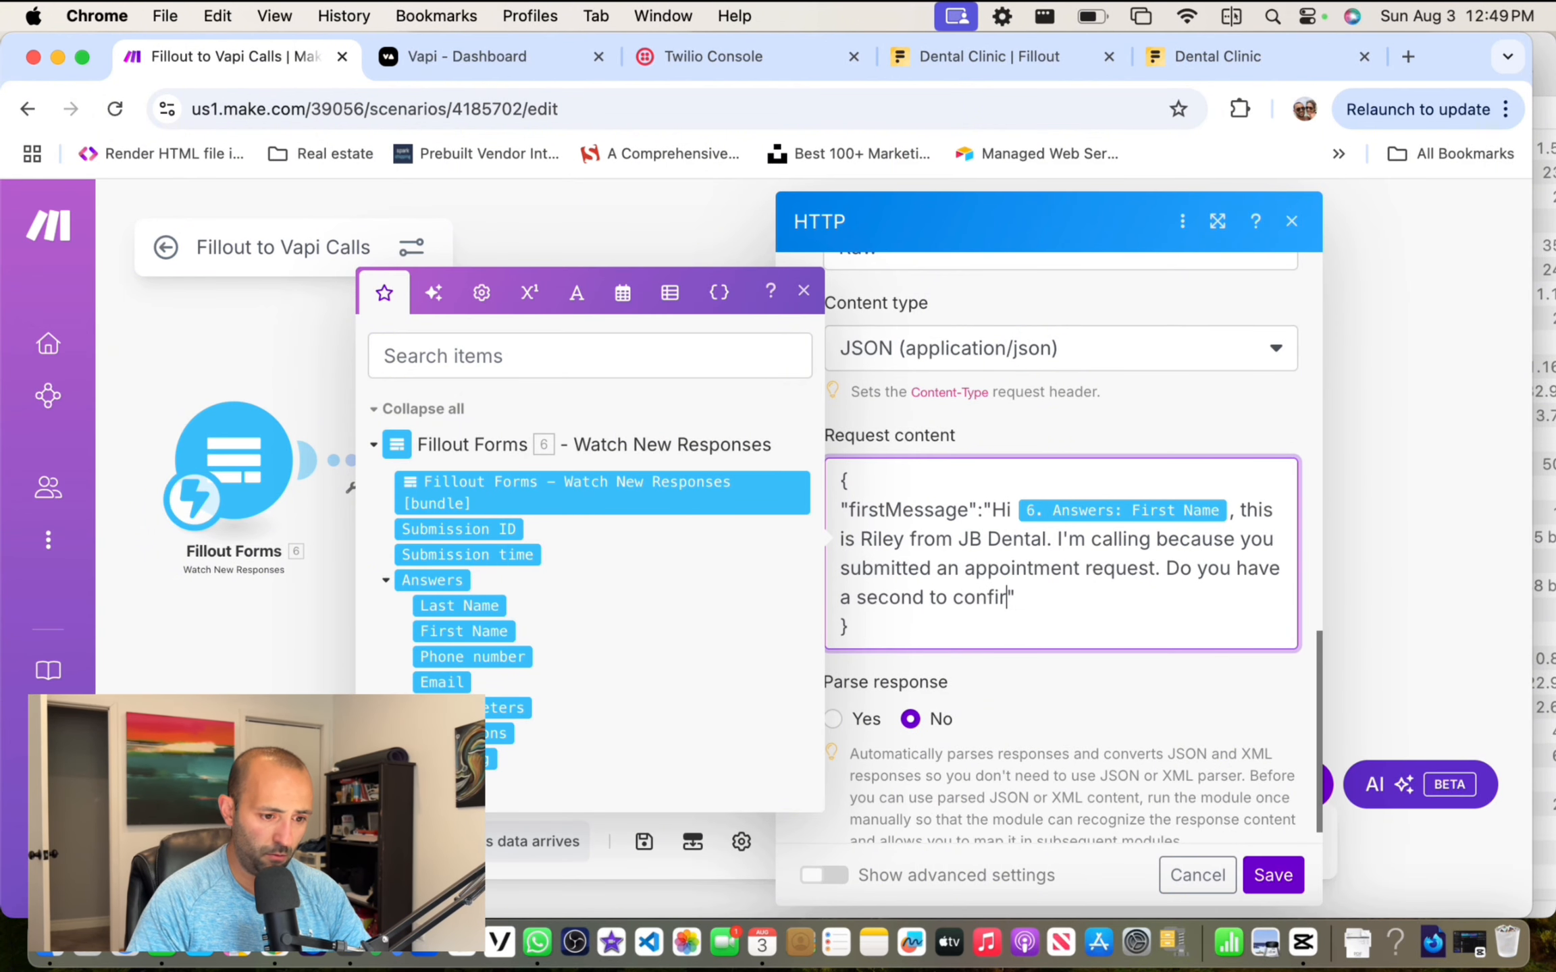
{"action": "type", "text": "m the details"}
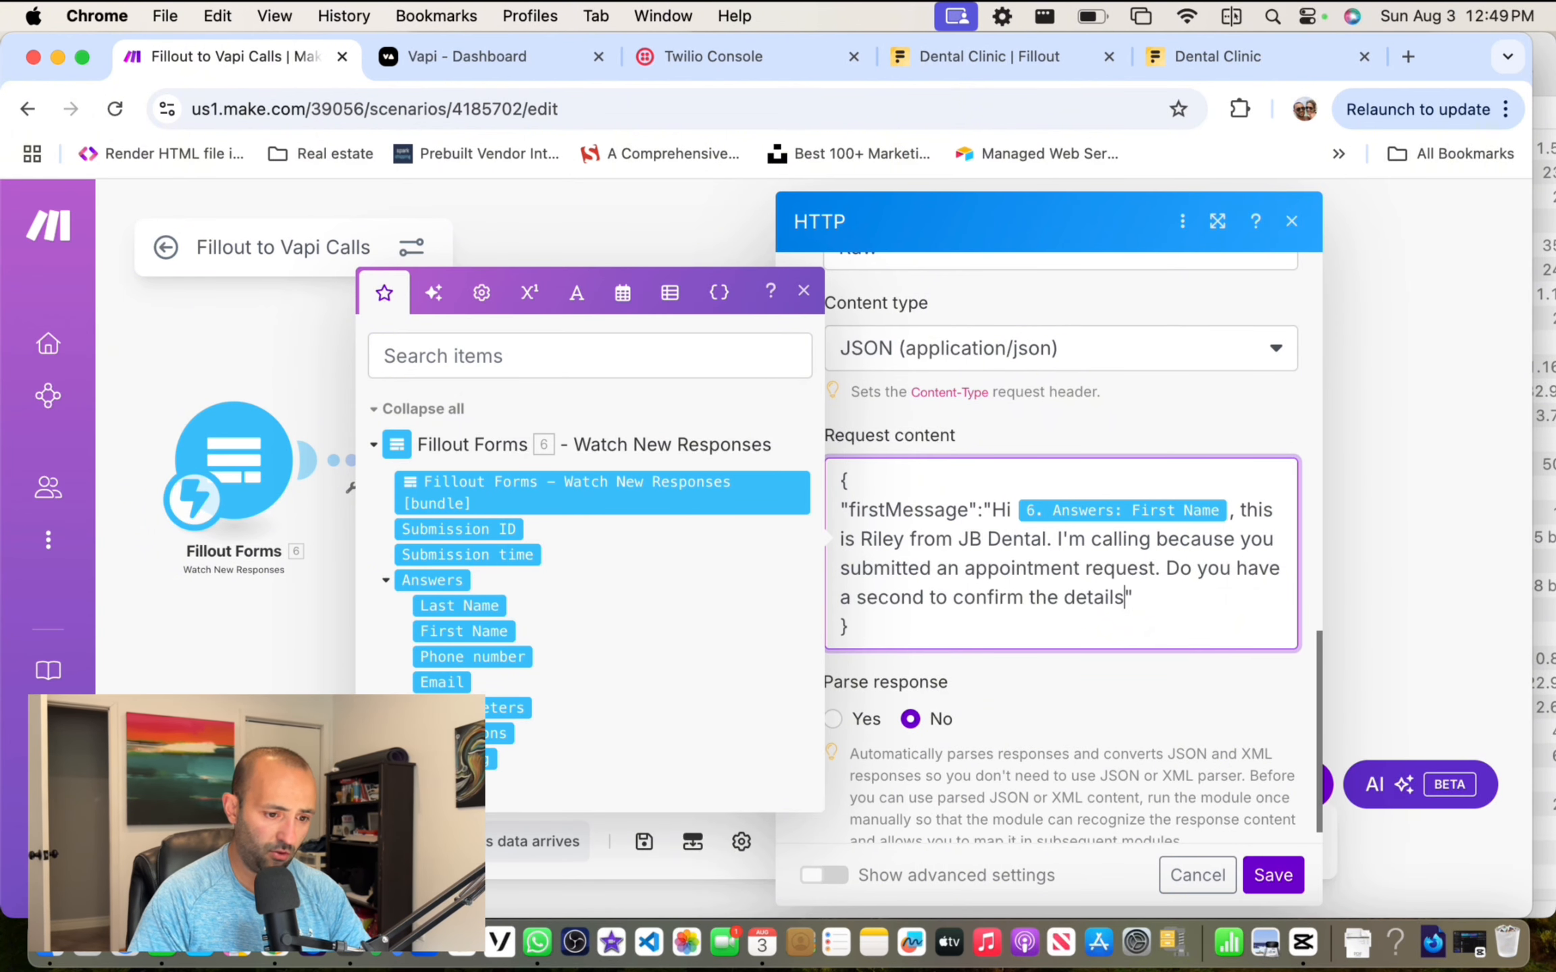
{"action": "key", "text": "BackSpace"}
{"action": "key", "text": "BackSpace"}
{"action": "key", "text": "BackSpace"}
{"action": "key", "text": "BackSpace"}
{"action": "type", "text": "a"}
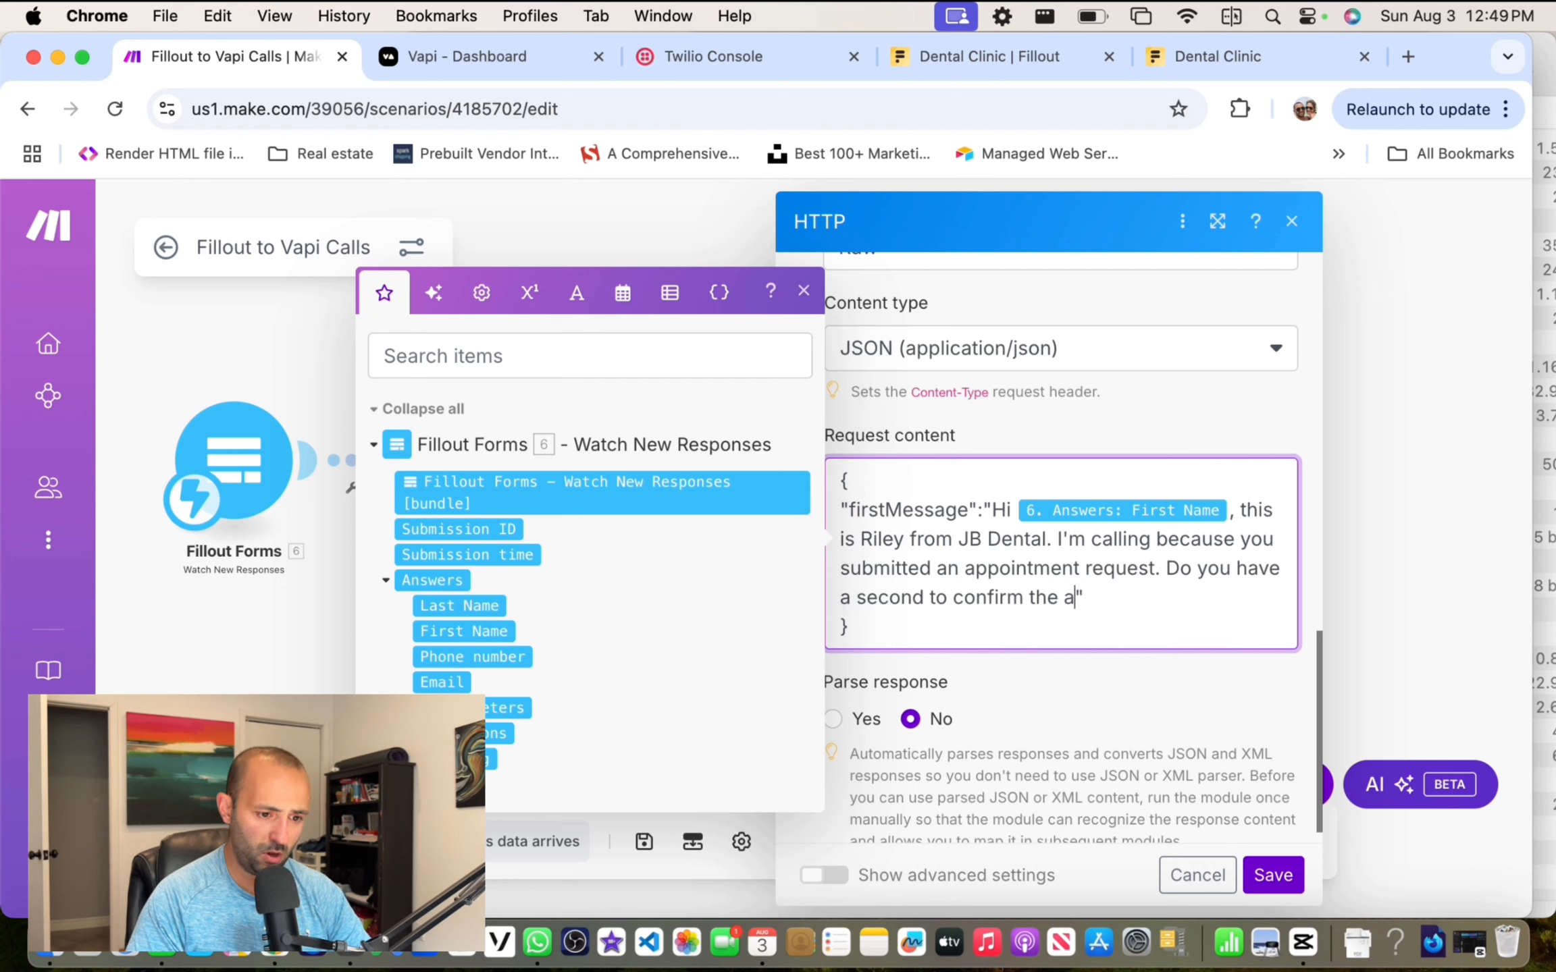
{"action": "type", "text": "ppointment?"}
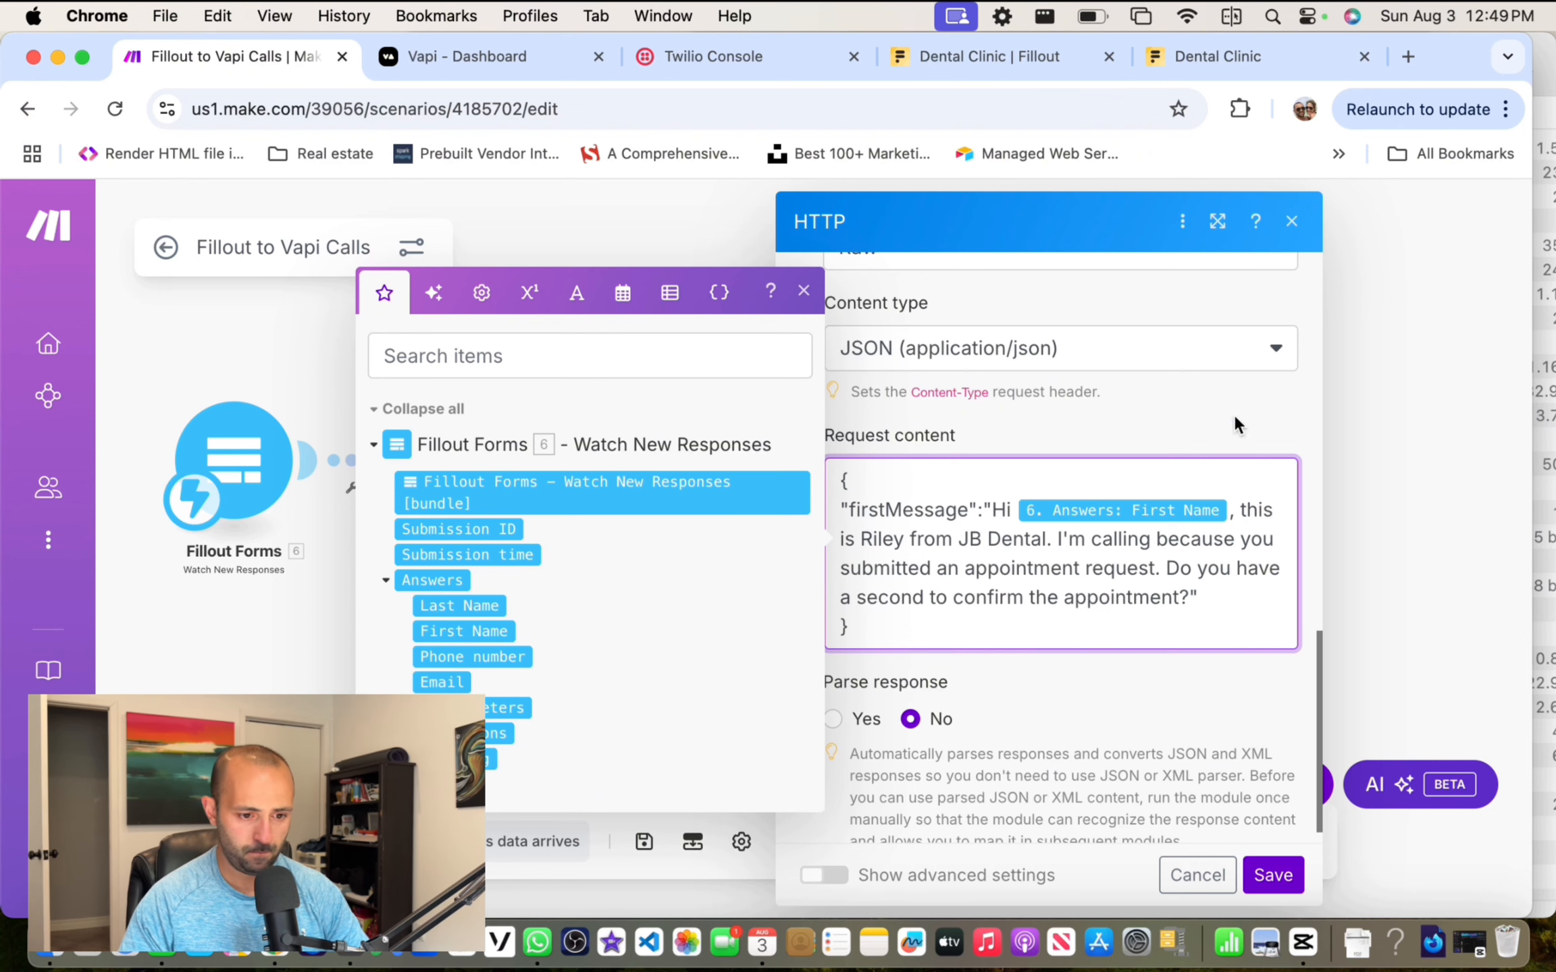
{"action": "scroll", "coordinate": [1216, 459], "scroll_direction": "down", "scroll_amount": 1}
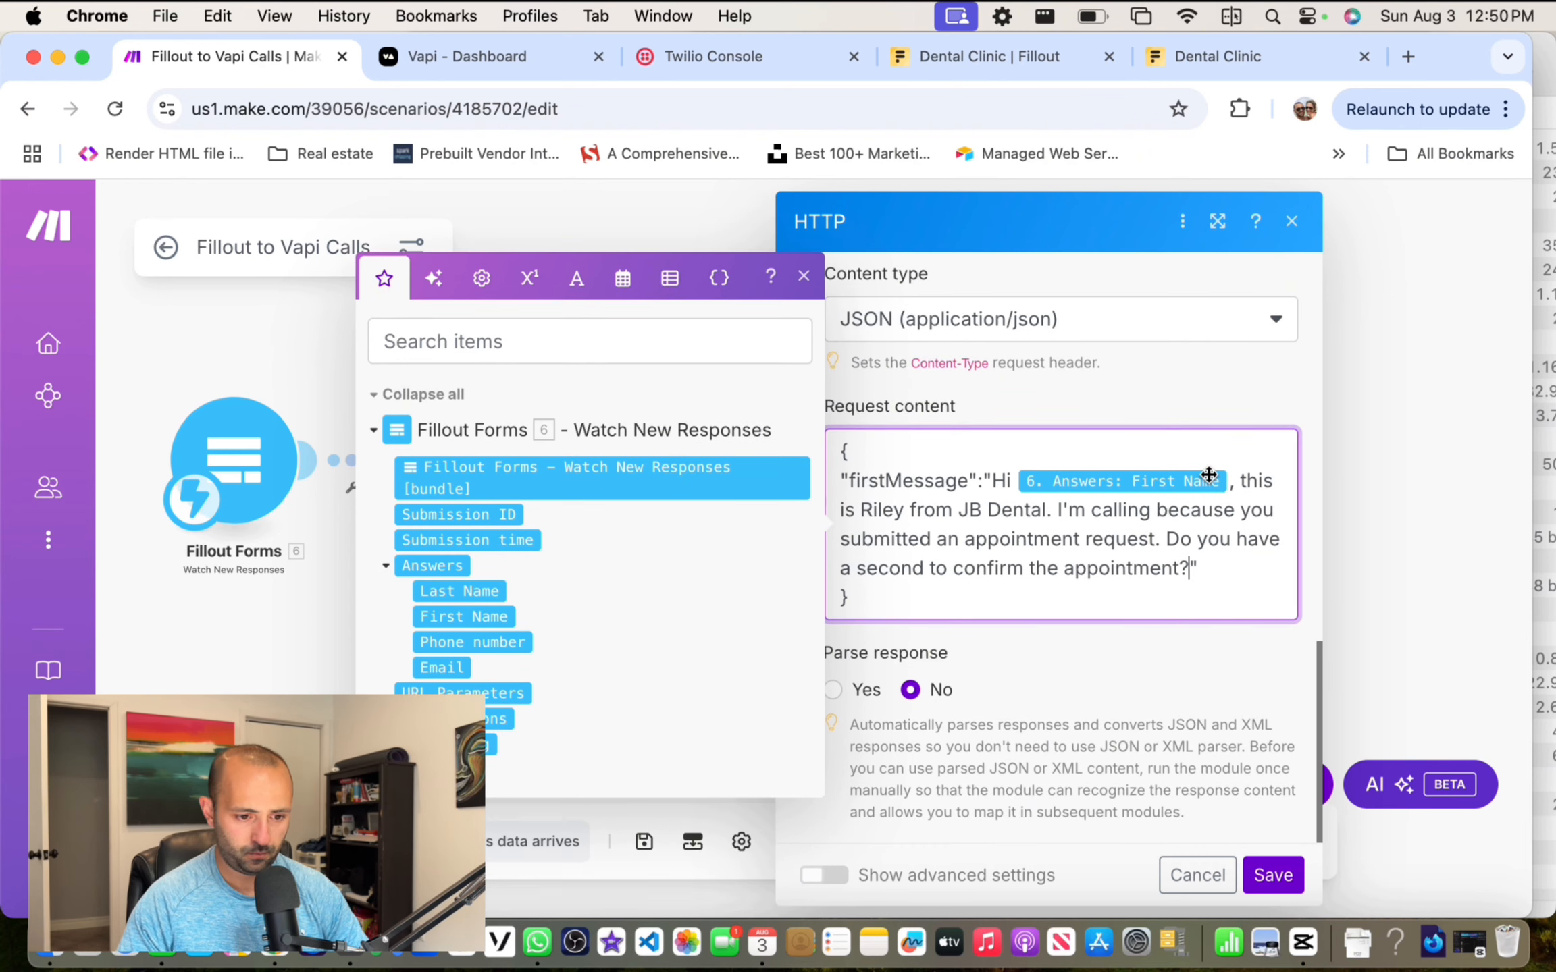
{"action": "left_click", "coordinate": [1251, 878]}
Step: Review the second HTTP module's URL, headers and outbound phone-call body
{"action": "left_click", "coordinate": [959, 435]}
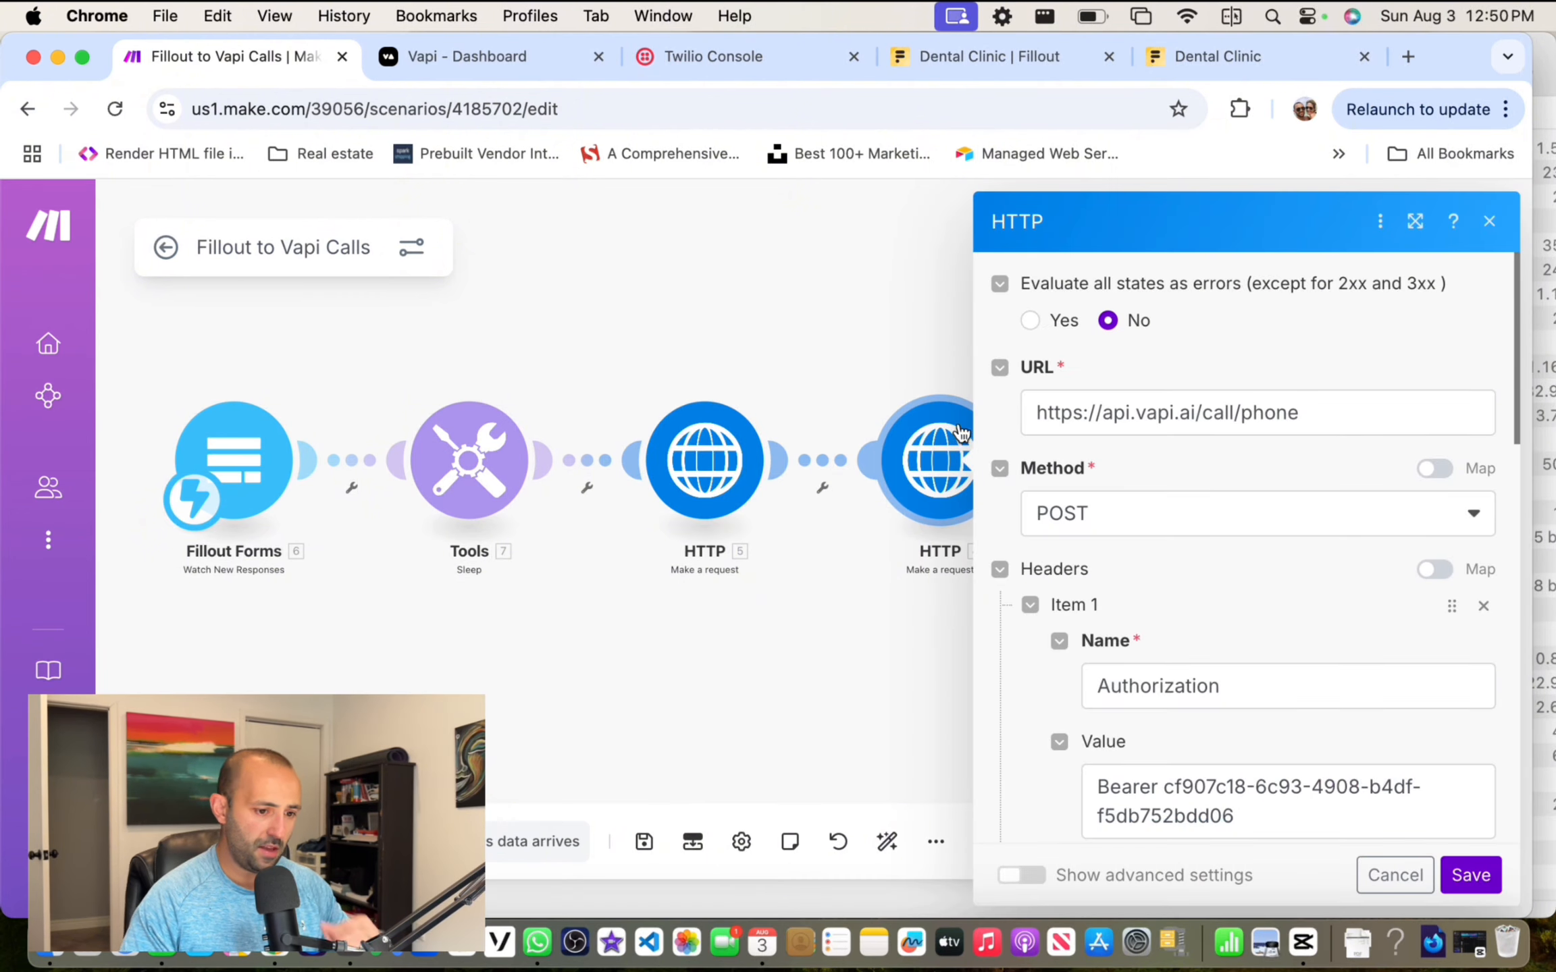
{"action": "scroll", "coordinate": [1192, 398], "scroll_direction": "down", "scroll_amount": 1}
{"action": "left_click_drag", "start_coordinate": [1408, 380], "coordinate": [841, 388]}
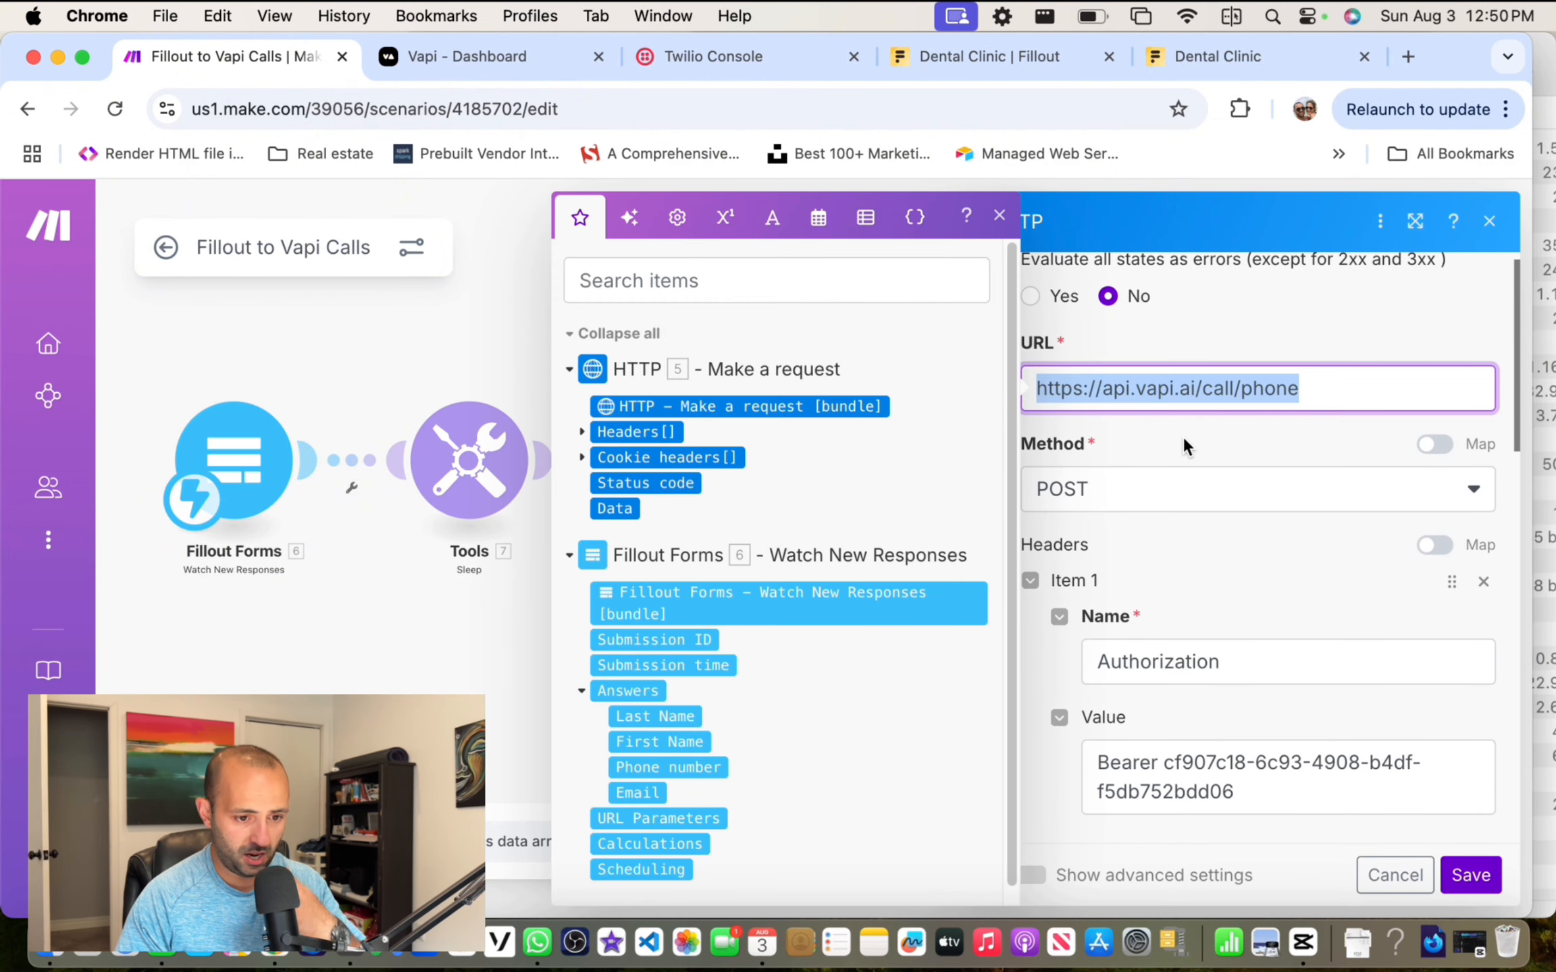
{"action": "left_click", "coordinate": [1164, 525]}
{"action": "scroll", "coordinate": [1180, 525], "scroll_direction": "down", "scroll_amount": 5}
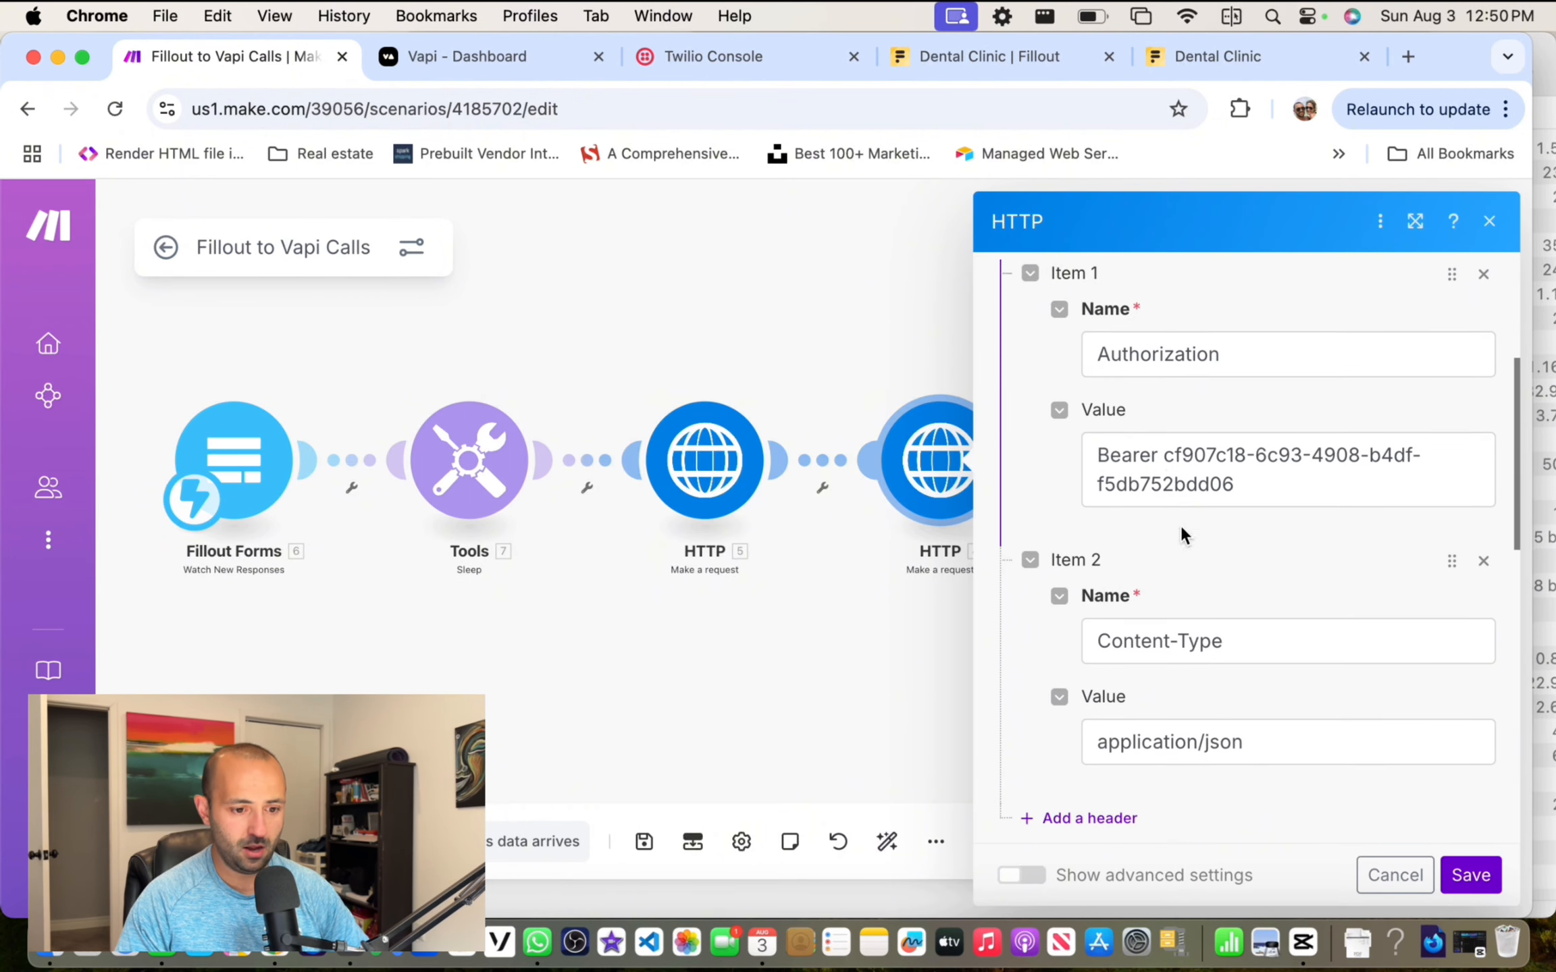
{"action": "scroll", "coordinate": [1180, 534], "scroll_direction": "down", "scroll_amount": 2}
{"action": "scroll", "coordinate": [1165, 425], "scroll_direction": "down", "scroll_amount": 20}
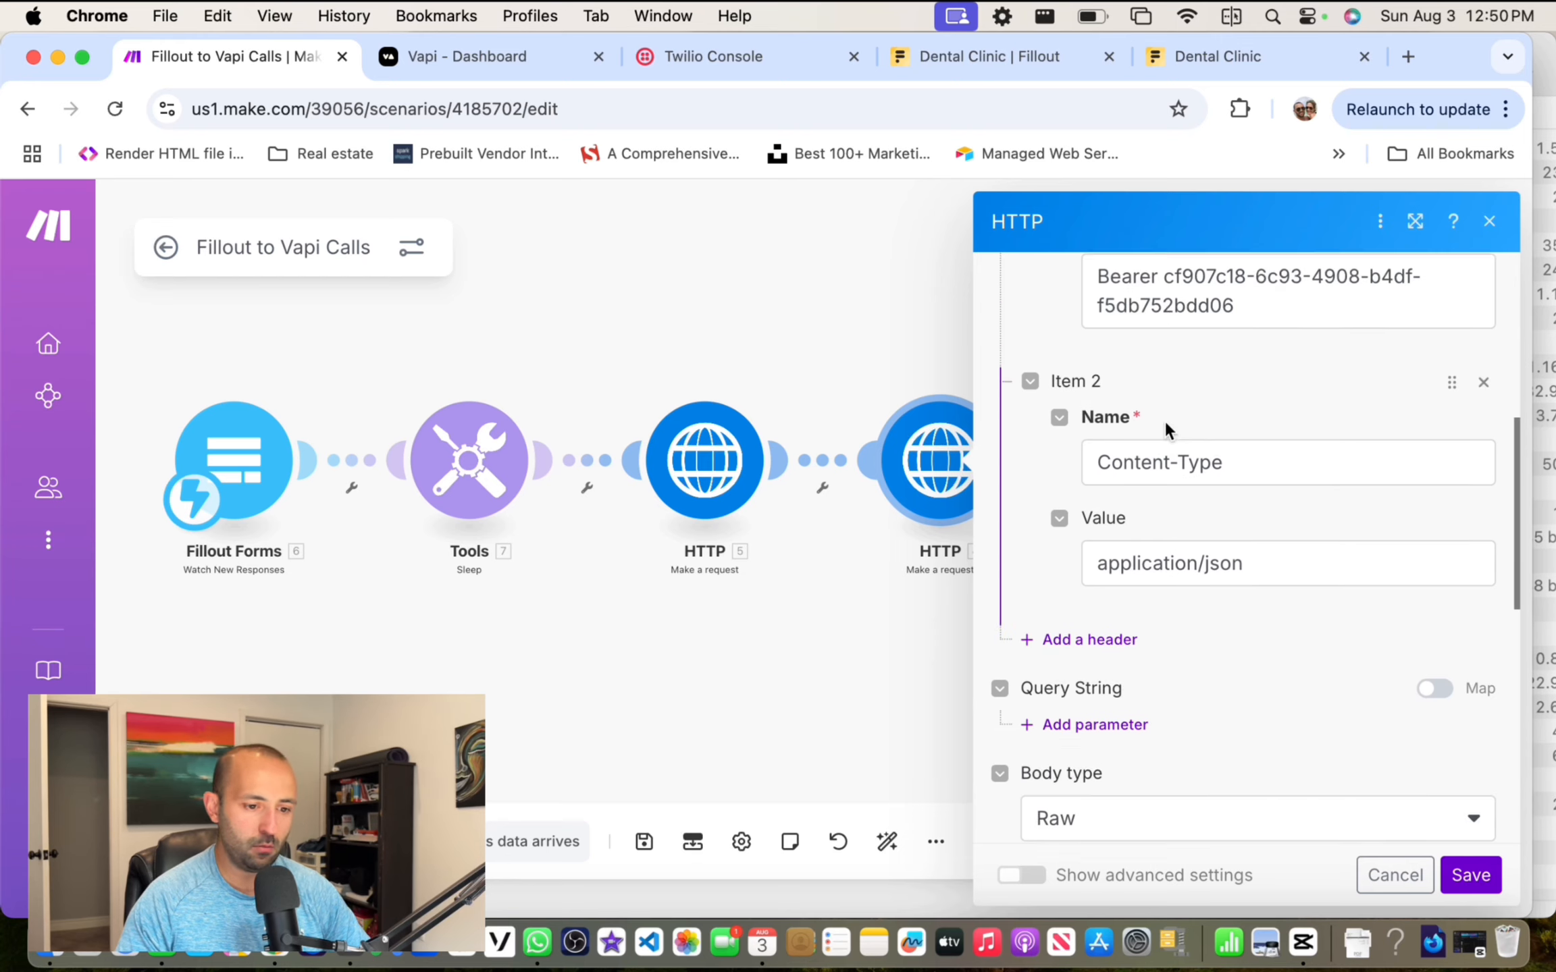
{"action": "scroll", "coordinate": [1162, 442], "scroll_direction": "down", "scroll_amount": 1}
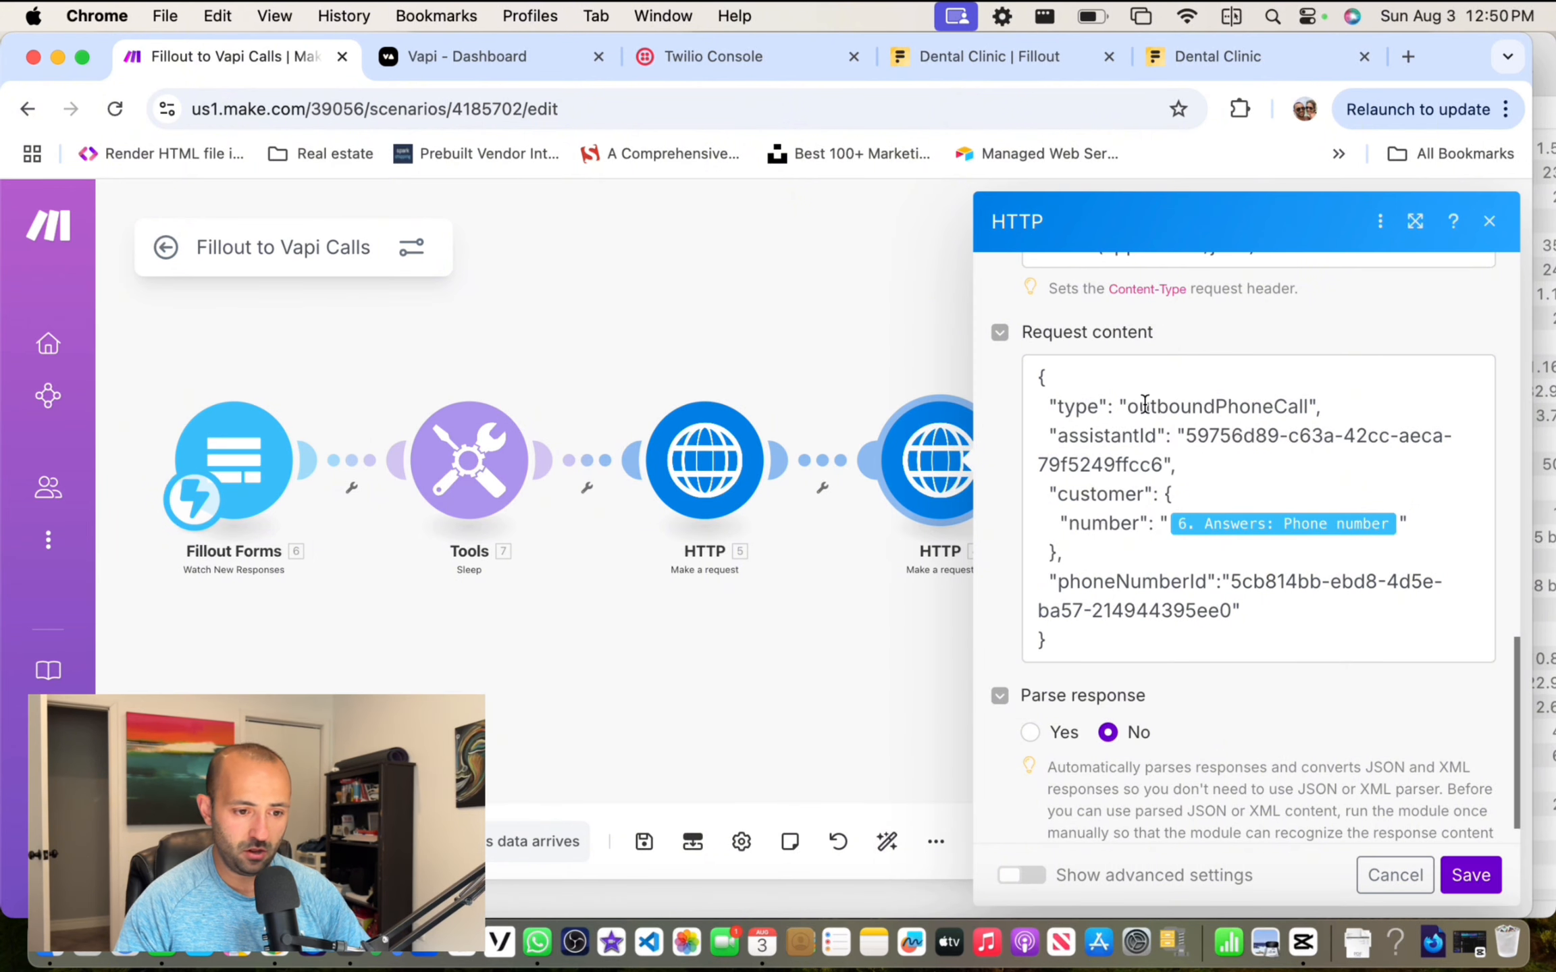
{"action": "scroll", "coordinate": [1179, 405], "scroll_direction": "down", "scroll_amount": 1}
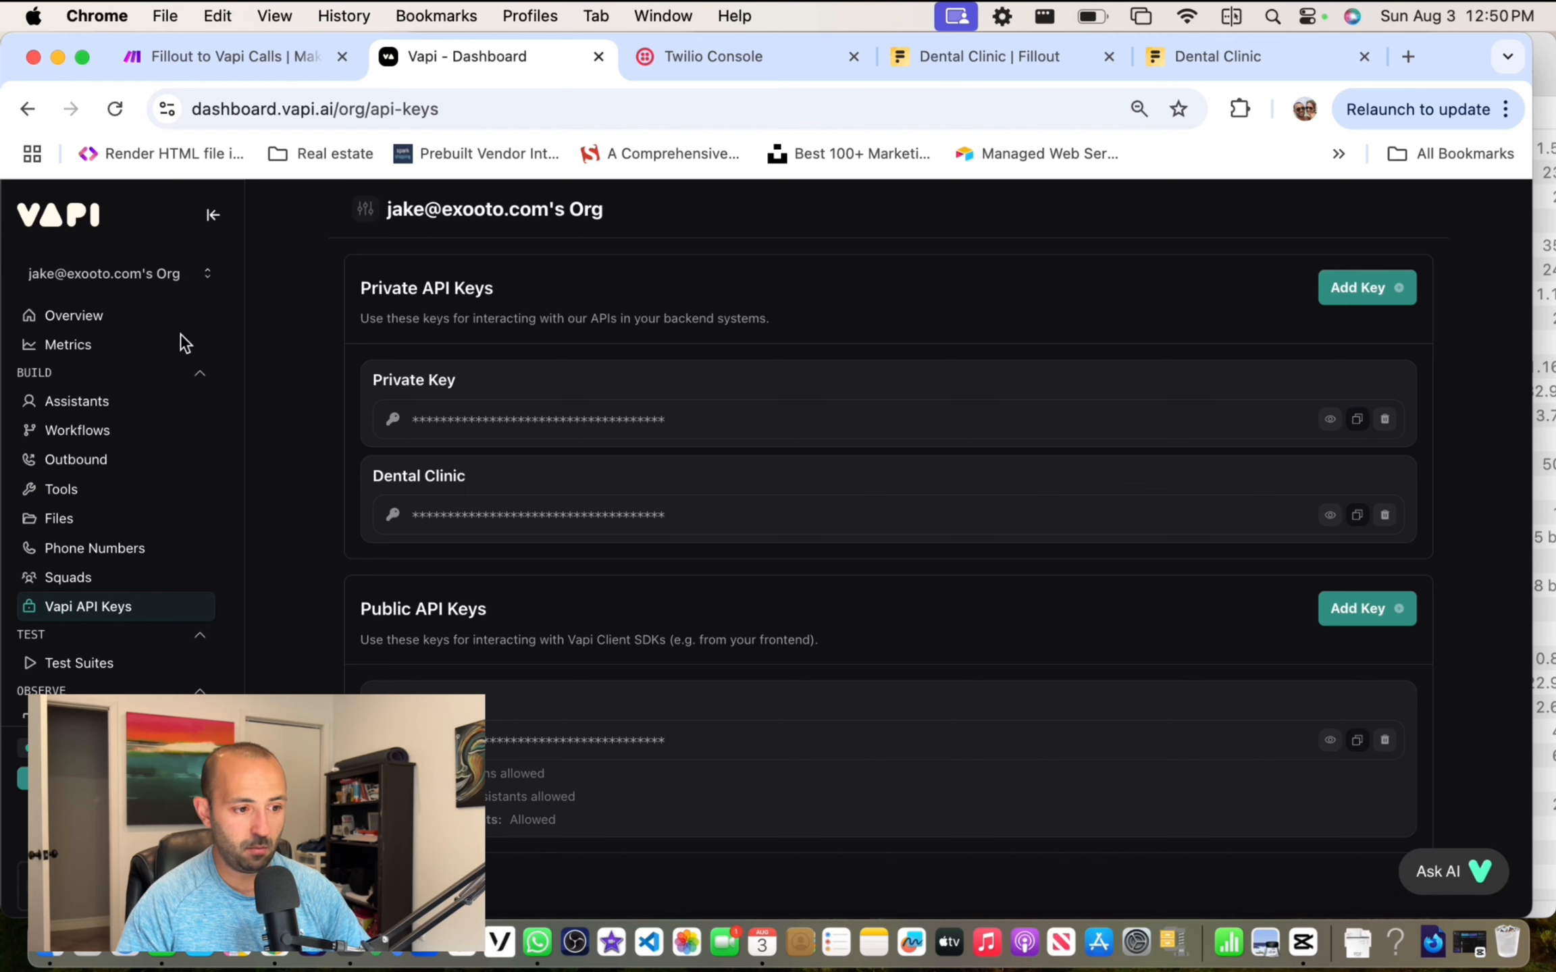
Step: Glance at the Vapi assistants list, recheck the Make scenario, then return to Vapi
{"action": "left_click", "coordinate": [94, 401]}
{"action": "left_click", "coordinate": [259, 58]}
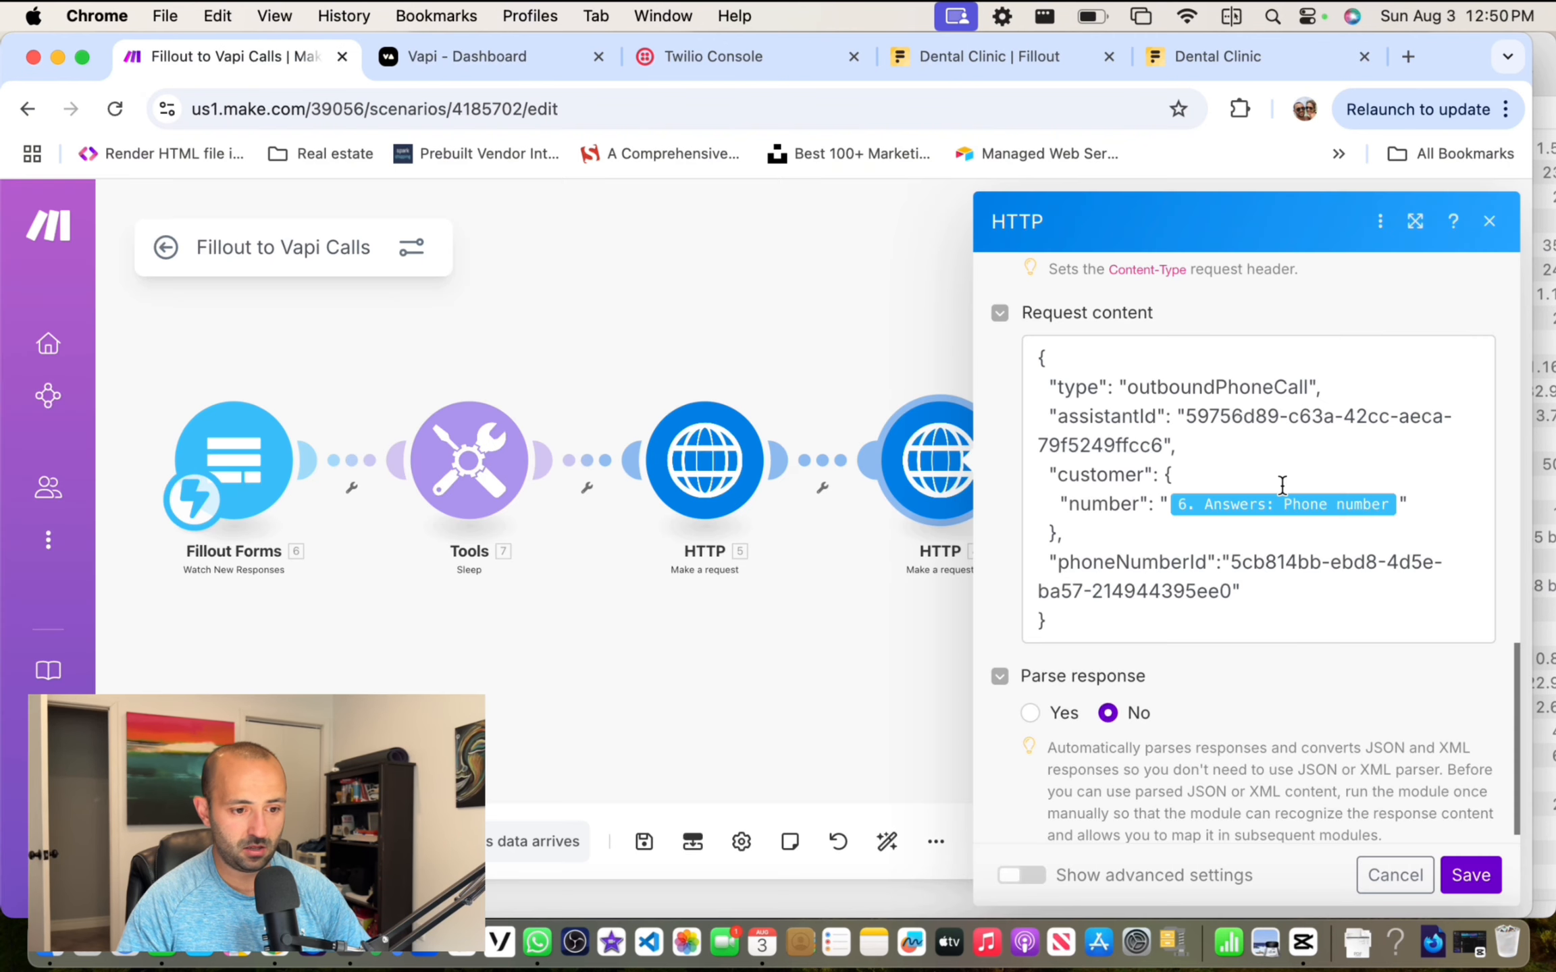
{"action": "scroll", "coordinate": [1282, 485], "scroll_direction": "down", "scroll_amount": 1}
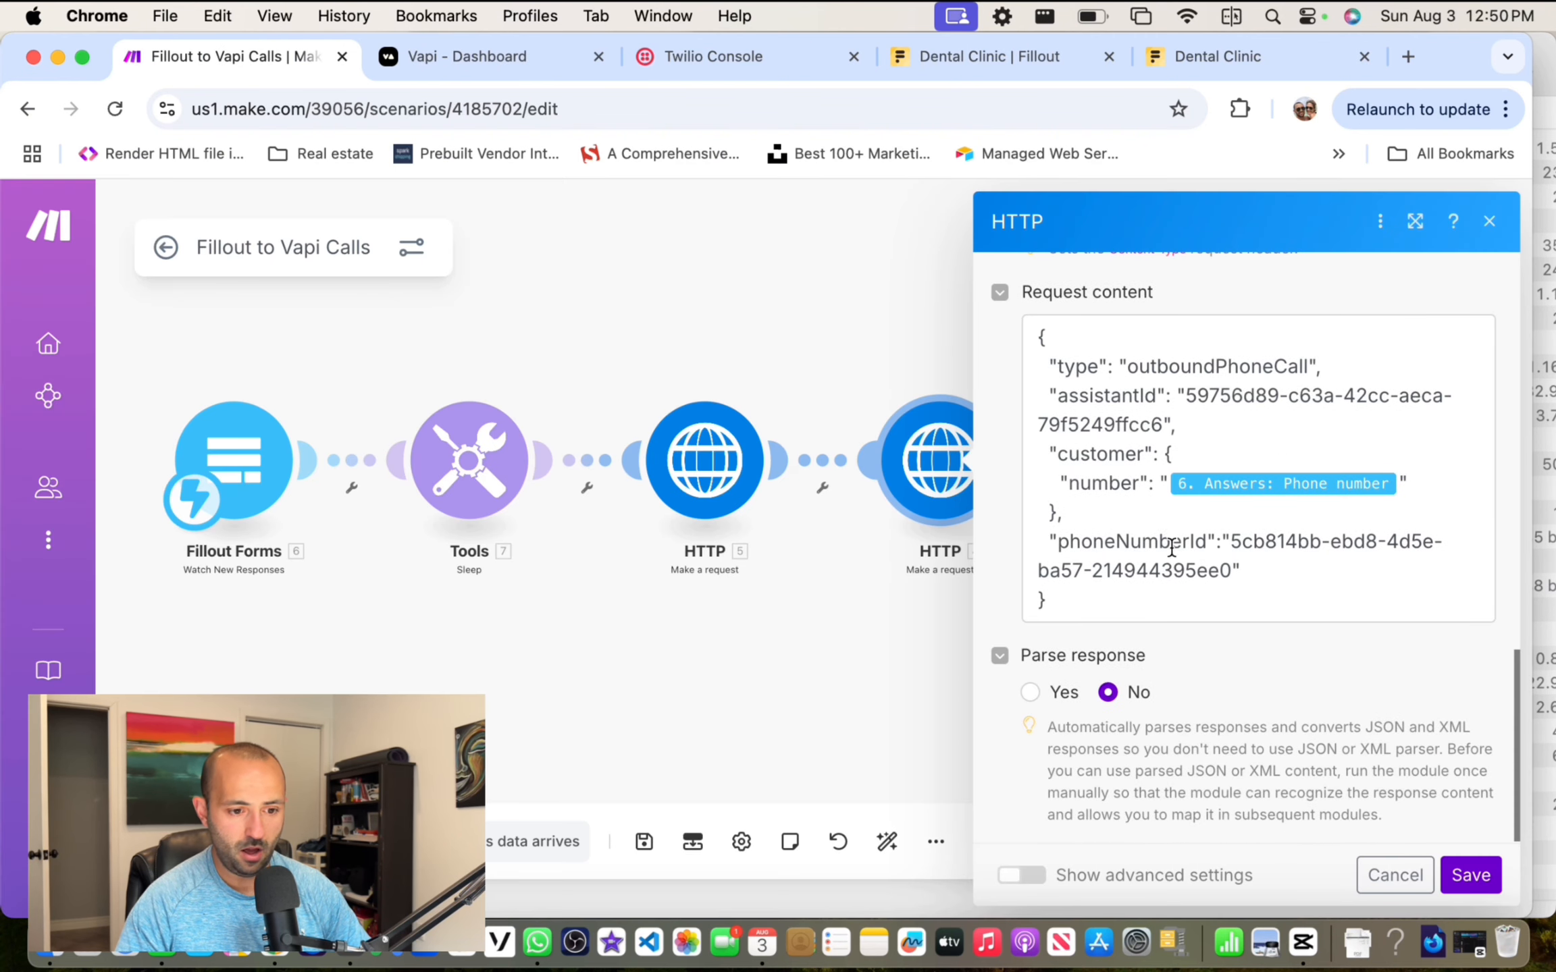
{"action": "left_click", "coordinate": [502, 60]}
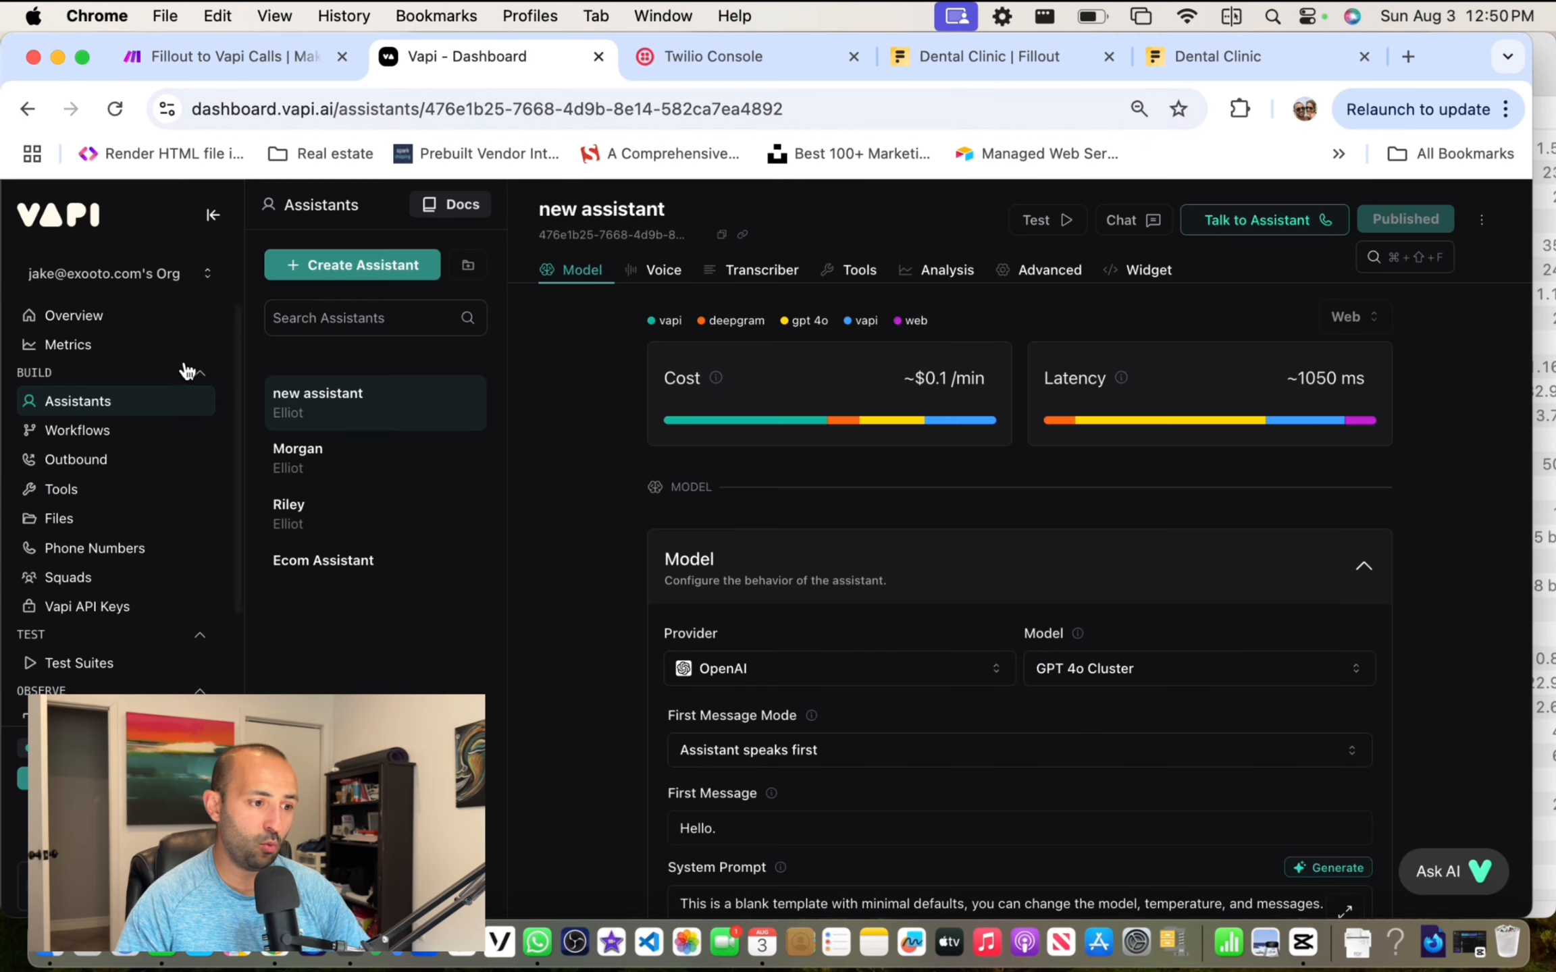
Step: Copy the Twilio-imported phone number's ID from Vapi's Phone Numbers and return to Make
{"action": "left_click", "coordinate": [101, 548]}
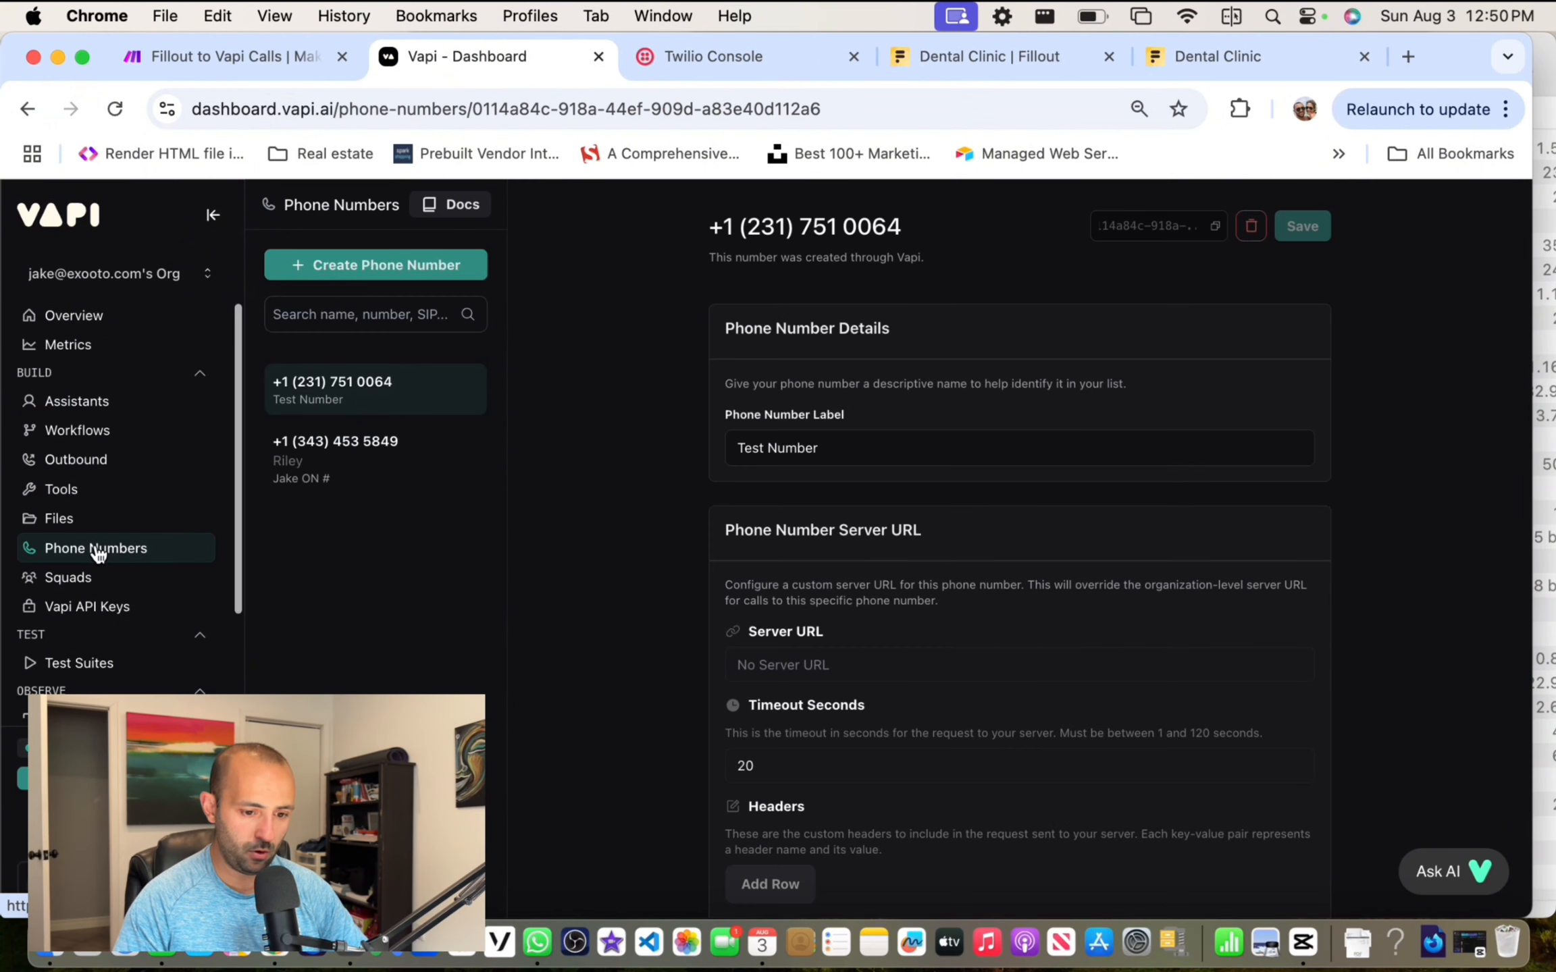
{"action": "left_click", "coordinate": [340, 467]}
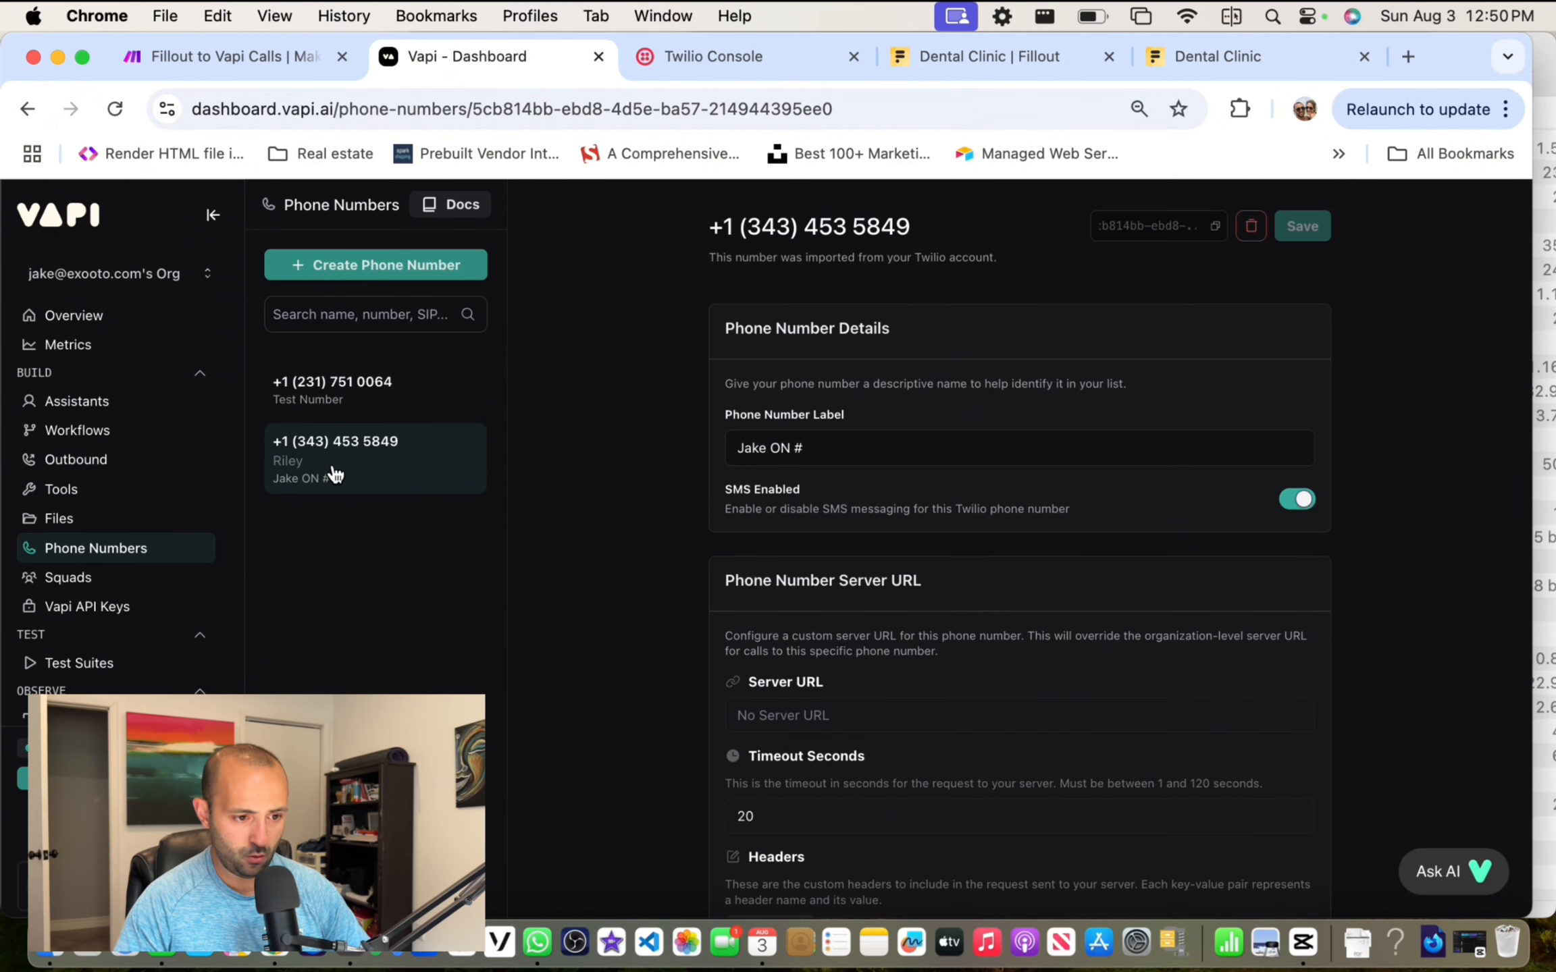
{"action": "left_click", "coordinate": [1215, 229]}
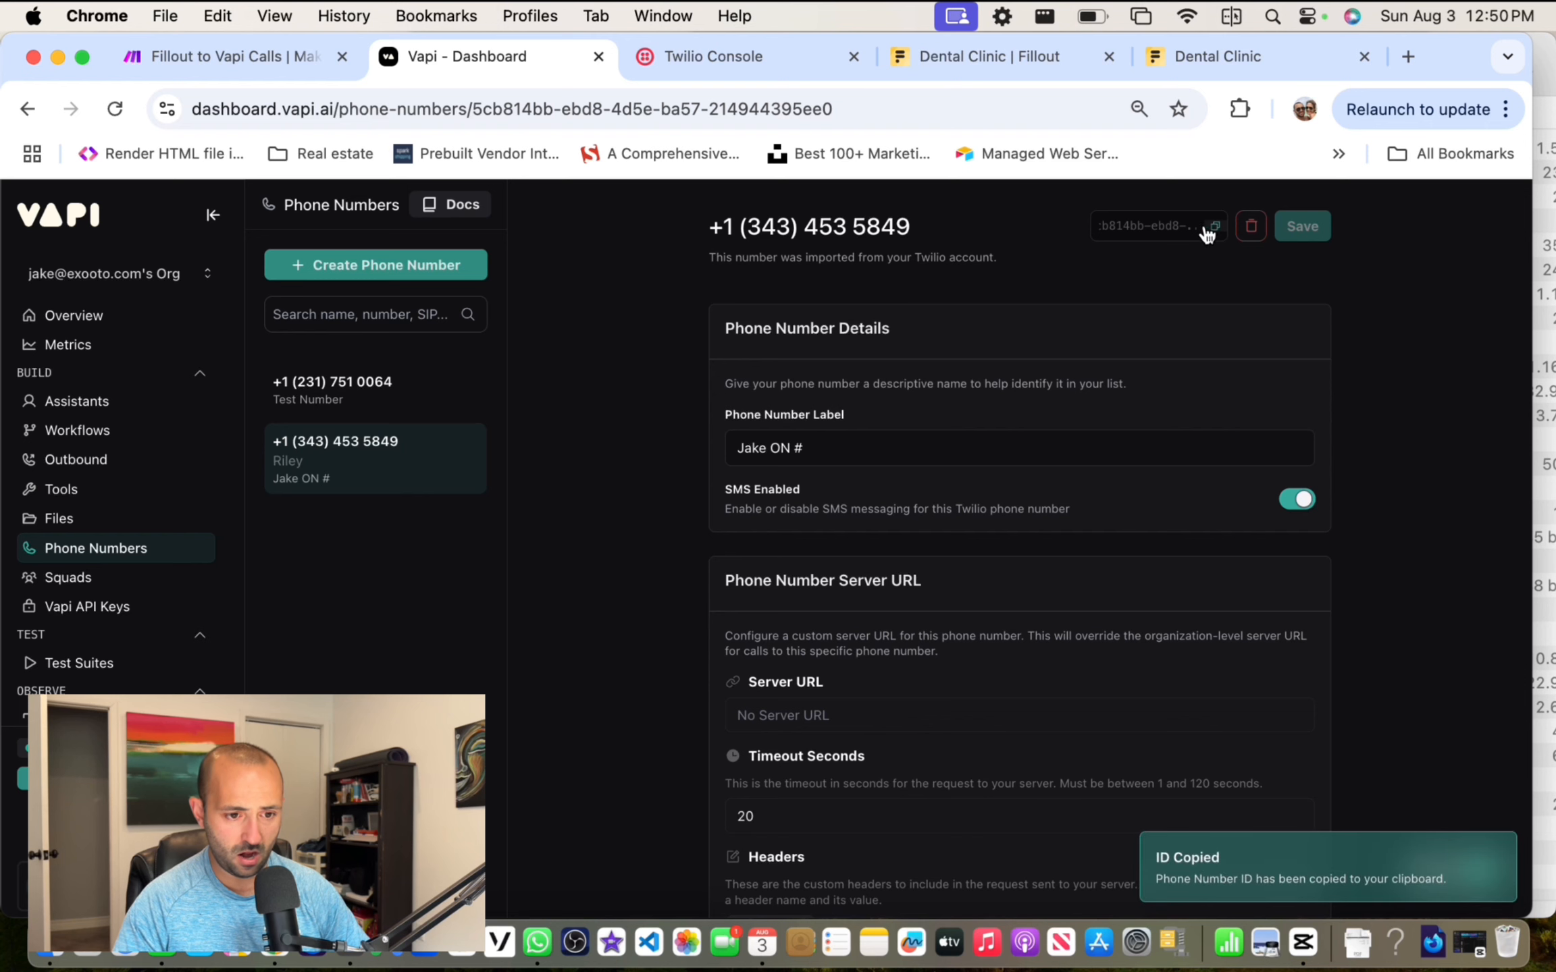
{"action": "left_click", "coordinate": [196, 57]}
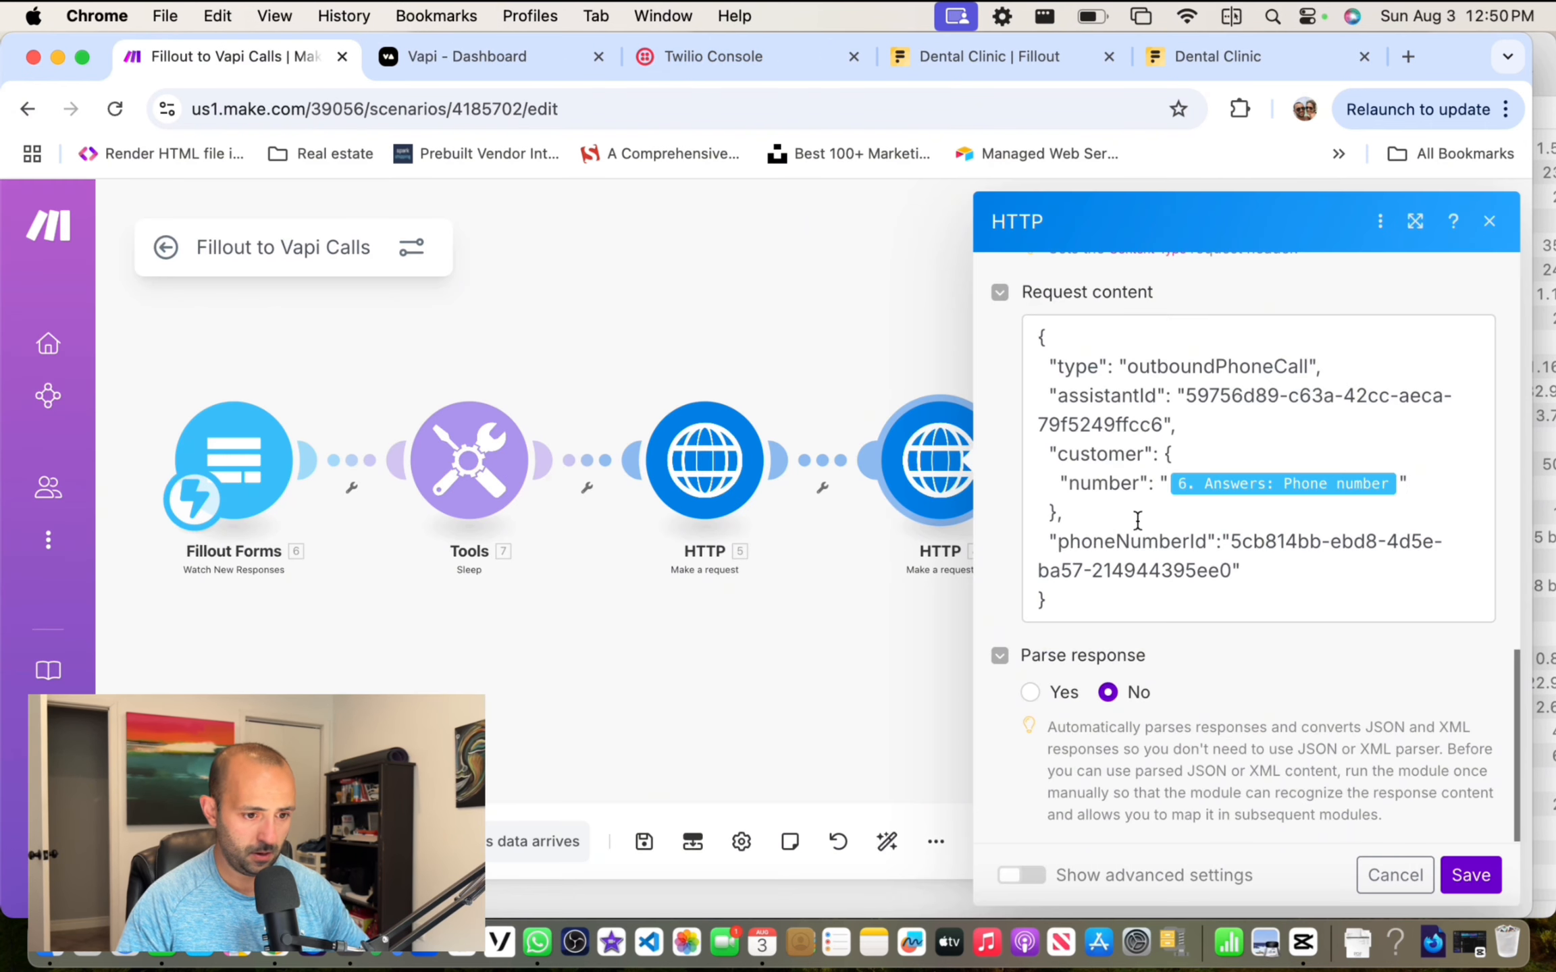
Step: Replace the phoneNumberId value in Request content with the copied Vapi phone number ID
{"action": "left_click_drag", "start_coordinate": [1230, 540], "coordinate": [1232, 558]}
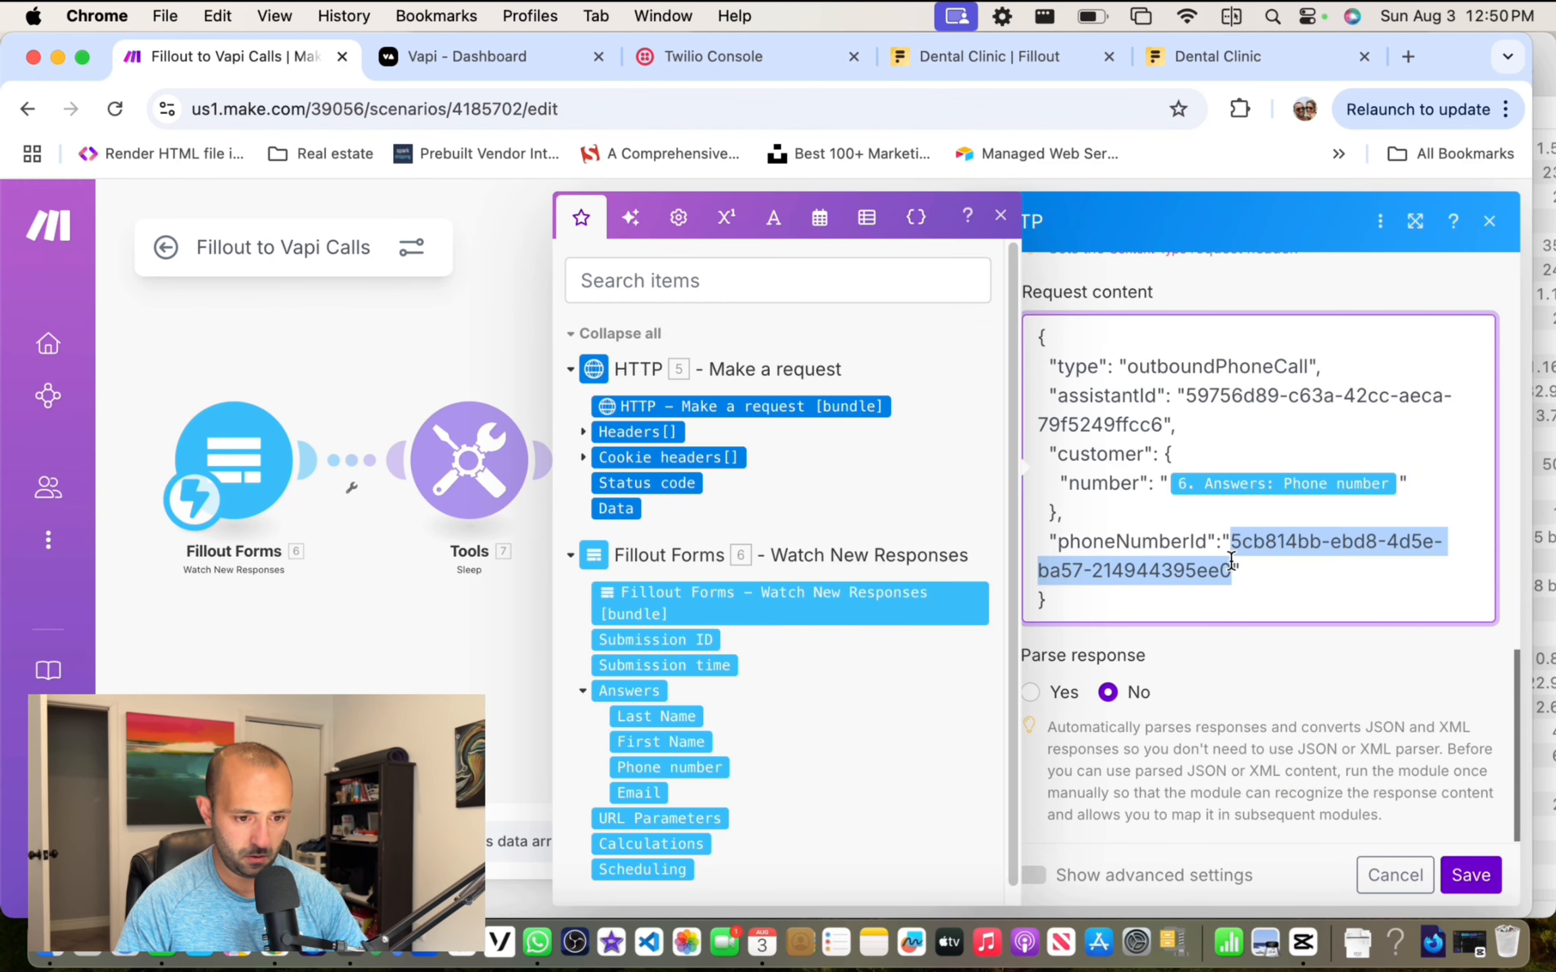
{"action": "key", "text": "super+v"}
{"action": "scroll", "coordinate": [1293, 564], "scroll_direction": "down", "scroll_amount": 1}
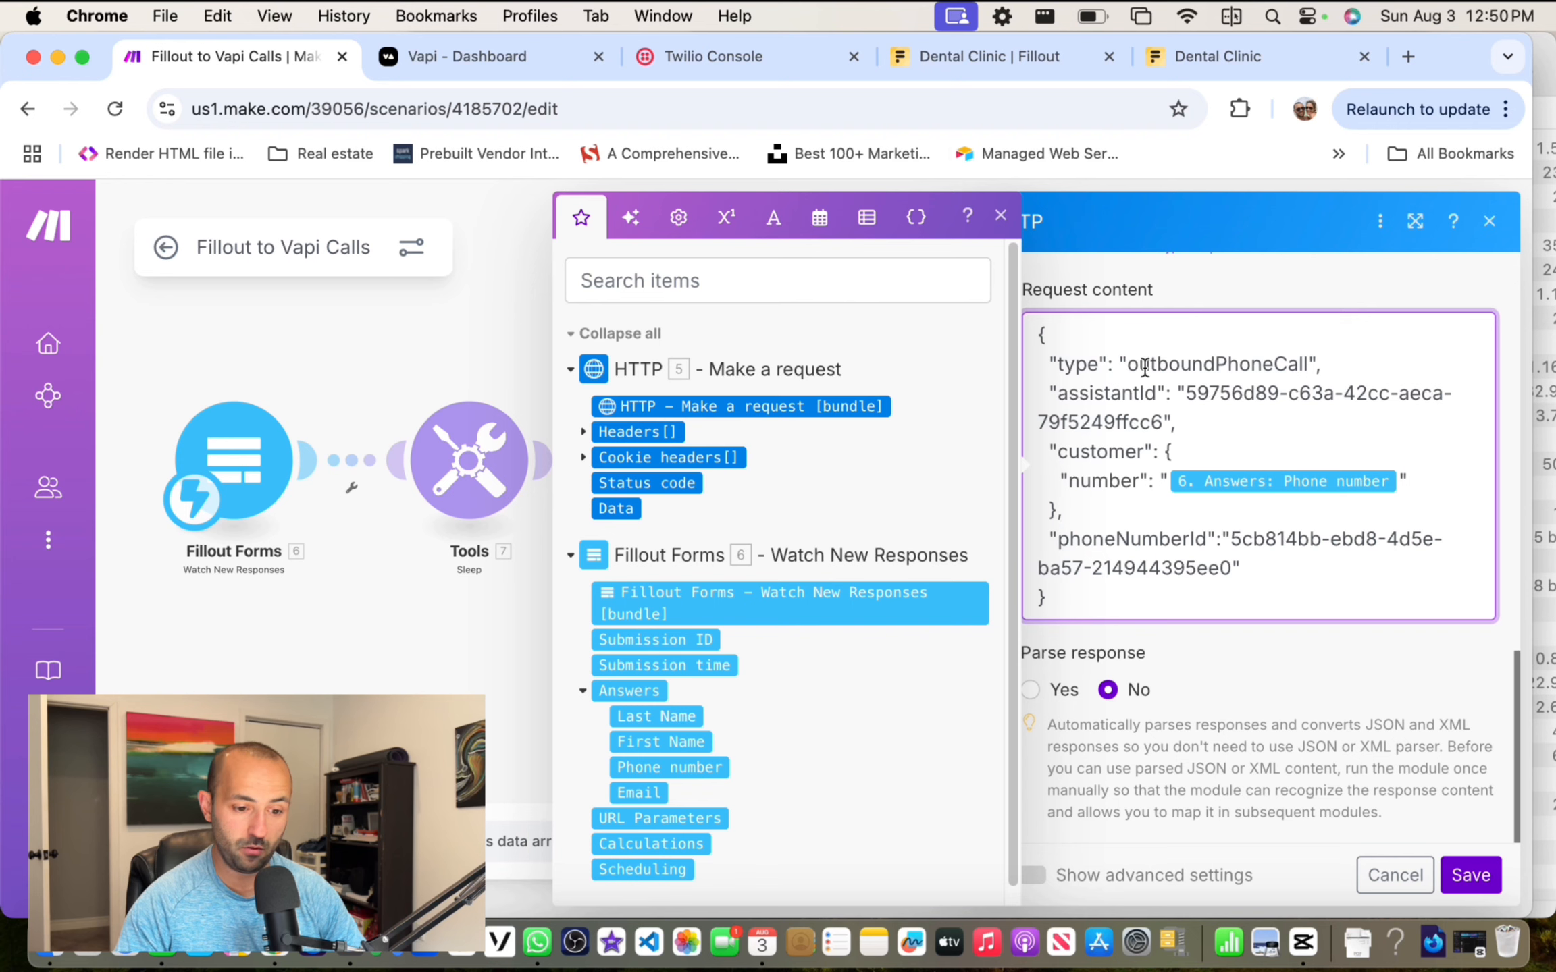
Step: Close the field-mapping list and save the second HTTP module's settings
{"action": "left_click", "coordinate": [1000, 216]}
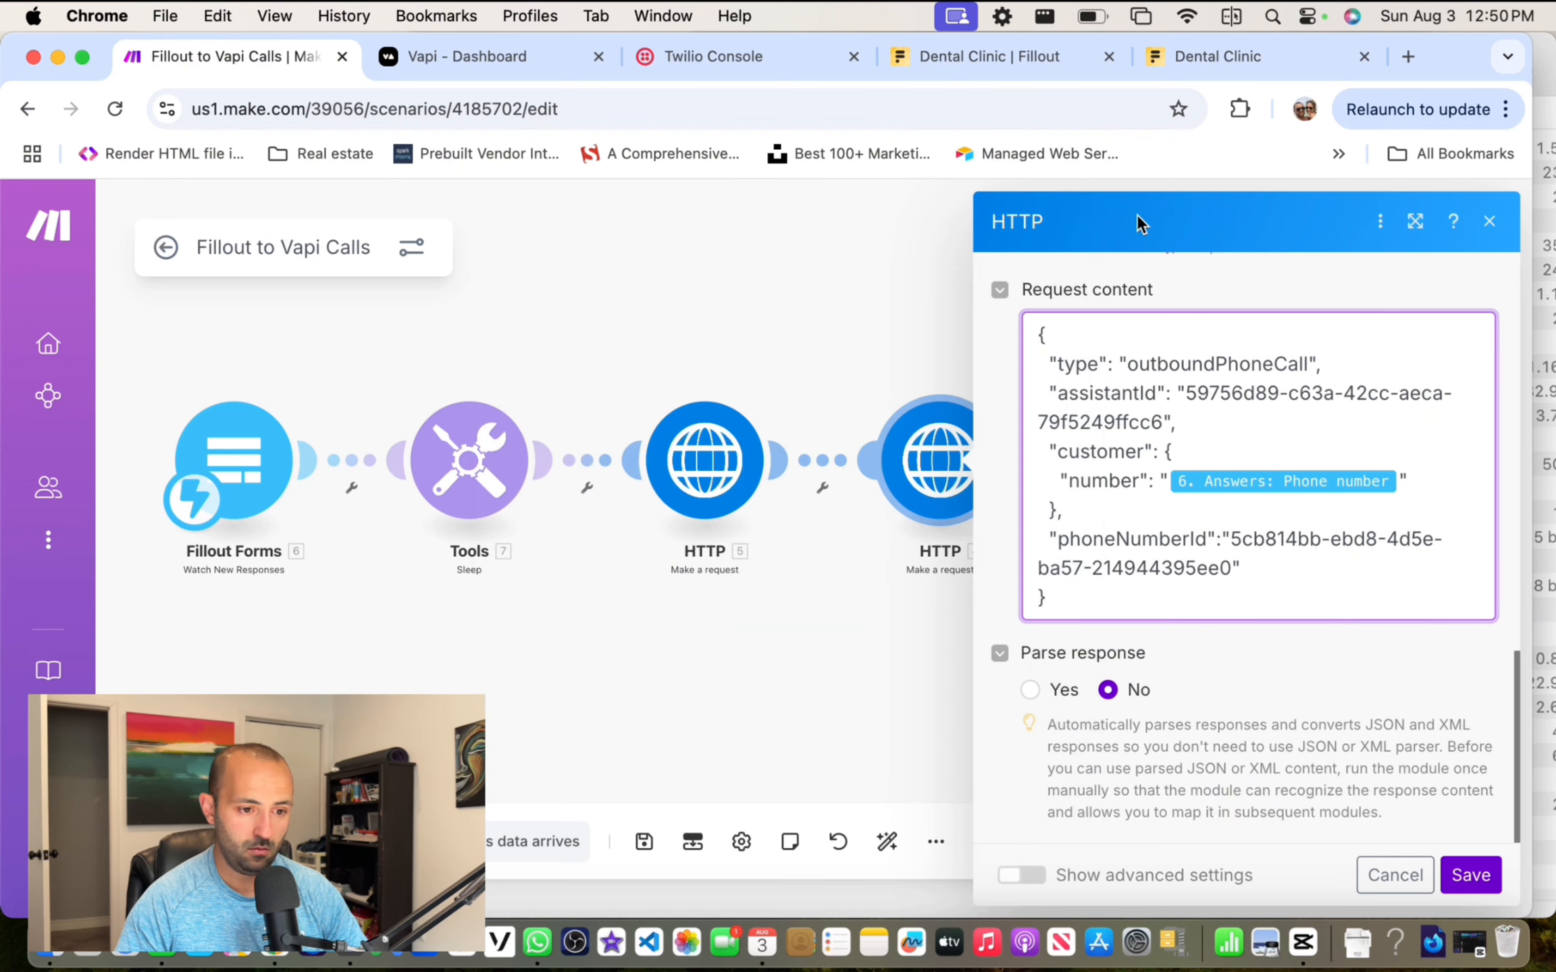
{"action": "left_click_drag", "start_coordinate": [1139, 222], "coordinate": [870, 194]}
{"action": "left_click", "coordinate": [1208, 413]}
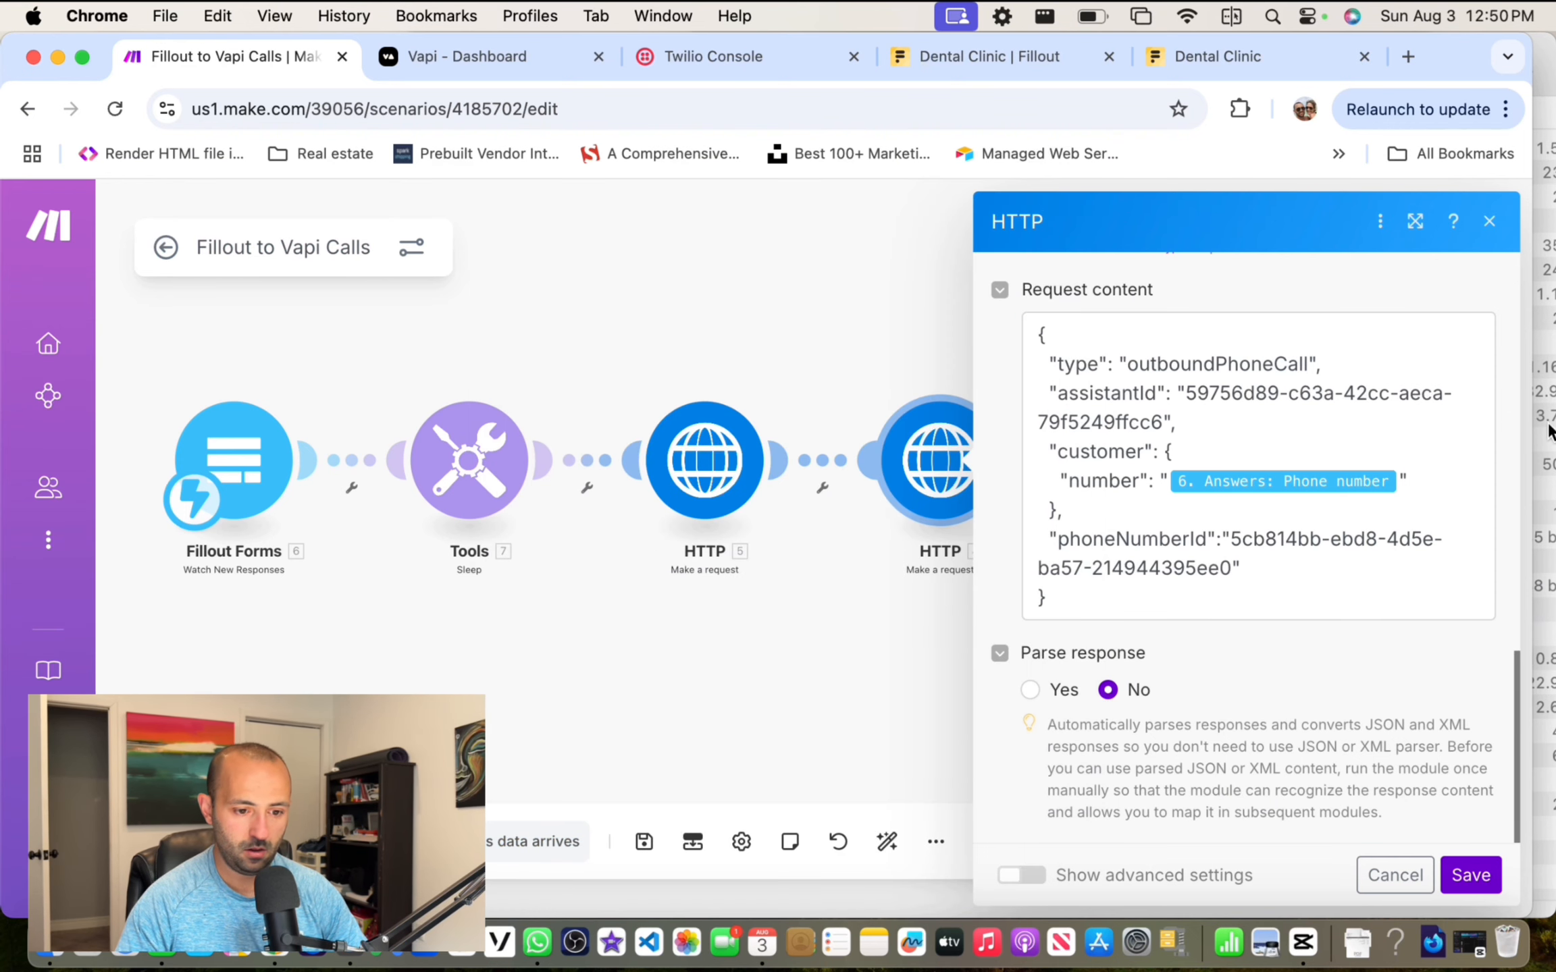
{"action": "left_click_drag", "start_coordinate": [1548, 432], "coordinate": [1343, 432]}
{"action": "left_click", "coordinate": [728, 868]}
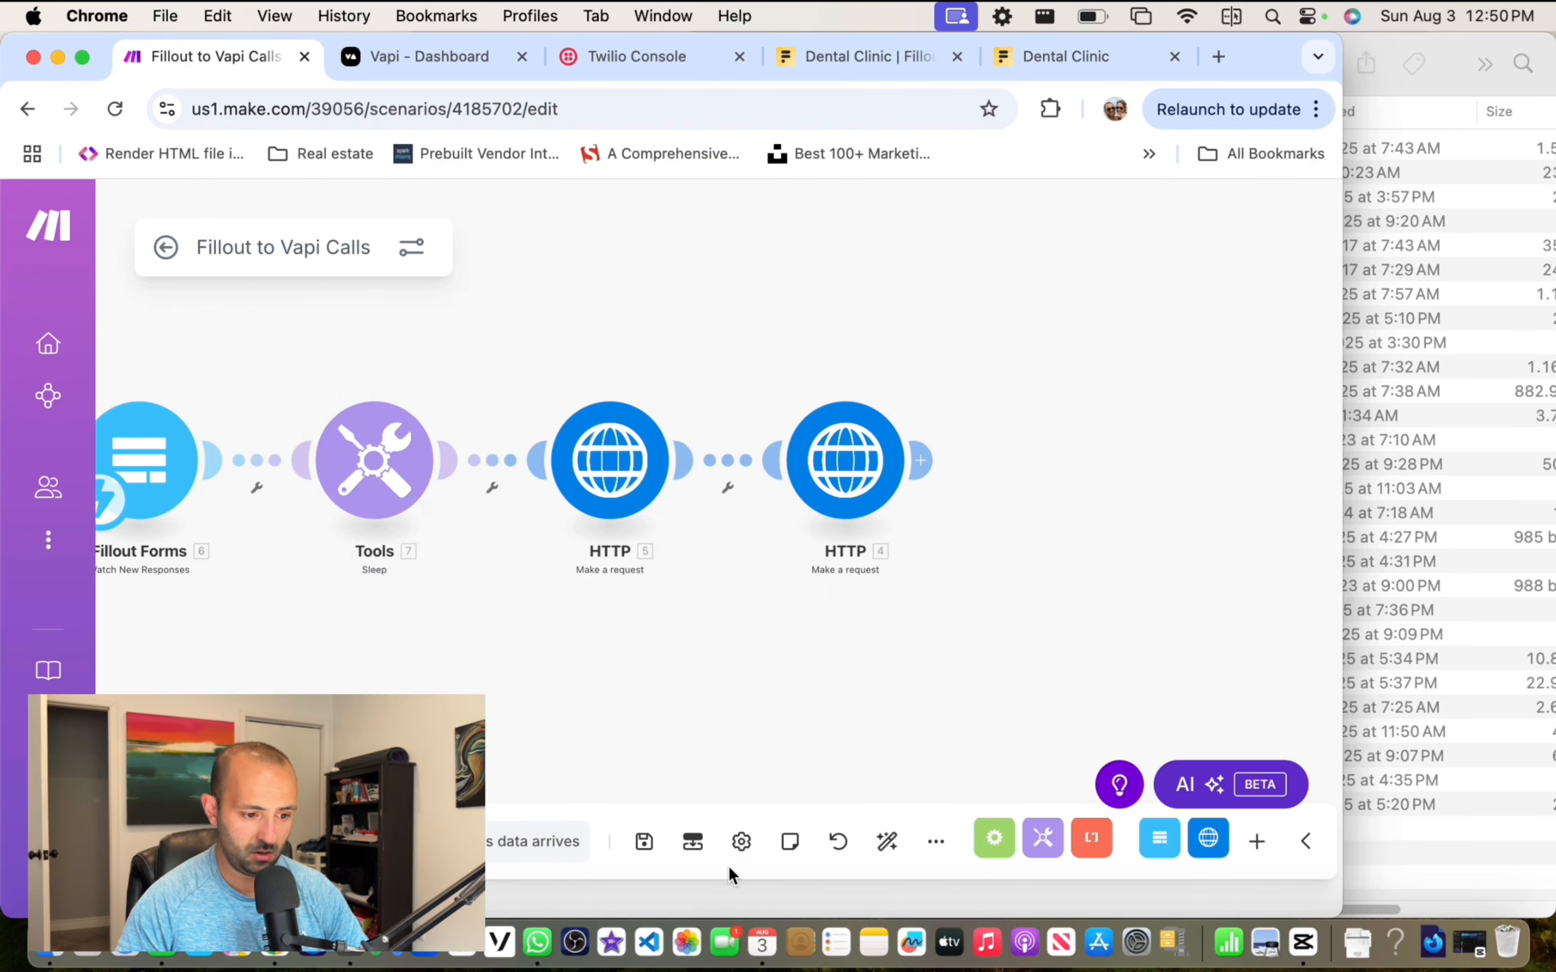
Step: Run the scenario once so it waits for a new Fillout response
{"action": "double_click", "coordinate": [1252, 56]}
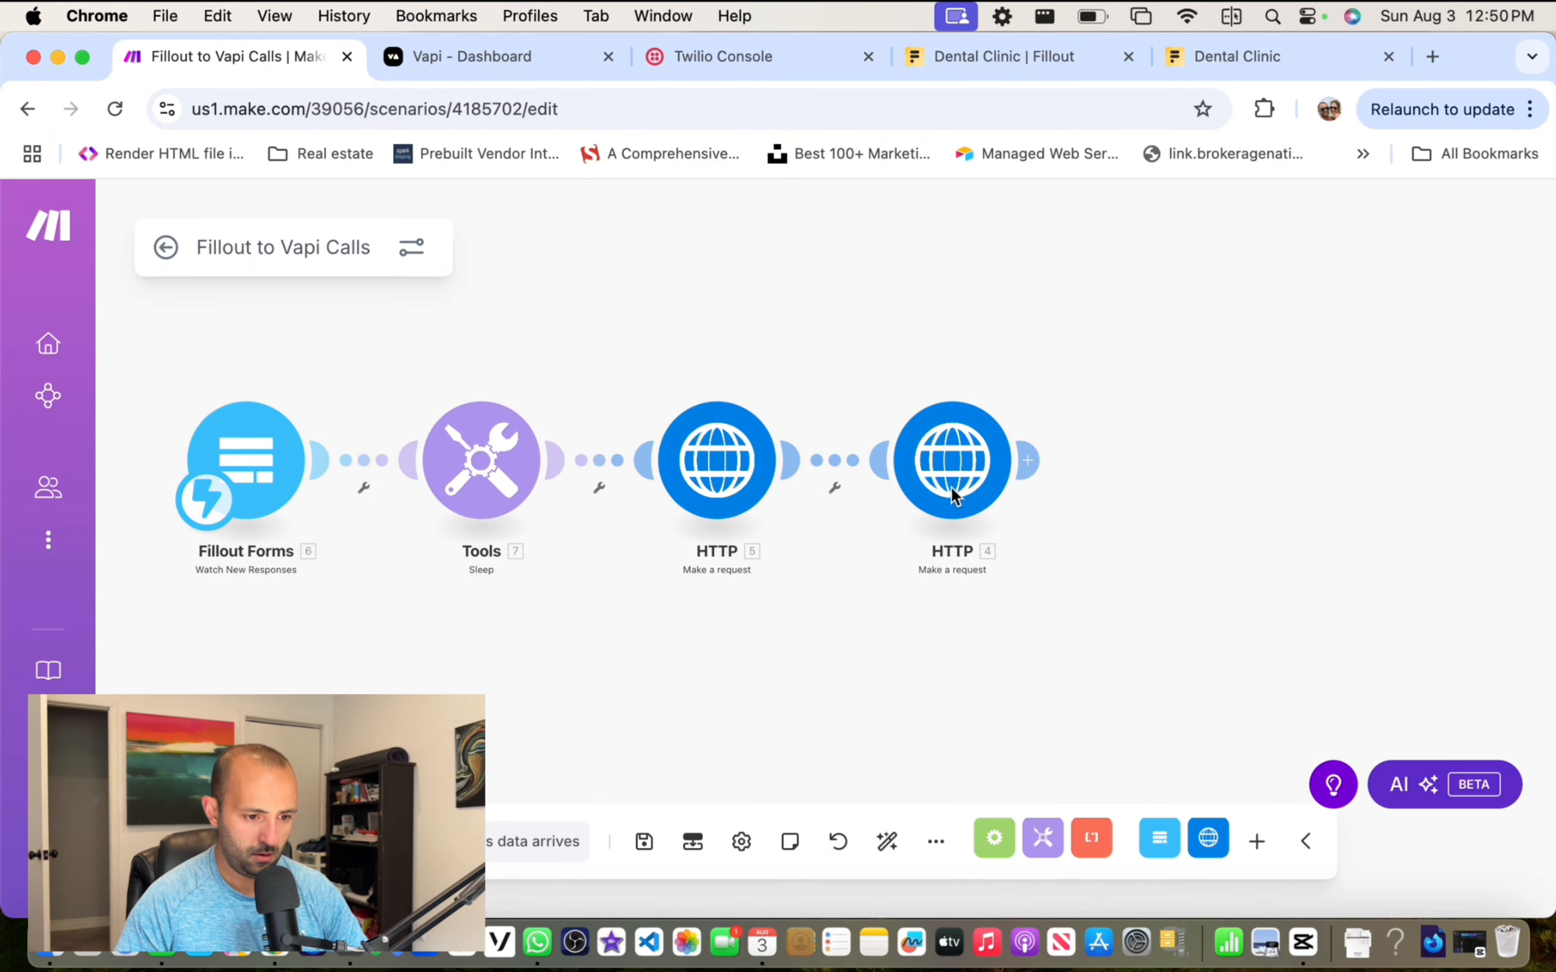
{"action": "left_click_drag", "start_coordinate": [938, 324], "coordinate": [834, 325]}
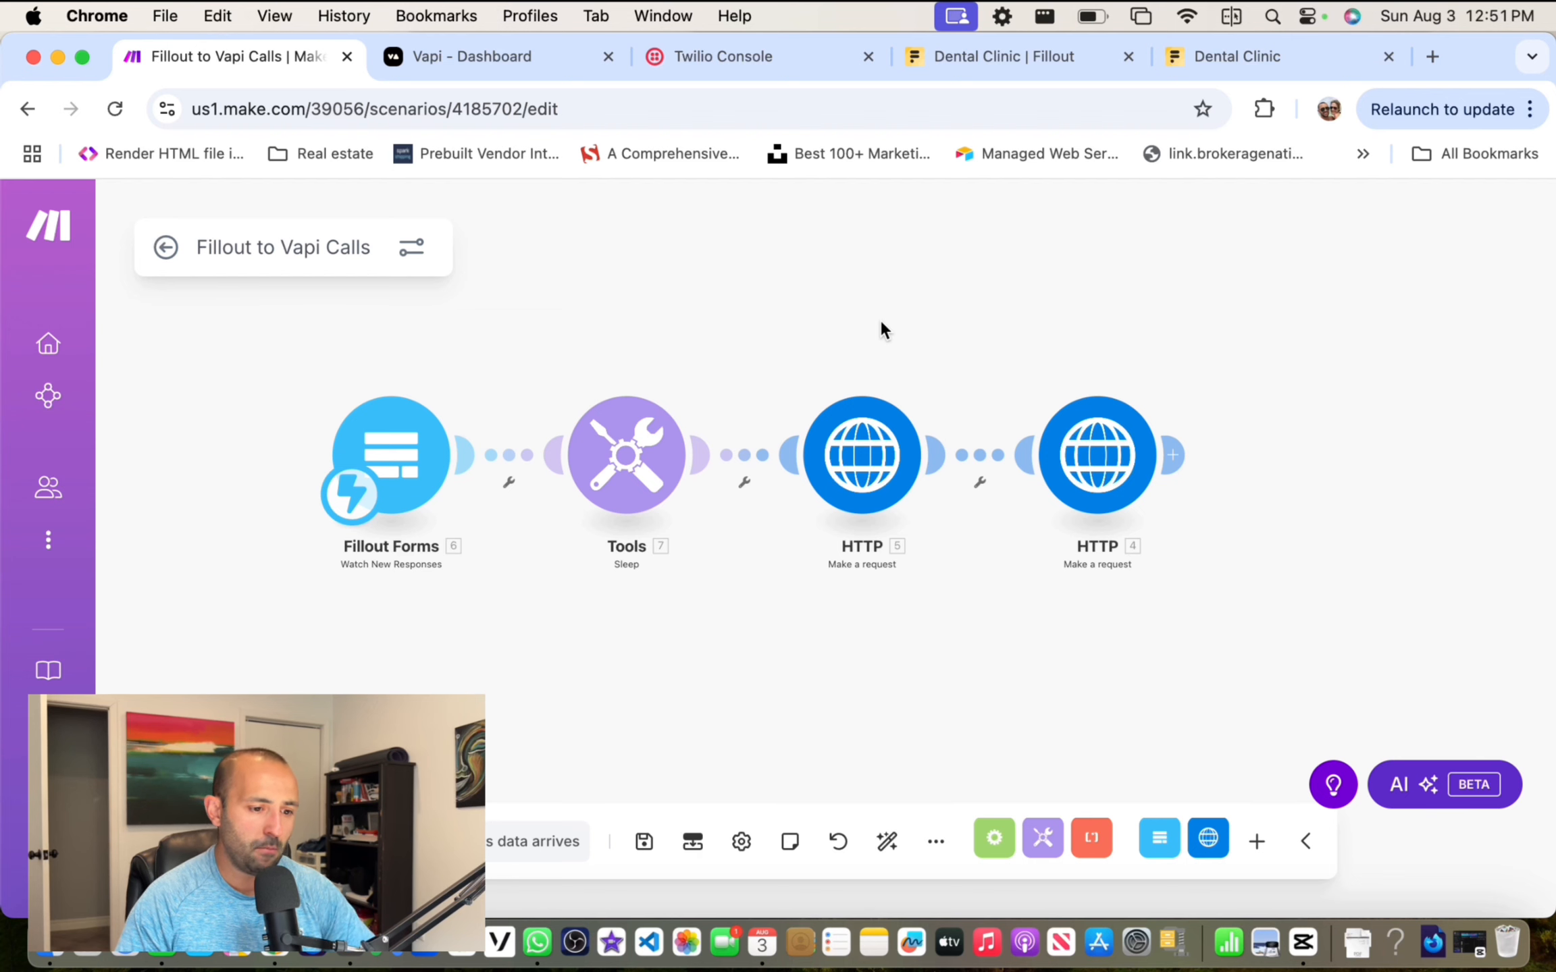
{"action": "left_click_drag", "start_coordinate": [699, 297], "coordinate": [718, 297]}
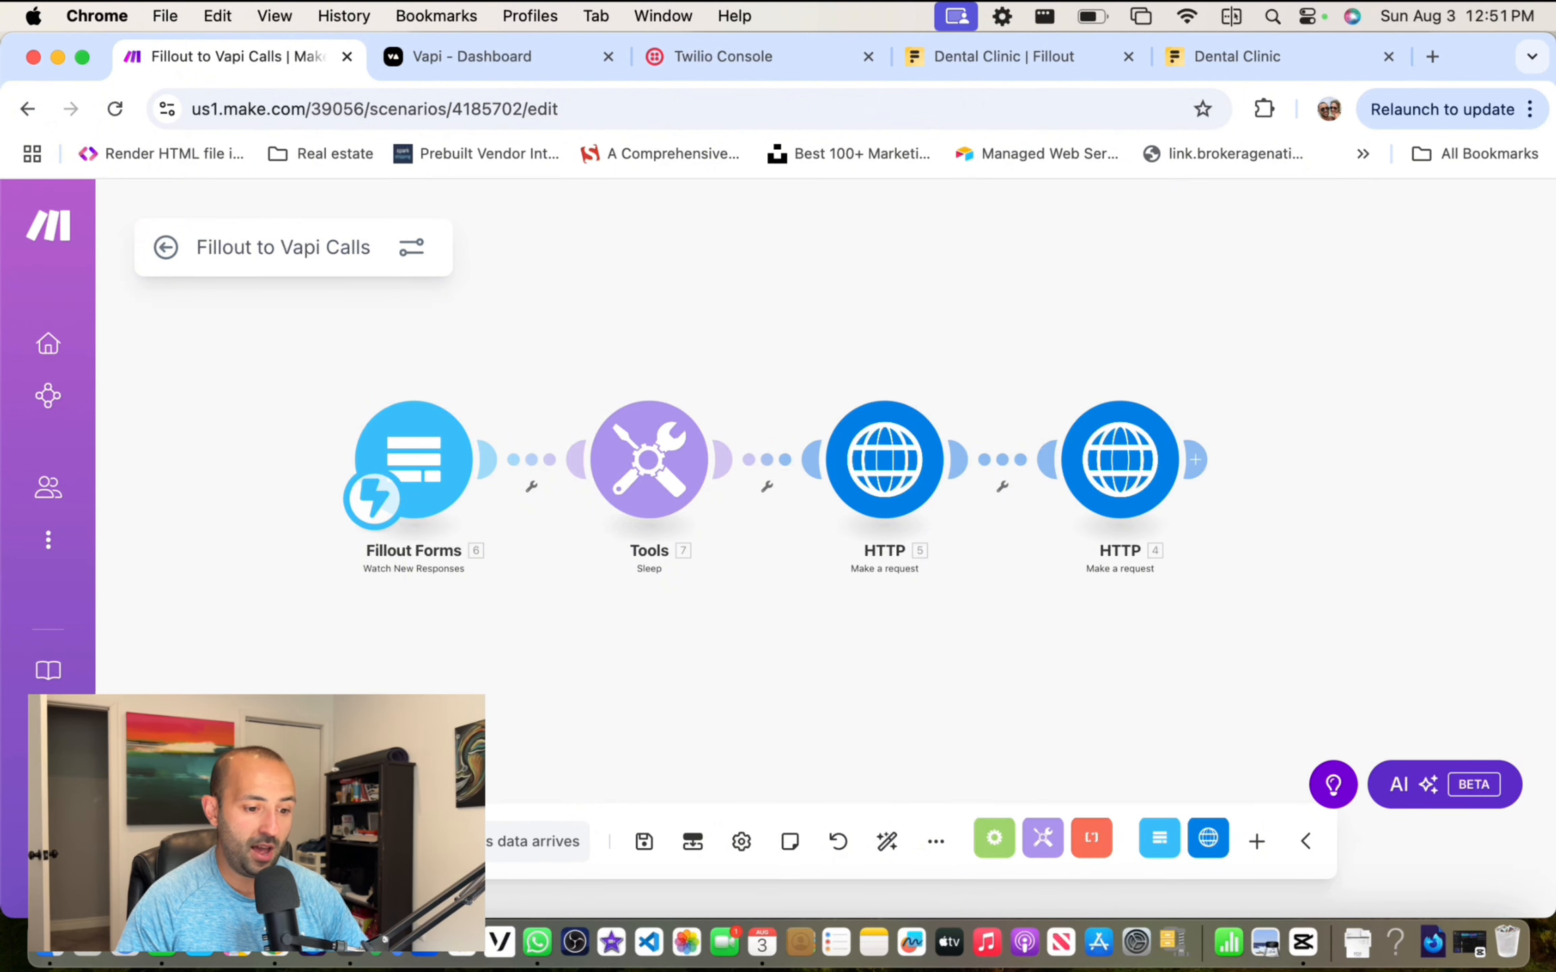
{"action": "left_click", "coordinate": [209, 842]}
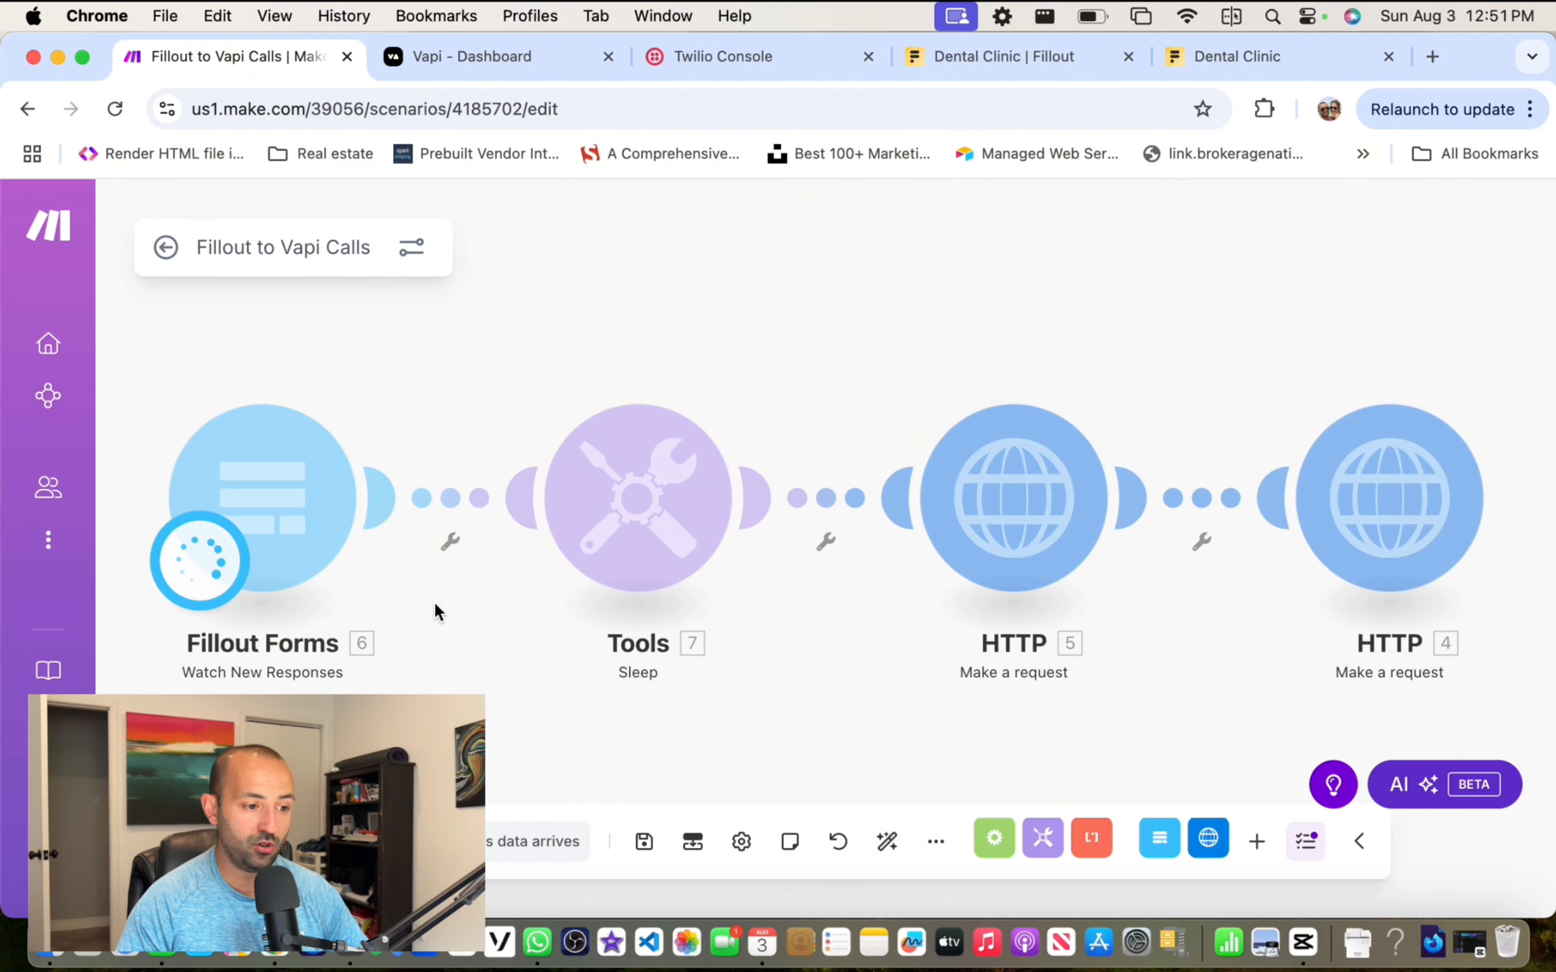
Step: Switch to the Dental Clinic tab showing the Call Back Schedule Form
{"action": "scroll", "coordinate": [417, 638], "scroll_direction": "down", "scroll_amount": 1}
{"action": "scroll", "coordinate": [416, 637], "scroll_direction": "down", "scroll_amount": 1}
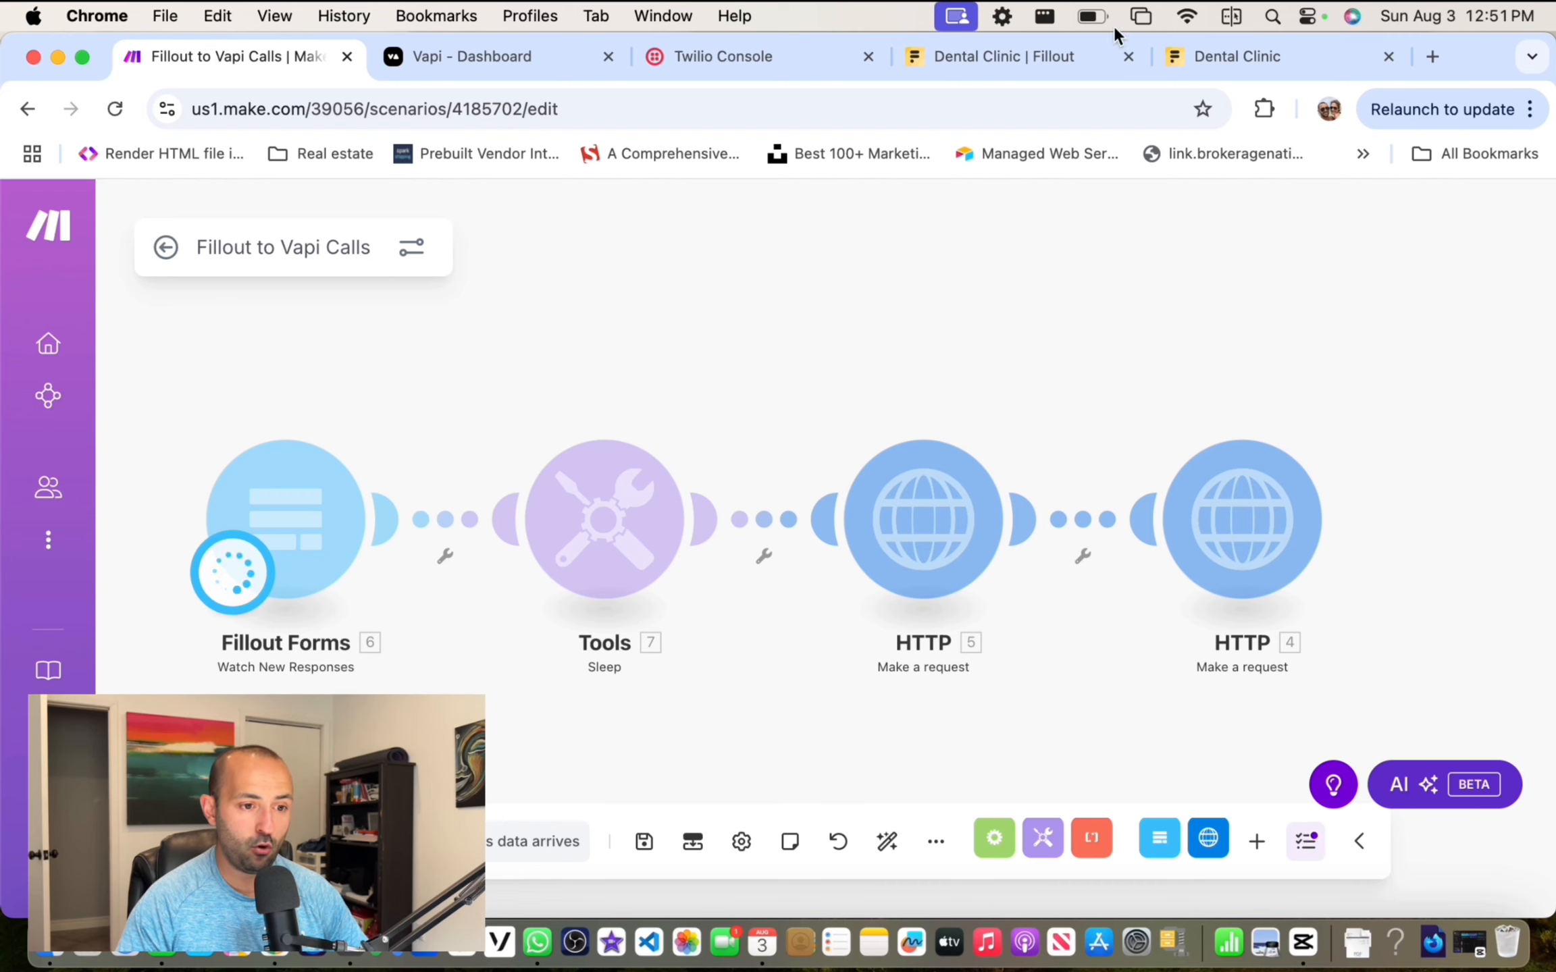
{"action": "left_click", "coordinate": [1261, 62]}
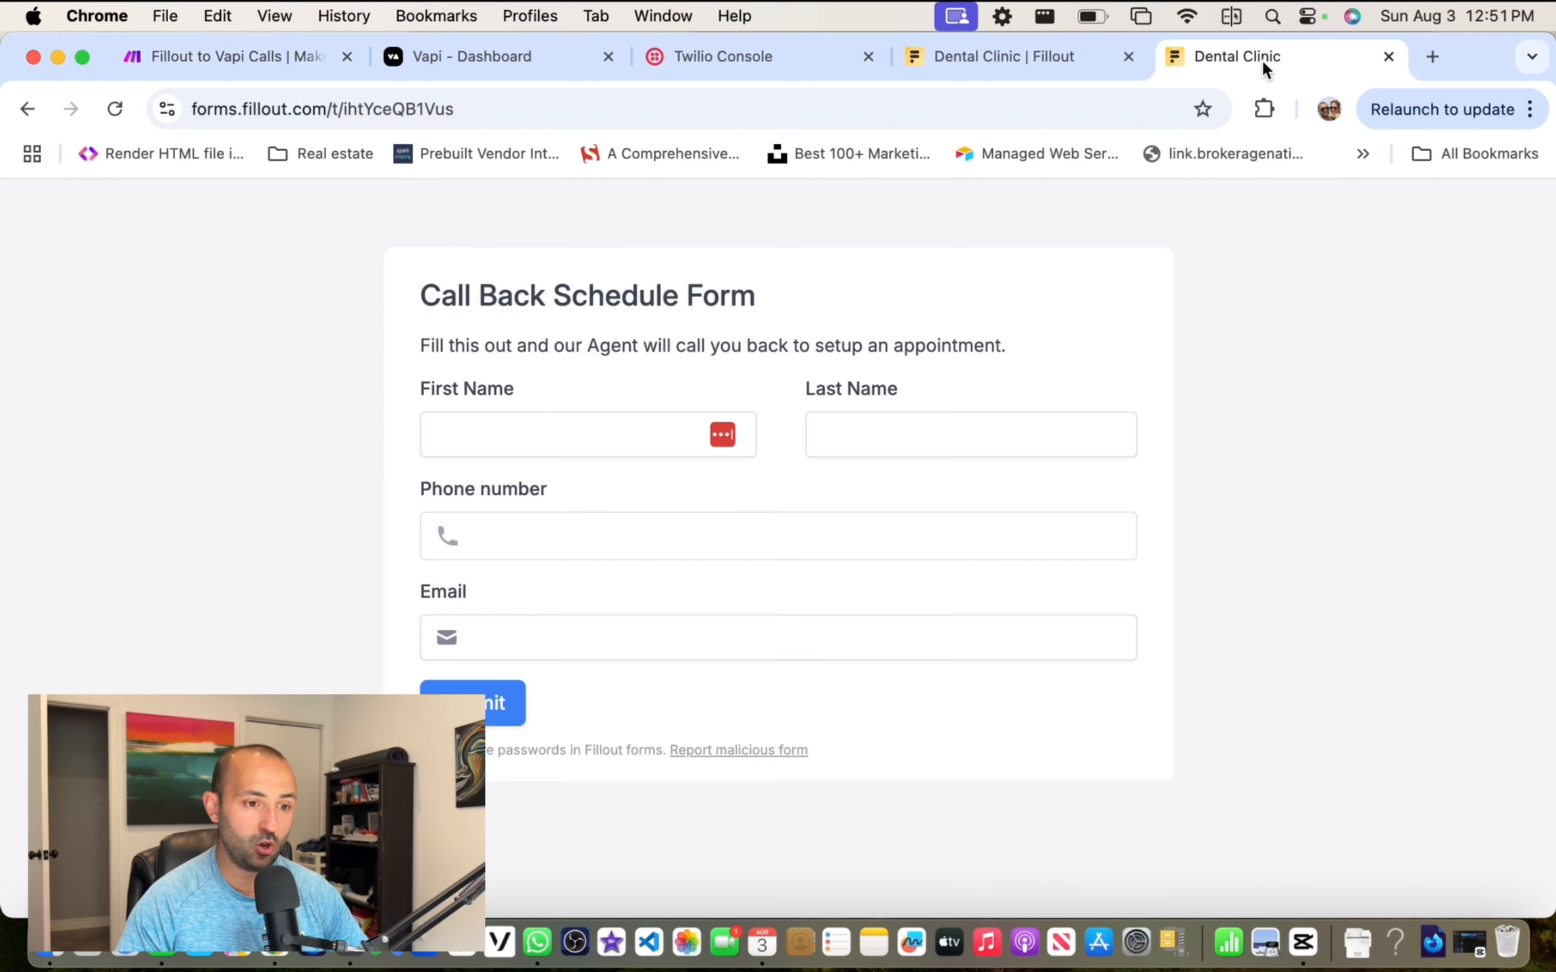
Step: Submit the callback form with a test first and last name, then return to the Make scenario
{"action": "left_click", "coordinate": [552, 419]}
{"action": "type", "text": "Jake"}
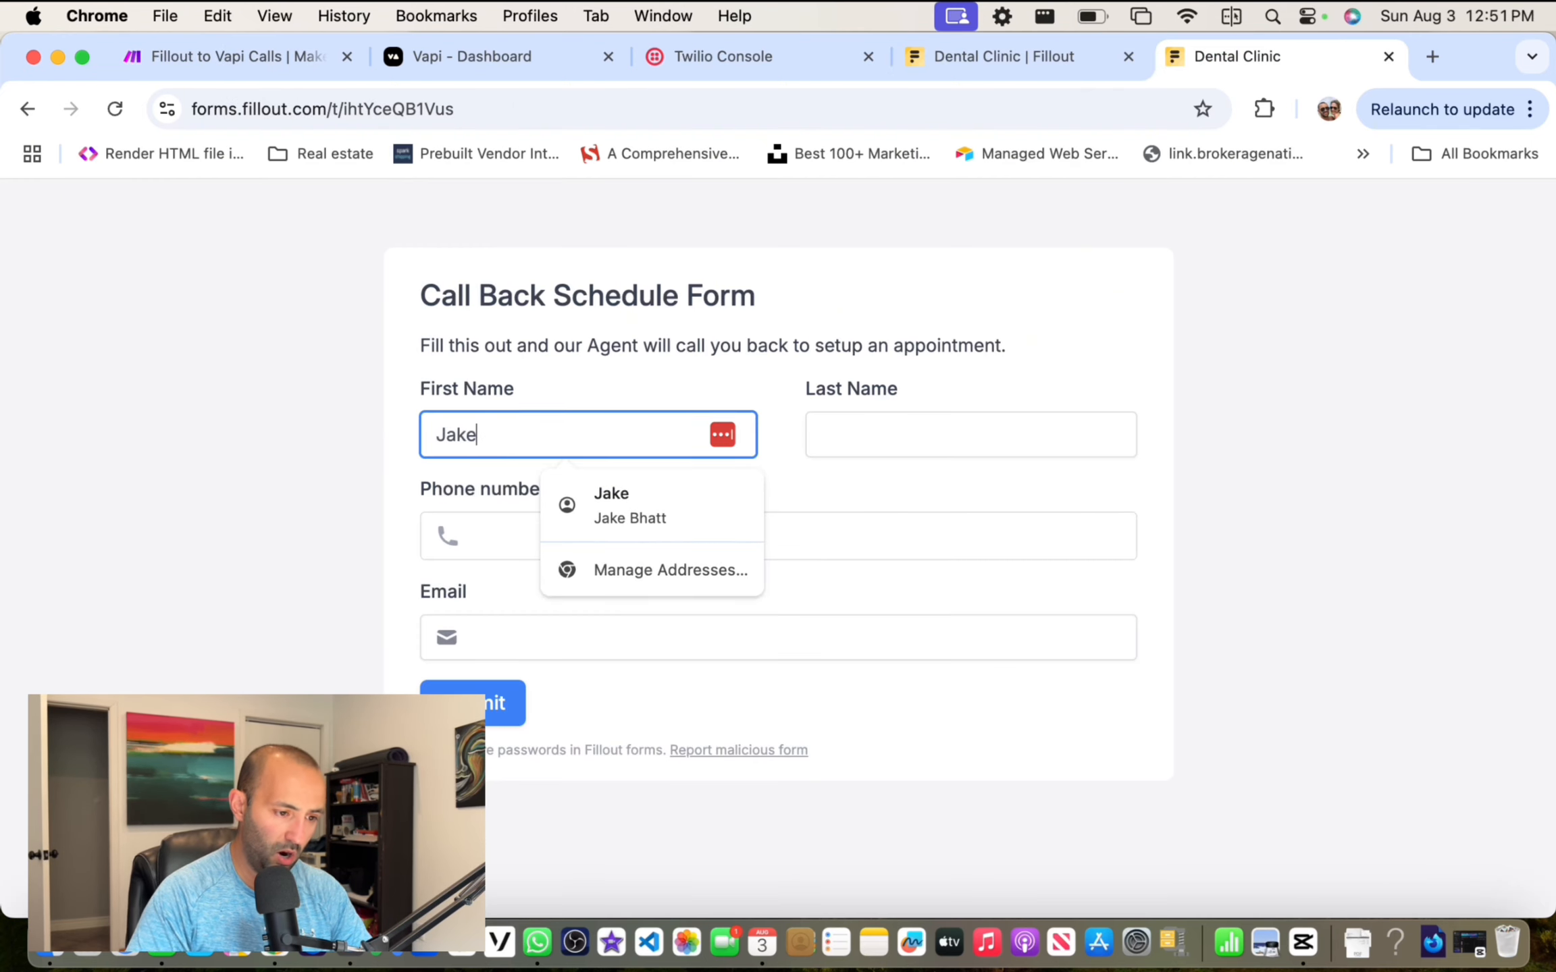
{"action": "key", "text": "Tab"}
{"action": "type", "text": "B"}
{"action": "key", "text": "Tab"}
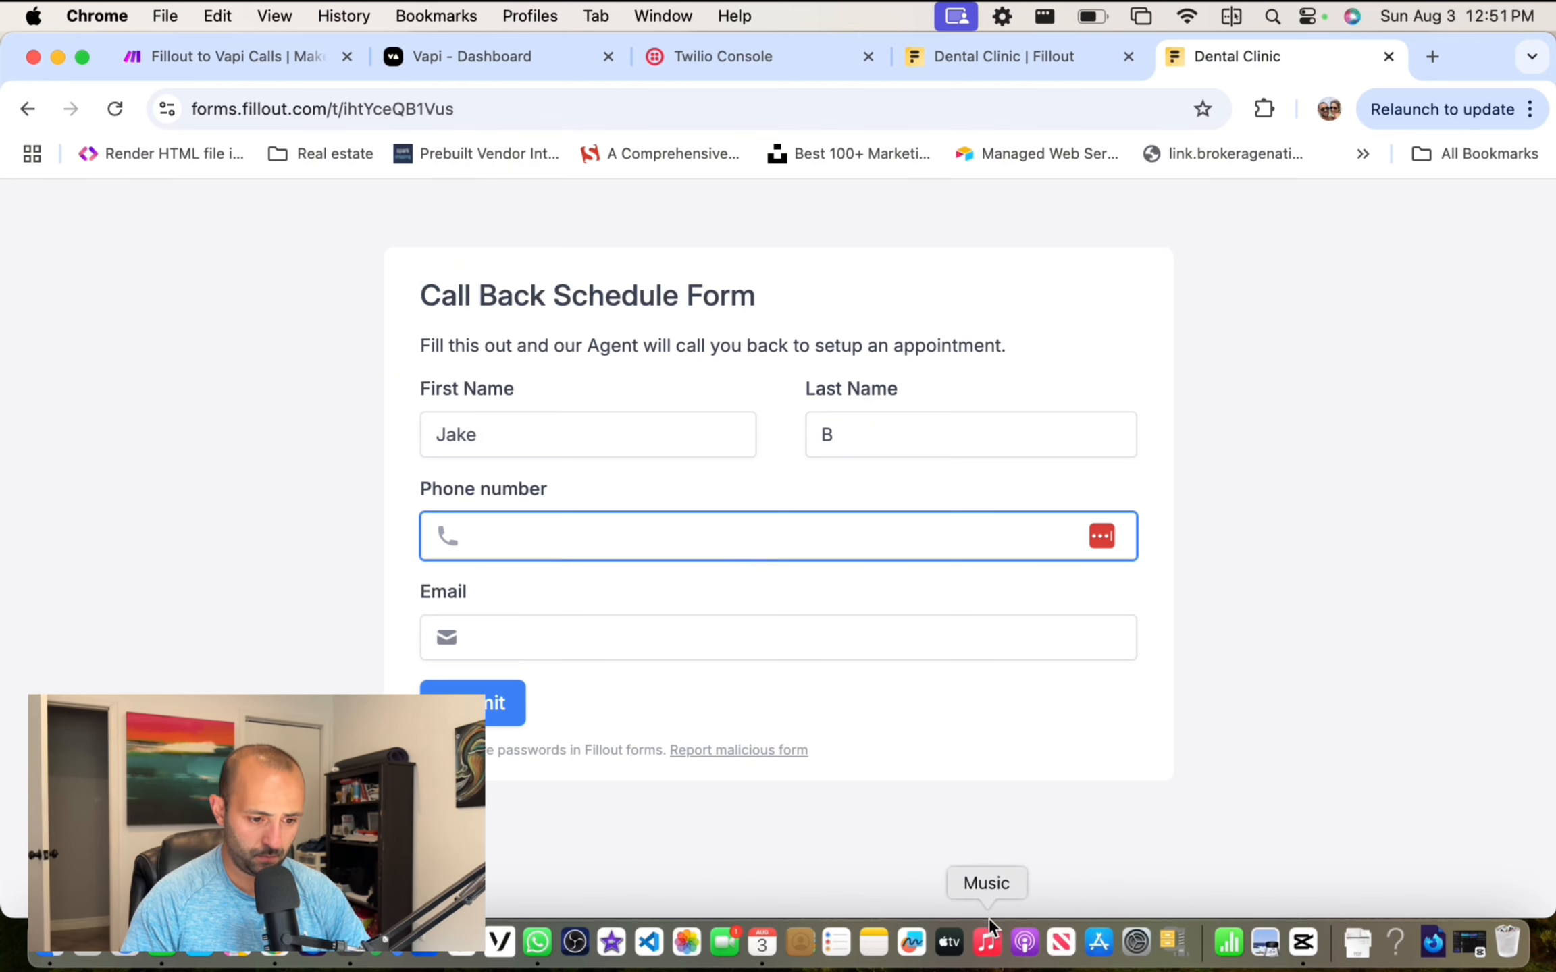
{"action": "key", "text": "Return"}
{"action": "left_click", "coordinate": [215, 55]}
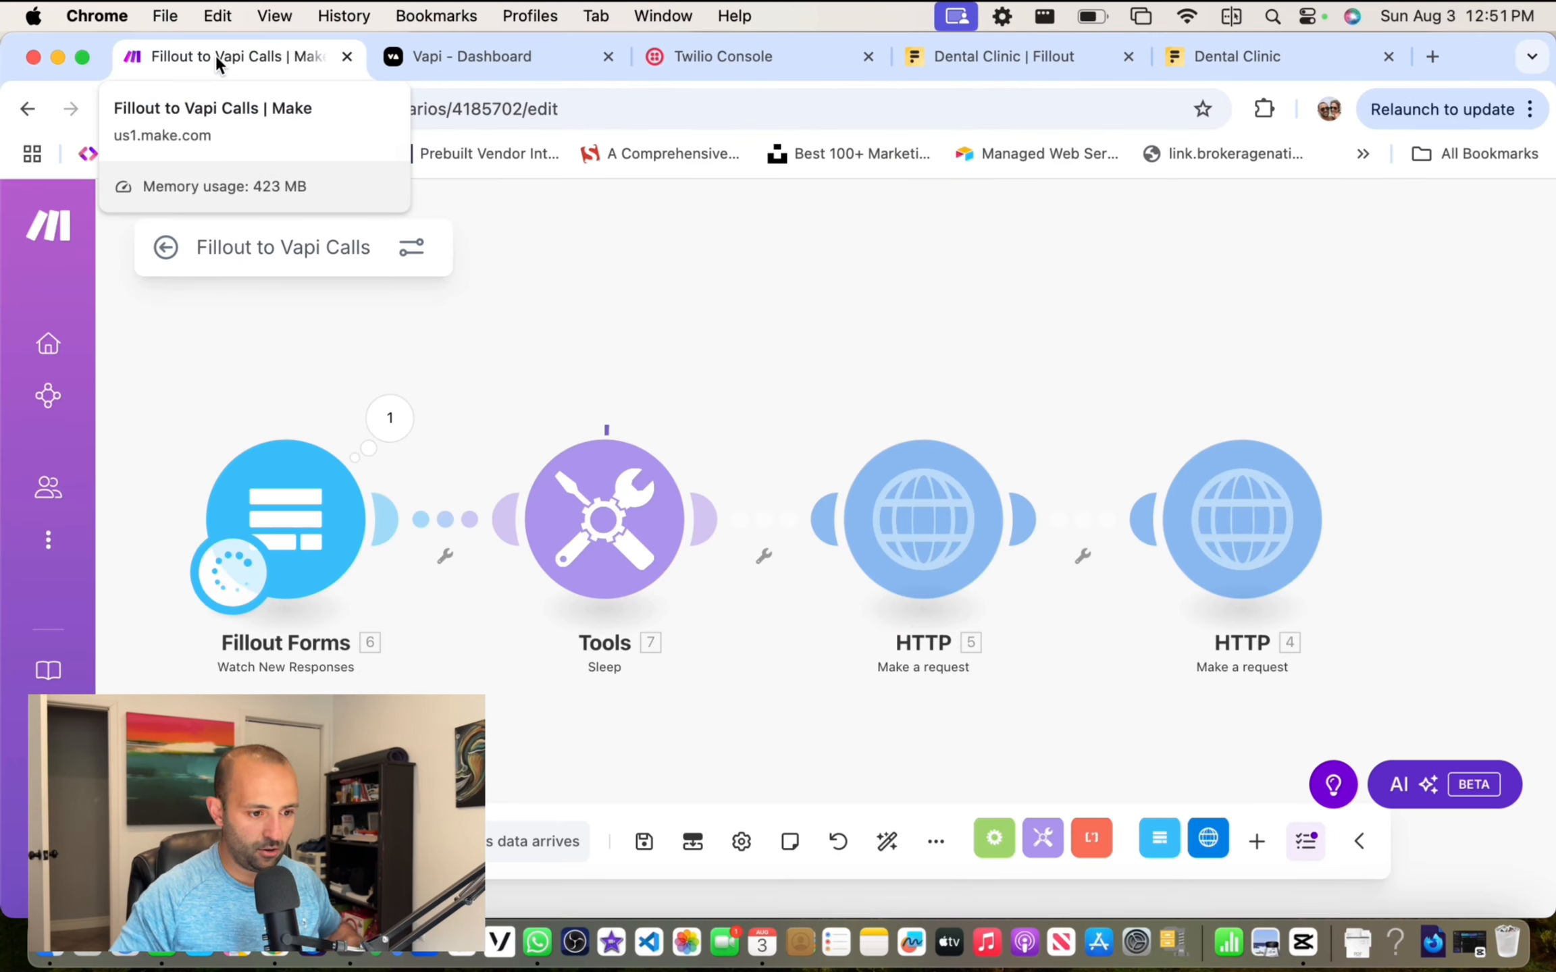